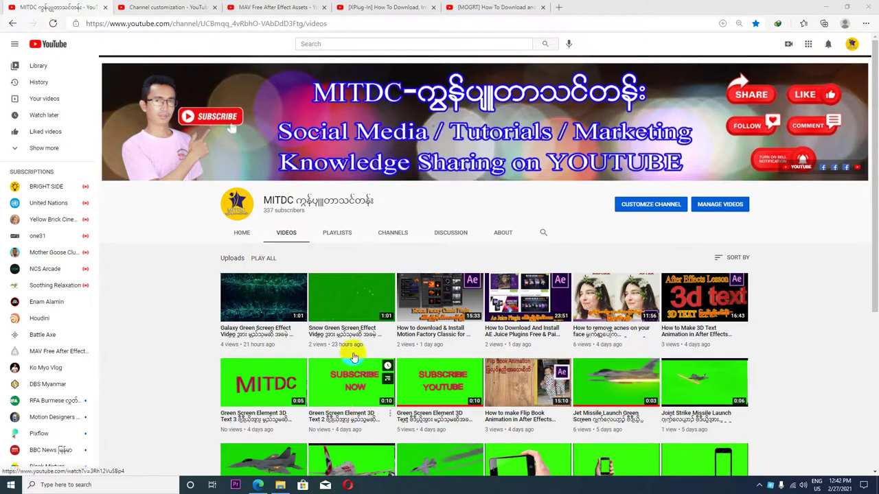
Look over the channel's Videos tab, then minimise the browser to show the desktop.
click(345, 314)
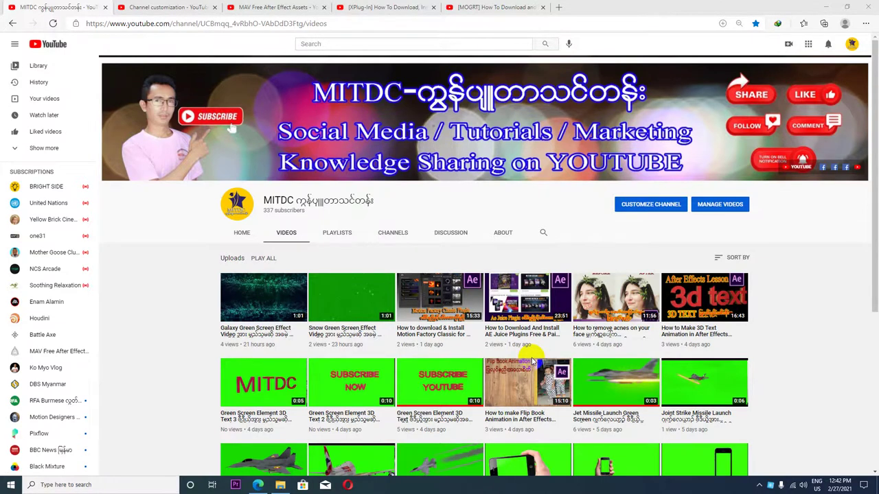
scroll(532, 362, down, 2)
scroll(532, 362, up, 2)
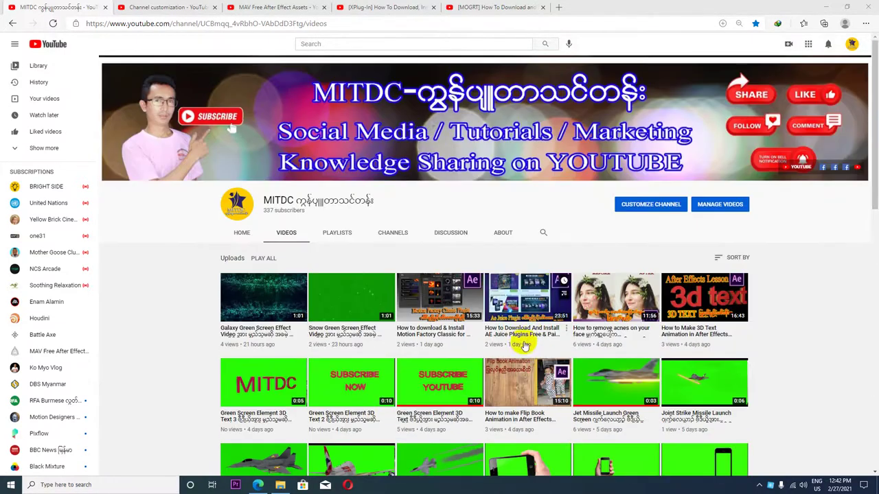
click(827, 6)
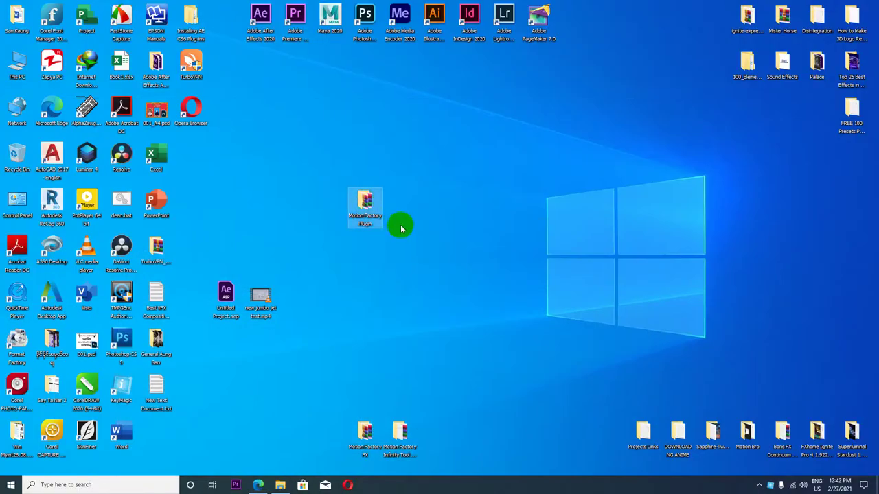
Open the desktop Motion Factory Plugin folder and go over its pack archives and ZXP installer setup.
double_click(368, 202)
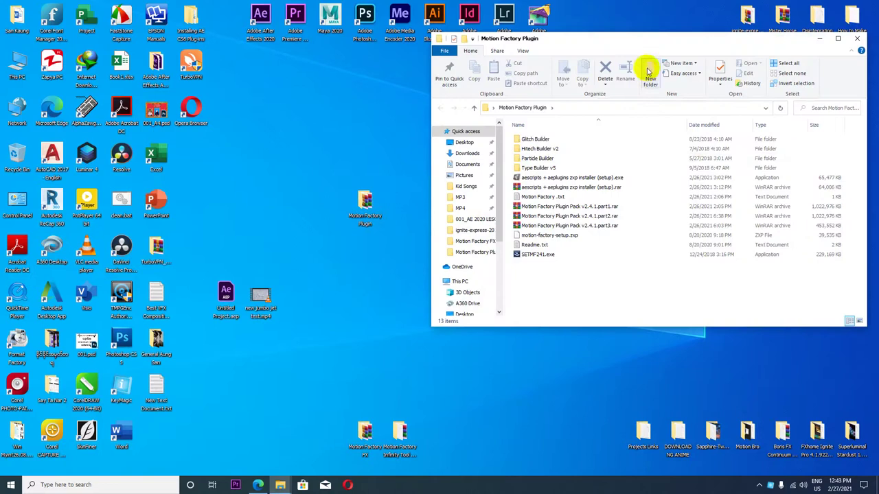
mouse_move(656, 36)
mouse_down()
mouse_move(607, 43)
mouse_move(610, 52)
mouse_up()
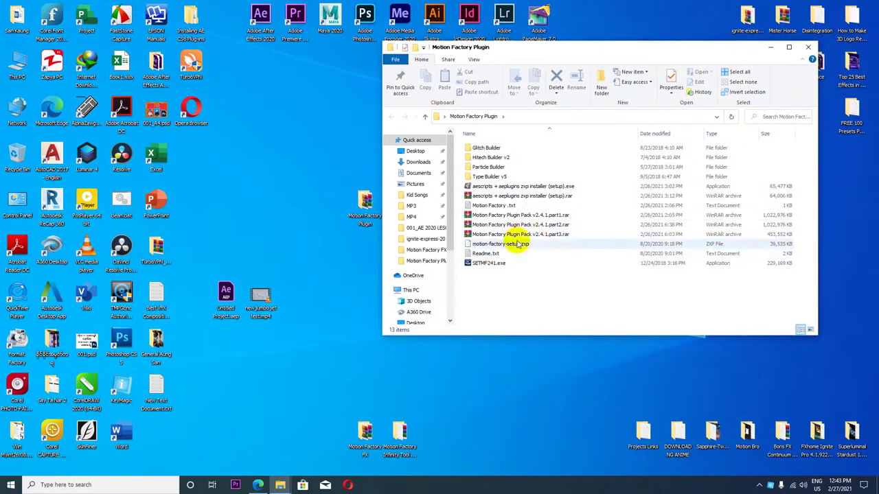
click(521, 234)
click(524, 216)
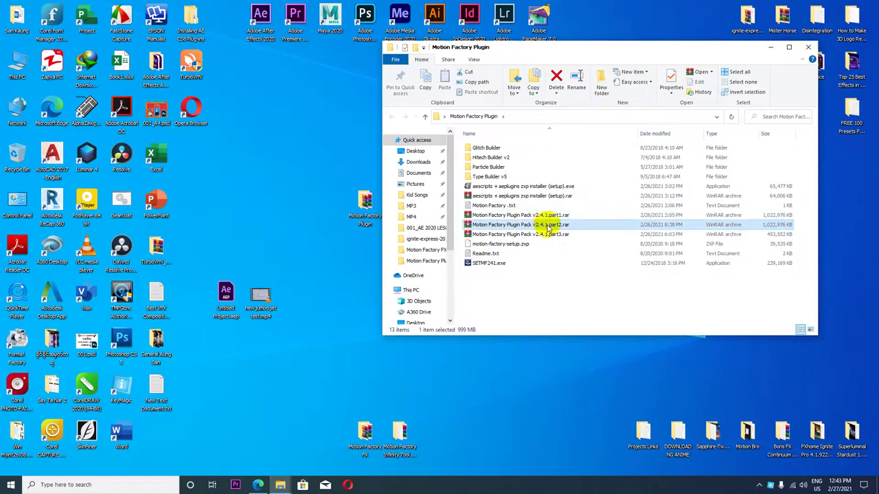
click(543, 233)
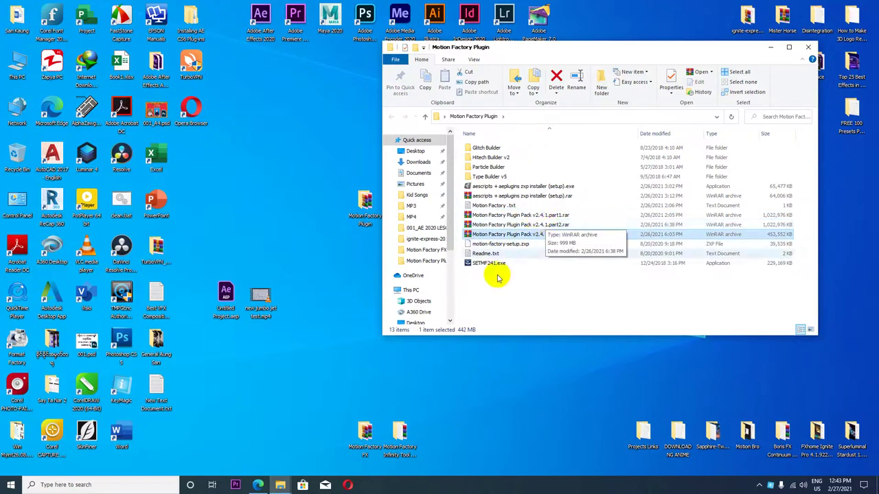
click(511, 196)
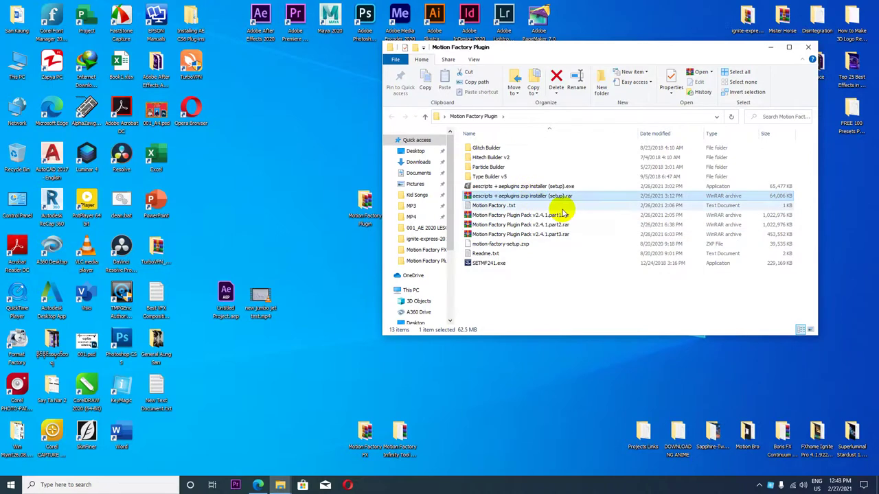
click(569, 290)
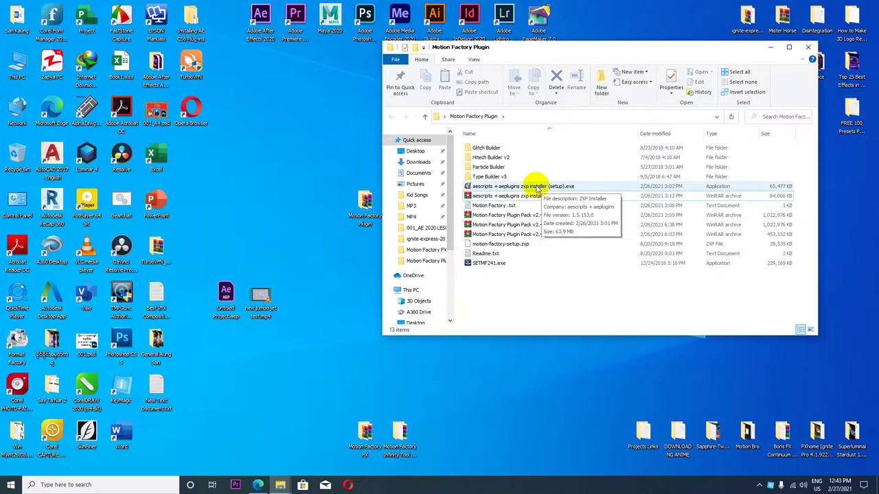
click(525, 188)
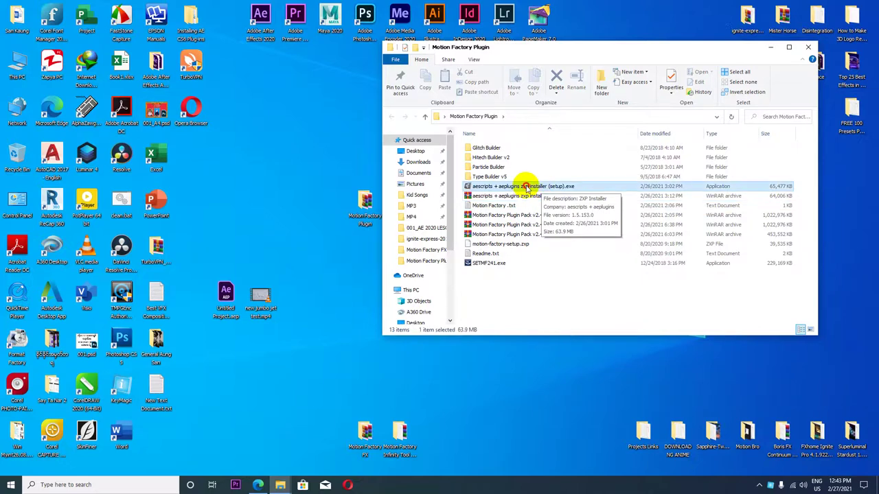
Run the ZXP Installer setup as administrator, accept the license, install it, and close the finished dialog.
right_click(526, 187)
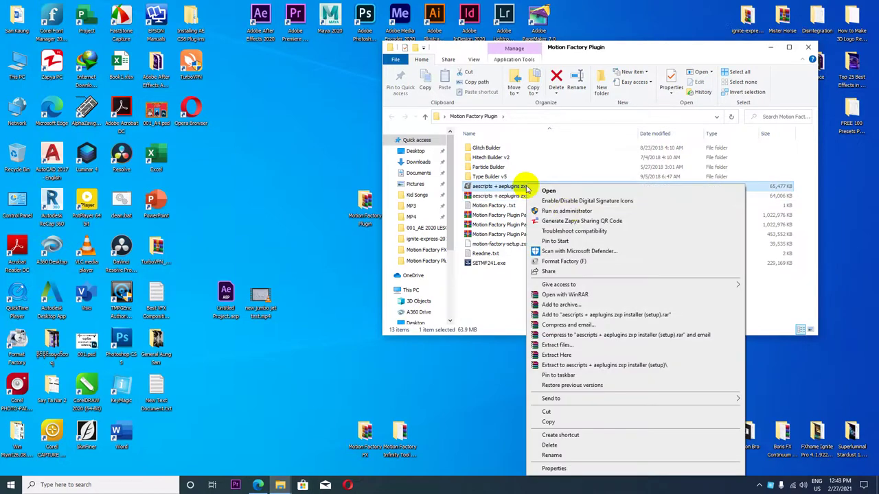
click(566, 211)
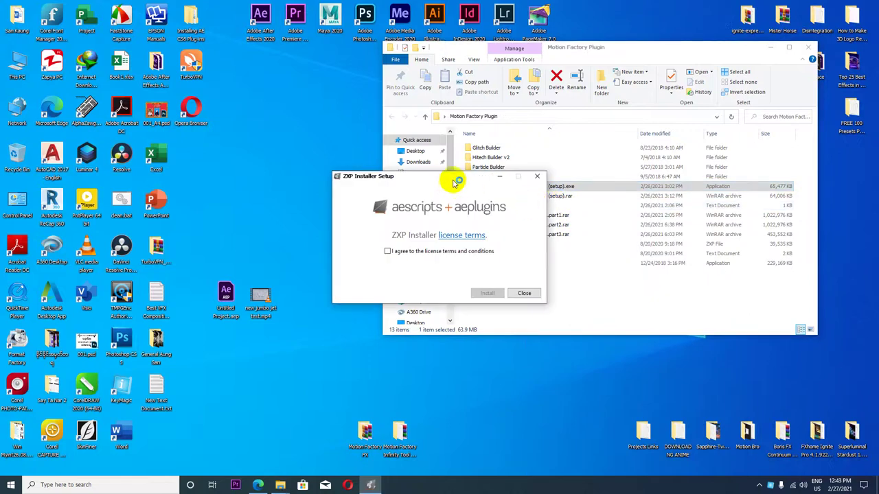
drag(453, 177, 254, 64)
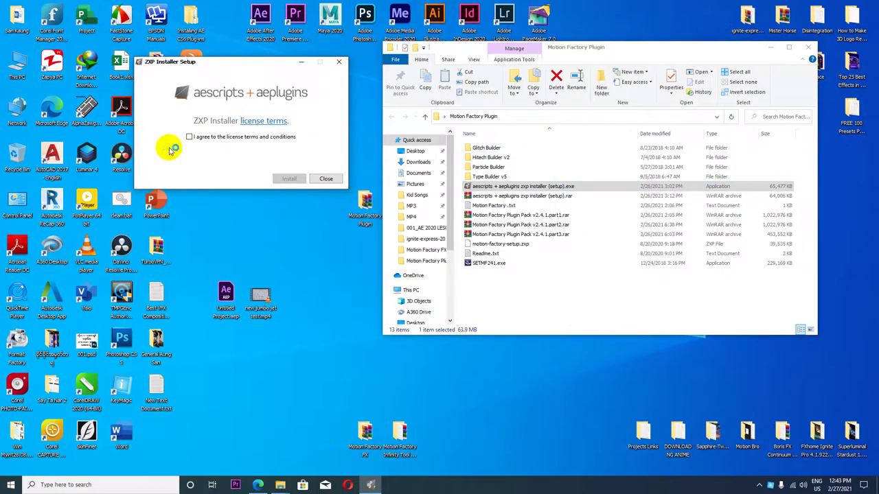
click(191, 137)
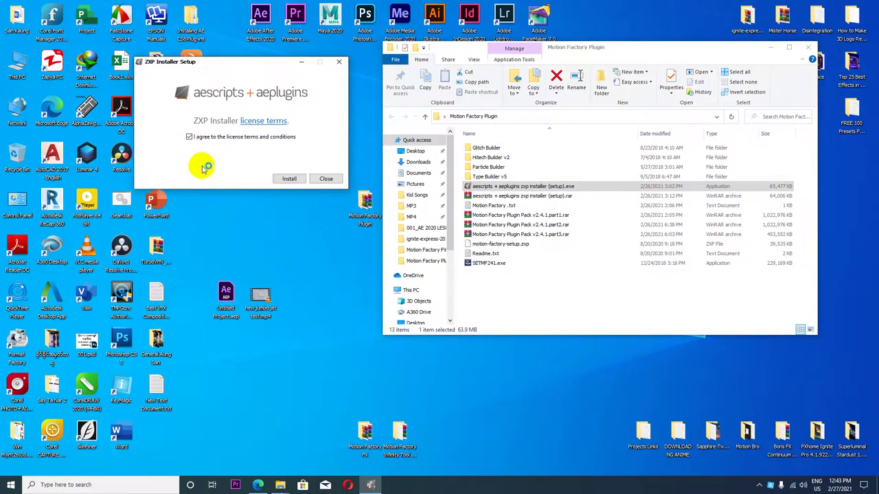
click(288, 179)
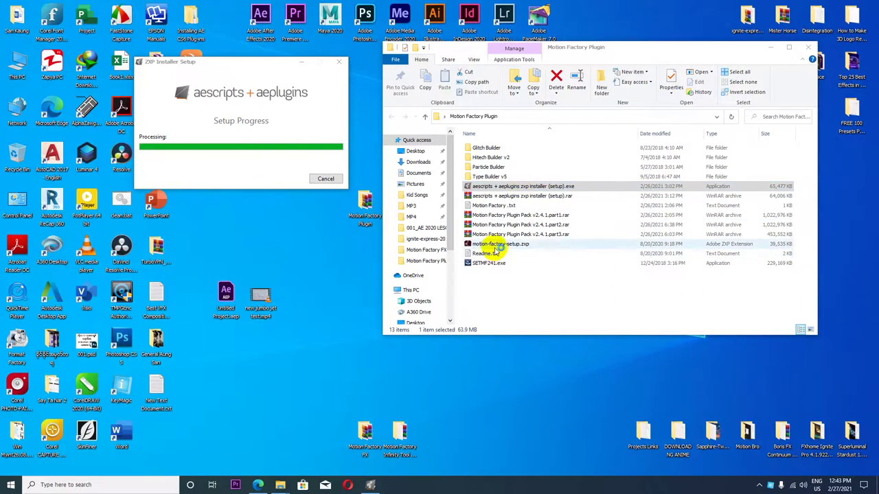
click(297, 269)
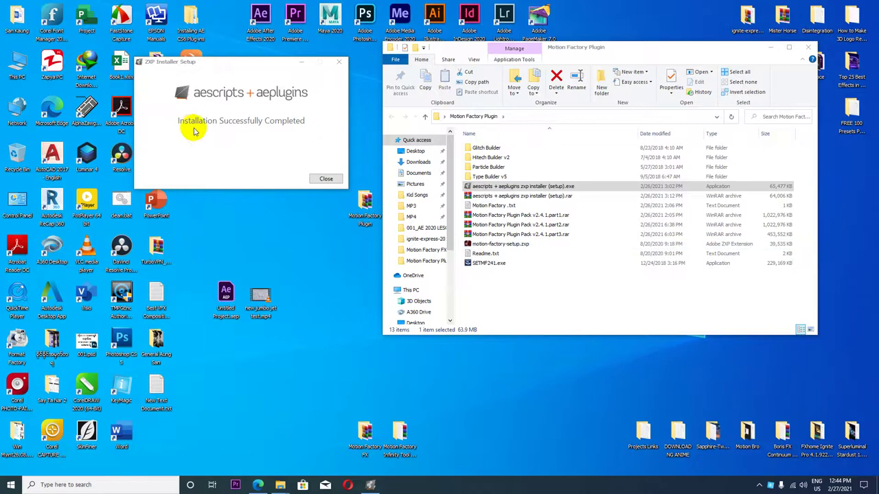
click(320, 177)
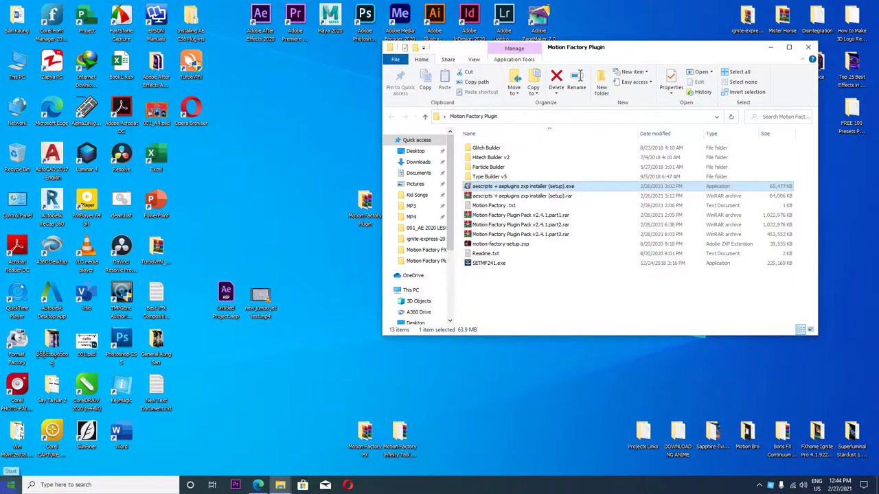
Launch ZXP Installer from the Start menu and reposition the plugin folder window.
click(11, 484)
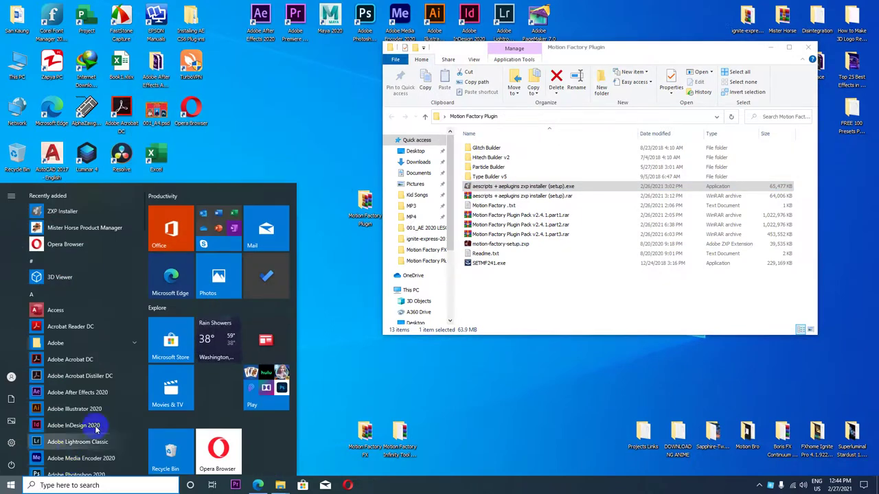
click(82, 215)
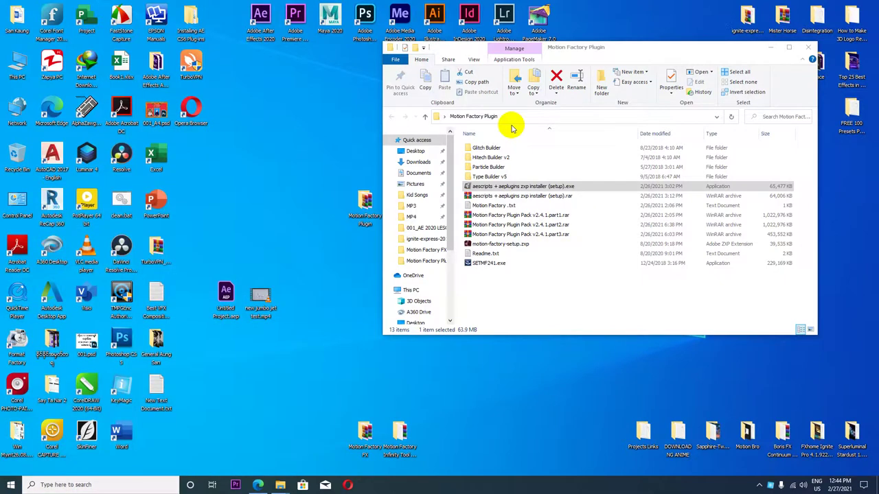
drag(619, 50, 307, 31)
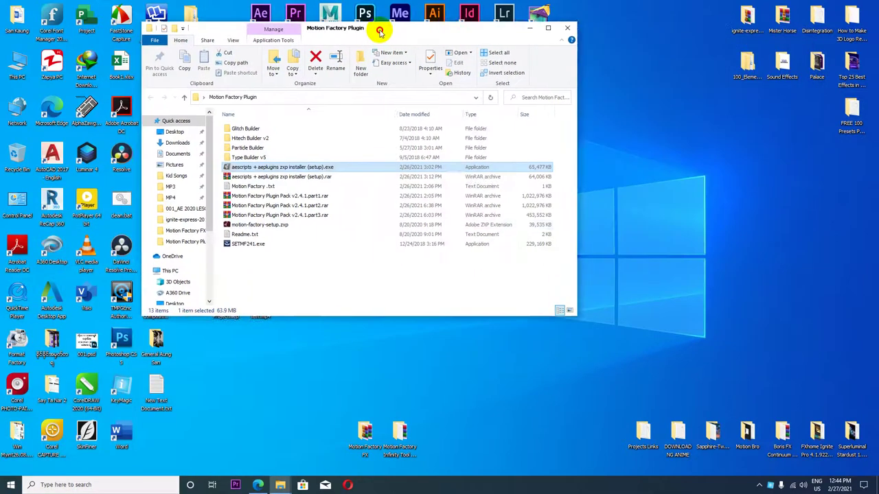
drag(241, 28, 326, 53)
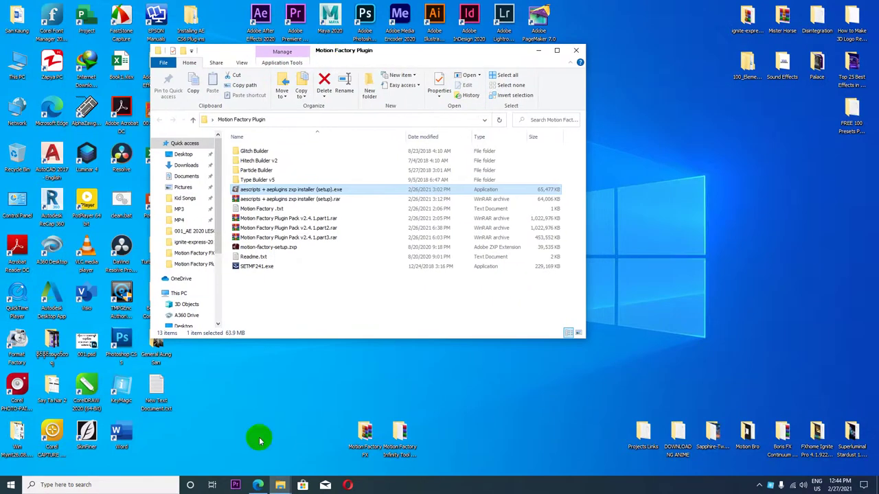
Refresh the desktop twice and place ZXP Installer beside the plugin folder window.
right_click(671, 120)
click(692, 146)
right_click(639, 115)
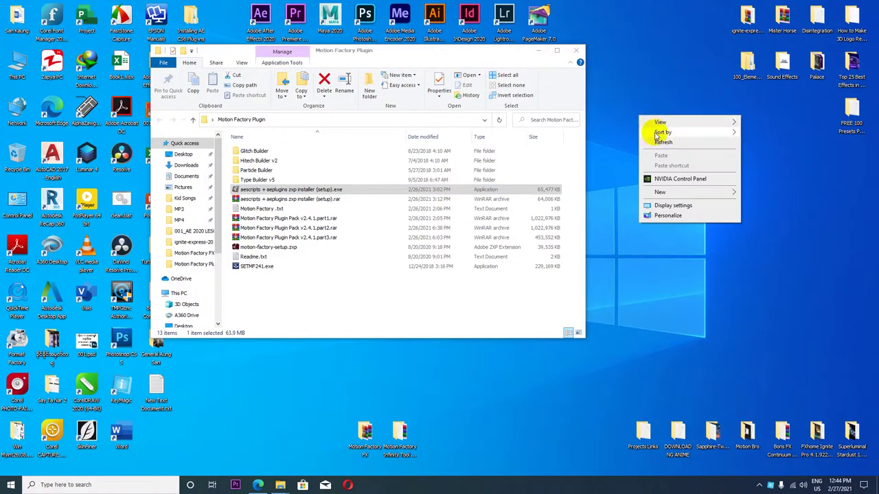
click(655, 143)
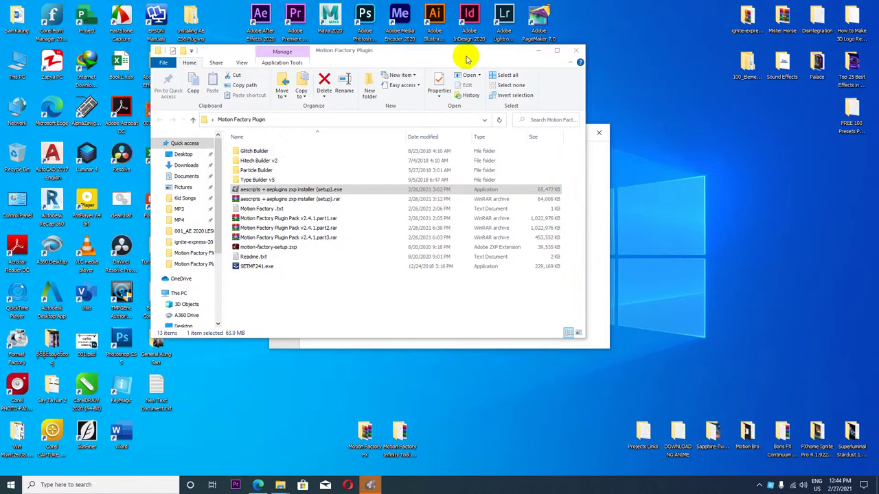
drag(465, 56, 356, 40)
drag(490, 133, 672, 120)
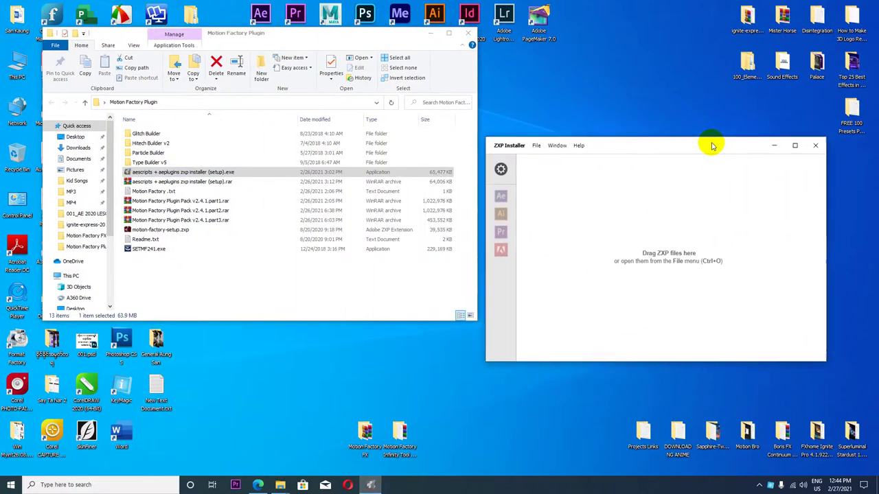
drag(392, 35, 402, 28)
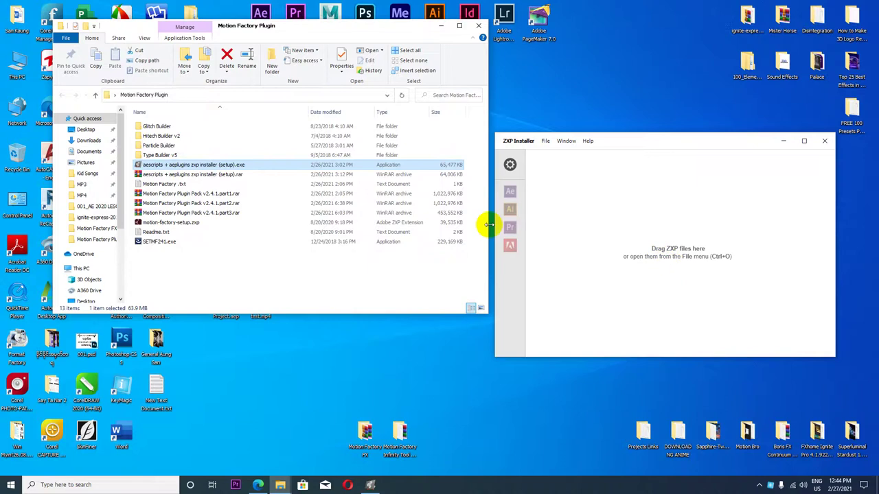
Drag motion-factory-setup.zxp over onto the ZXP Installer window.
click(165, 224)
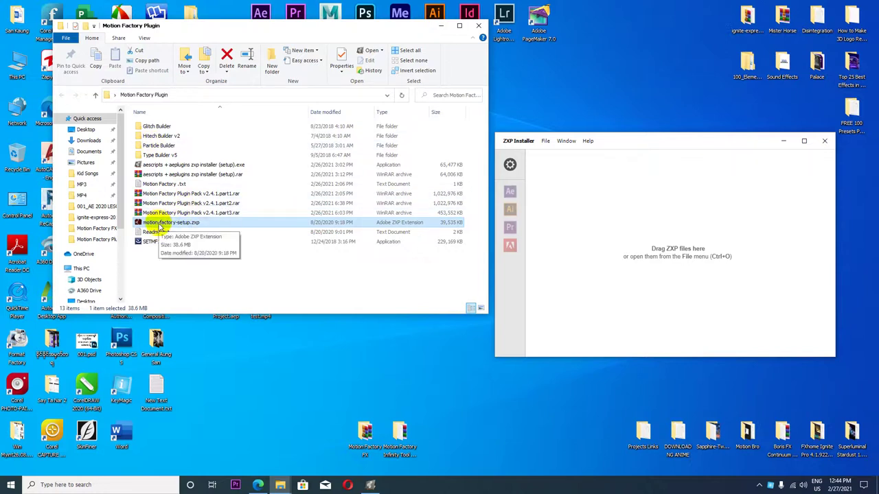
mouse_move(155, 223)
mouse_down()
mouse_move(379, 254)
mouse_move(686, 252)
mouse_up()
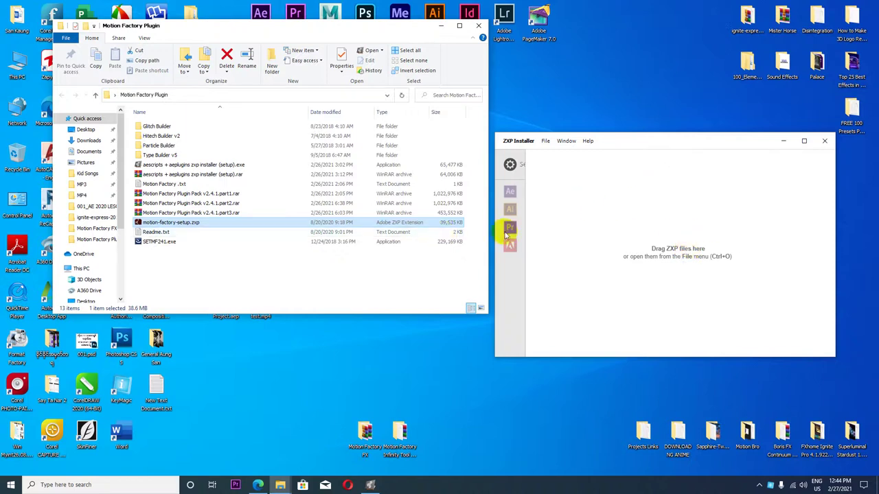
mouse_move(508, 233)
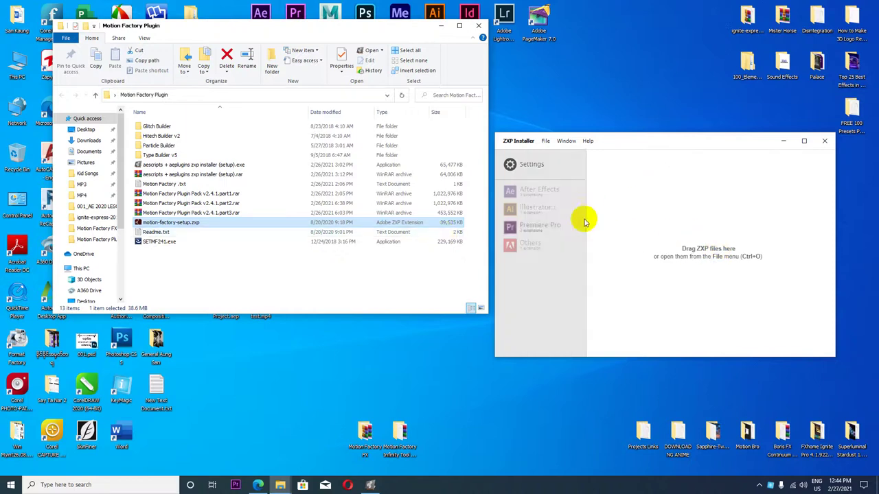
Check the installed After Effects extensions and the ZXP Installer settings.
click(530, 194)
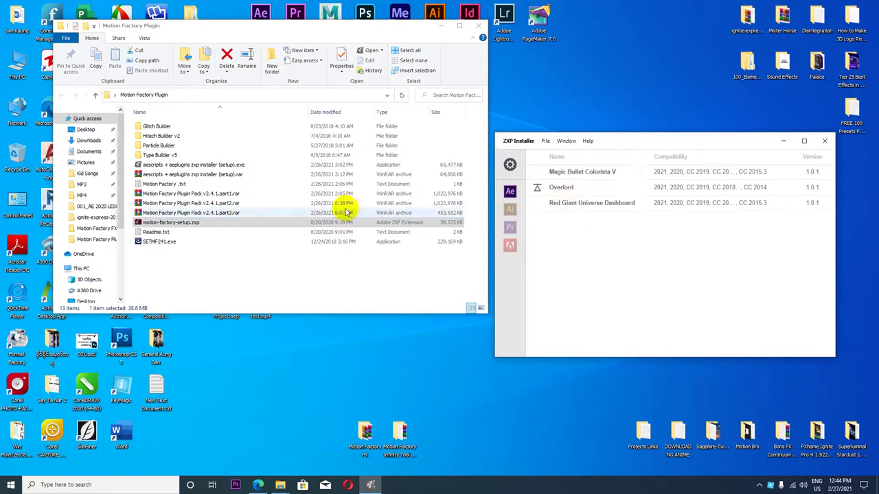
click(510, 164)
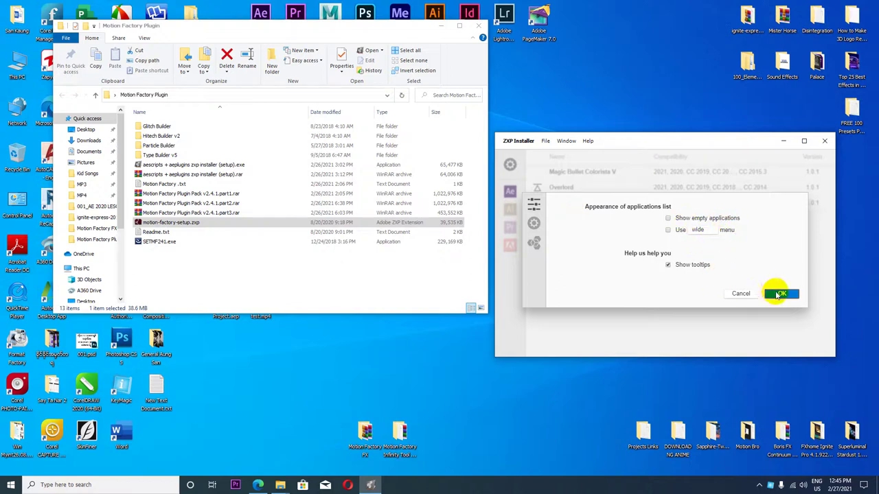
click(778, 295)
Retry dropping motion-factory-setup.zxp, then bring up ZXP Installer's File menu.
mouse_move(516, 229)
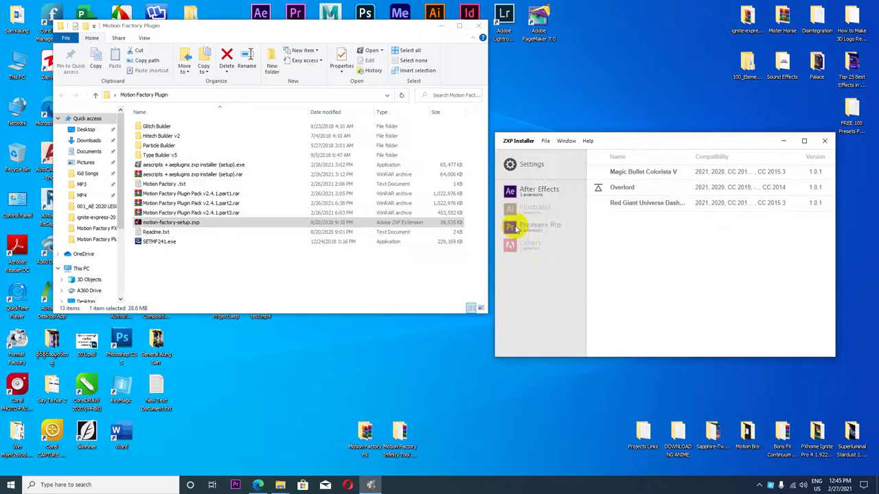
mouse_move(171, 222)
mouse_down()
mouse_move(349, 252)
mouse_move(566, 172)
mouse_move(510, 164)
mouse_move(162, 223)
mouse_up()
click(682, 142)
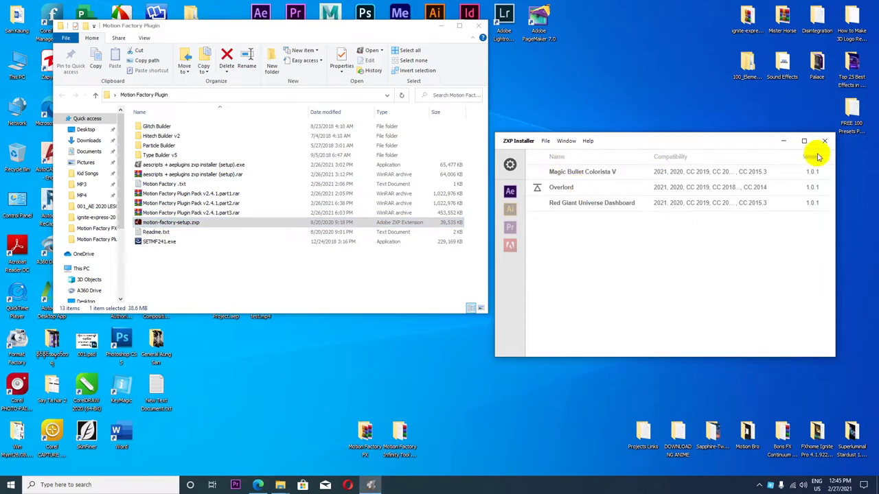
click(547, 141)
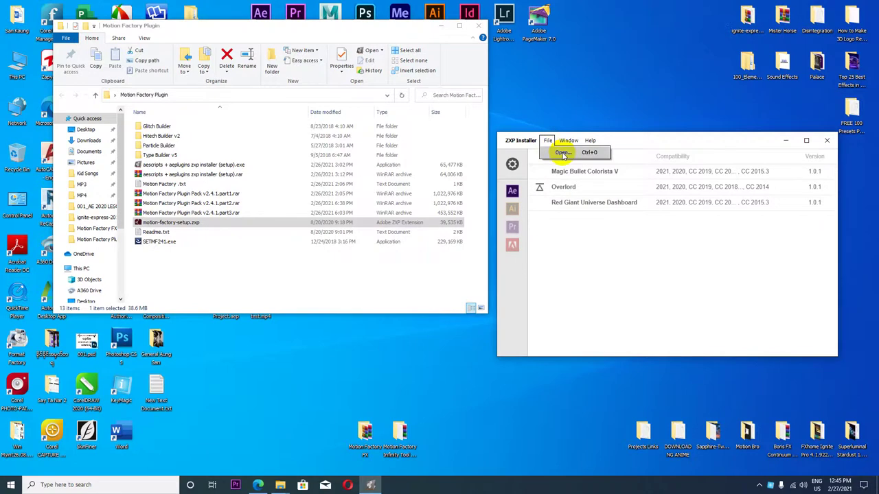
Browse to Desktop > Motion Factory Plugin and open motion-factory-setup.zxp in ZXP Installer.
click(562, 153)
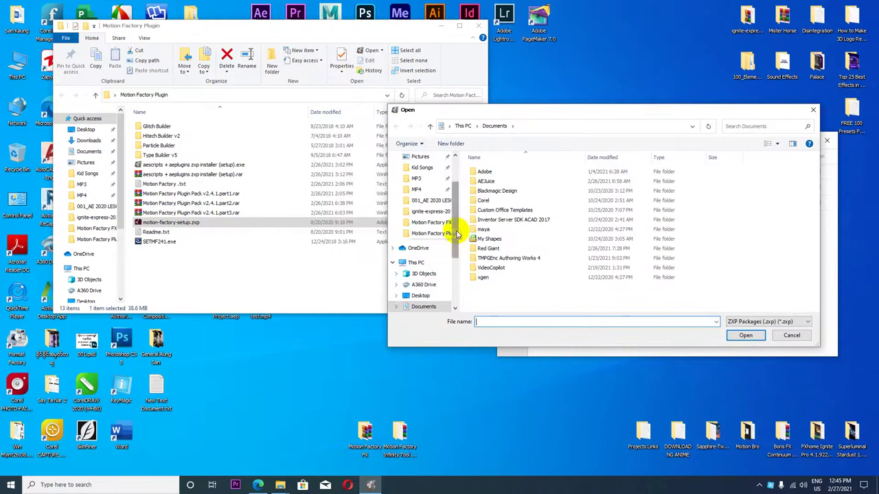
drag(458, 224, 539, 221)
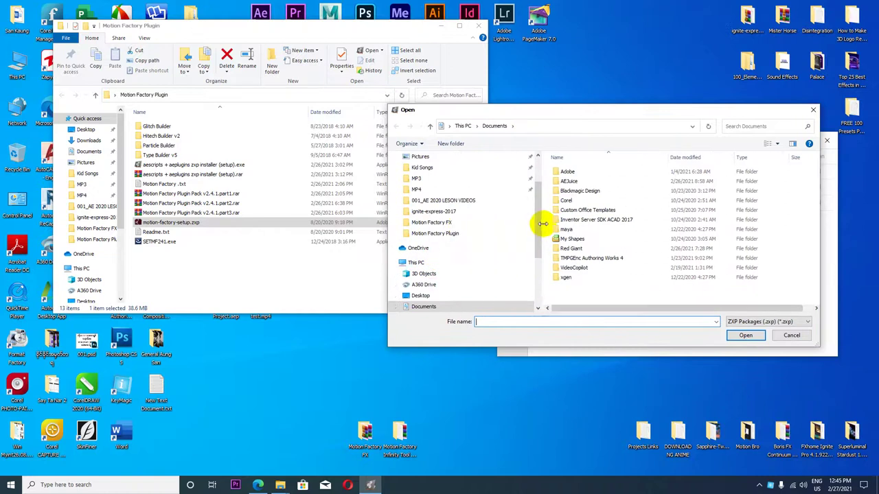
click(422, 294)
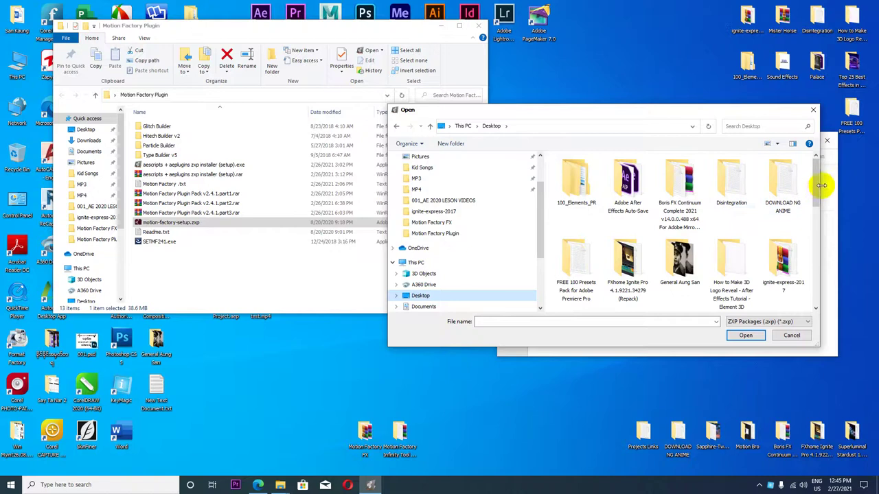
scroll(820, 194, down, 1)
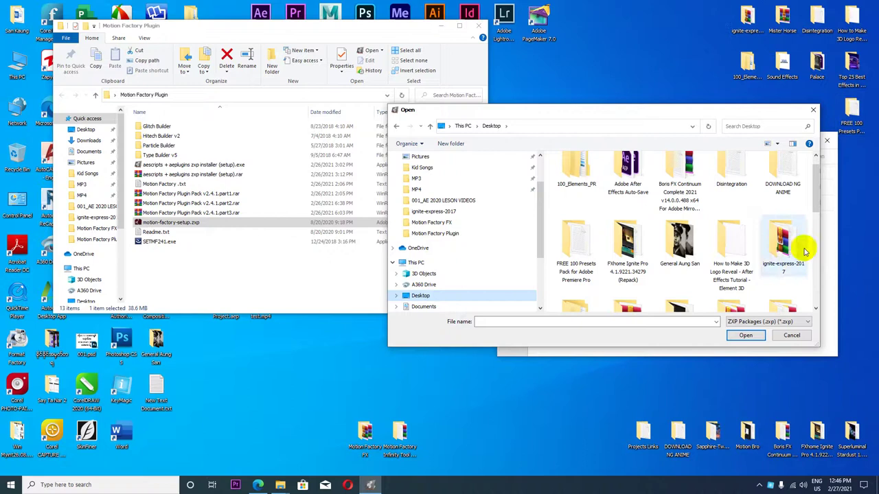
scroll(816, 208, down, 1)
drag(819, 219, 824, 240)
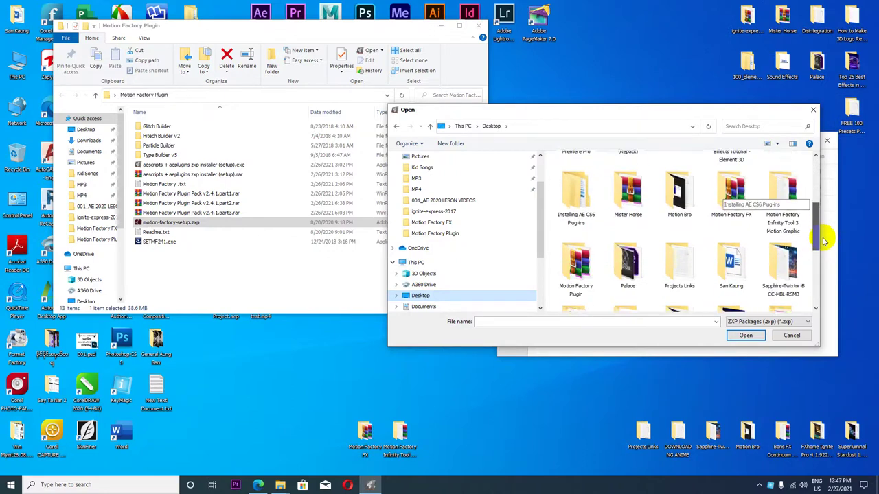
double_click(583, 255)
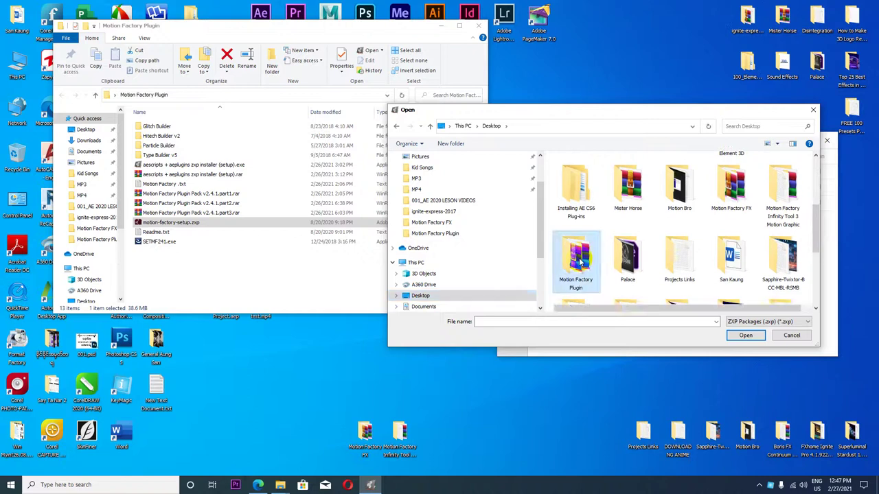
click(590, 212)
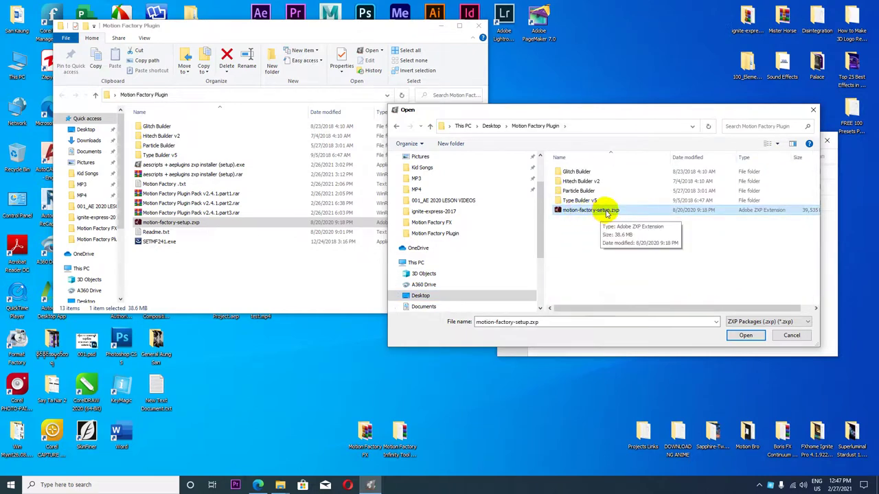
click(749, 337)
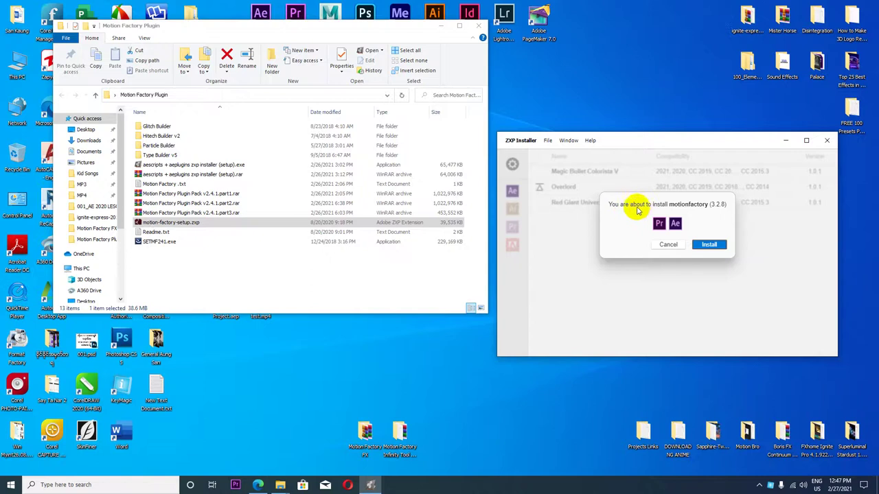
Reopen motion-factory-setup.zxp and install the motionfactory 3.2.8 extension.
key(Return)
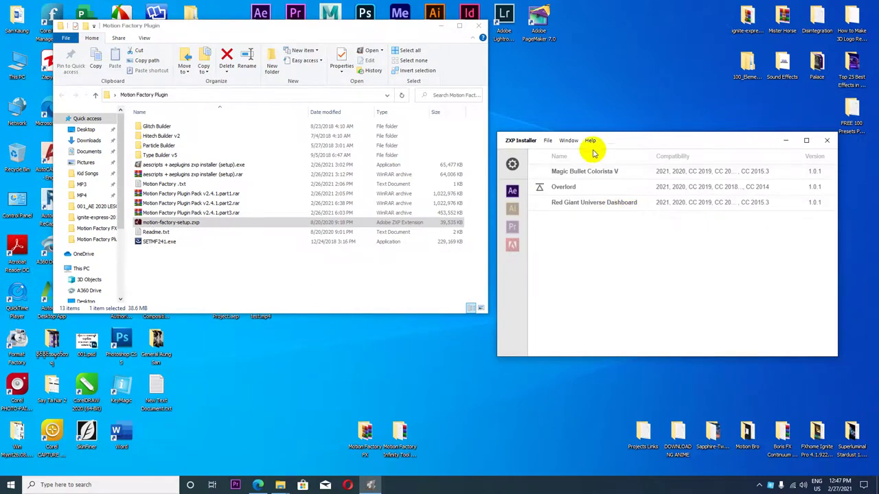
click(550, 142)
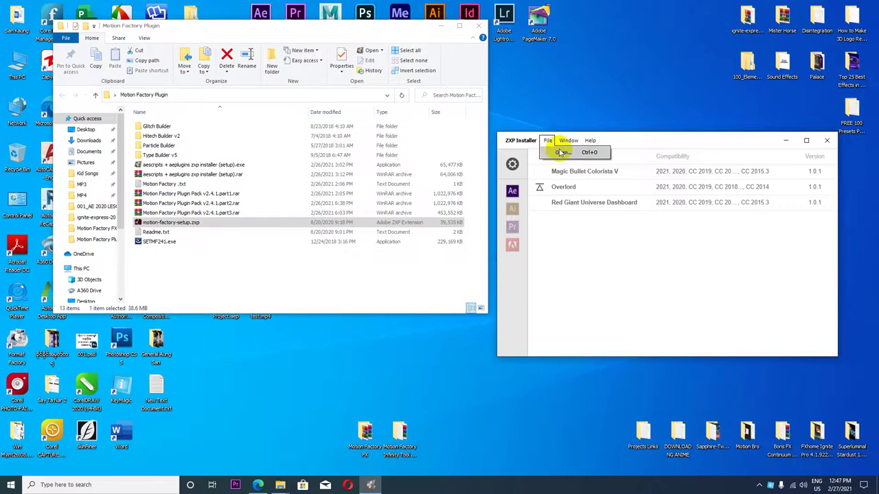
click(560, 153)
click(584, 210)
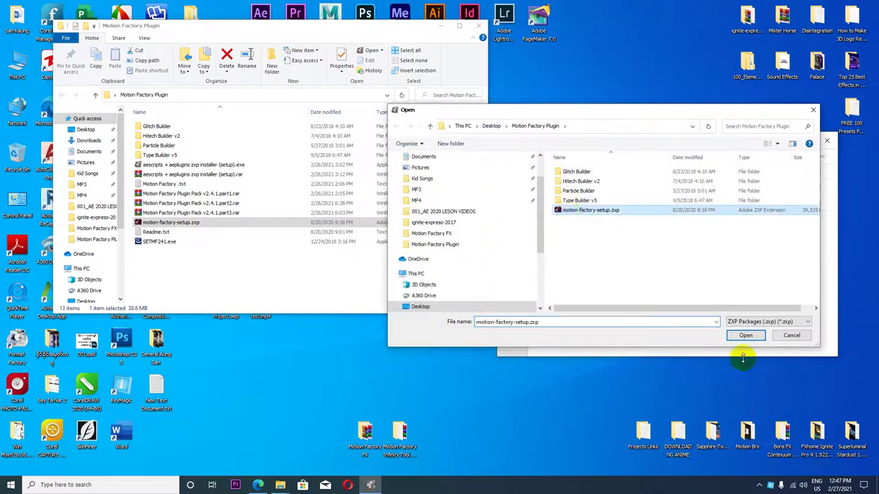
click(746, 335)
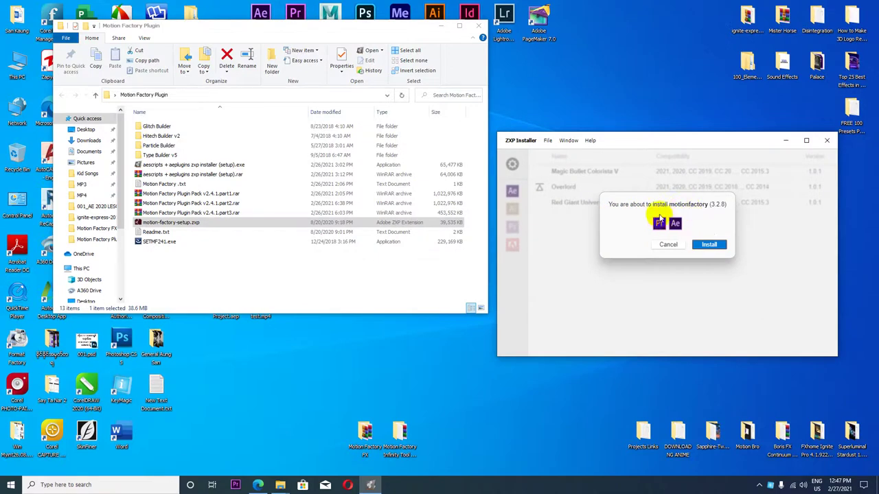
click(709, 245)
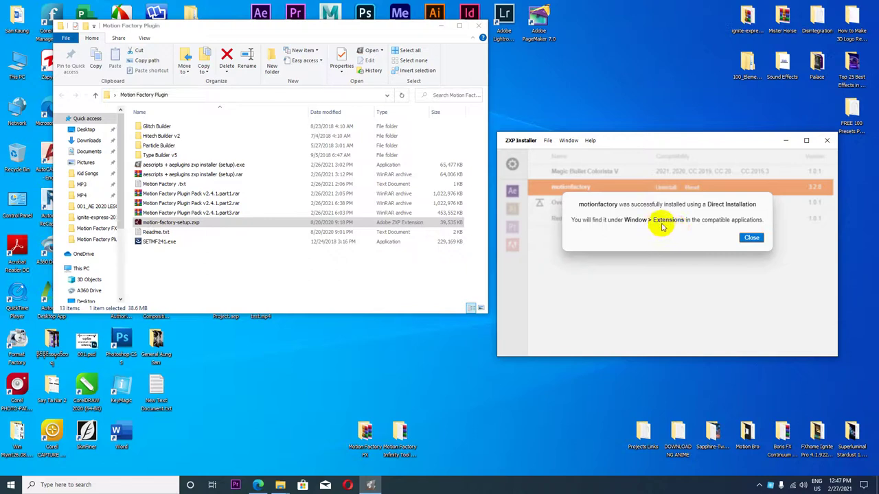
click(750, 240)
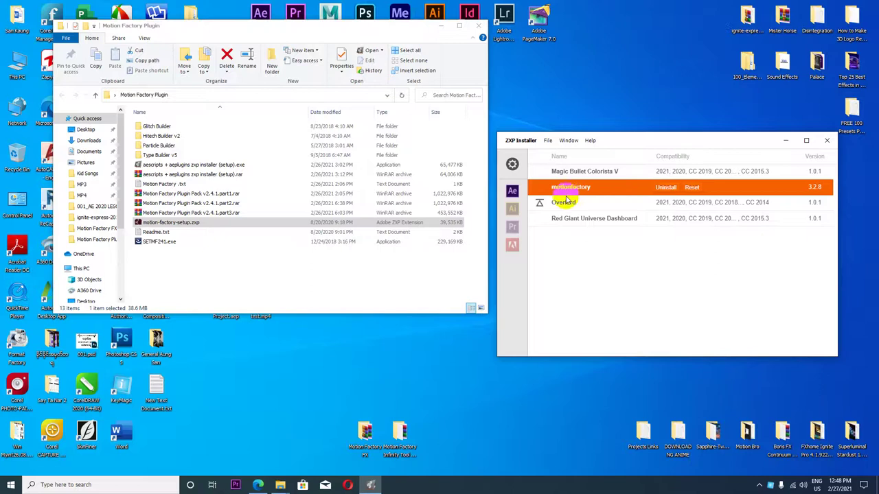
Review the installed extensions list, including motionfactory, then close ZXP Installer.
click(573, 172)
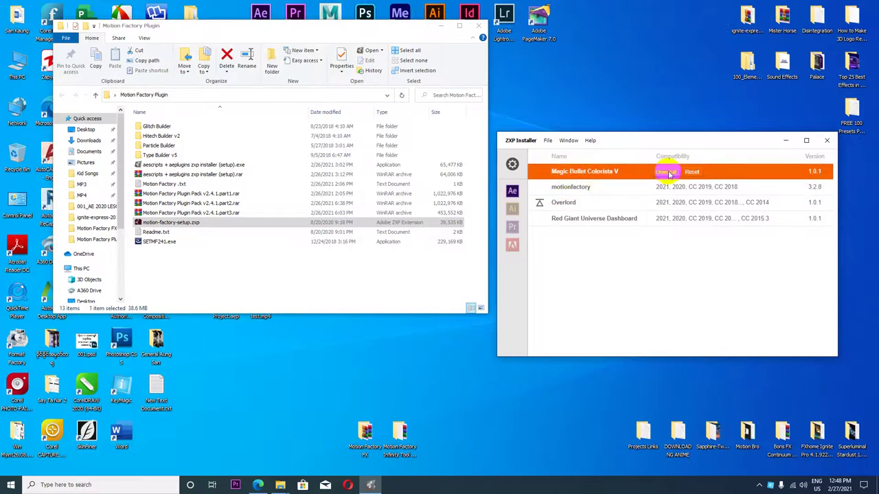
mouse_move(539, 166)
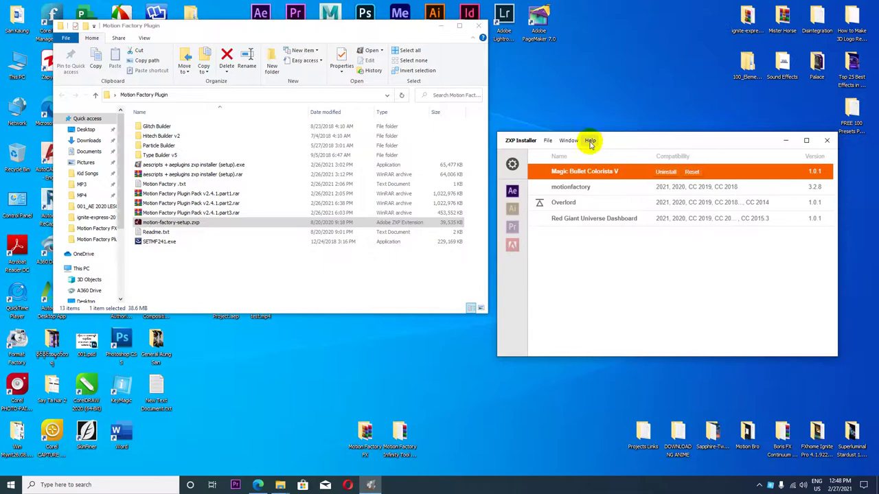
click(555, 189)
click(691, 188)
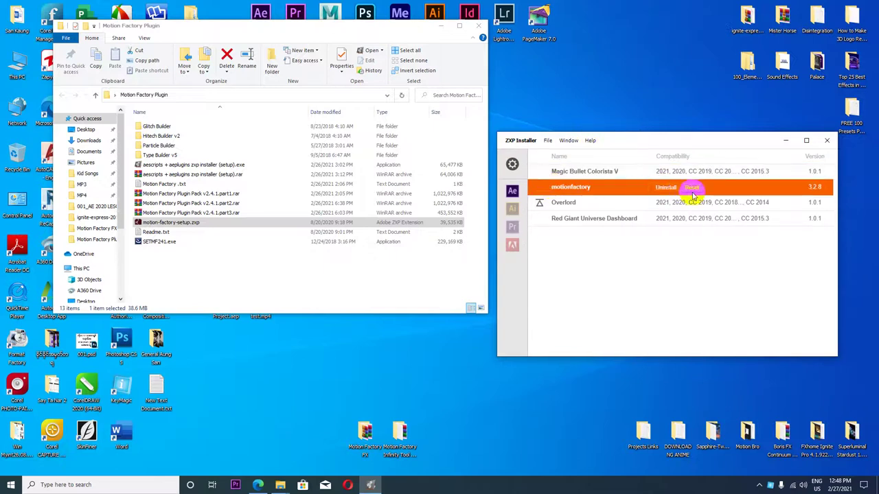
click(565, 203)
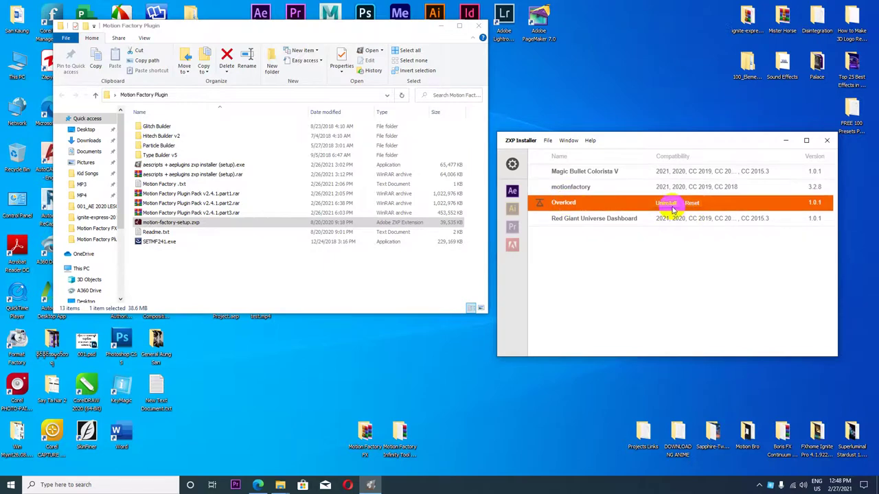
click(607, 220)
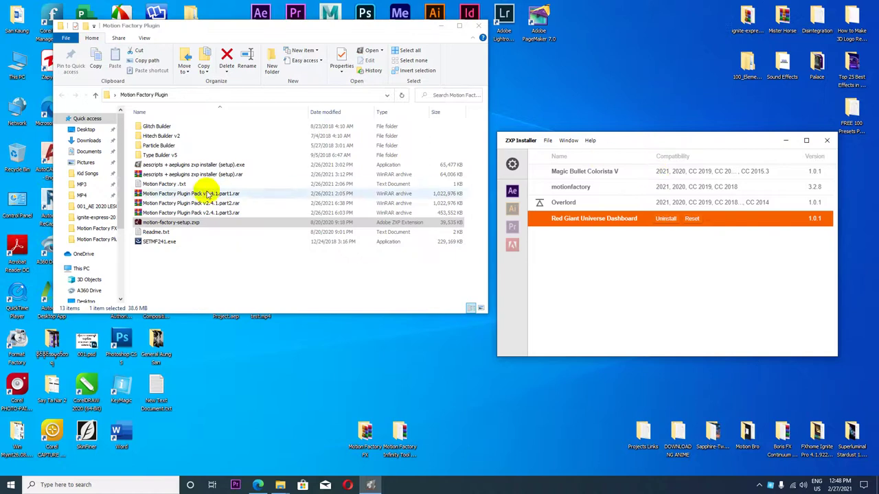
click(828, 141)
Open Untitled Project.aep in After Effects and minimise the plugin folder window.
mouse_move(368, 31)
mouse_down()
mouse_move(704, 63)
mouse_move(720, 55)
mouse_up()
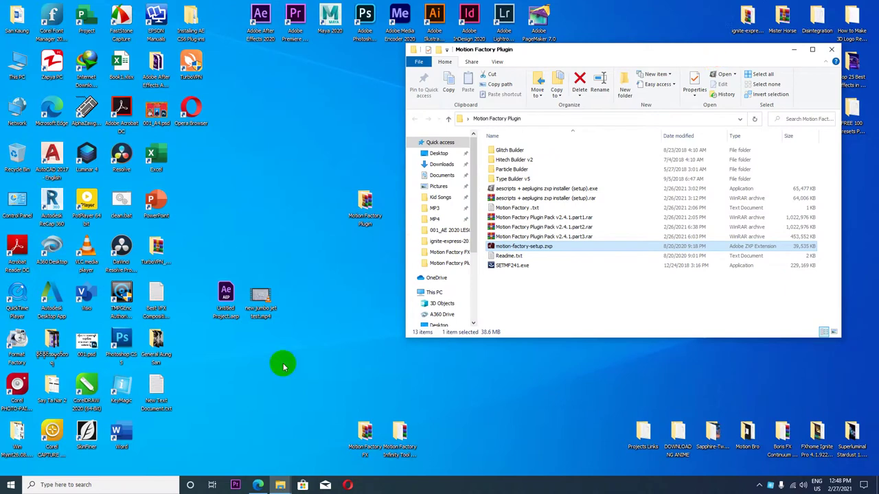
click(227, 293)
double_click(227, 293)
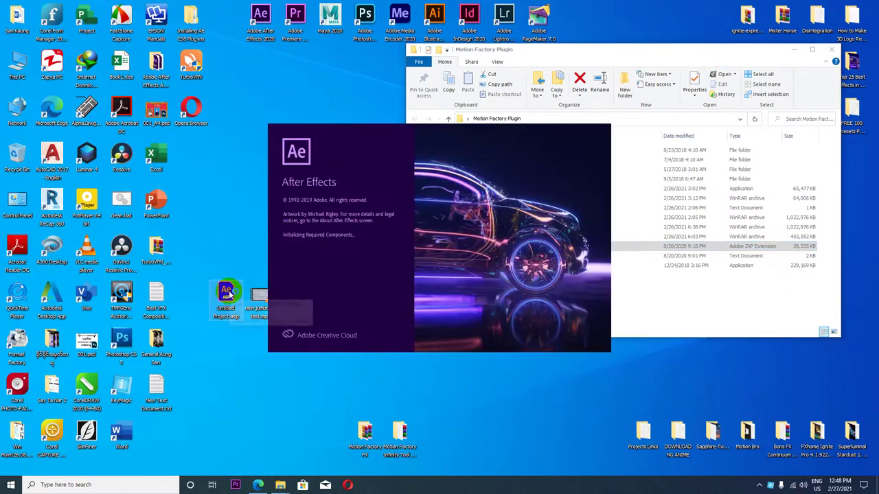
drag(558, 55, 587, 45)
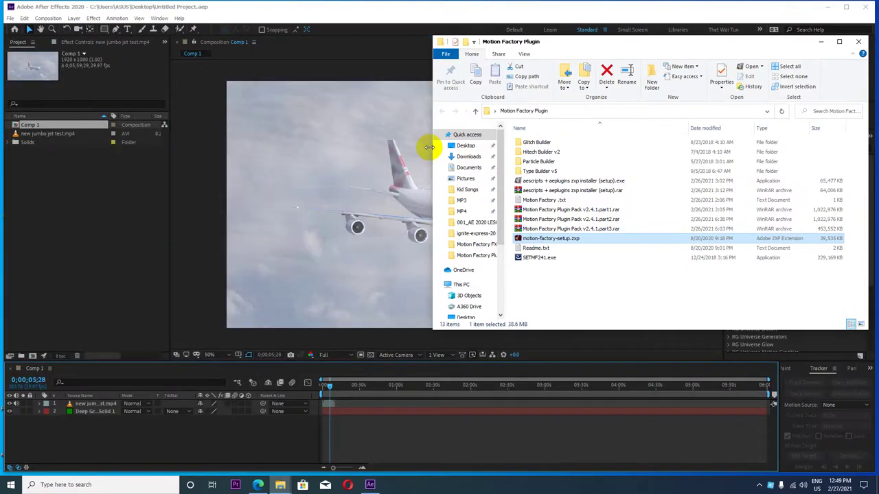
click(820, 41)
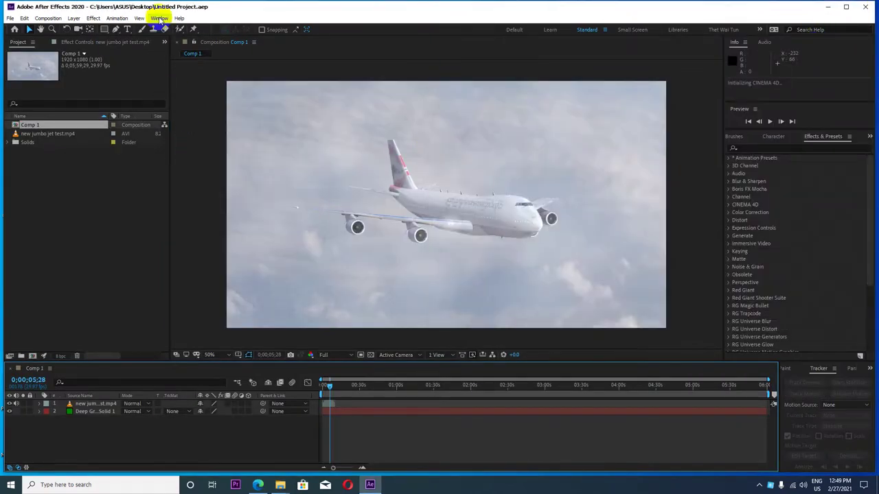
Open Window > Extensions > Motion Factory, centre the panel, and accept 'OK, Do it!' restart prompt.
click(160, 19)
mouse_move(261, 56)
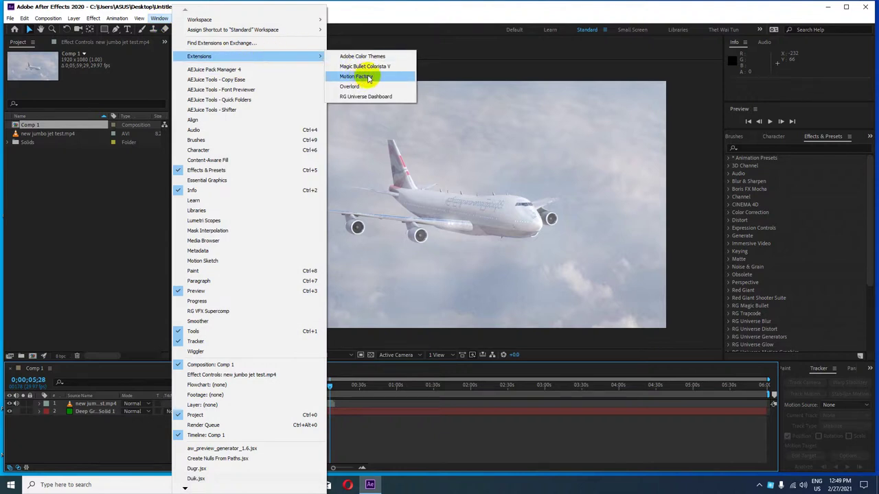
click(369, 78)
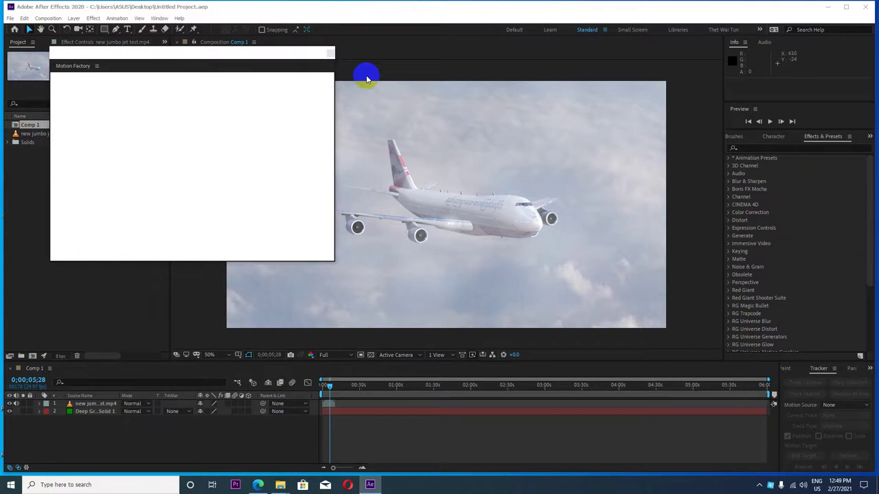
mouse_move(223, 55)
mouse_down()
mouse_move(430, 64)
mouse_move(505, 57)
mouse_up()
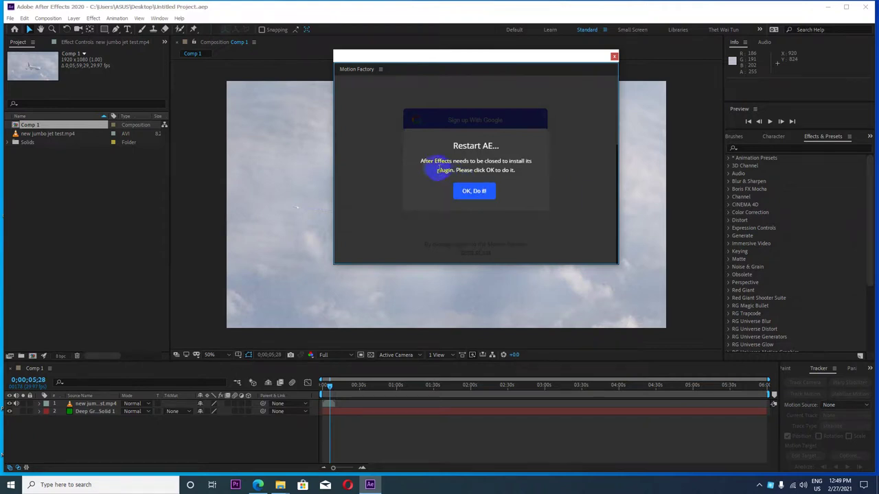
click(453, 190)
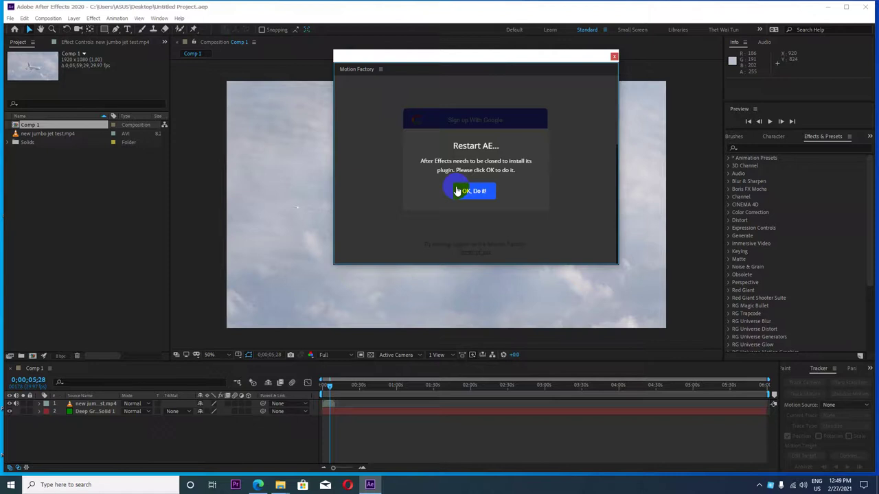
click(473, 192)
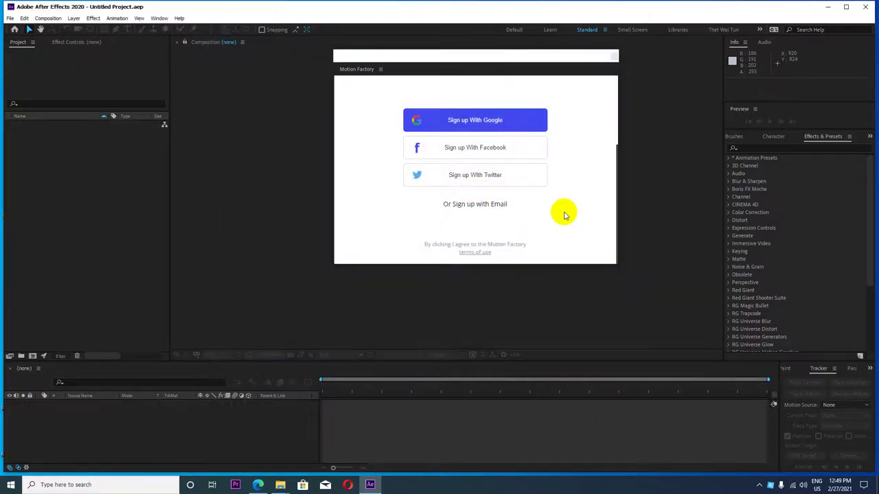
Open 'Or Sign up with Email' in the Motion Factory panel, back out, and reopen it.
scroll(565, 198, up, 3)
scroll(565, 197, down, 2)
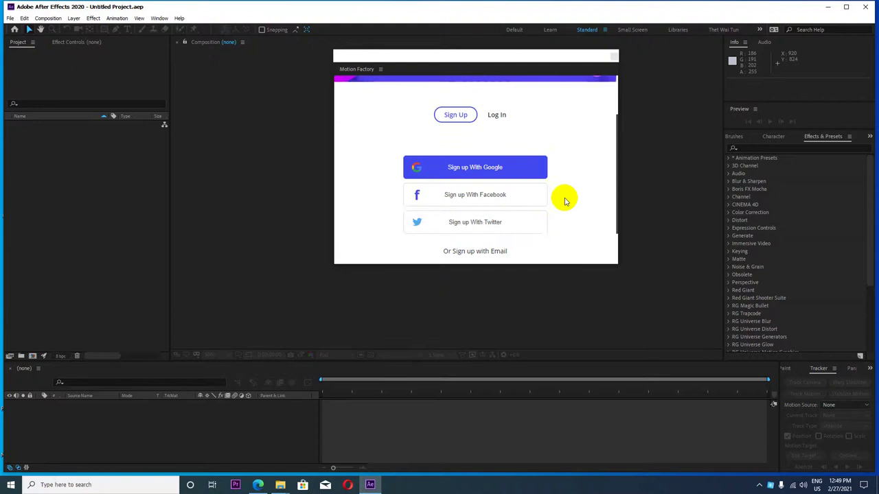
scroll(564, 197, down, 1)
scroll(565, 198, up, 1)
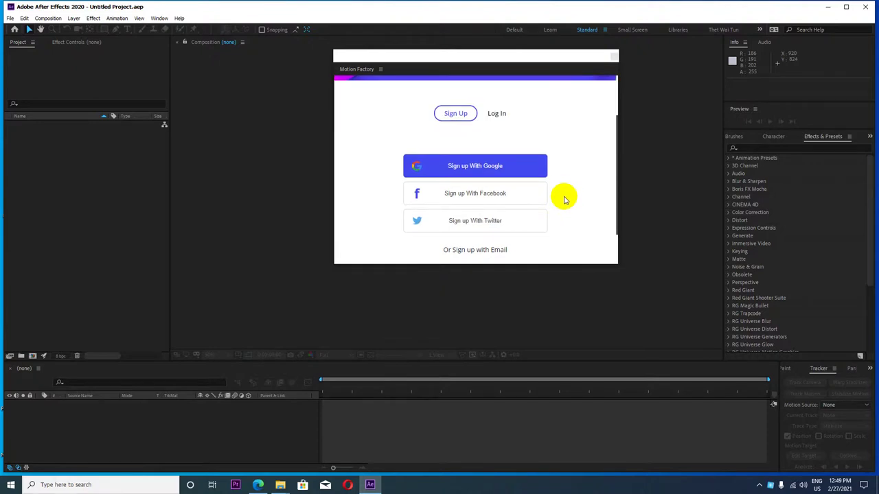
click(486, 250)
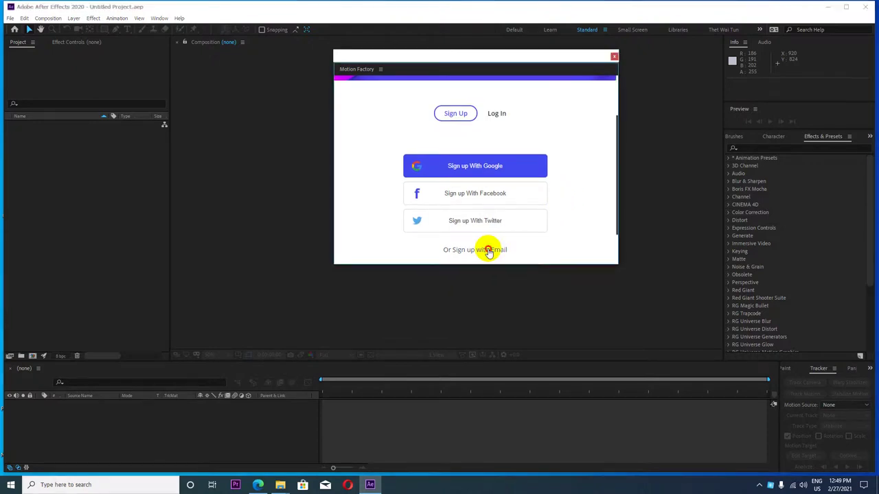
scroll(509, 190, down, 2)
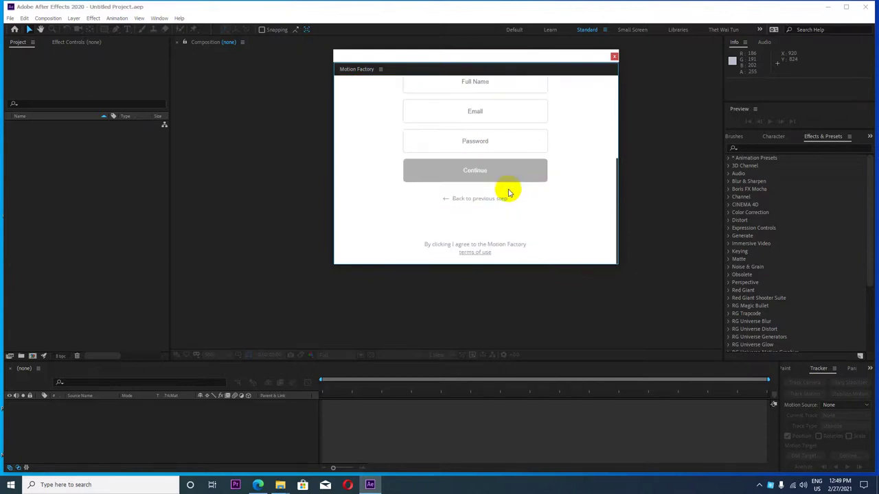
click(465, 199)
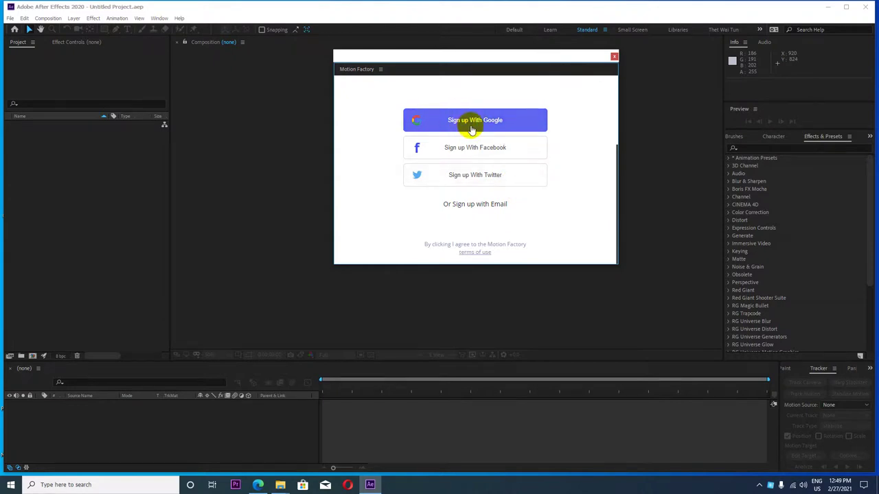
click(475, 203)
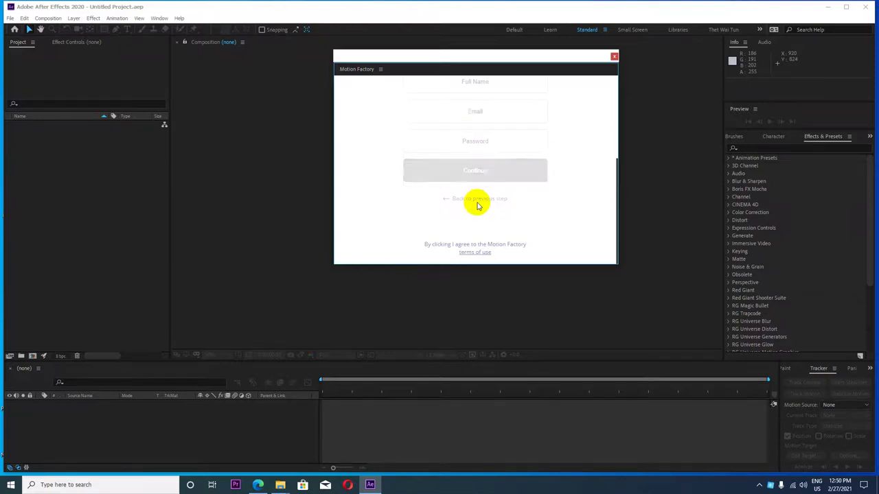
Make the Motion Factory panel taller, then enter the full name and the Gmail email address.
scroll(474, 199, down, 3)
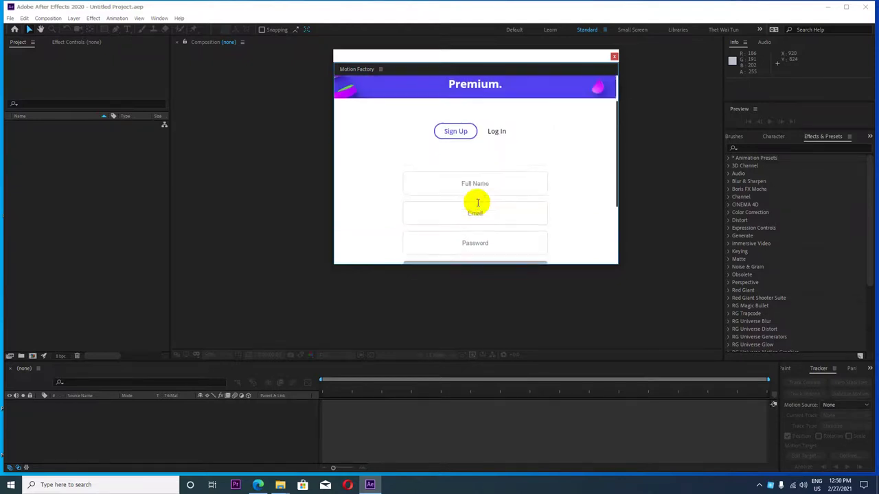
drag(481, 265, 502, 410)
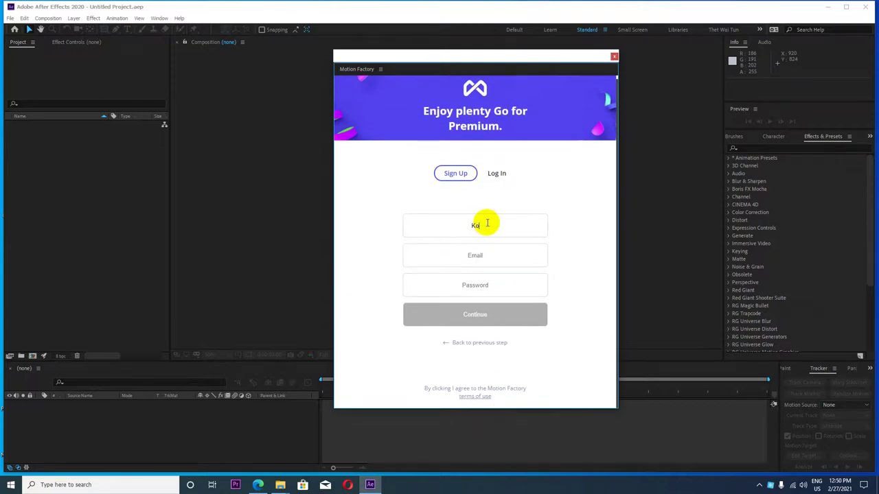
click(470, 251)
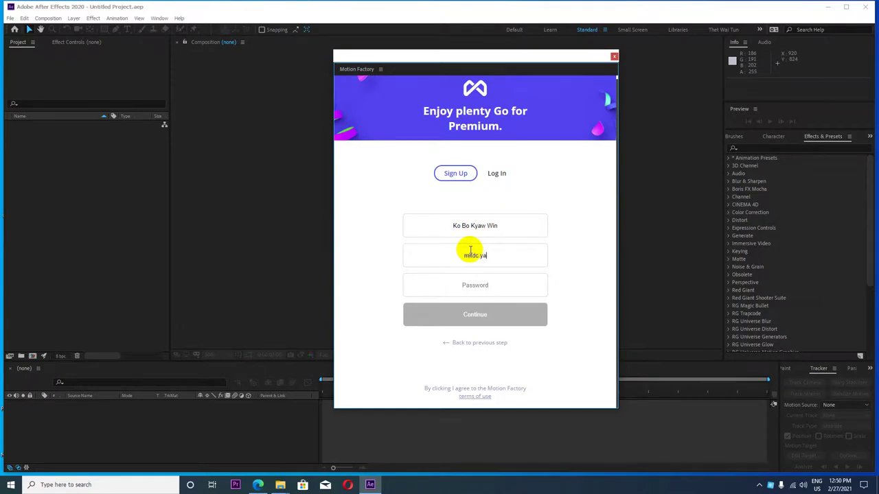
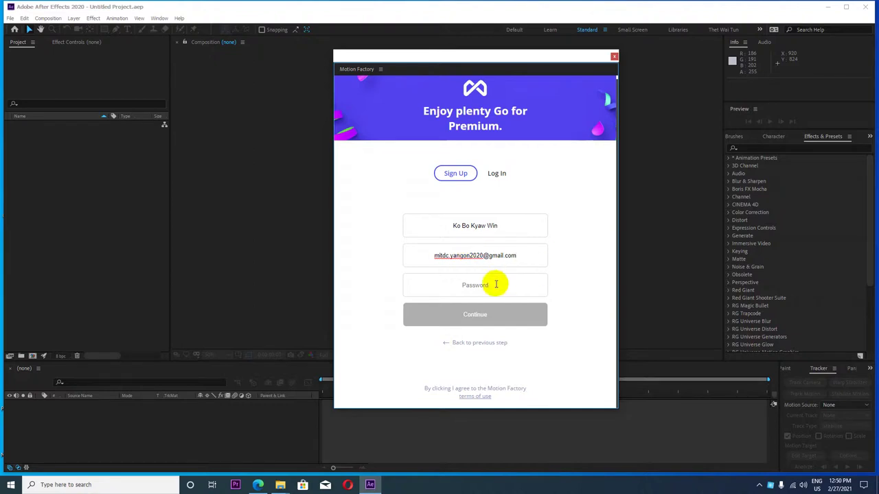
Enter a password and submit the sign-up, which reports the user is already registered.
click(495, 280)
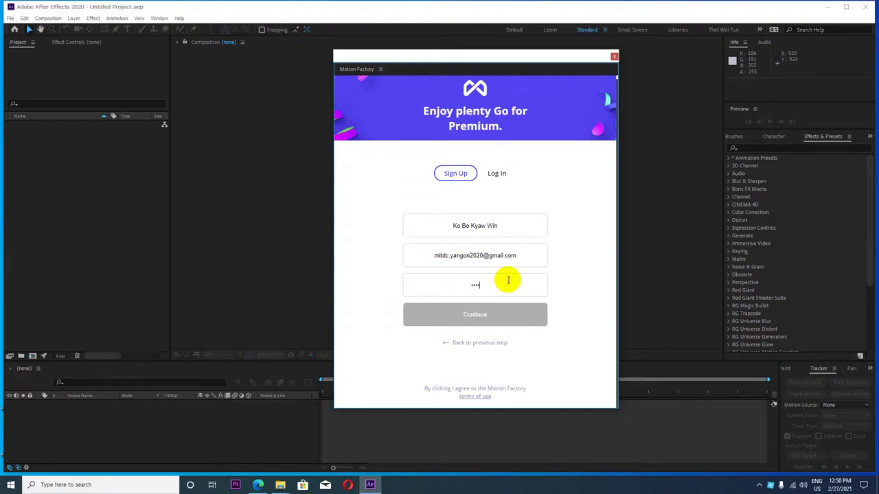
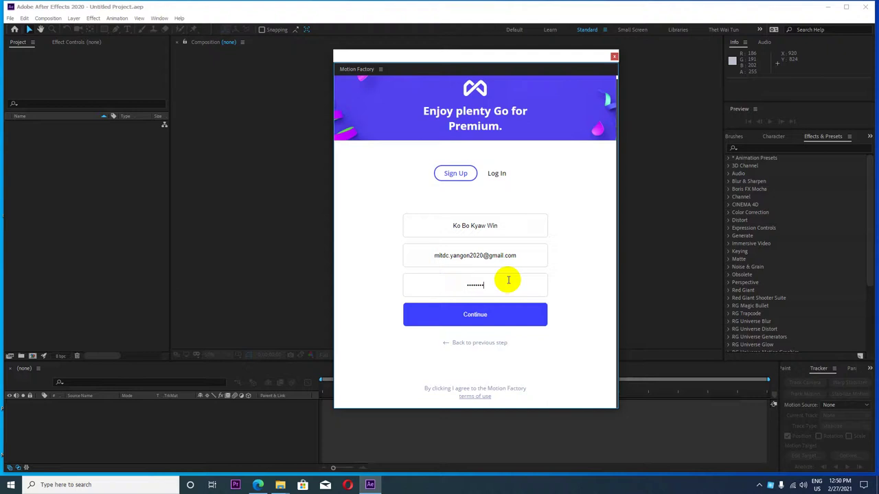
click(494, 313)
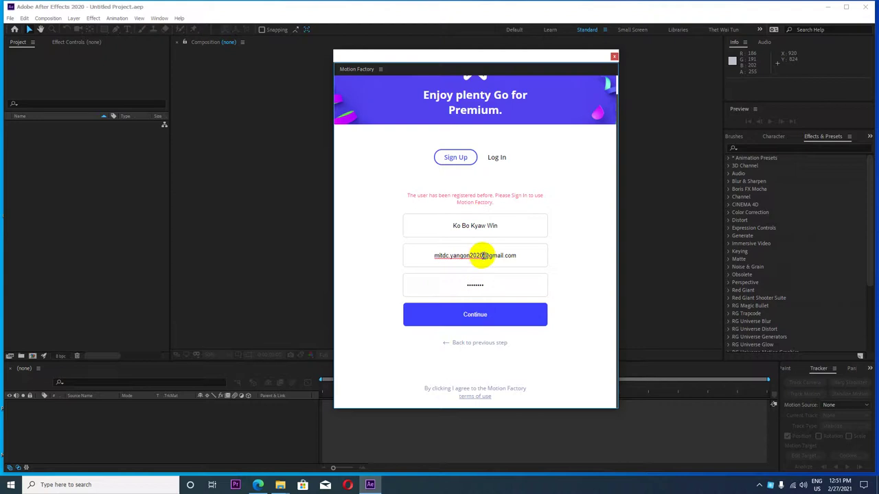
double_click(467, 284)
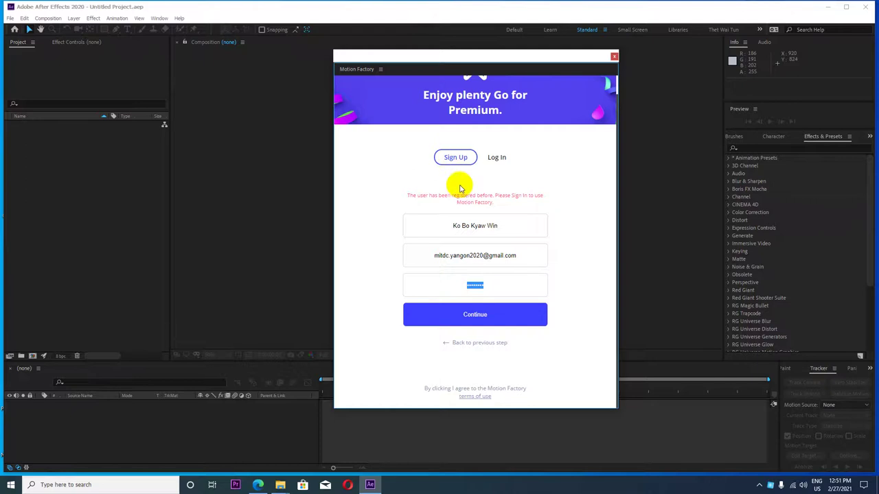
Switch from Sign Up to the Log In tab and sign in with the account email and password.
click(457, 159)
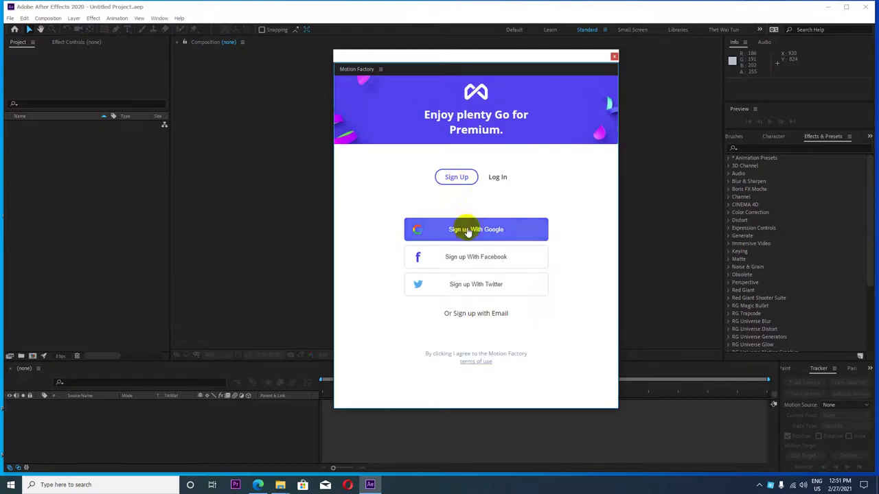
click(499, 178)
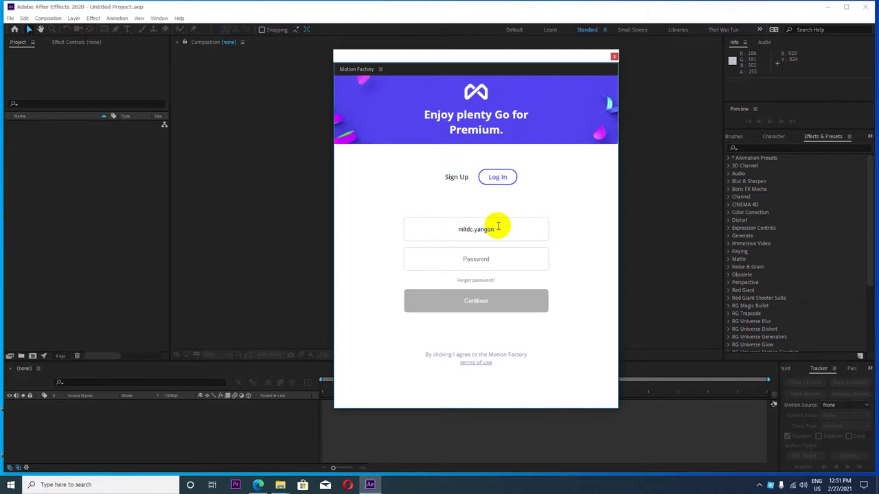
key(Tab)
text(***)
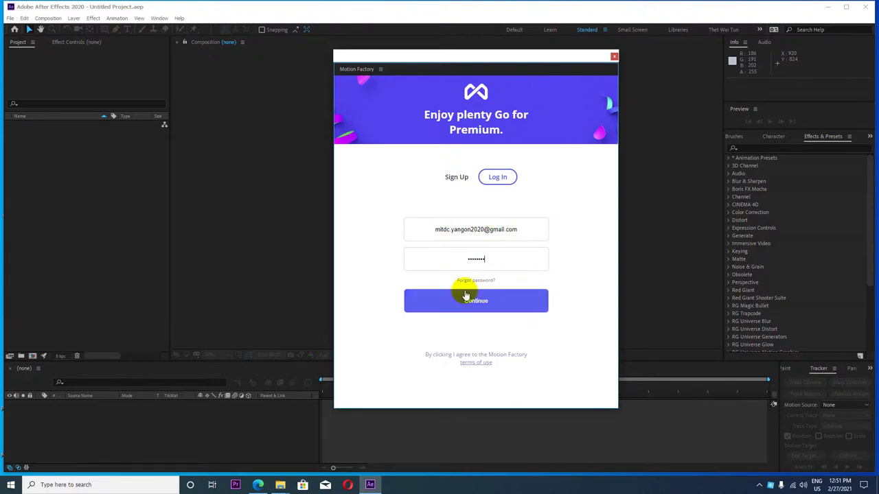
click(465, 297)
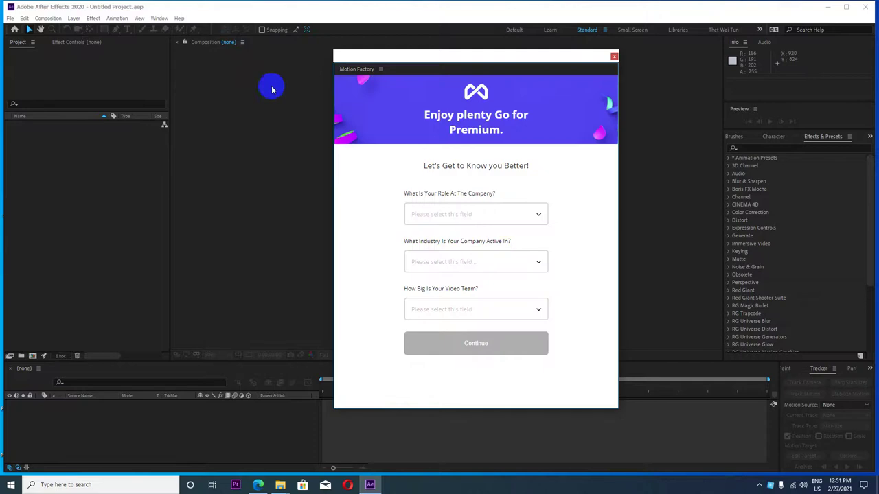
Choose Visual Designer as the role in the questionnaire.
click(542, 215)
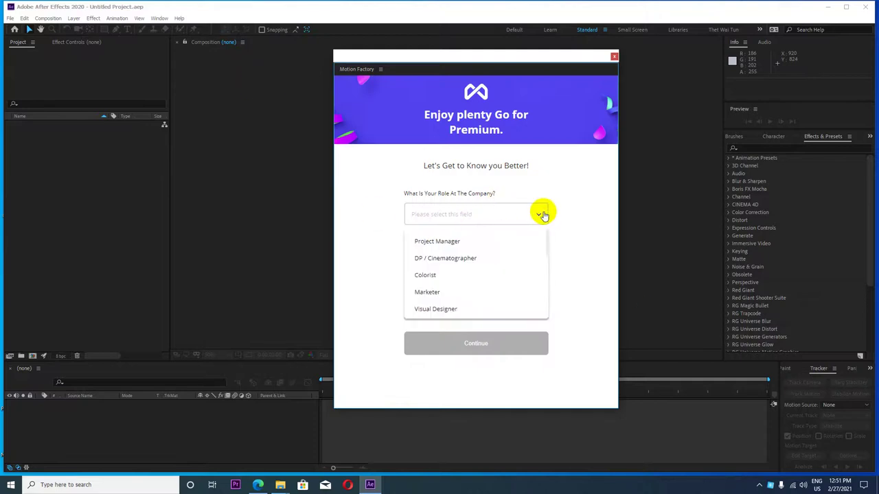
scroll(453, 283, down, 3)
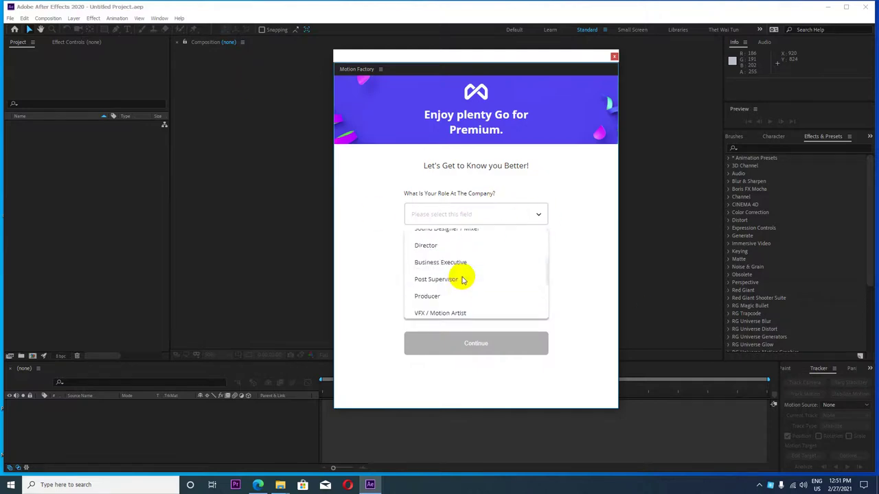
scroll(463, 279, down, 1)
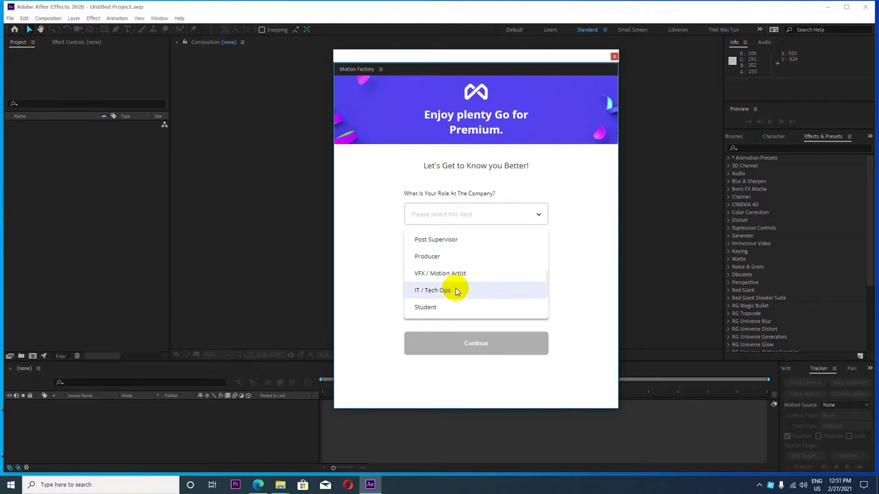
scroll(457, 295, up, 1)
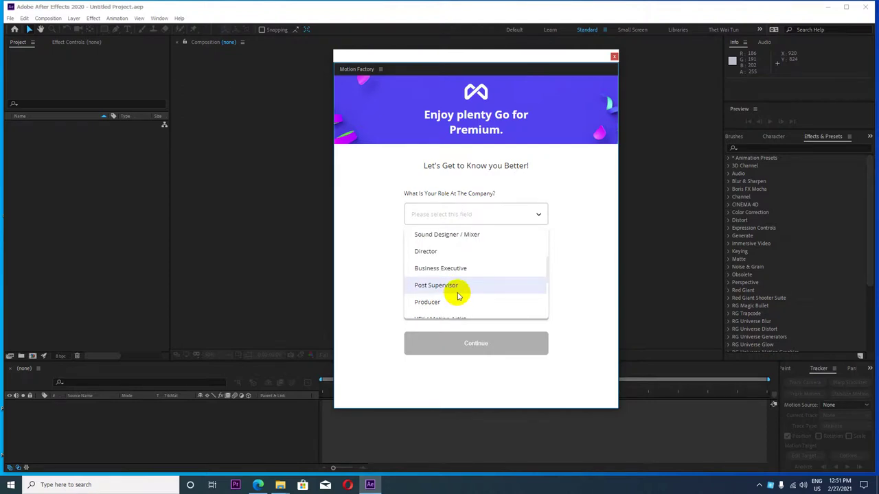
scroll(458, 295, up, 1)
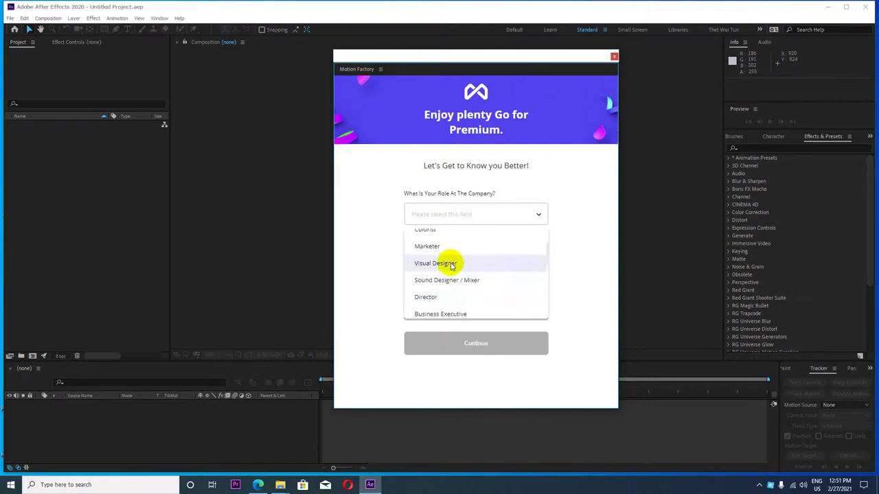
click(457, 262)
Set the industry to Online Education and the video team size to 26 - 50.
click(459, 264)
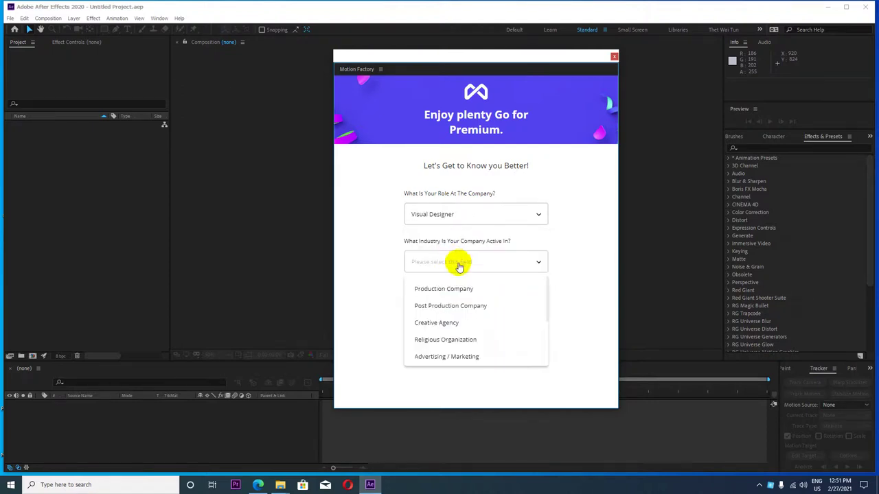
scroll(475, 309, down, 2)
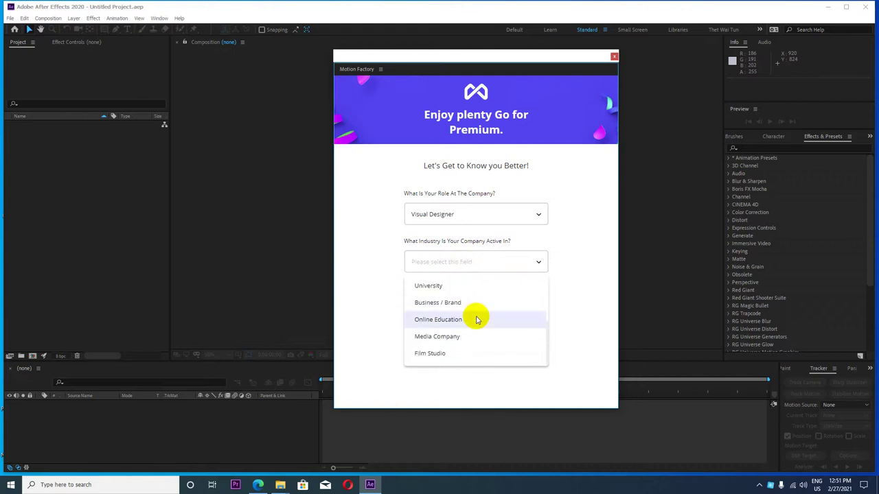
scroll(477, 320, up, 2)
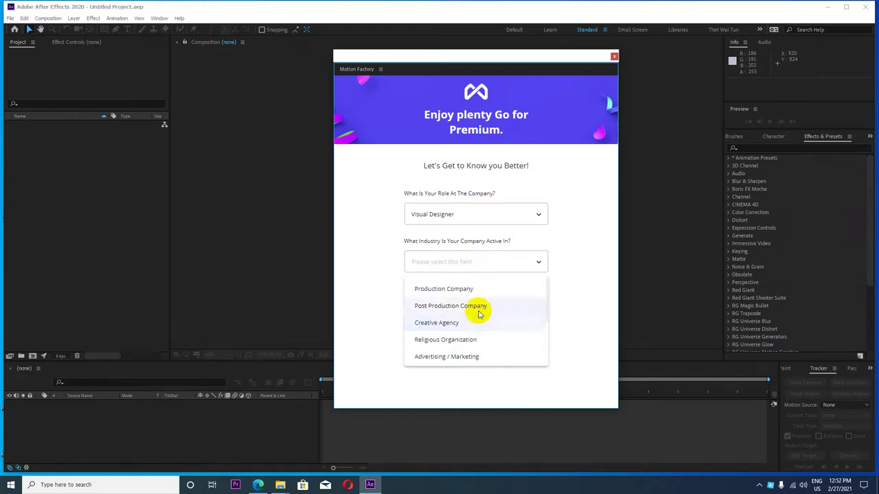
scroll(483, 318, down, 2)
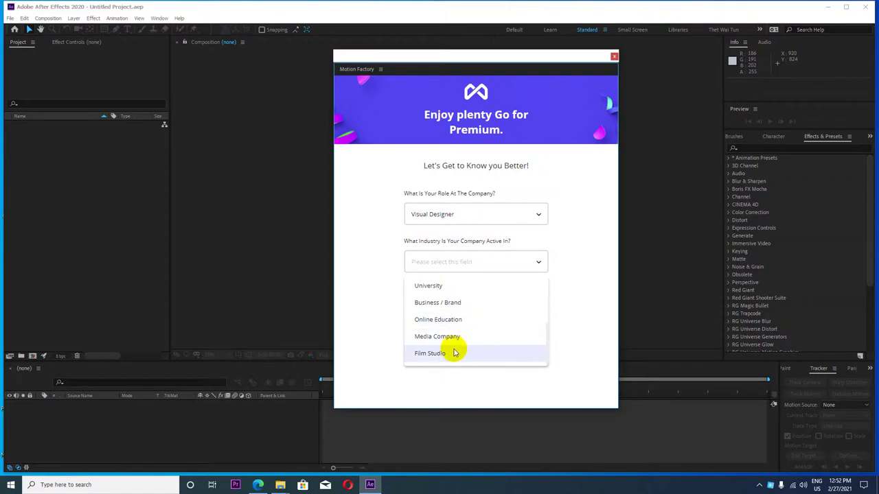
click(453, 352)
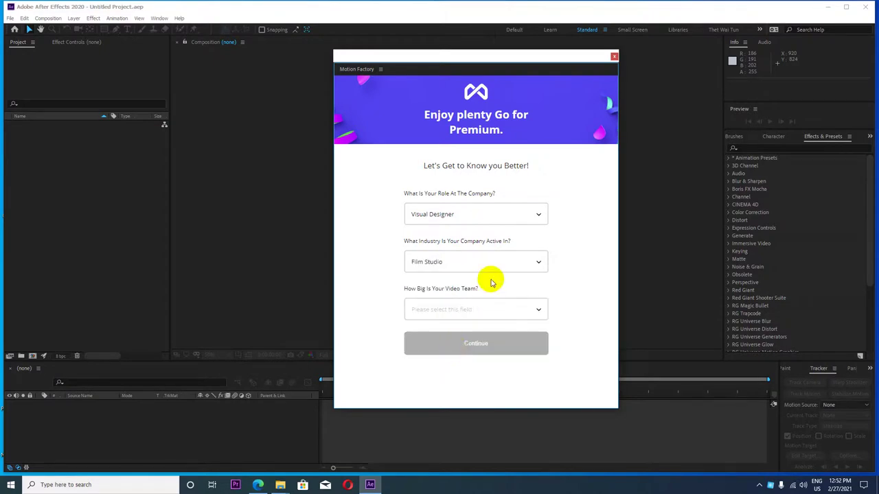
click(504, 263)
click(461, 321)
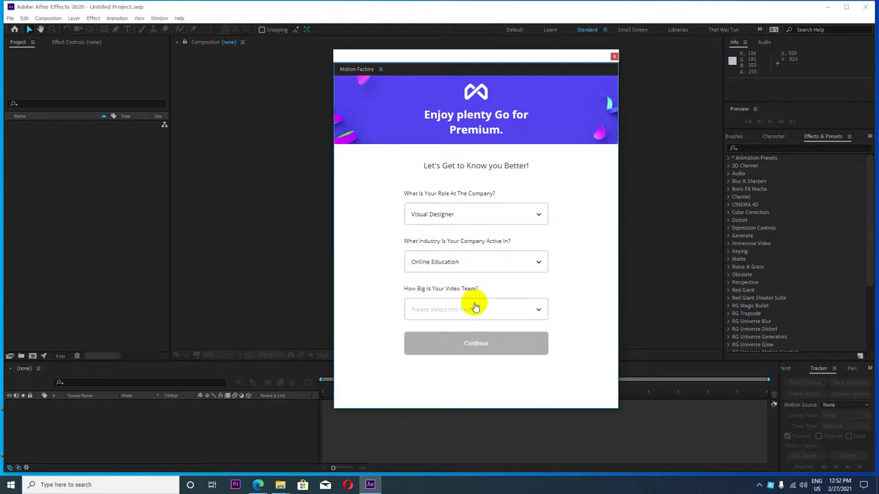
click(471, 309)
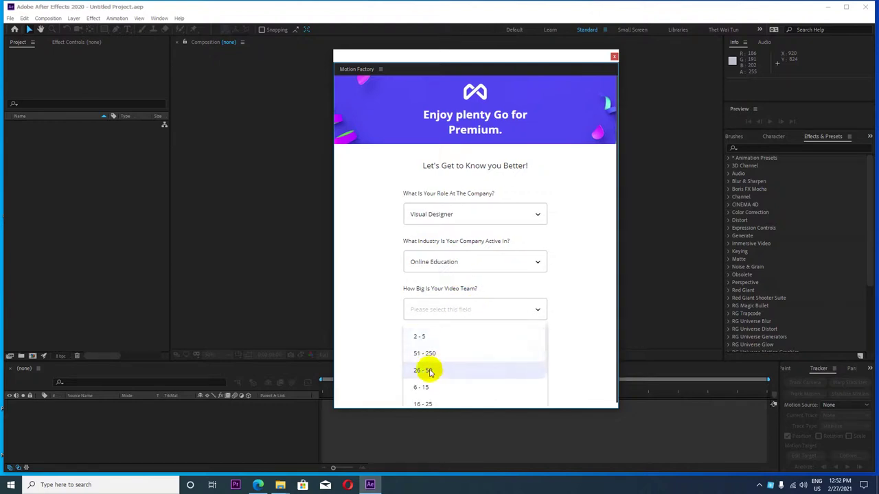
click(424, 369)
On the next page choose Hard drive and Email, then click 'All Done! Let's Begin'.
click(484, 345)
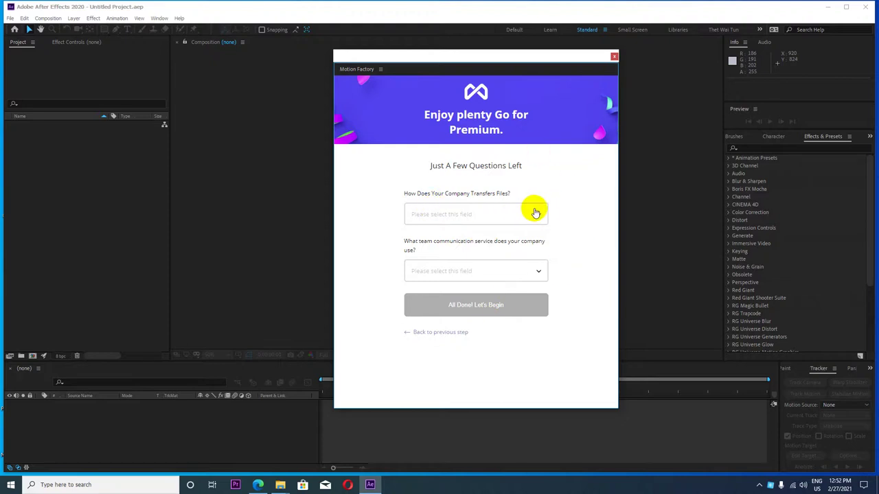
click(535, 212)
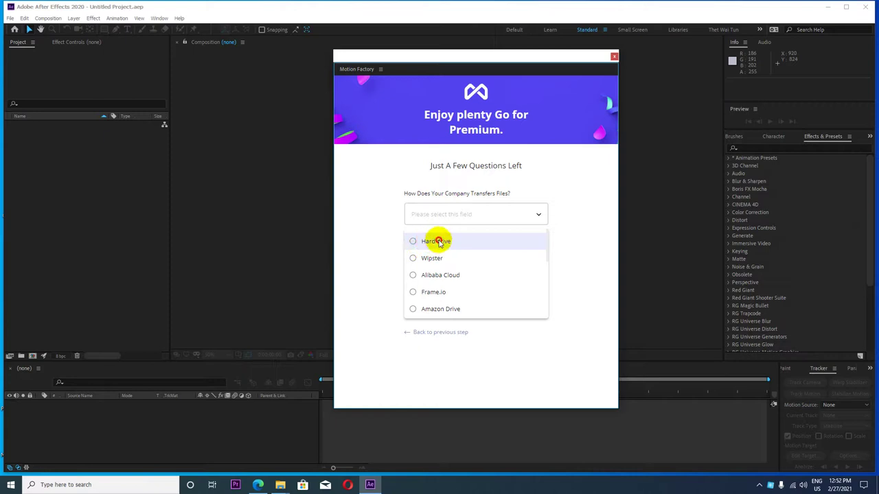
click(434, 241)
click(472, 270)
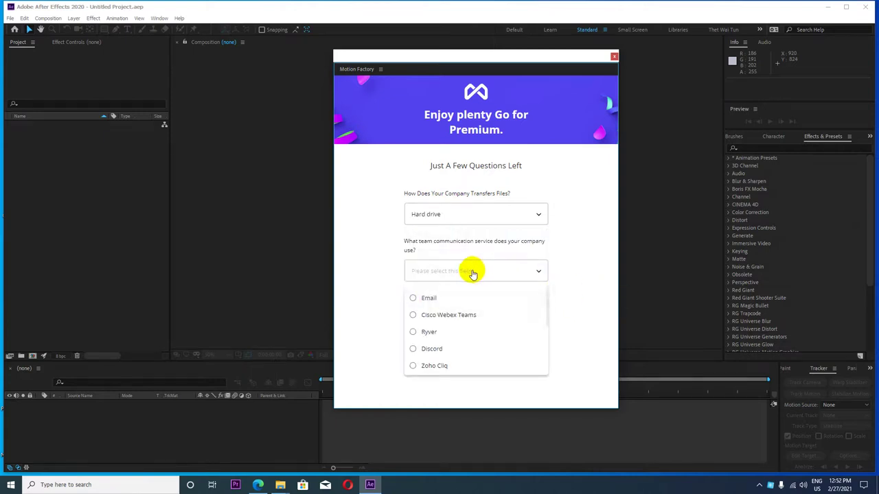
click(430, 298)
click(594, 327)
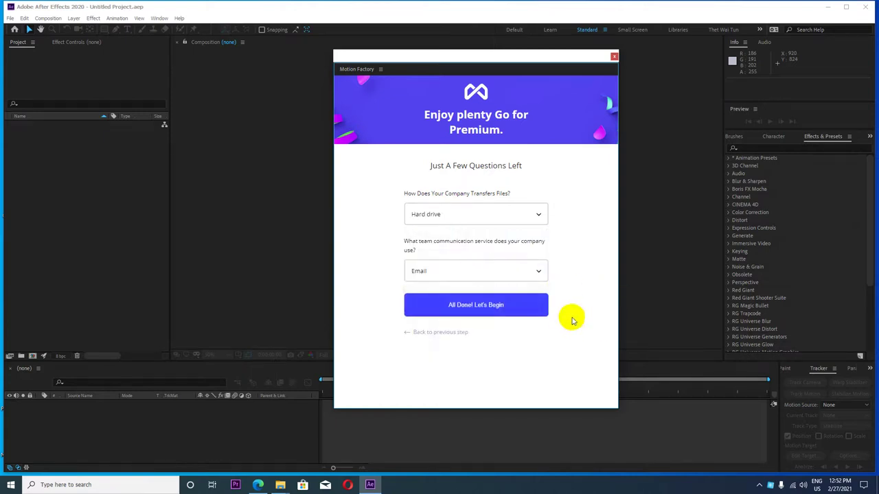
click(476, 306)
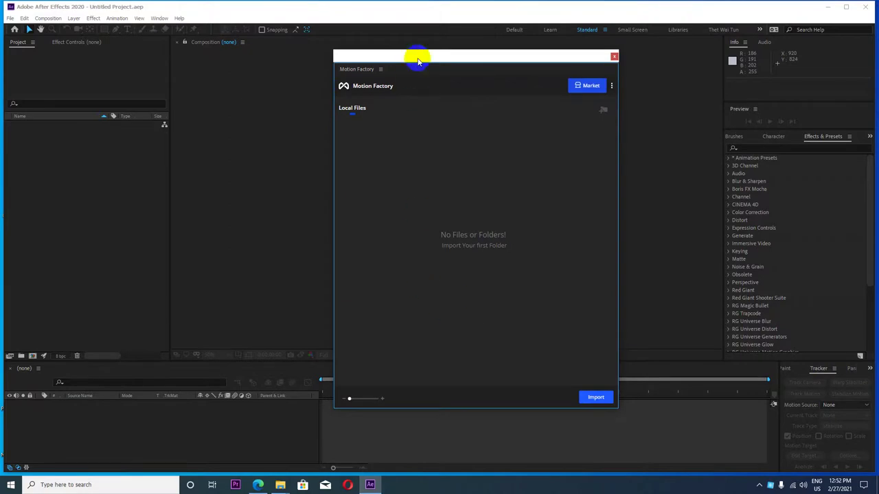
Reposition the Motion Factory panel and widen it.
drag(423, 56, 520, 52)
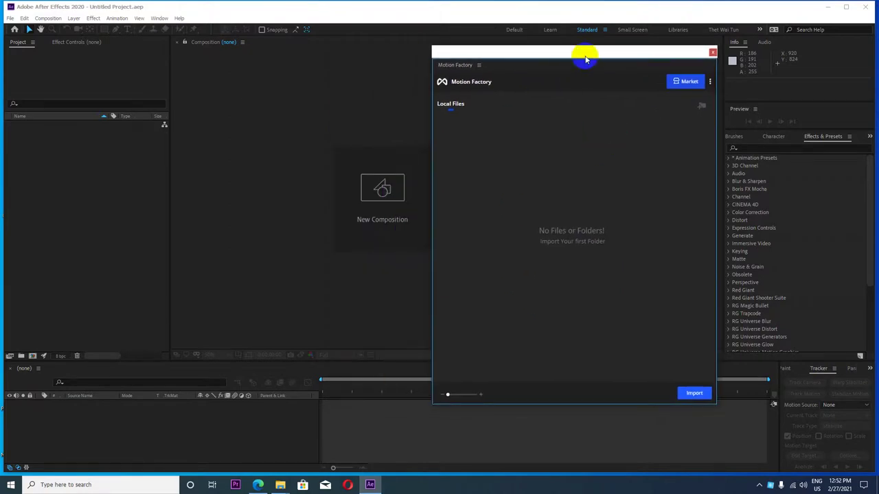
drag(583, 52, 467, 49)
drag(599, 201, 738, 190)
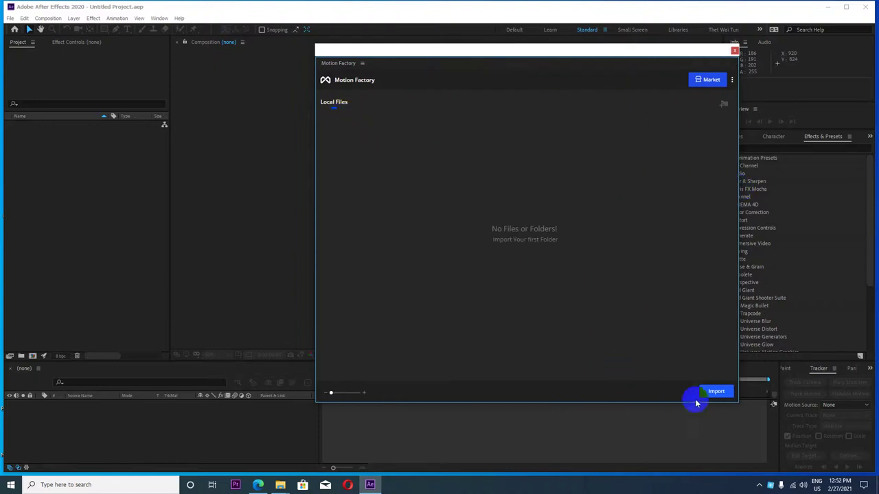
Import the Motion Factory Plugin > Glitch Builder folder into Local Files.
click(715, 395)
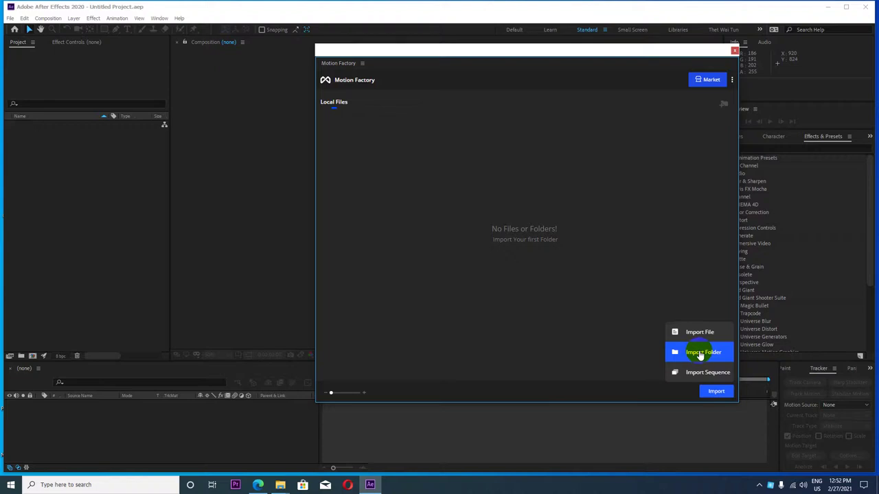
click(698, 352)
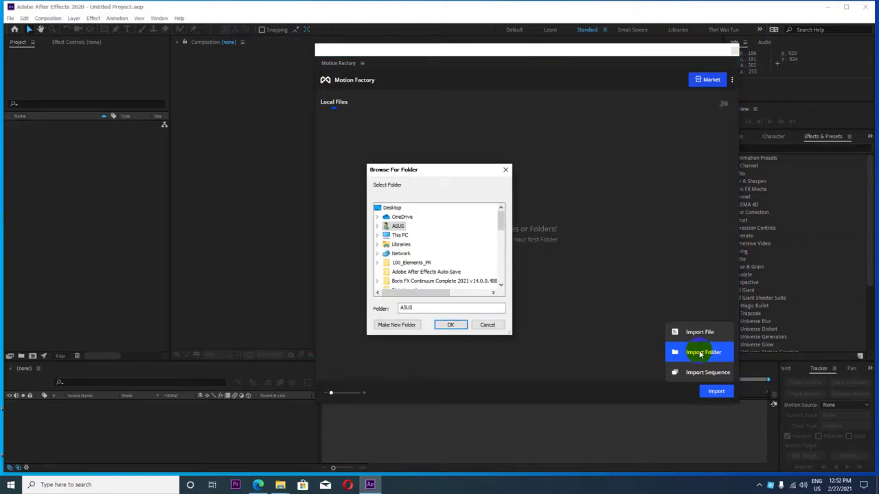
drag(501, 219, 502, 250)
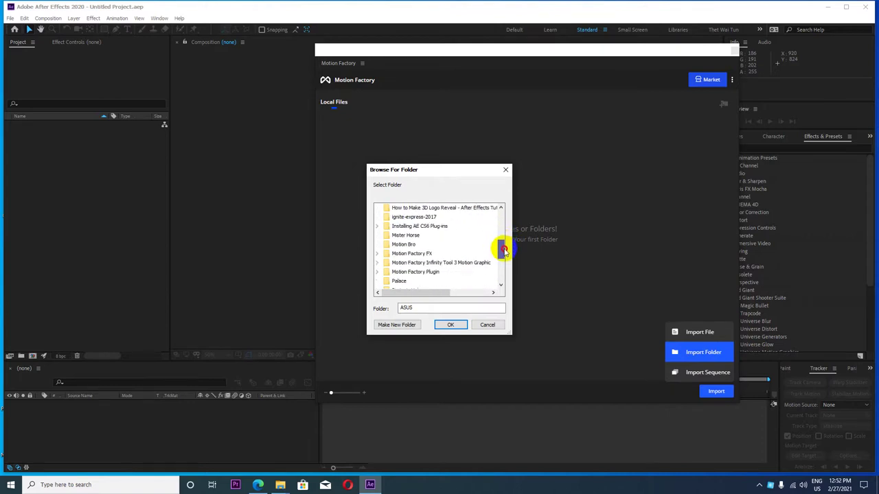
click(426, 272)
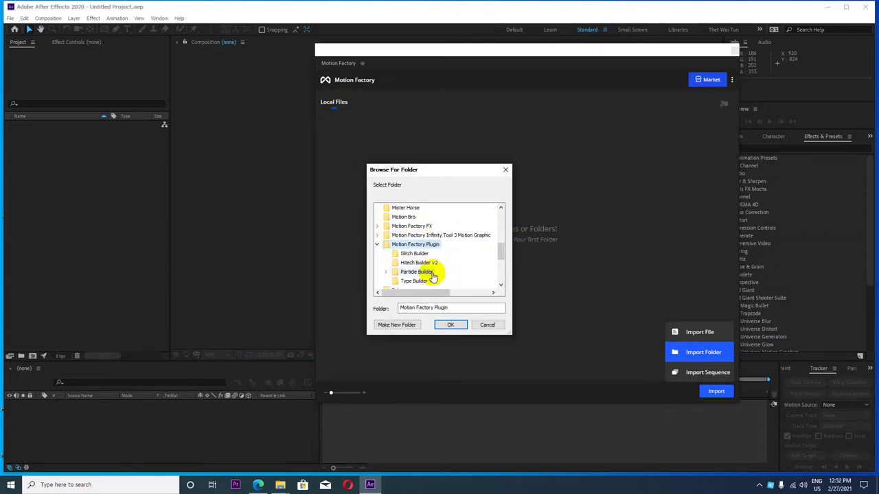
drag(501, 250, 505, 257)
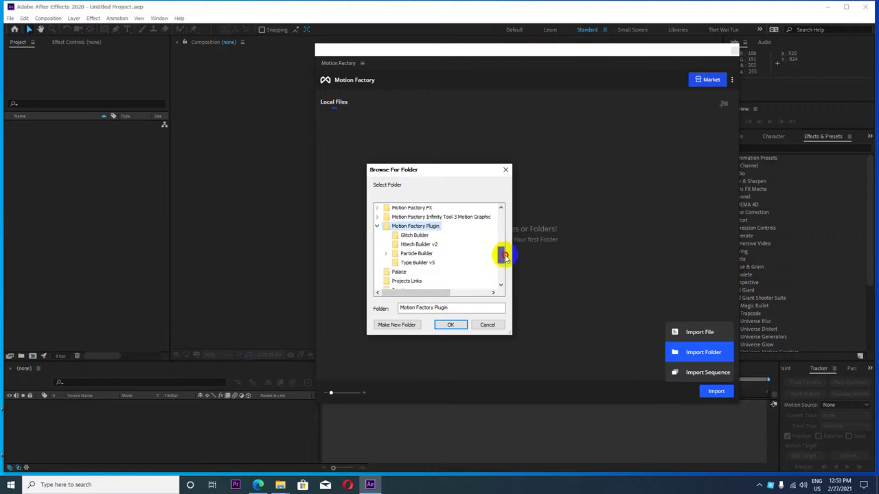
click(415, 236)
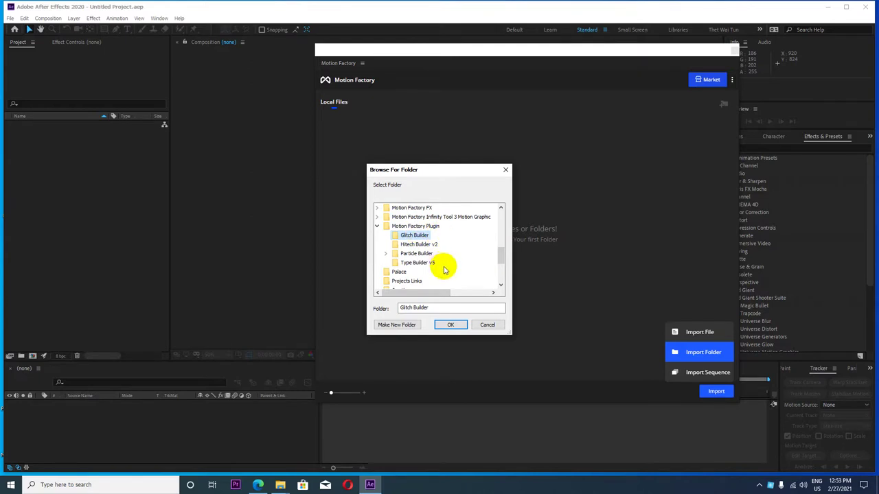
click(450, 325)
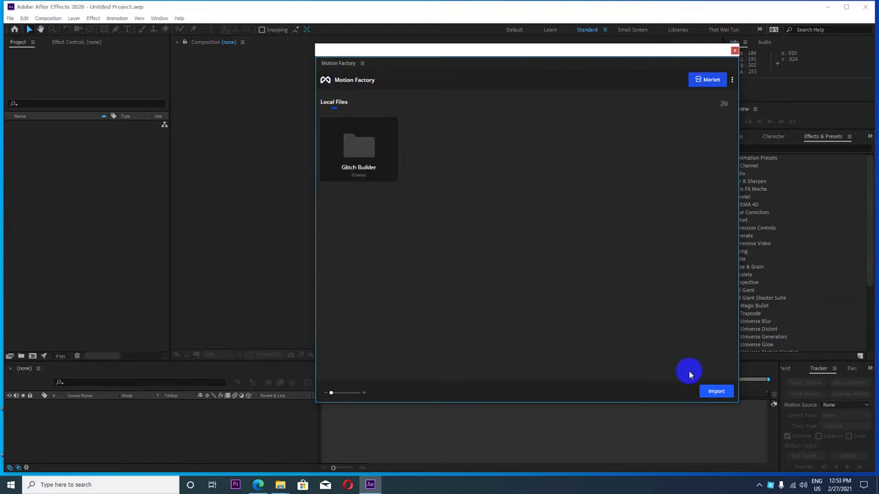
Import the whole Motion Factory Plugin folder into Local Files.
click(714, 391)
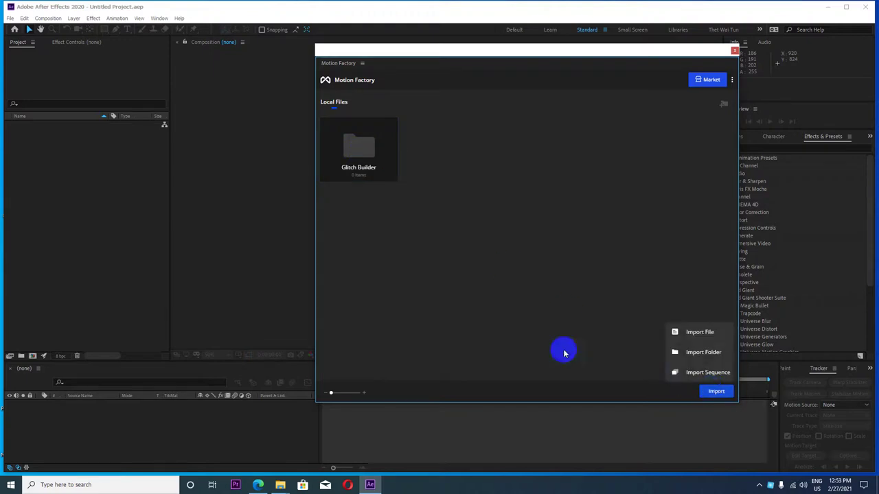
click(708, 355)
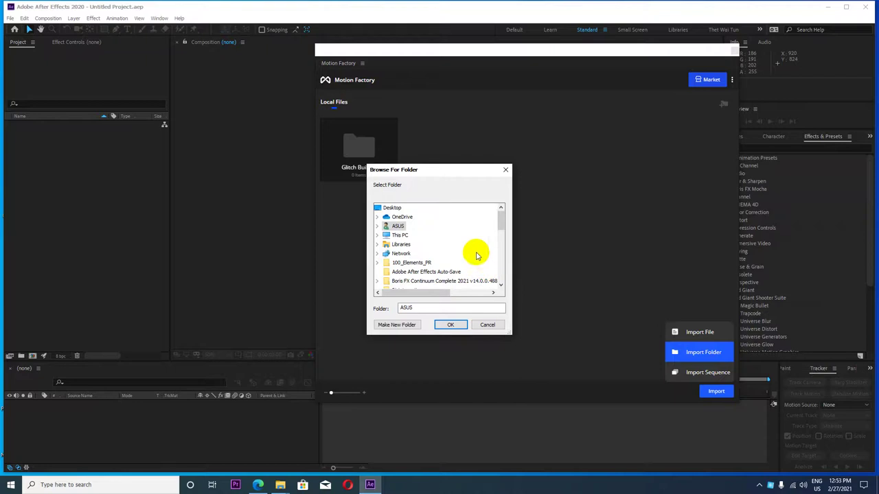
drag(500, 219, 500, 241)
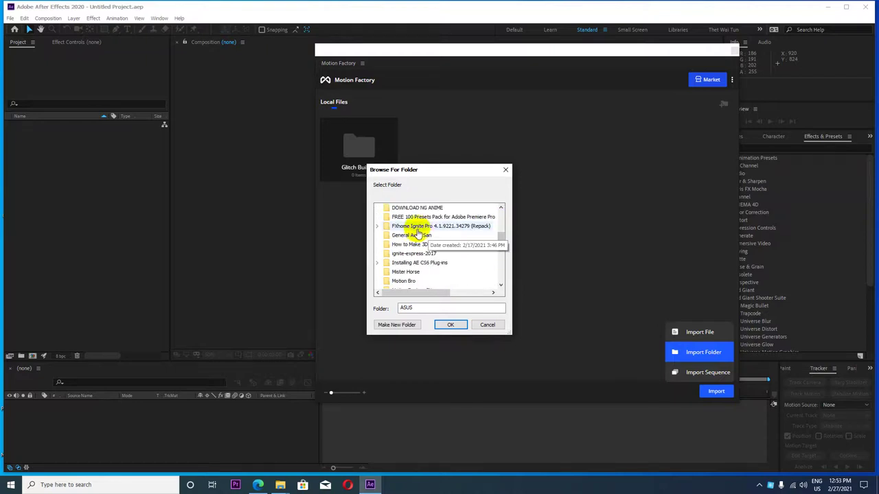
scroll(441, 268, down, 2)
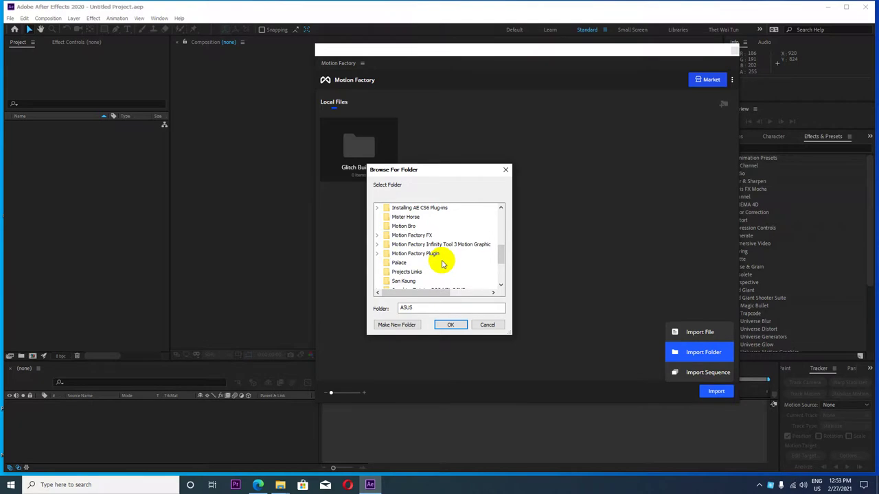
double_click(415, 253)
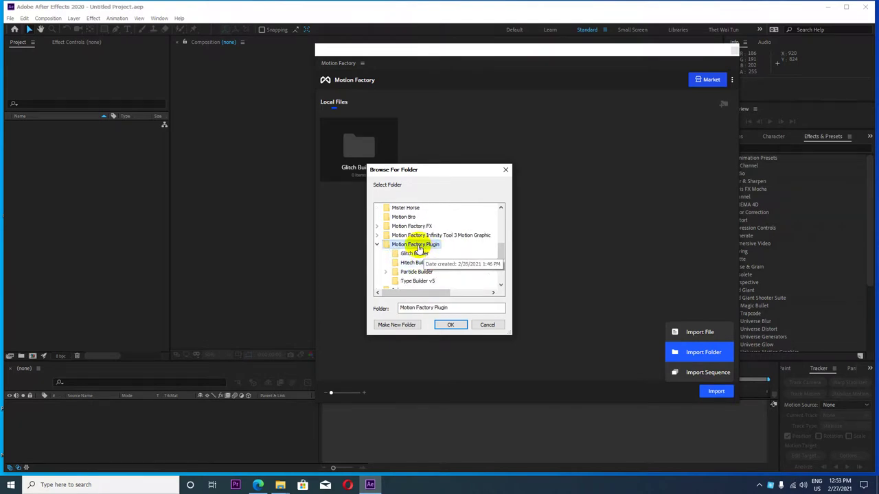
click(450, 325)
Browse into the Motion Factory Plugin folder, then return to the Local Files home view.
click(440, 143)
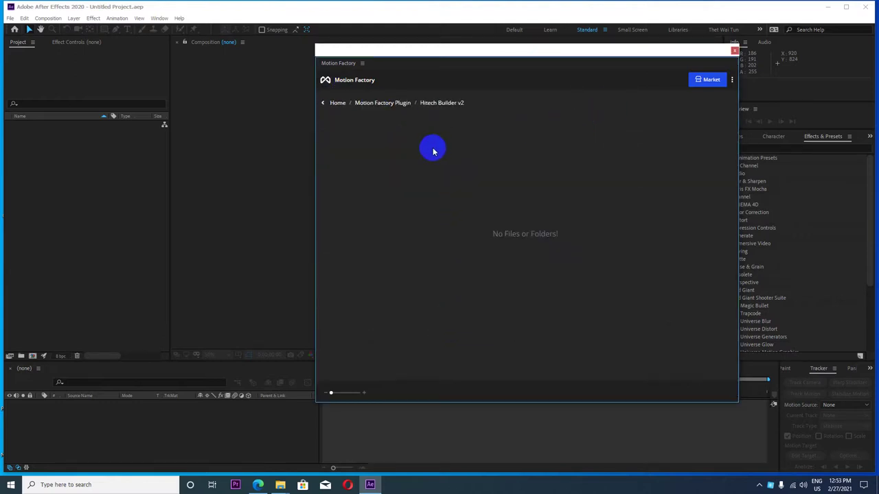
click(323, 102)
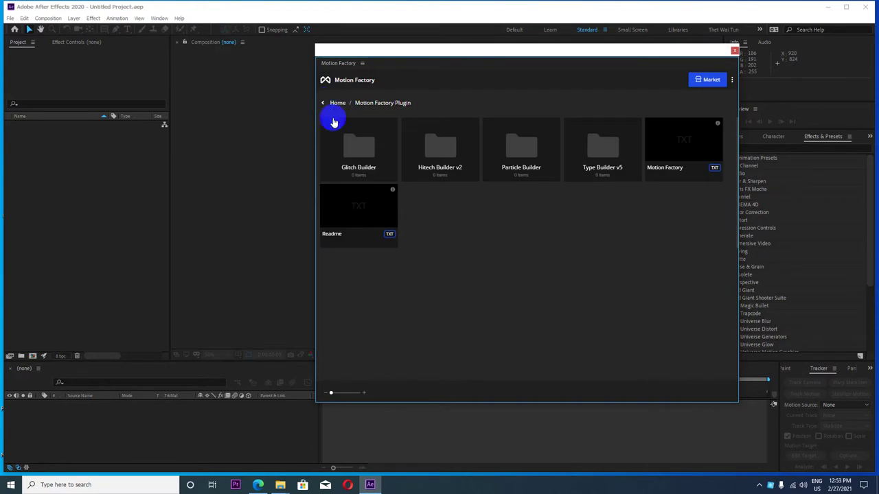
click(446, 146)
click(322, 102)
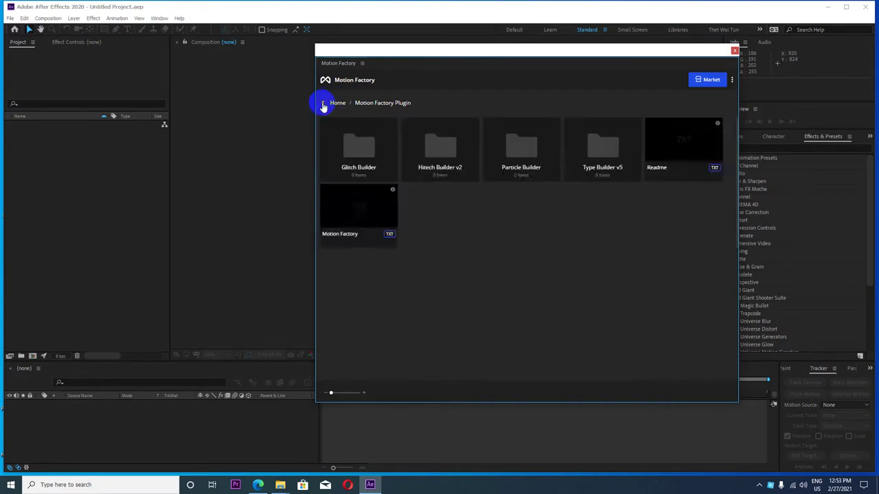
click(322, 102)
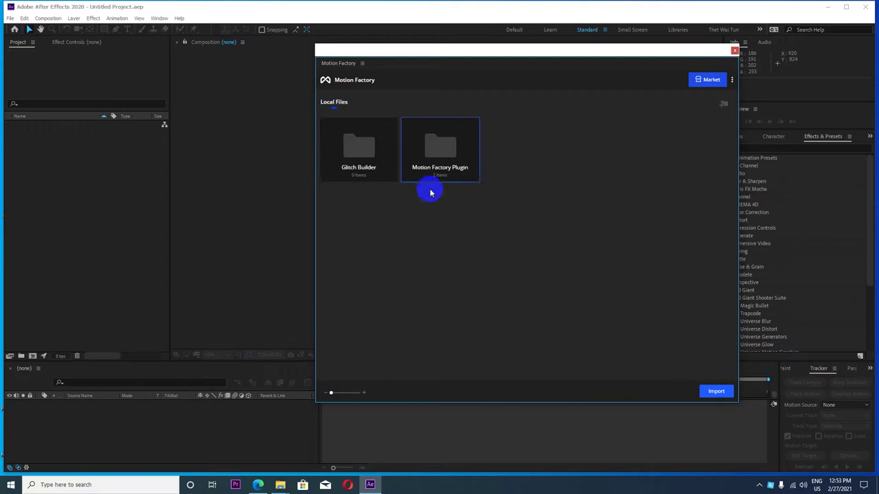
Remove the Motion Factory Plugin and Glitch Builder folders from Local Files.
right_click(442, 163)
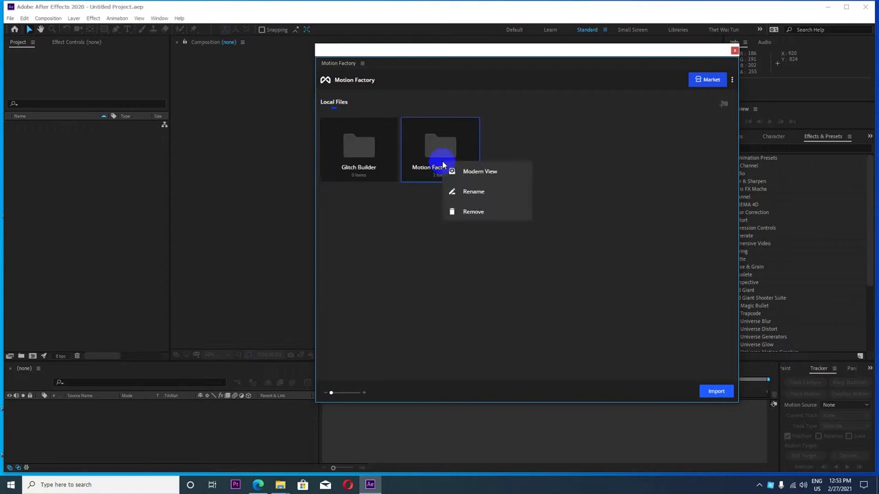
click(468, 211)
right_click(369, 157)
click(410, 200)
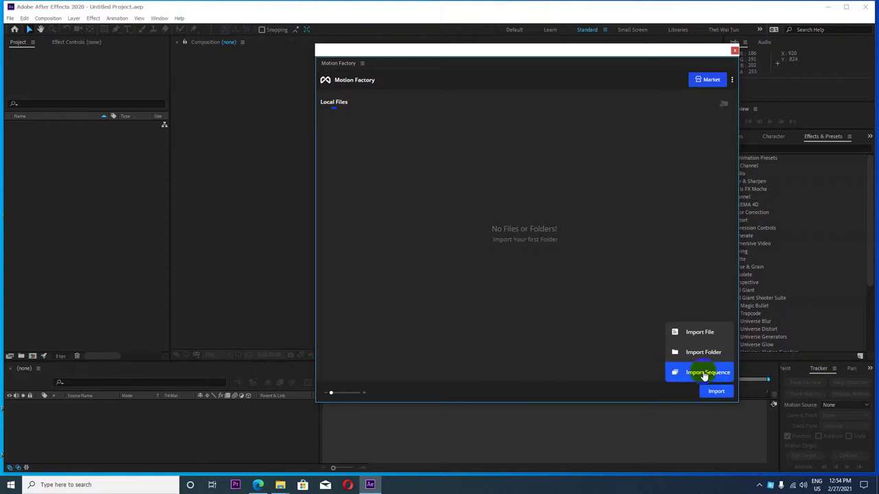
Import the file Motion Factory Plugin\Glitch Builder\glitch-pack.mfg.
click(707, 334)
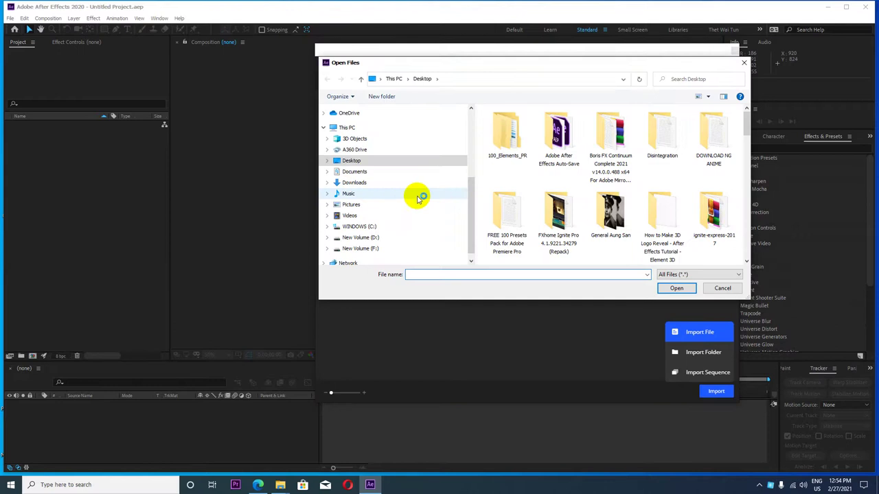
drag(575, 66, 274, 50)
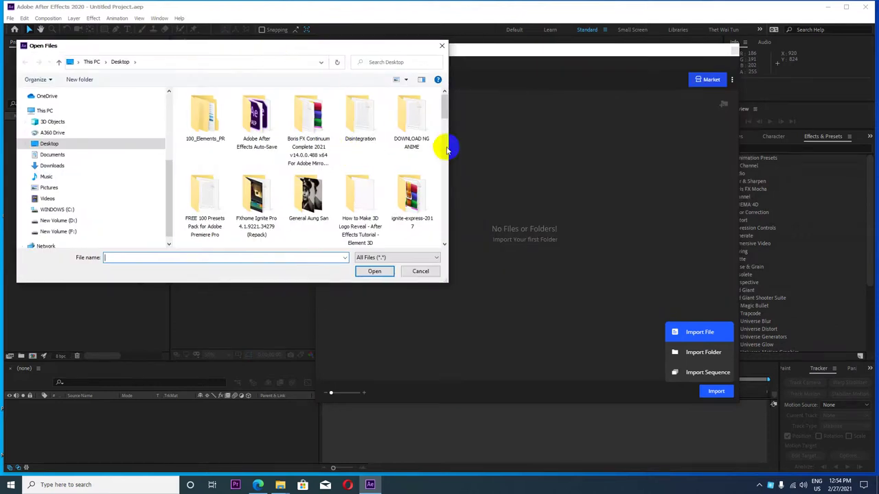
drag(444, 110, 446, 140)
double_click(196, 177)
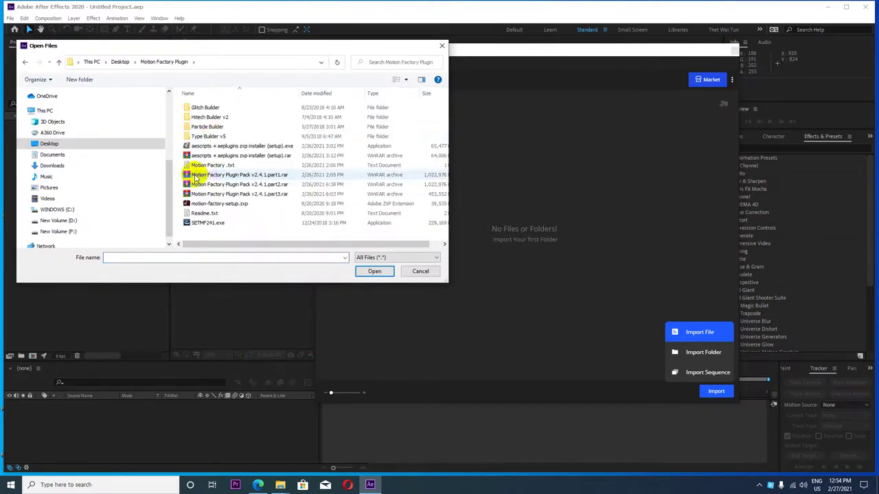
click(213, 110)
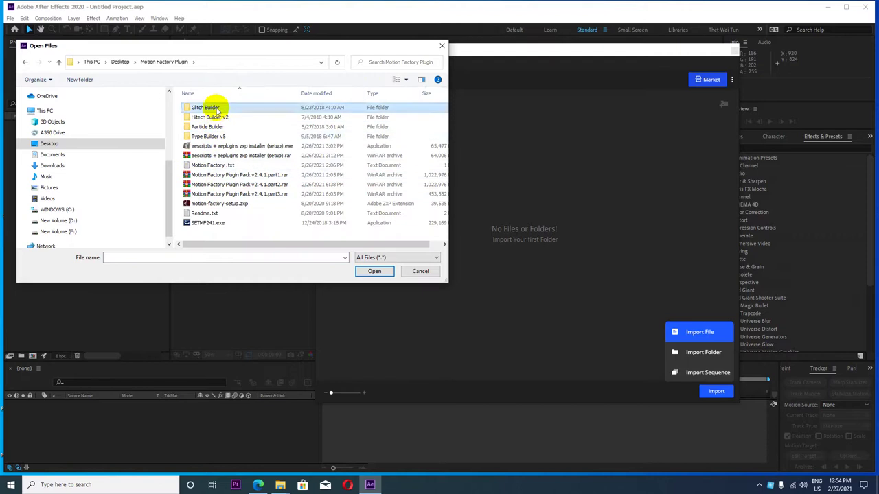
click(364, 274)
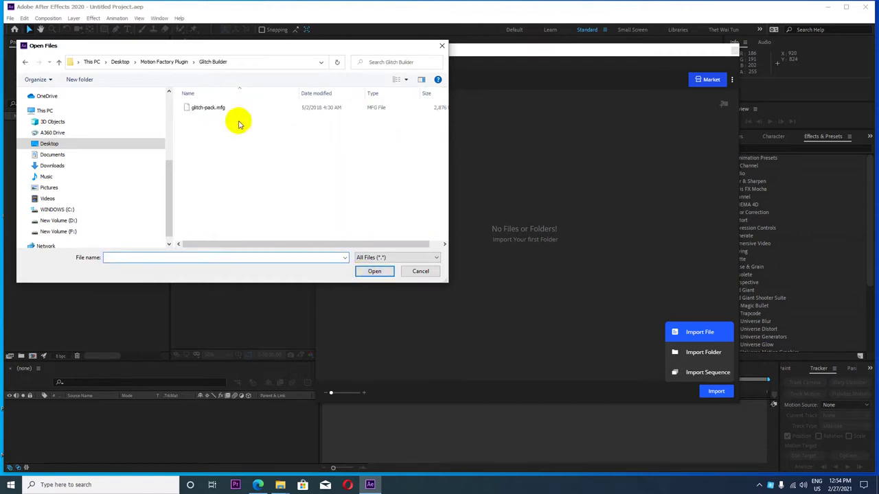
click(218, 109)
click(369, 272)
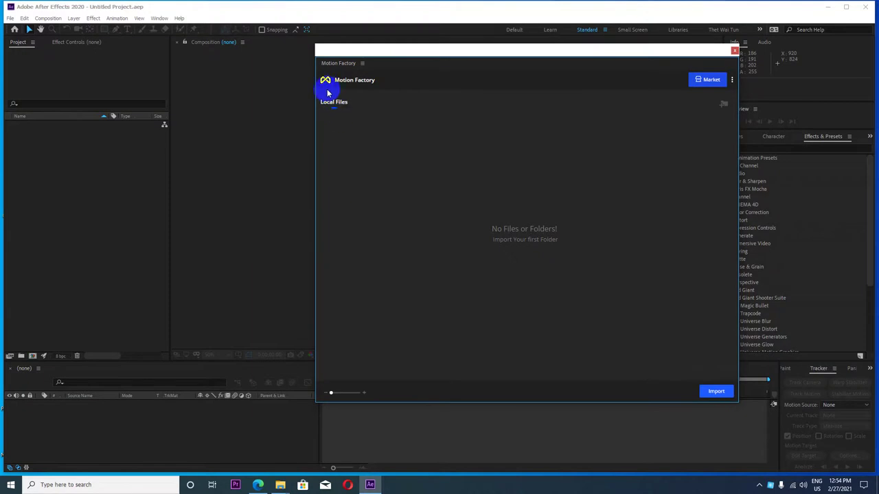
Import glitch-pack.mfg again; Local Files still shows 'No Files or Folders!'.
click(702, 393)
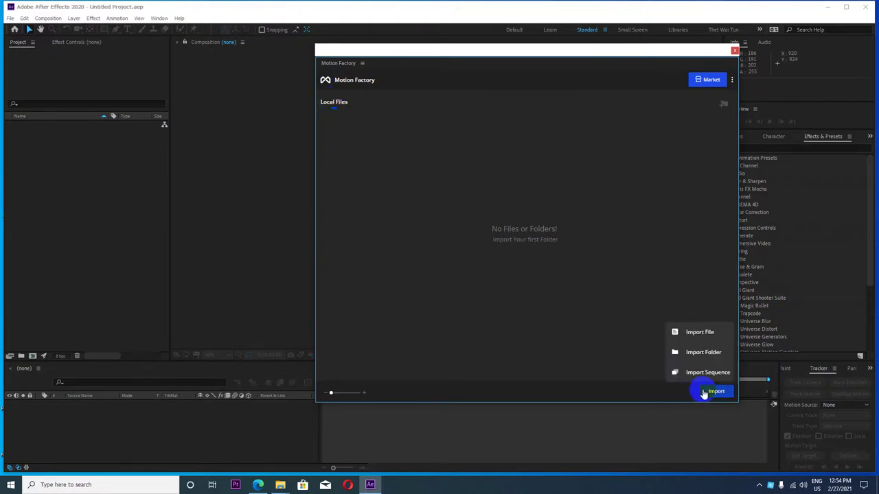
click(711, 335)
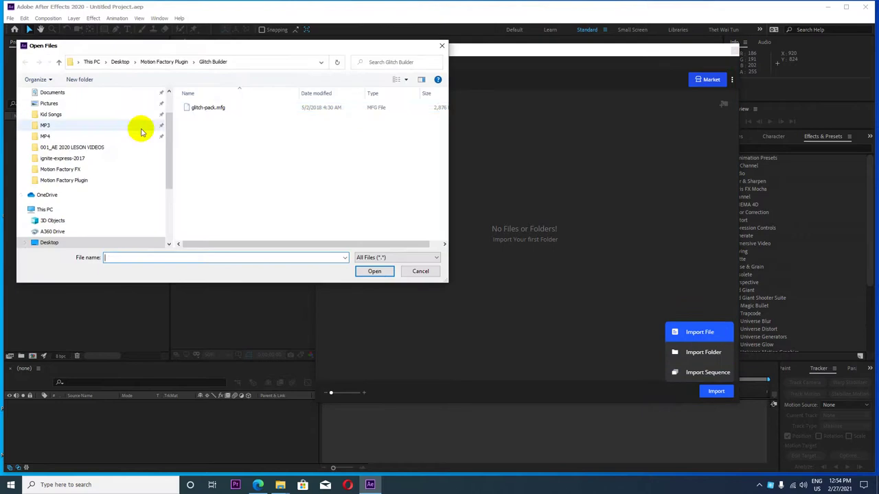
click(210, 107)
click(374, 271)
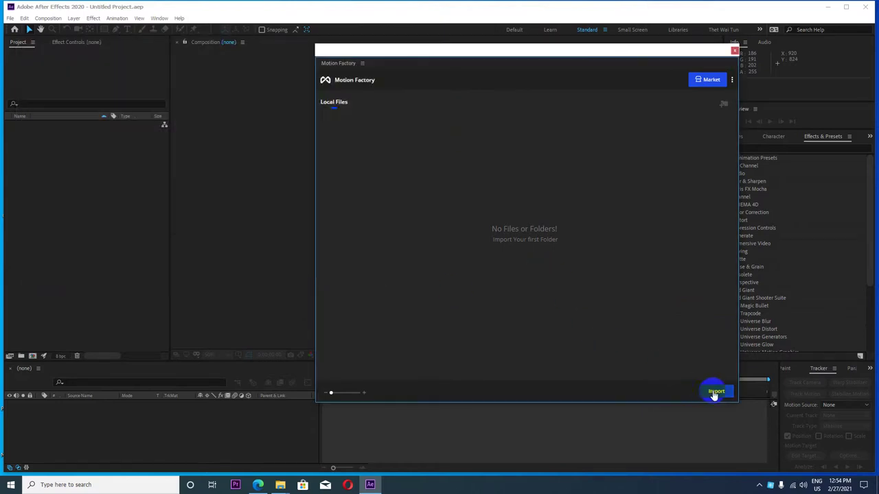
Open the Motion Factory Market and browse the Aftereffects products.
click(707, 80)
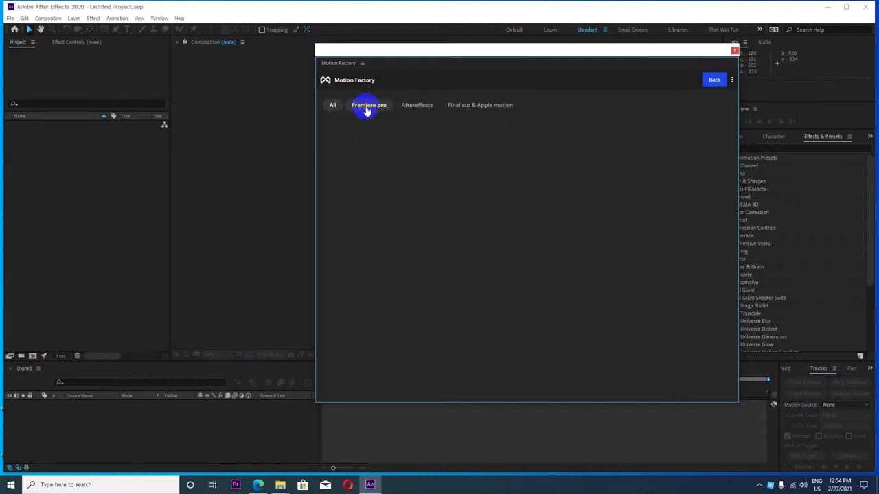
click(424, 109)
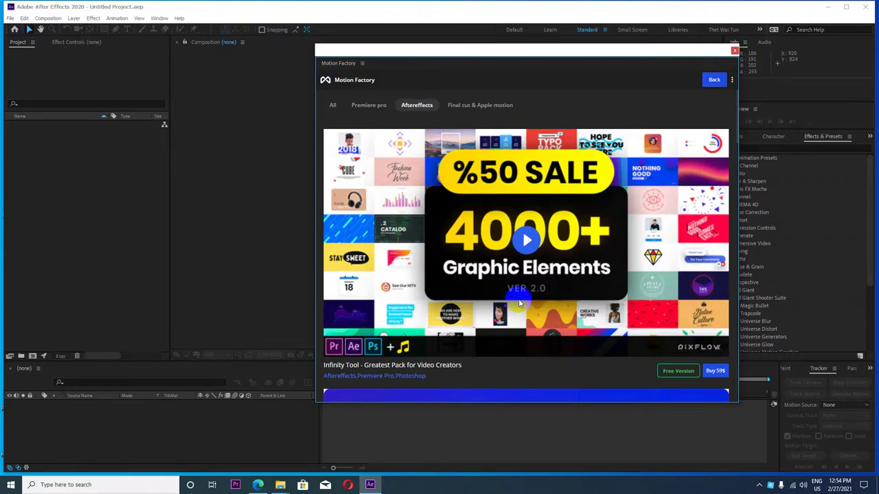
scroll(481, 258, down, 3)
scroll(481, 258, down, 3)
scroll(480, 257, down, 2)
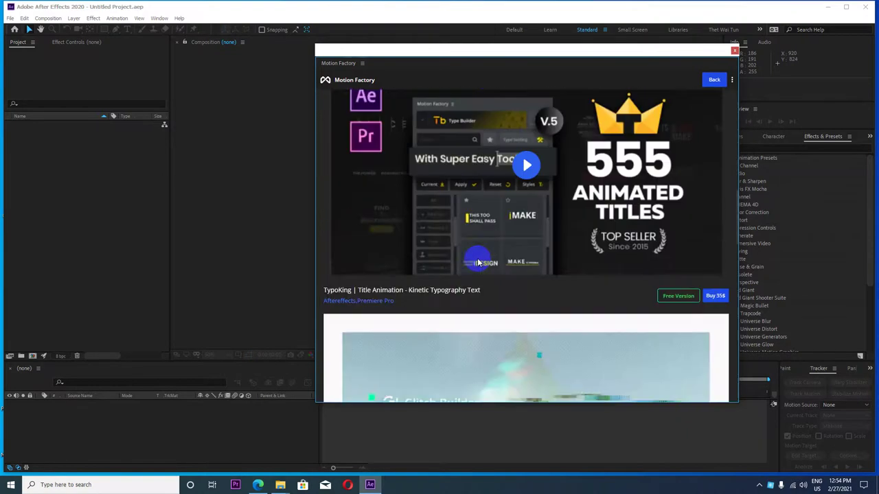
scroll(478, 260, up, 3)
scroll(478, 261, up, 3)
scroll(479, 260, up, 1)
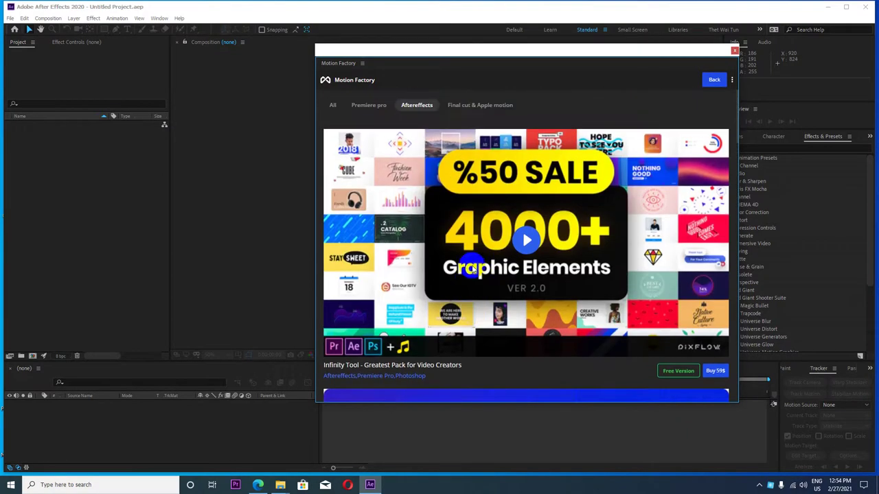
Compare the Premiere Pro, Final Cut & Apple Motion and All categories, scrolling the full listing.
click(464, 108)
click(418, 108)
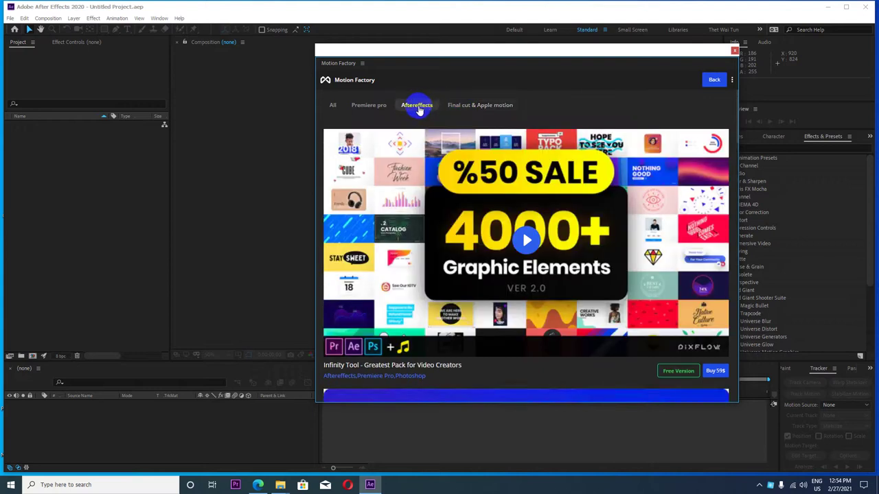
click(368, 108)
click(418, 107)
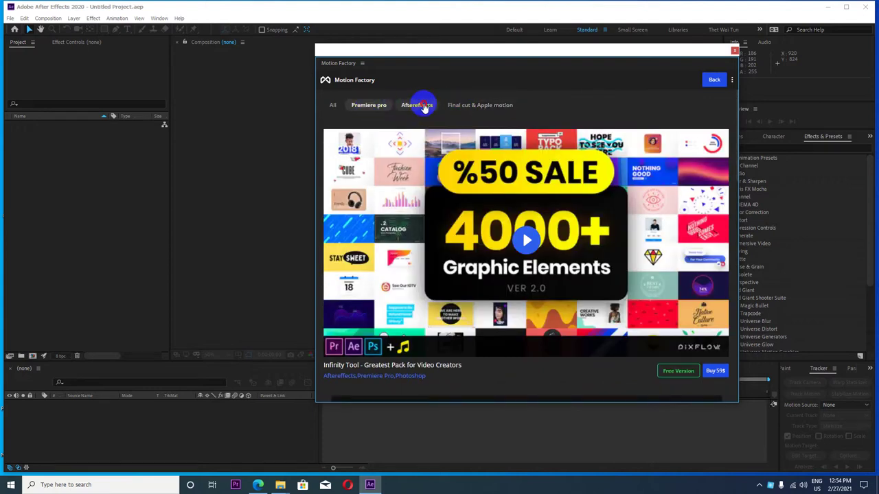
click(480, 107)
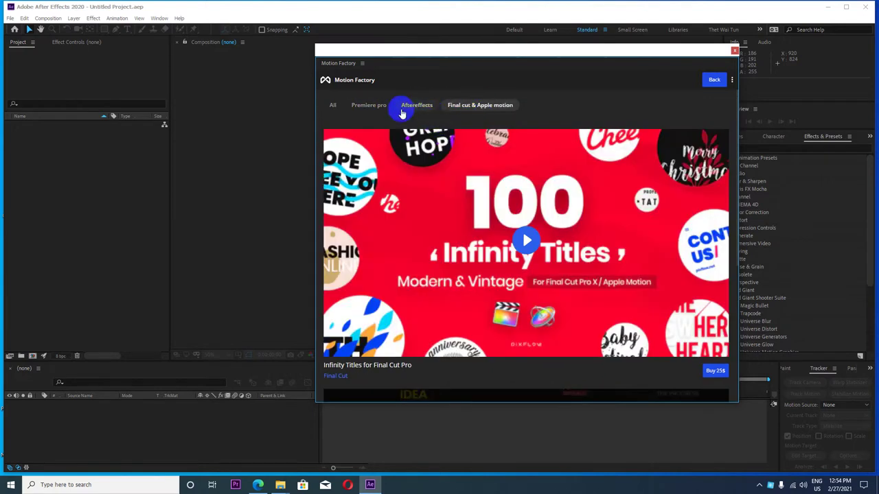
click(369, 105)
click(332, 107)
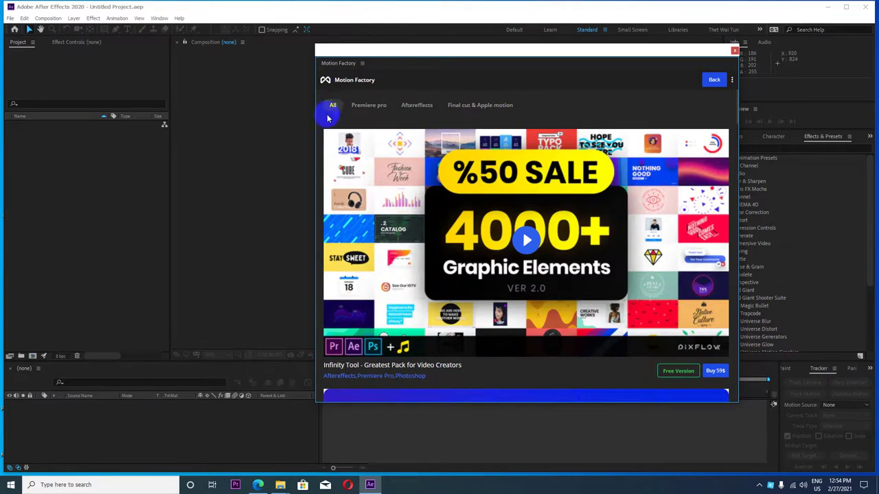
scroll(484, 283, down, 1)
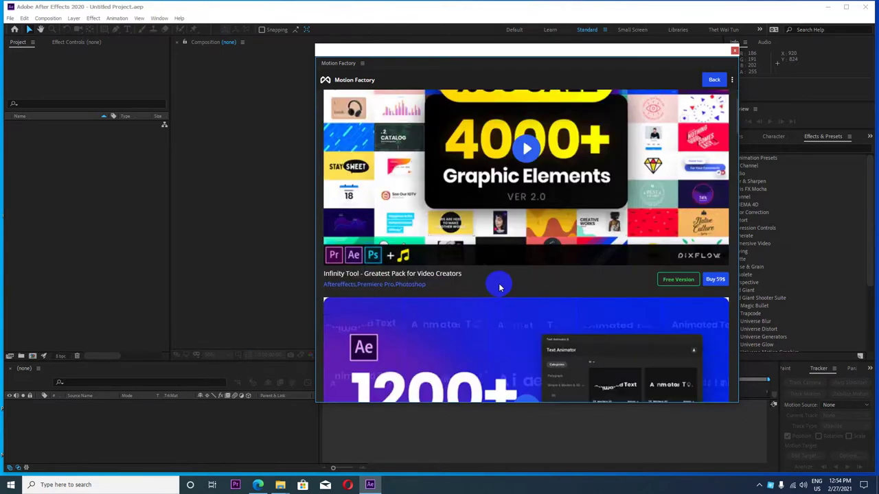
scroll(591, 294, up, 1)
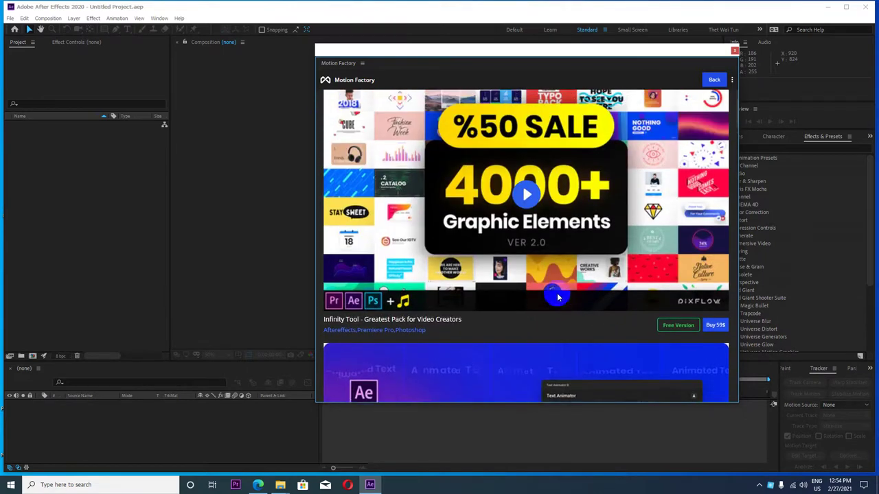
scroll(542, 297, down, 1)
scroll(524, 295, down, 1)
scroll(518, 296, up, 1)
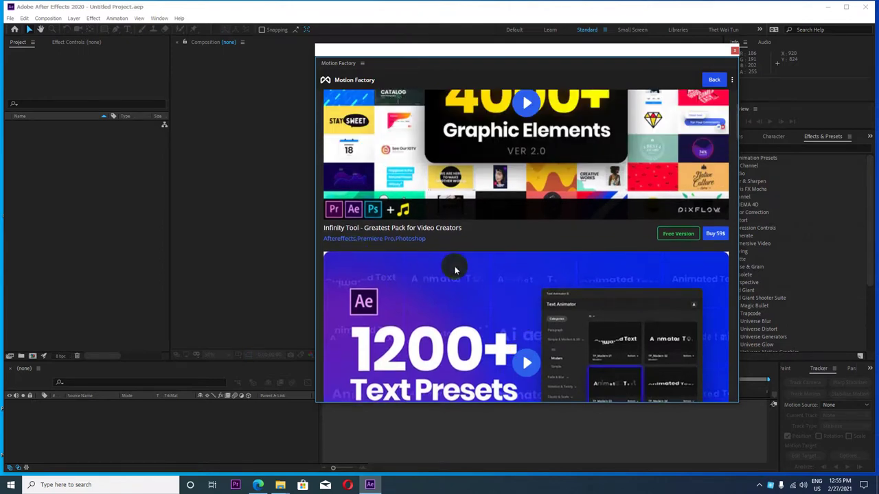
scroll(455, 268, up, 1)
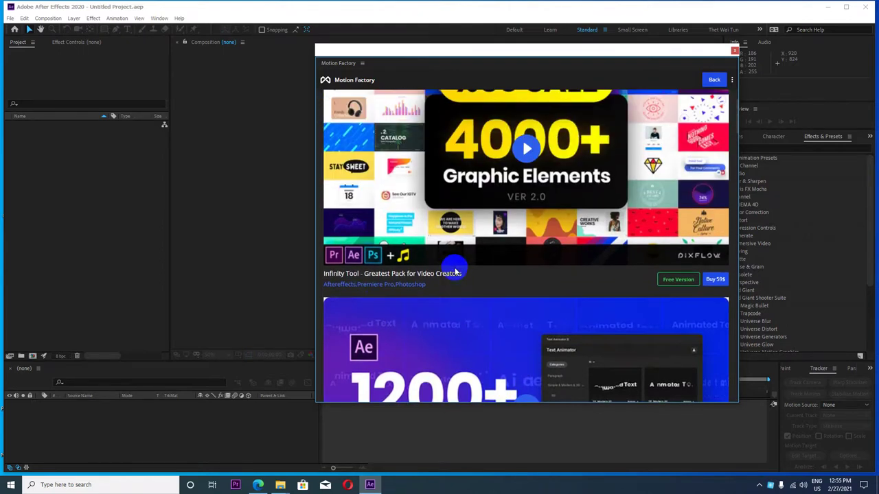
scroll(454, 272, up, 2)
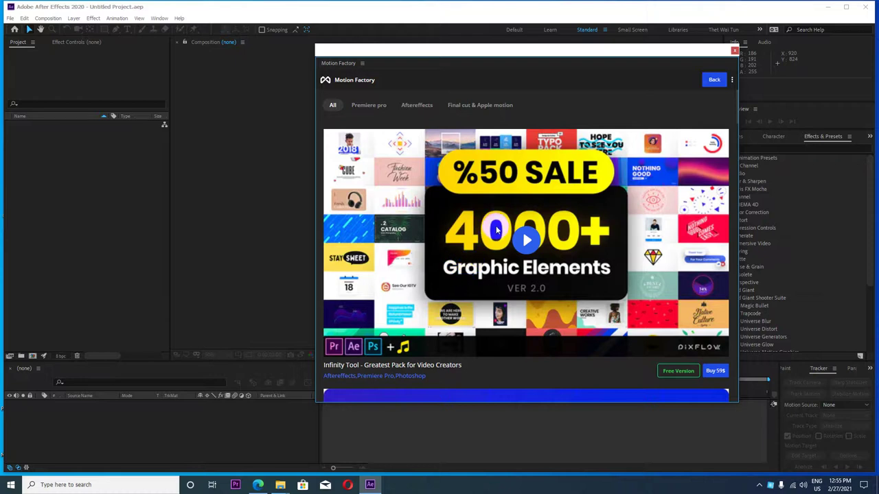
scroll(496, 231, down, 2)
scroll(515, 233, down, 4)
scroll(526, 235, down, 3)
scroll(531, 242, down, 4)
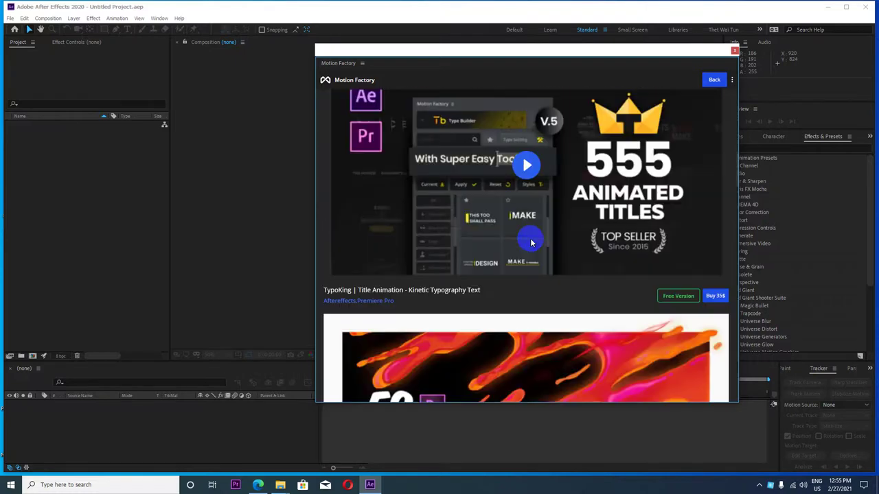
scroll(529, 240, down, 2)
scroll(529, 240, down, 2)
scroll(530, 241, down, 3)
scroll(532, 245, up, 4)
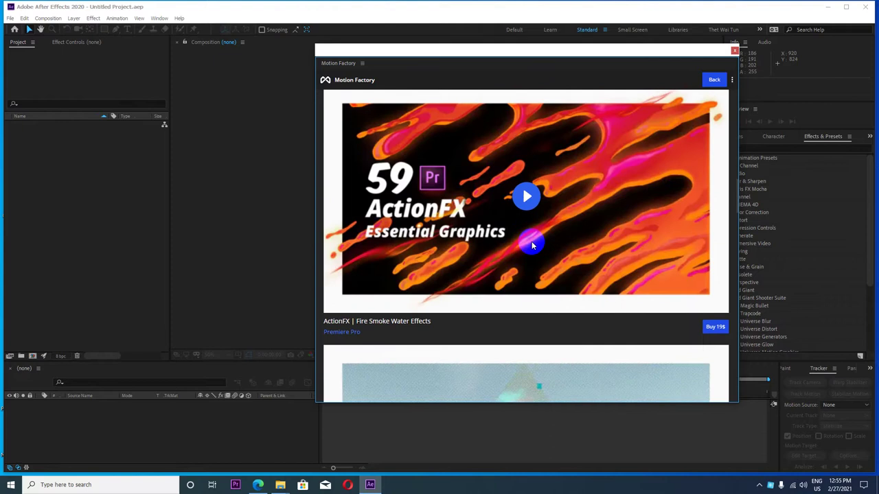
scroll(532, 245, down, 3)
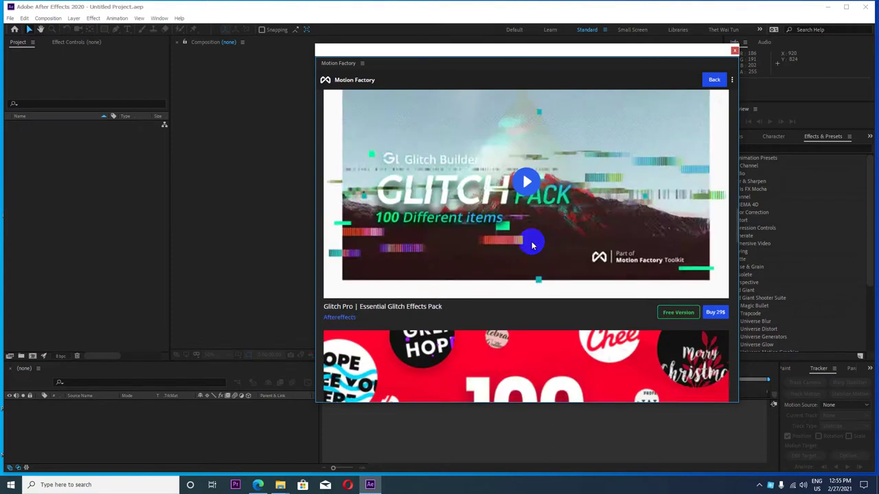
scroll(532, 245, down, 3)
scroll(531, 241, down, 4)
scroll(532, 246, down, 3)
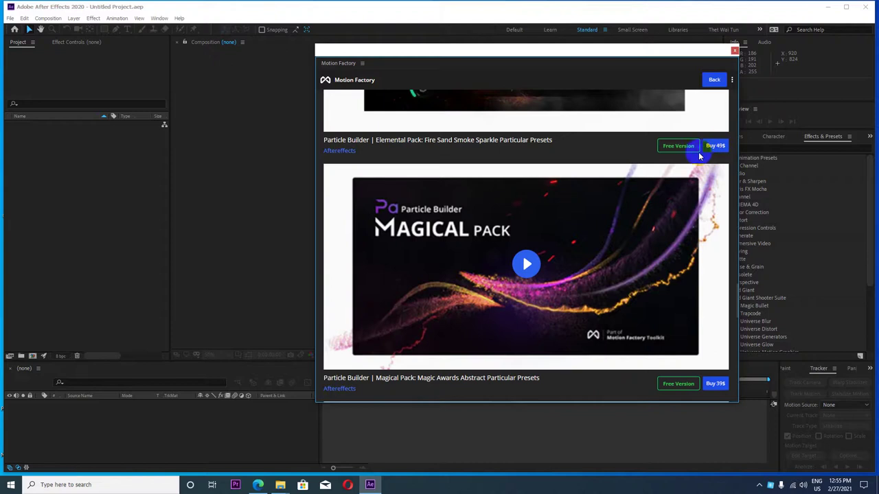
scroll(568, 176, up, 1)
scroll(588, 252, up, 3)
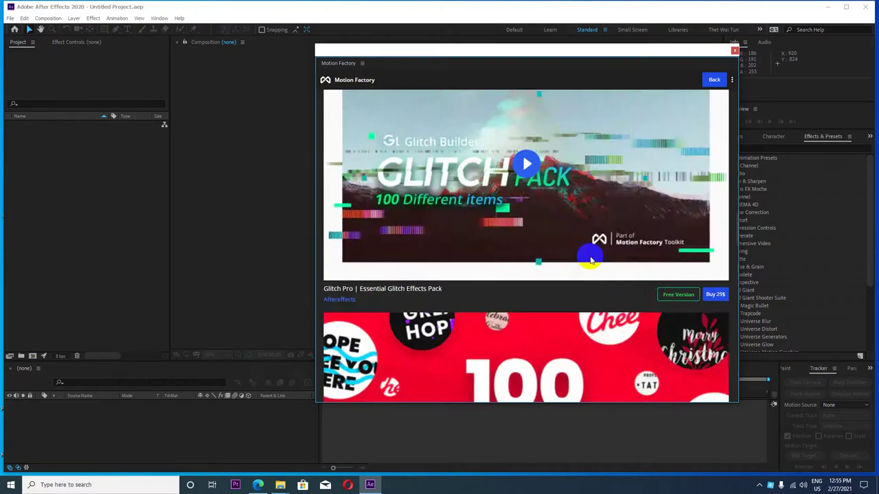
scroll(588, 252, up, 3)
scroll(591, 252, up, 3)
scroll(595, 251, up, 1)
scroll(595, 250, up, 4)
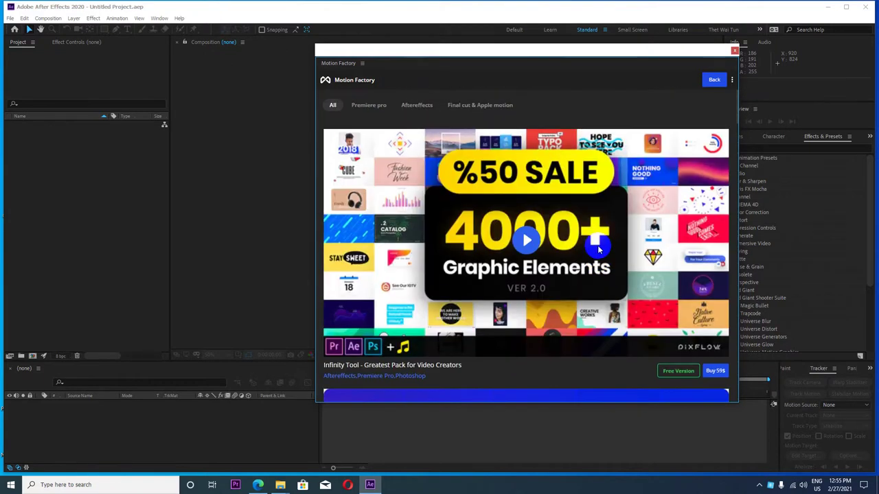
scroll(595, 250, down, 2)
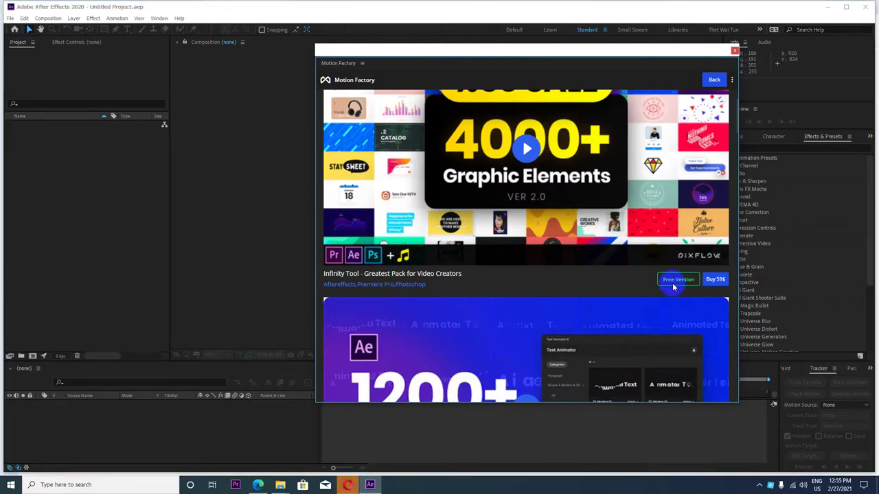
Close all Opera tabs and quit the browser despite the unfinished download.
click(355, 487)
click(268, 6)
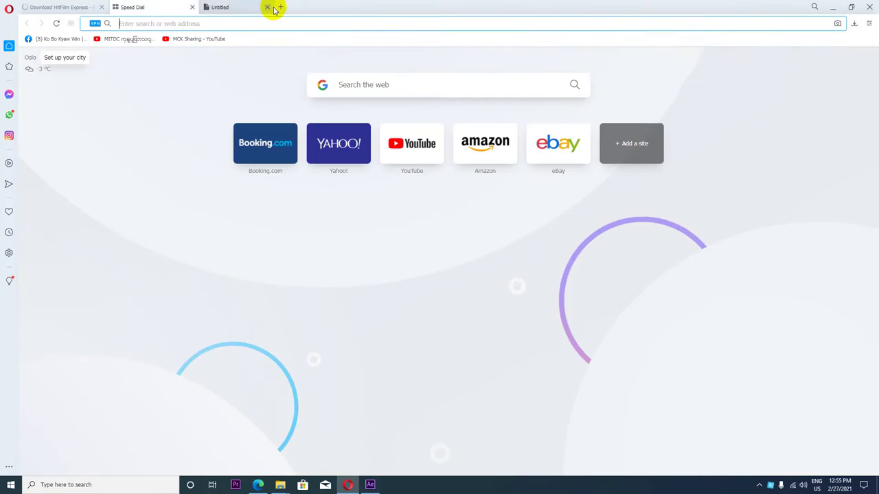
click(267, 6)
click(191, 7)
click(147, 7)
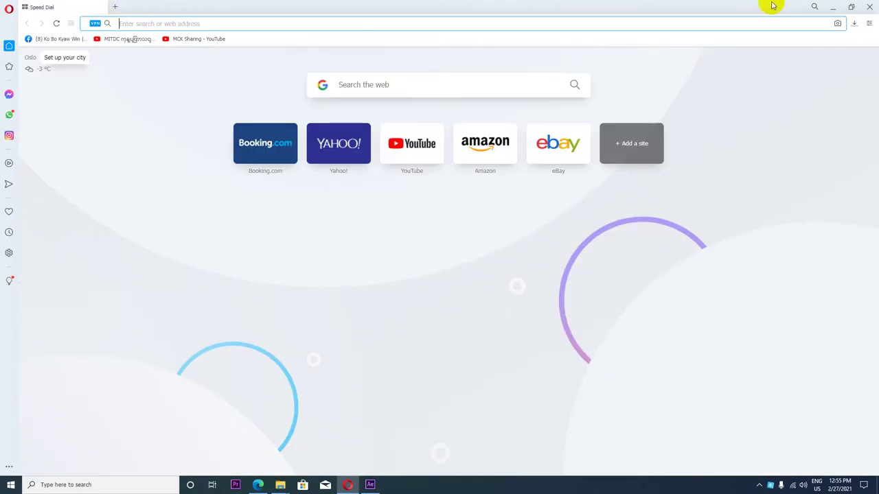
click(869, 7)
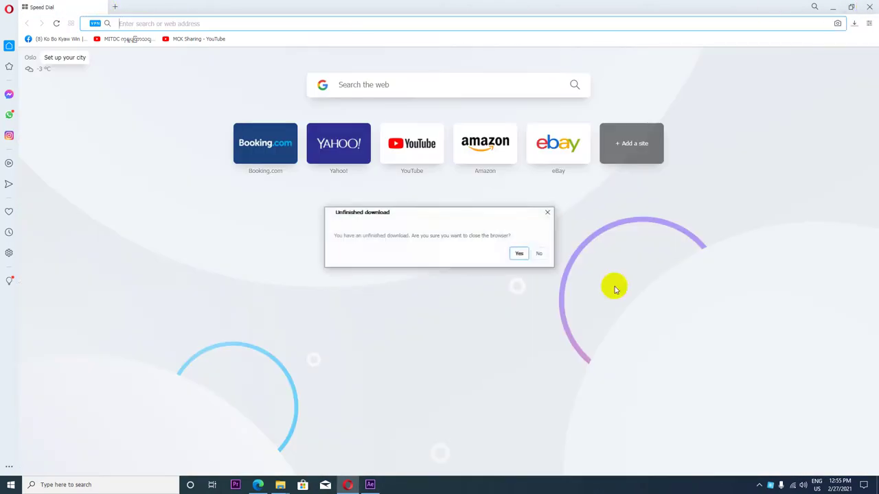
click(520, 254)
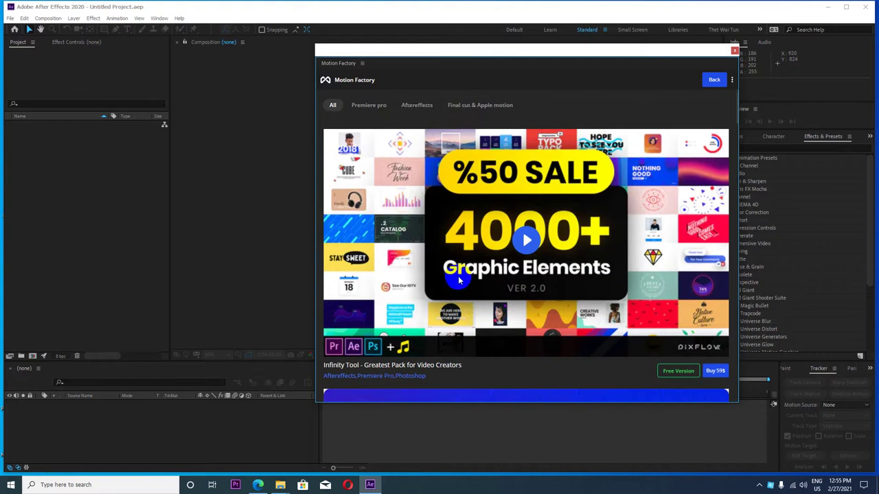
Return to Local Files and re-import the Motion Factory Plugin folder via Import Folder.
click(715, 80)
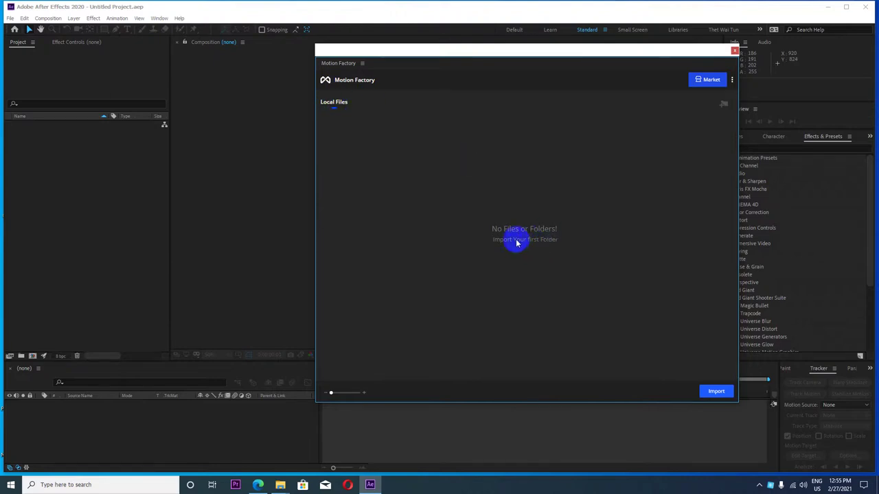
click(712, 393)
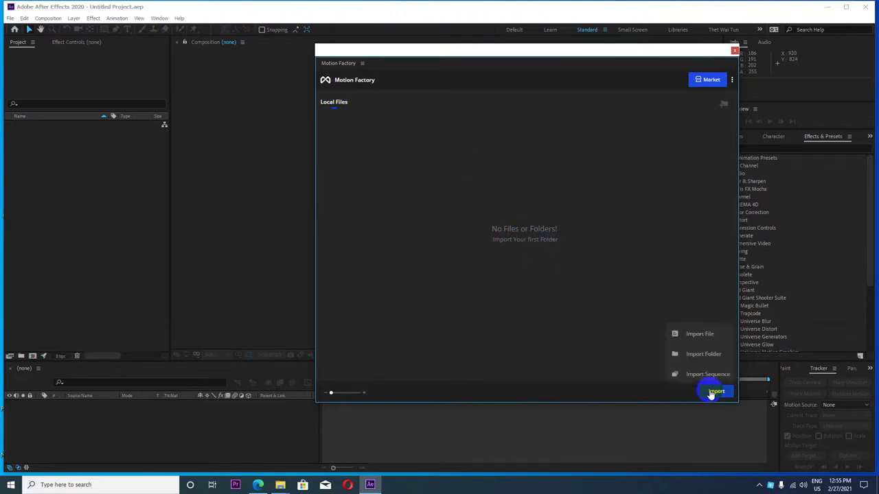
click(713, 353)
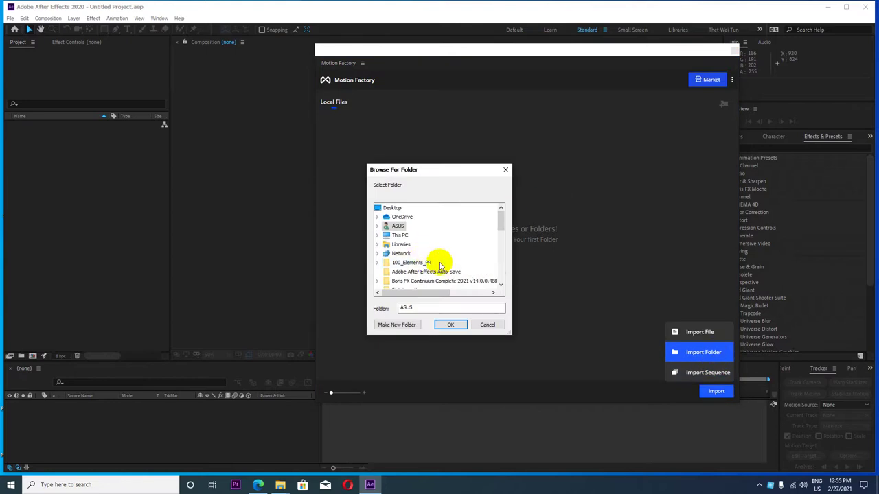
drag(502, 217, 503, 255)
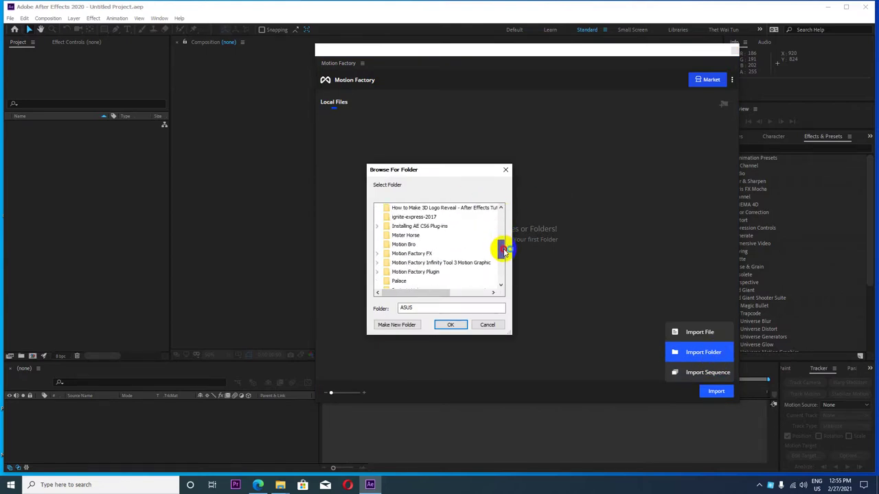
double_click(418, 272)
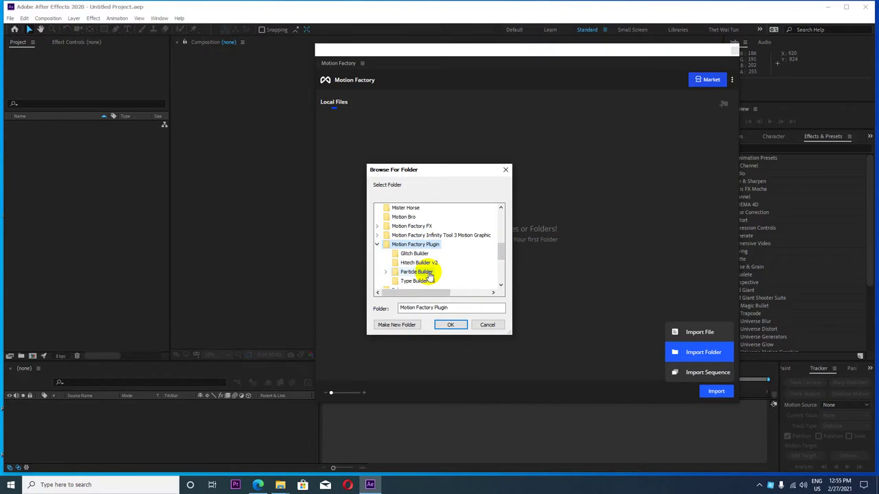
mouse_move(500, 253)
mouse_down()
mouse_move(503, 243)
mouse_move(502, 250)
mouse_up()
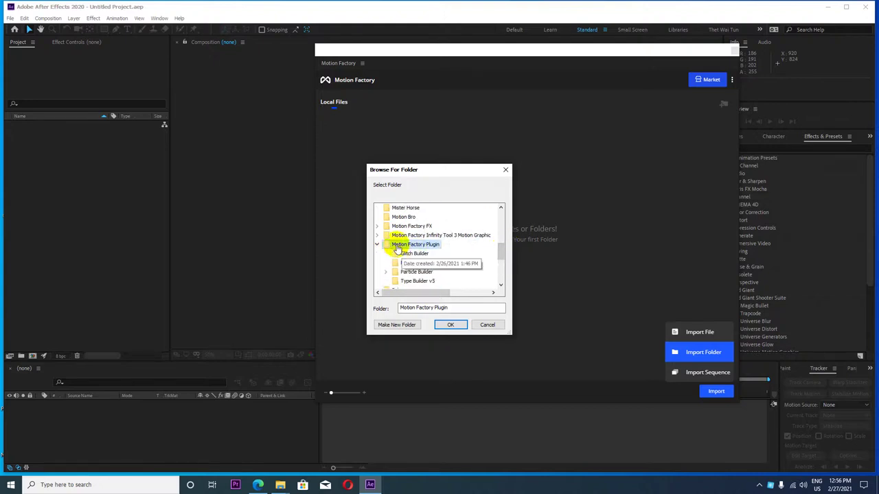
click(439, 325)
Browse the Glitch Builder, Hitech Builder v2 and Particle Builder folders in the Motion Factory panel.
double_click(366, 152)
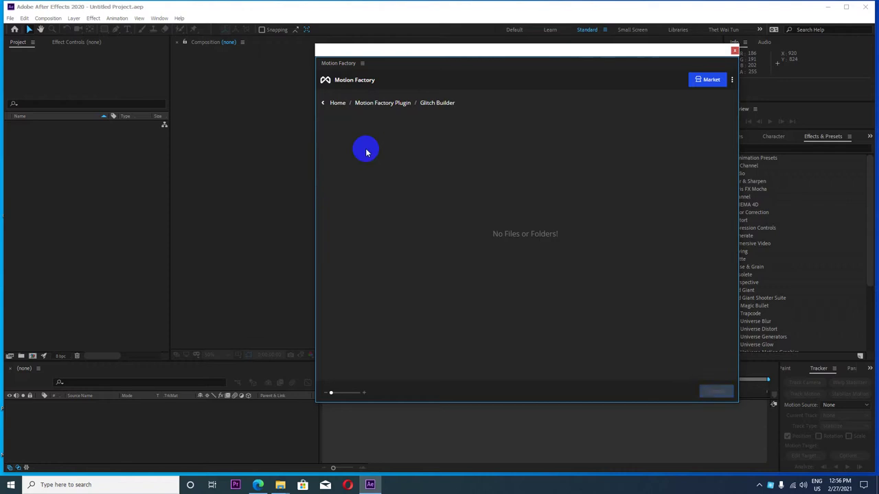
click(321, 103)
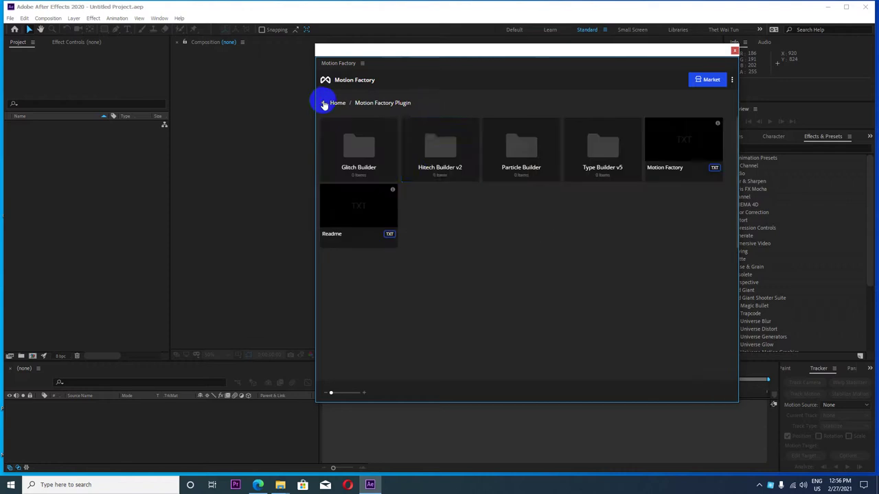
double_click(435, 196)
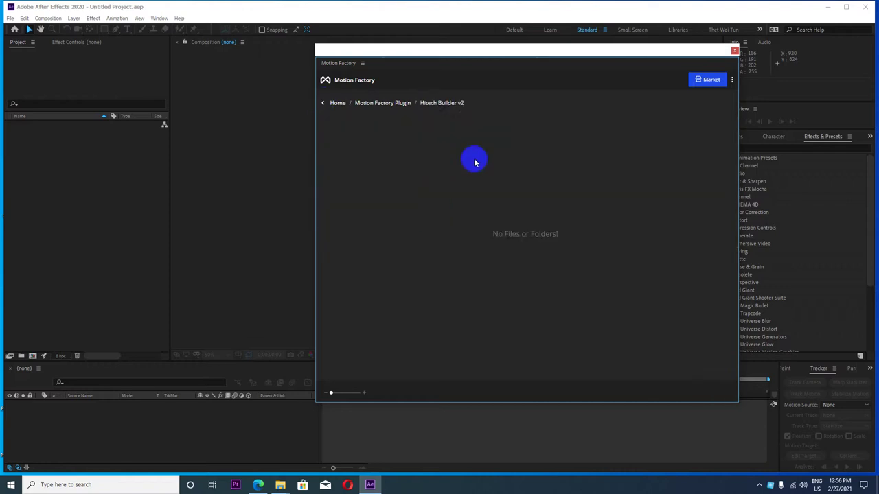
click(321, 103)
double_click(524, 162)
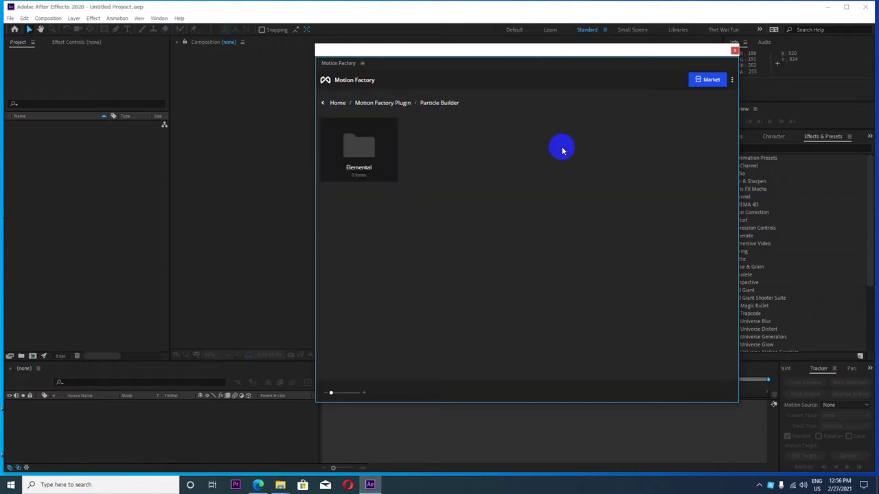
click(322, 104)
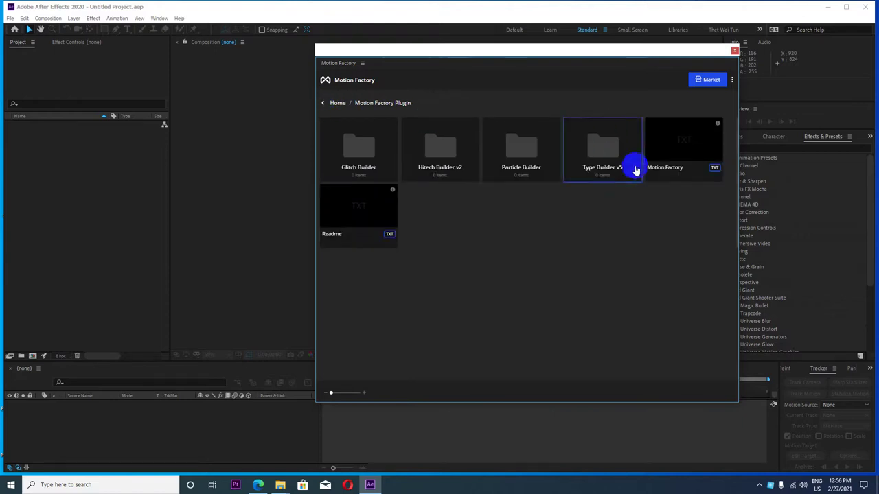
Reopen the empty Glitch Builder folder, close the Motion Factory panel and minimise After Effects.
click(699, 131)
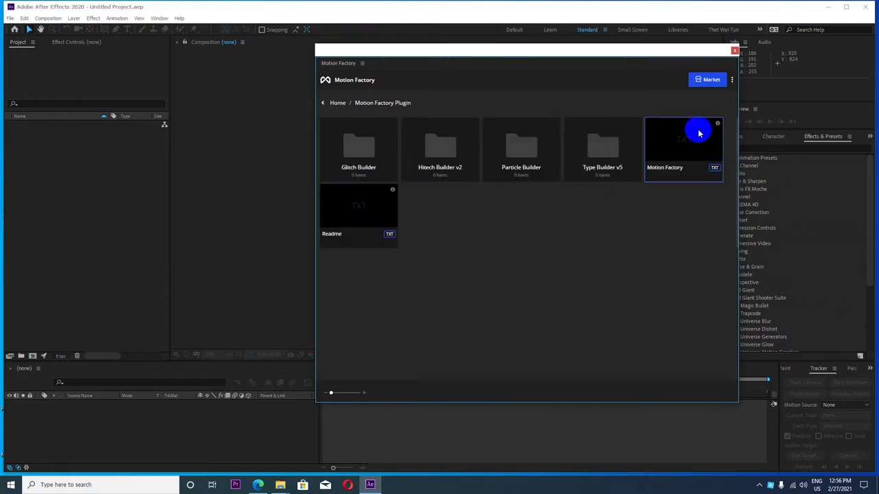
click(358, 155)
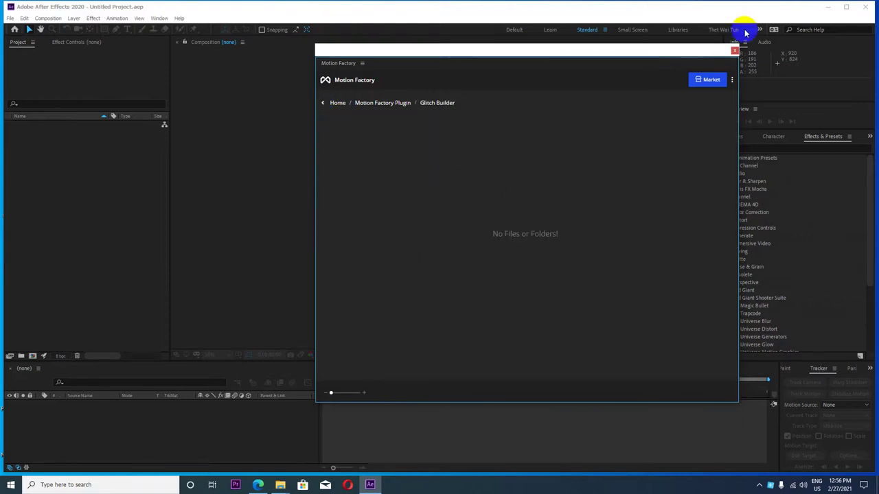
click(734, 51)
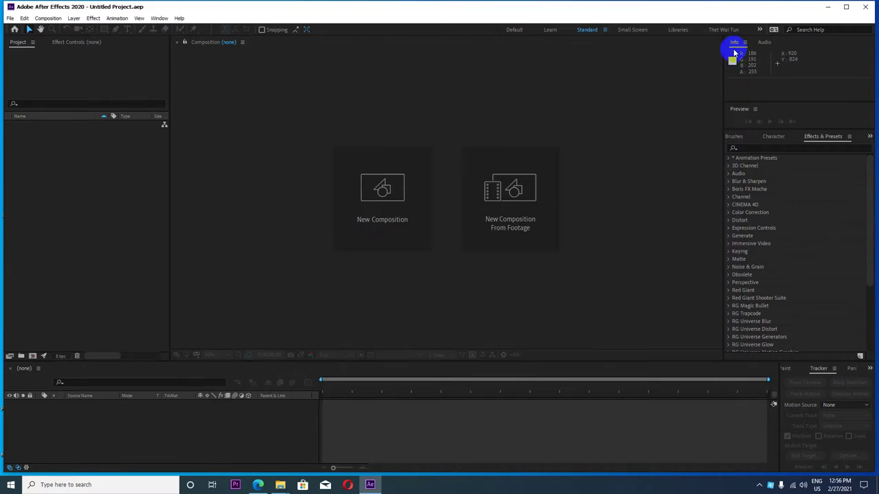
click(828, 8)
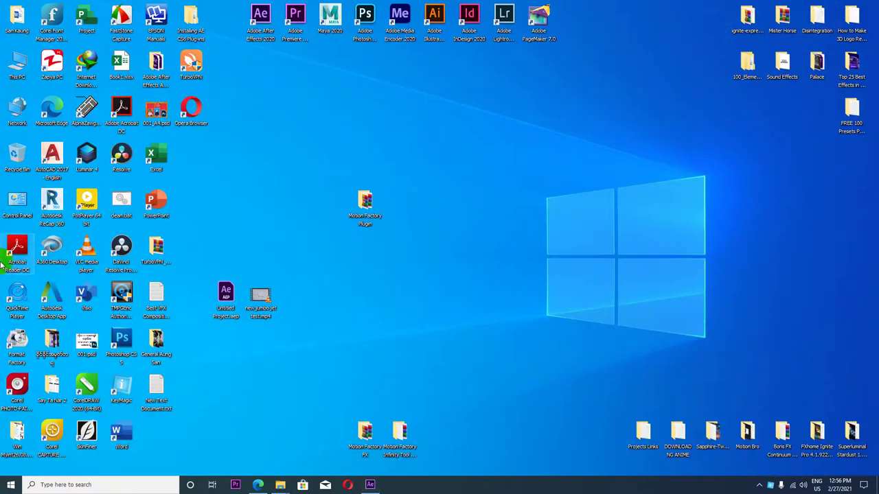
Open the Motion Factory Plugin desktop folder and find glitch-pack.mfg inside Glitch Builder.
double_click(366, 203)
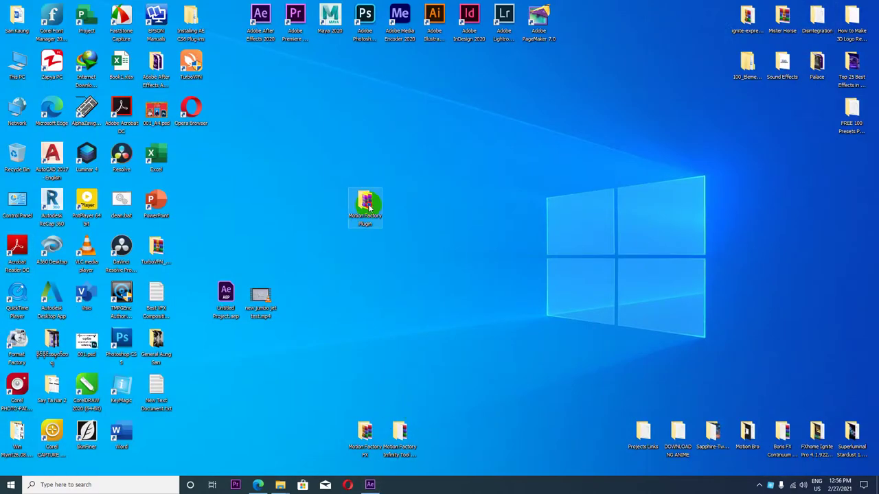
double_click(546, 142)
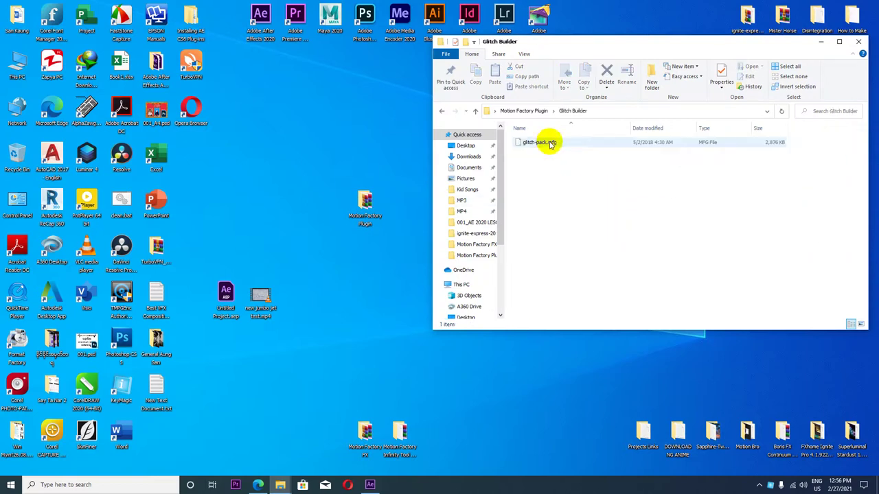
click(527, 146)
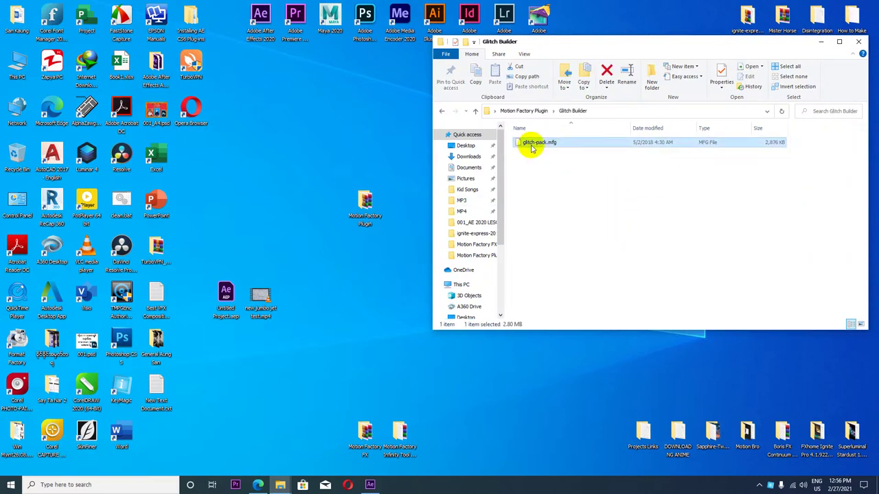
click(442, 112)
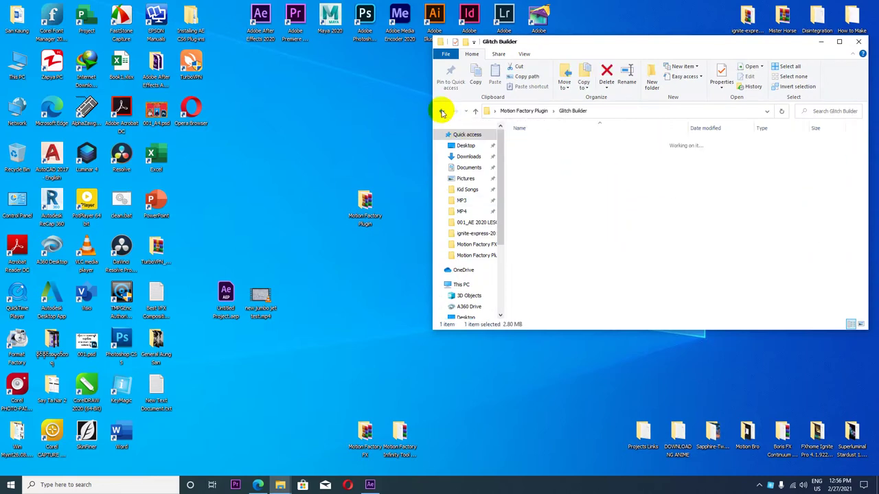
Check the Hitech Builder v2, Particle Builder and Type Builder v5 folders, then select SETMF241.exe.
double_click(563, 151)
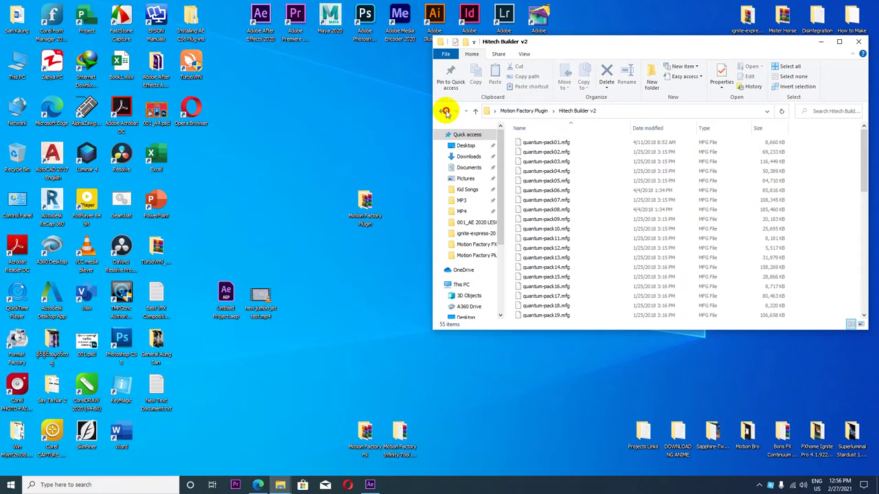
click(445, 112)
double_click(533, 160)
click(442, 114)
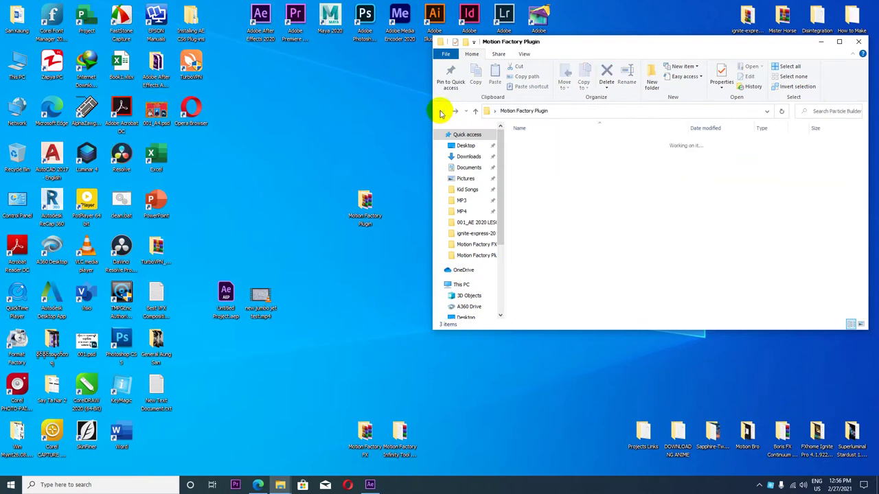
double_click(531, 172)
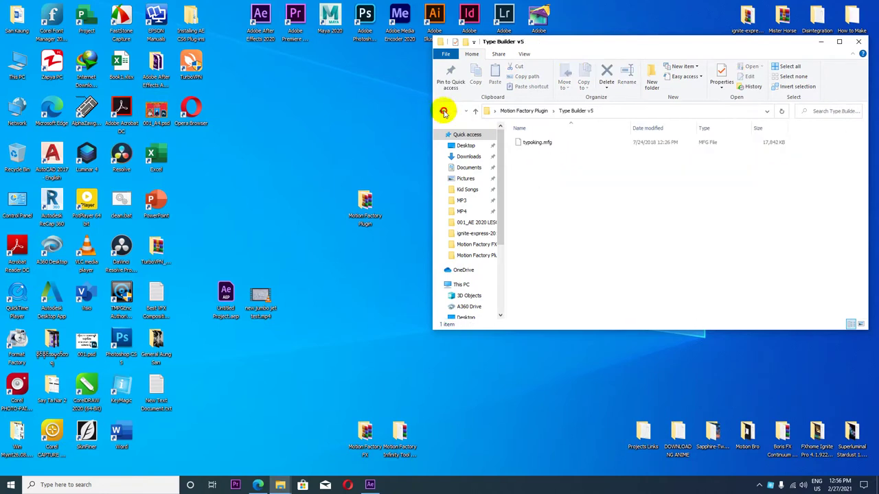
click(443, 112)
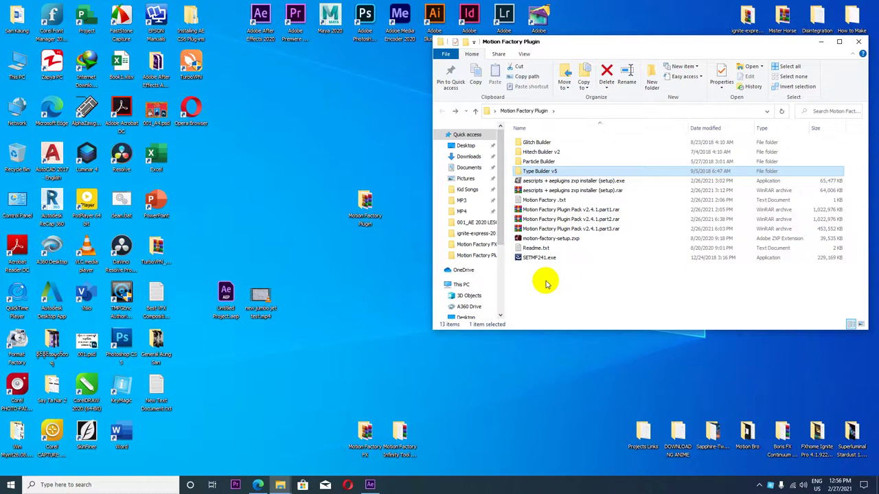
click(544, 259)
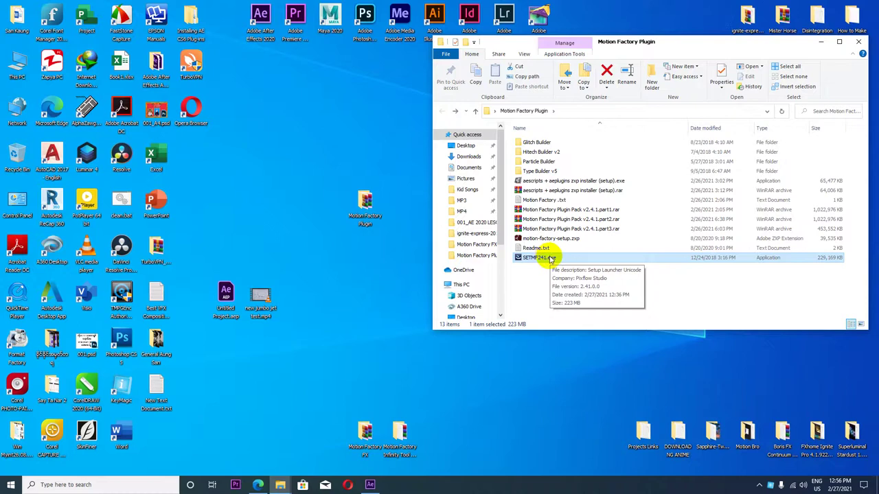
Close After Effects and run SETMF241.exe as administrator.
right_click(548, 260)
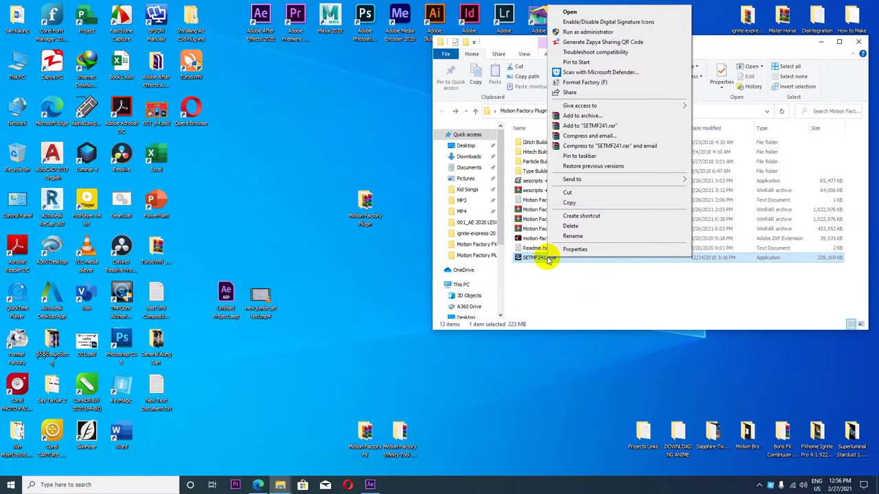
click(370, 485)
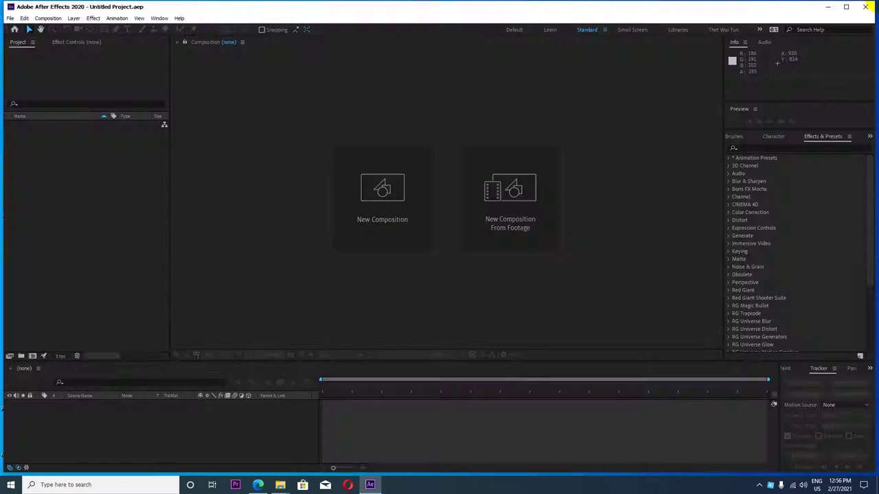
click(864, 7)
click(534, 259)
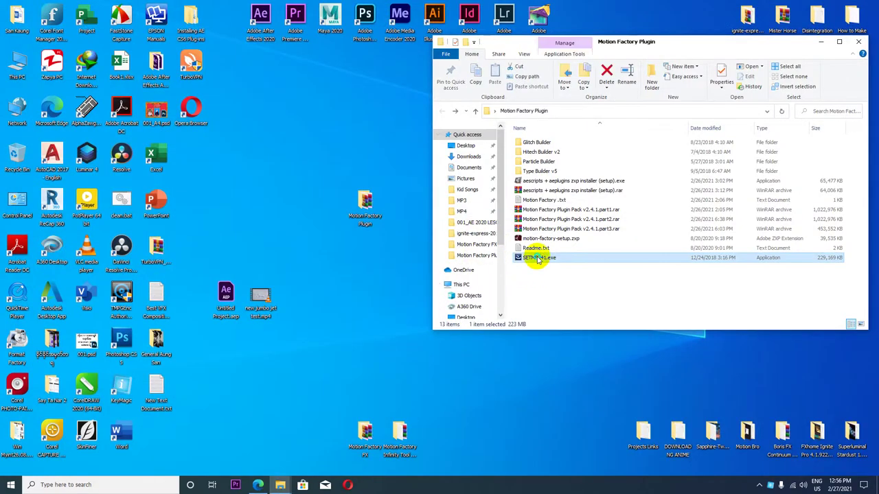
right_click(539, 258)
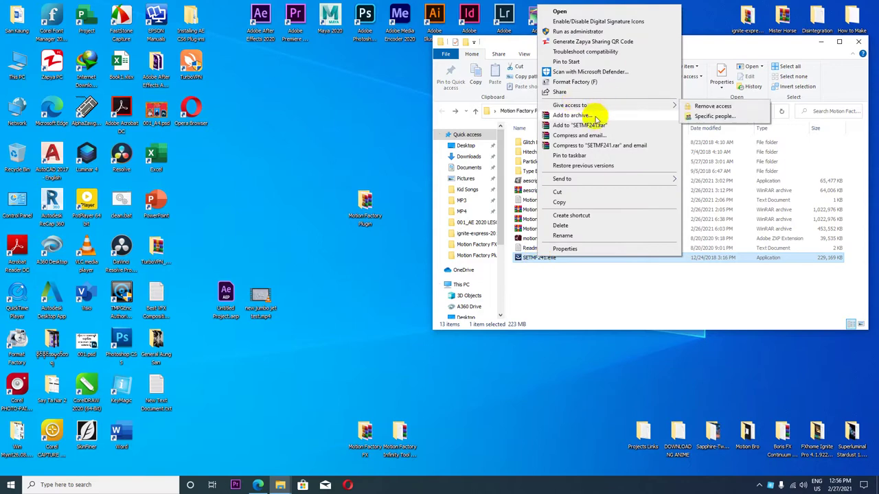
click(564, 33)
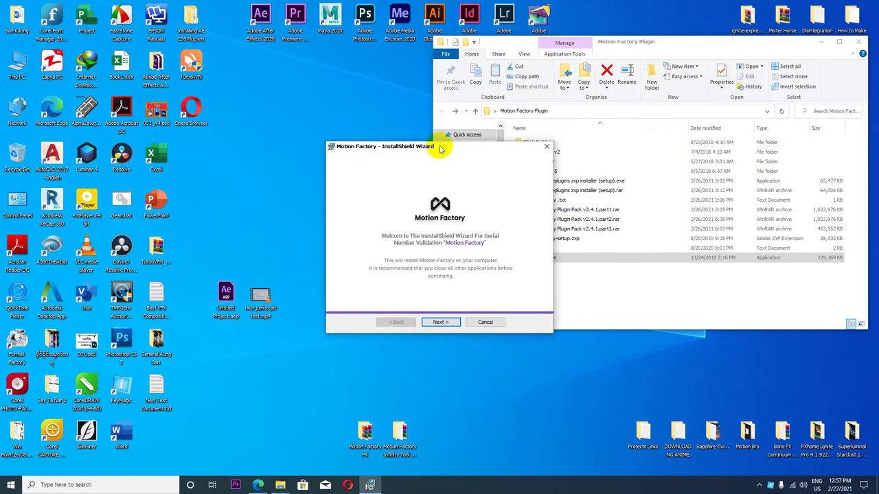
Advance the InstallShield wizard past its welcome page and close the File Explorer window.
drag(439, 149, 272, 28)
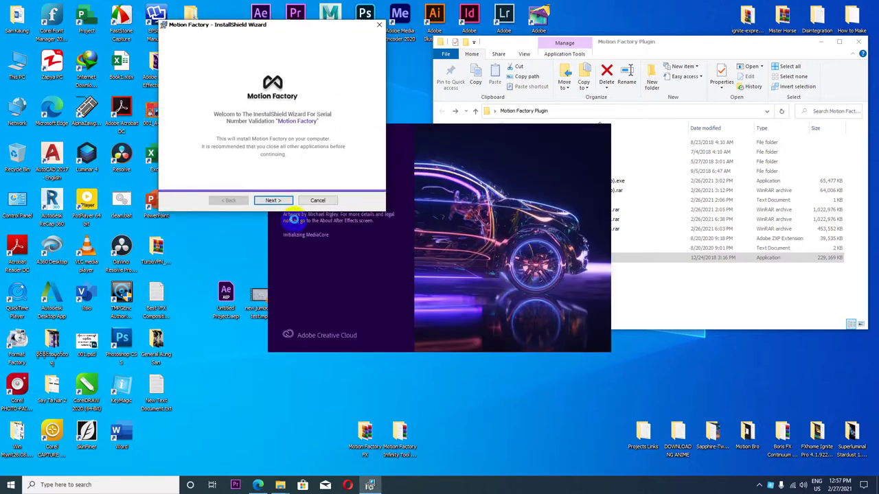
click(283, 202)
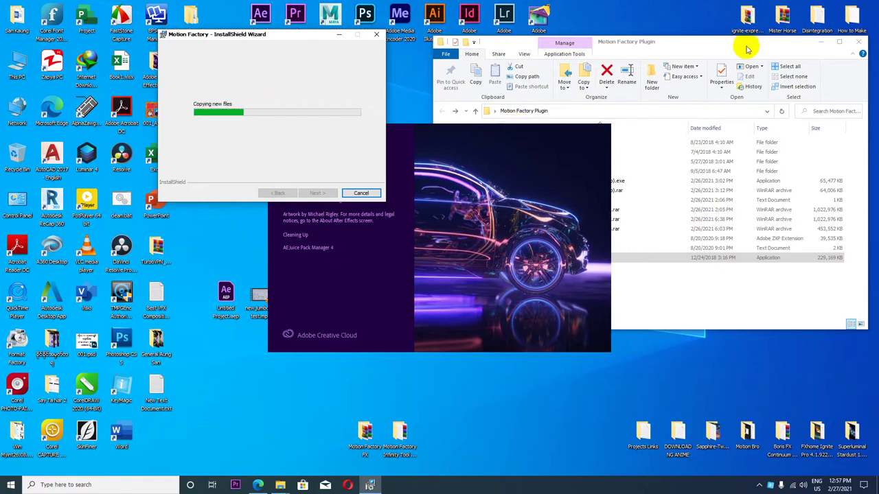
drag(675, 43, 696, 43)
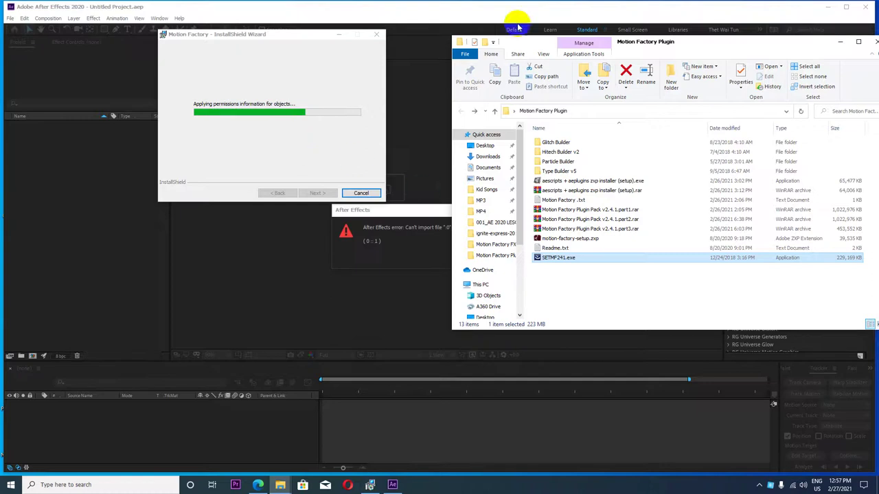
drag(535, 44, 427, 38)
click(731, 39)
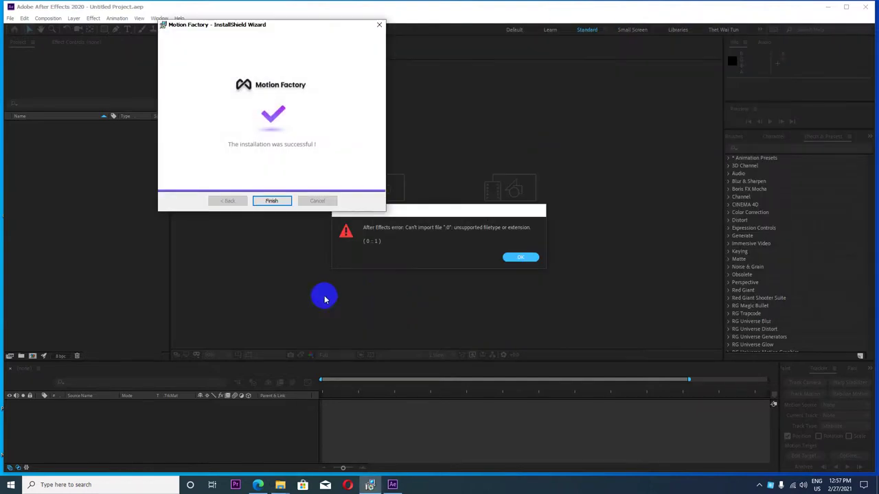
Dismiss the After Effects import error and warning, then close After Effects.
click(518, 256)
click(520, 257)
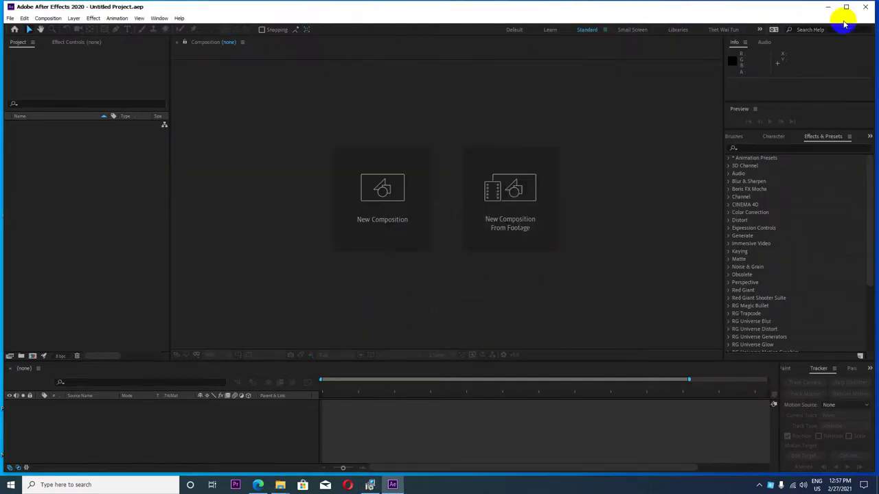
click(863, 6)
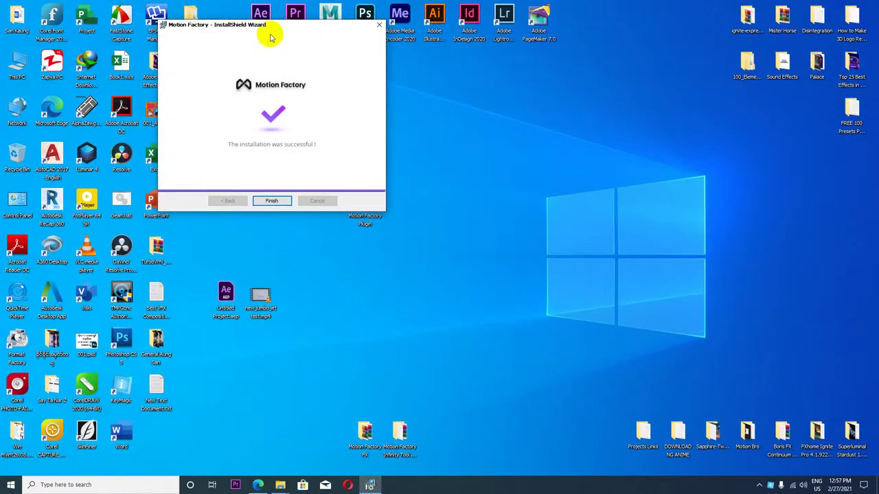
Finish the Motion Factory installer and refresh the desktop.
click(275, 201)
right_click(470, 137)
click(494, 165)
right_click(454, 121)
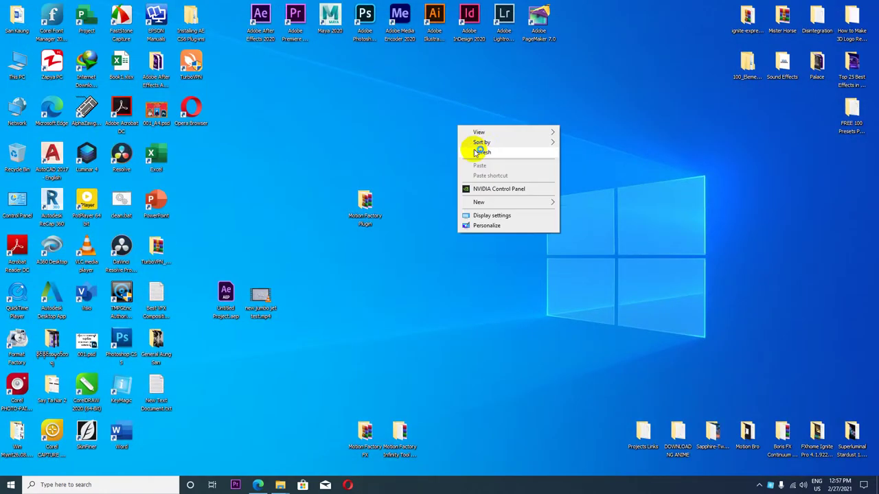
click(470, 147)
right_click(455, 121)
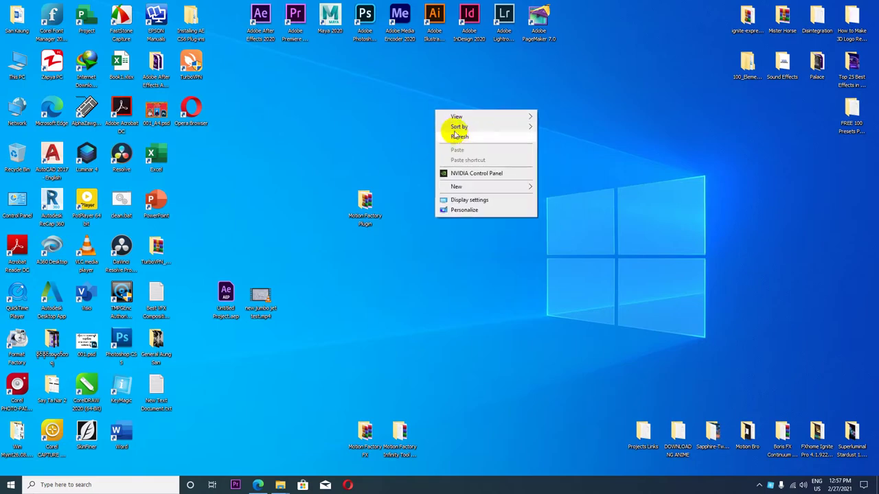
click(474, 146)
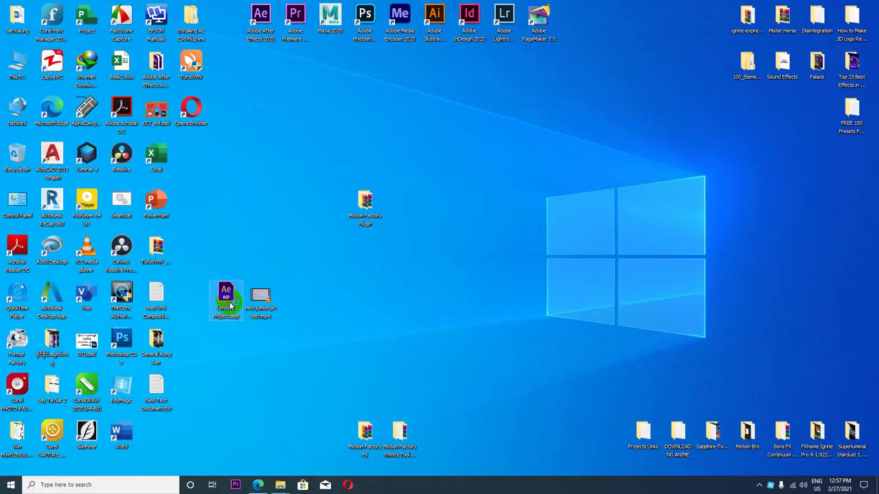
Refresh the desktop once more and open Untitled Project.aep in After Effects.
right_click(369, 197)
click(467, 128)
right_click(468, 127)
click(484, 151)
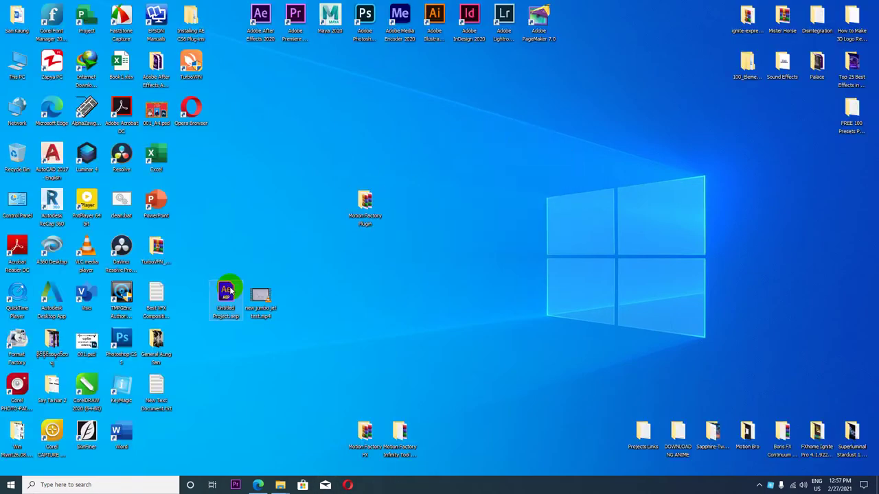
double_click(230, 290)
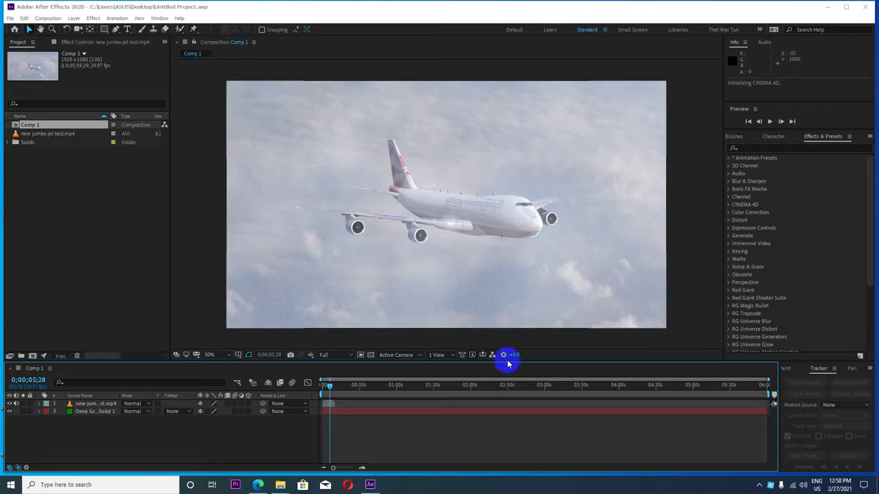
Open Window > Extensions > Motion Factory to load the Type Builder templates.
click(160, 18)
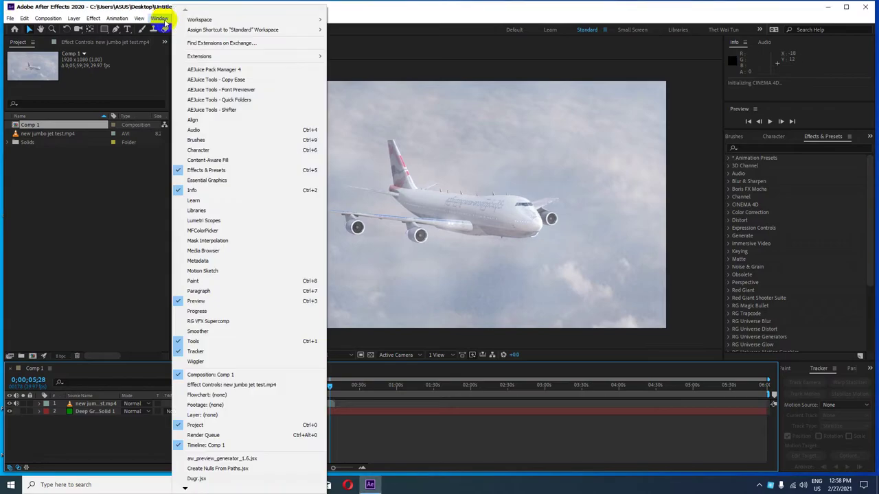
mouse_move(235, 55)
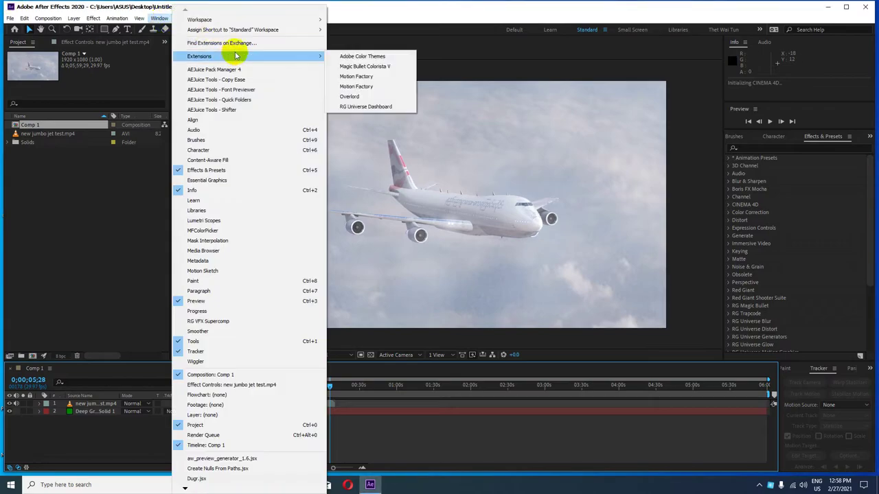
click(370, 77)
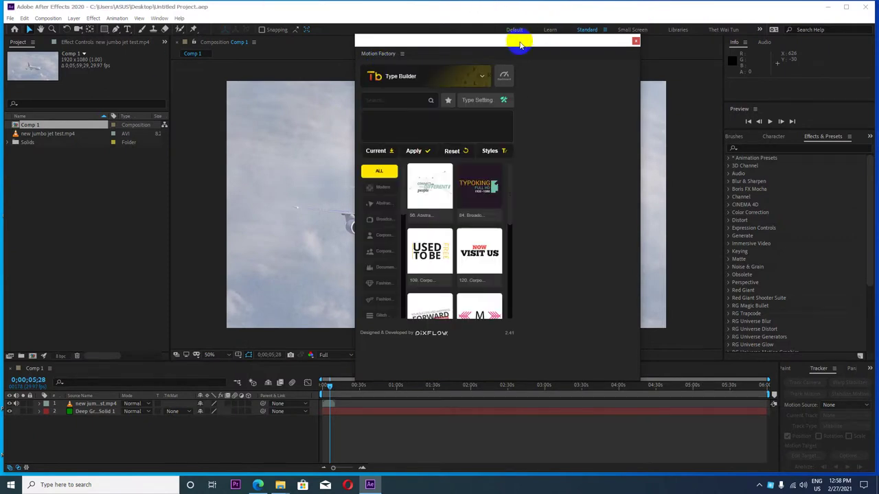
Reposition the Motion Factory panel and open the product chooser listing Actionfx, Glitch, Hitech, Particle and Type Builder.
drag(537, 43, 453, 43)
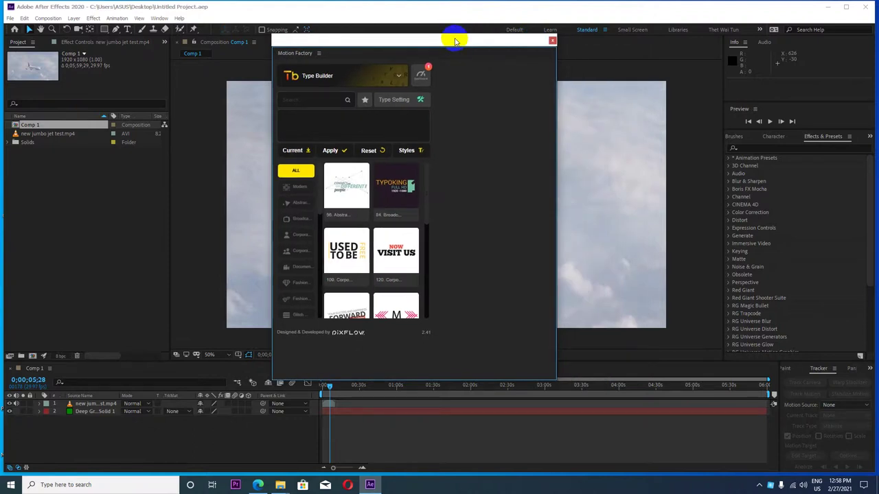
mouse_move(427, 199)
mouse_down()
mouse_move(432, 261)
mouse_move(426, 183)
mouse_up()
drag(361, 40, 457, 37)
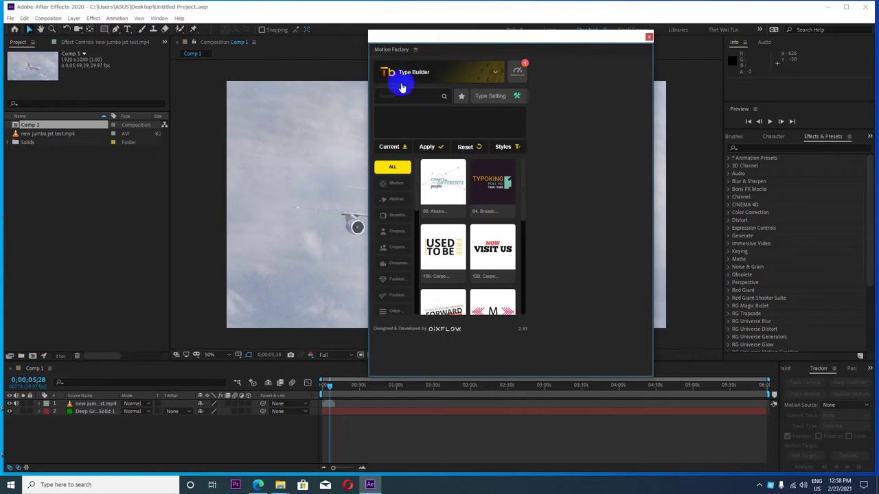
click(442, 72)
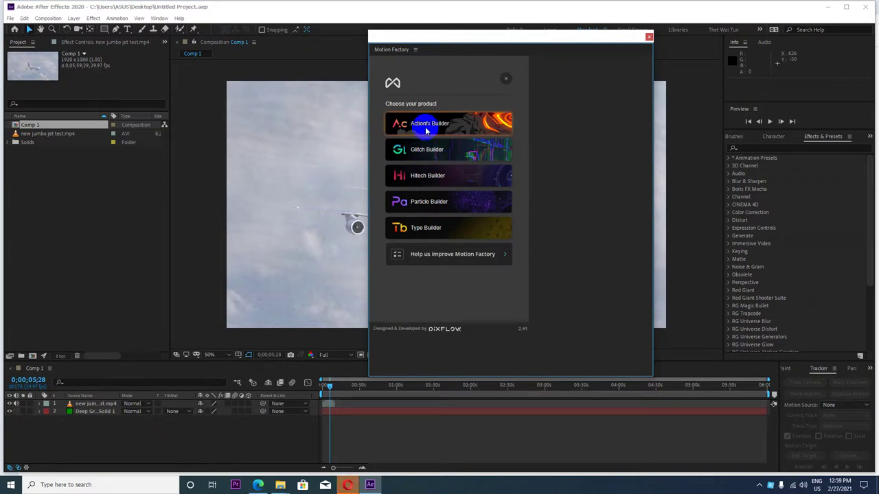
Close the stray feedback survey browser and open Actionfx Builder.
click(347, 484)
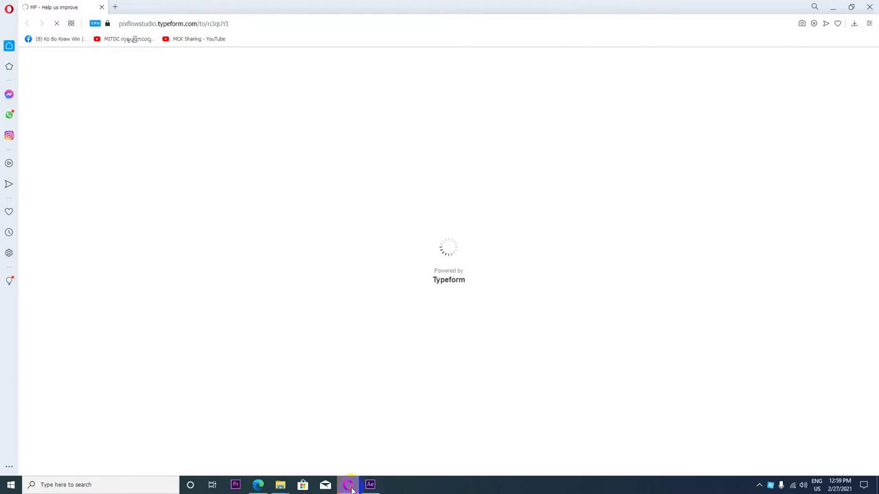
click(872, 7)
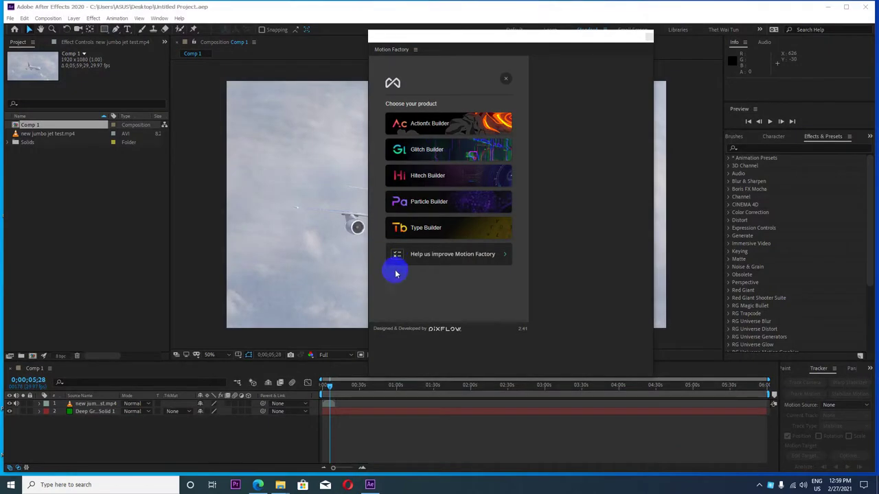
click(422, 125)
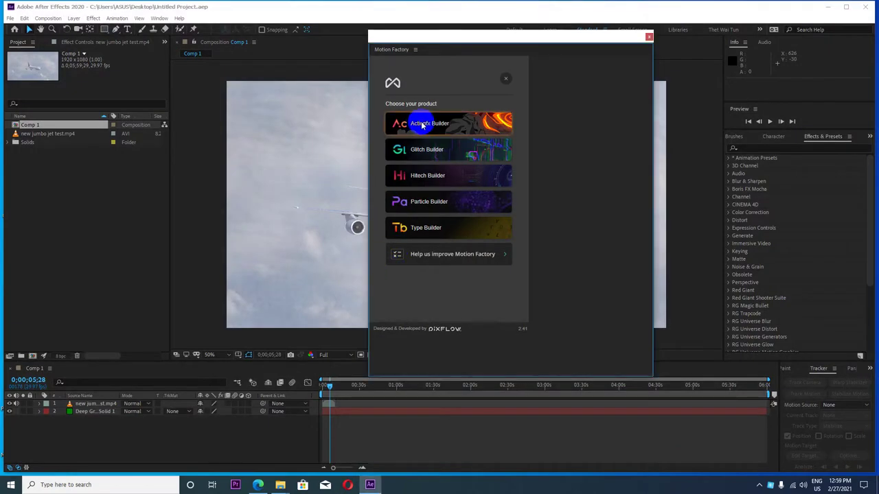
drag(529, 39, 597, 37)
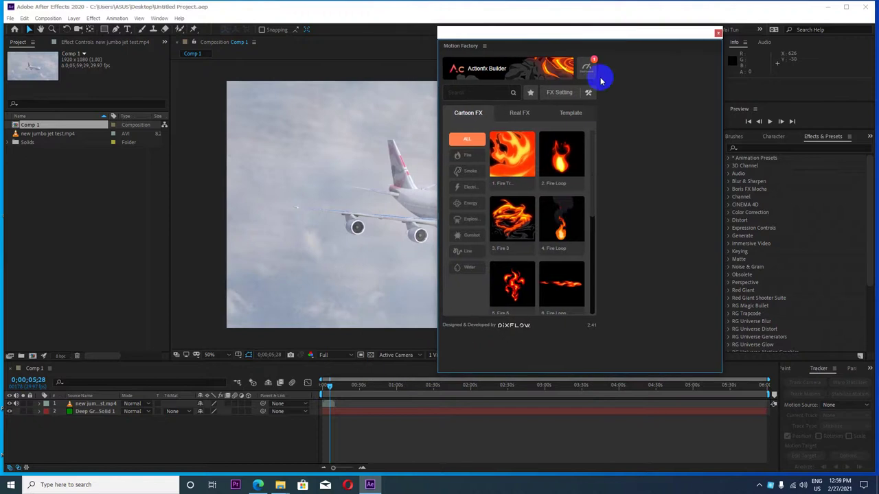
Scroll through the Actionfx Cartoon FX effects grid.
scroll(563, 261, down, 2)
scroll(563, 261, down, 2)
scroll(562, 261, down, 2)
scroll(561, 261, down, 1)
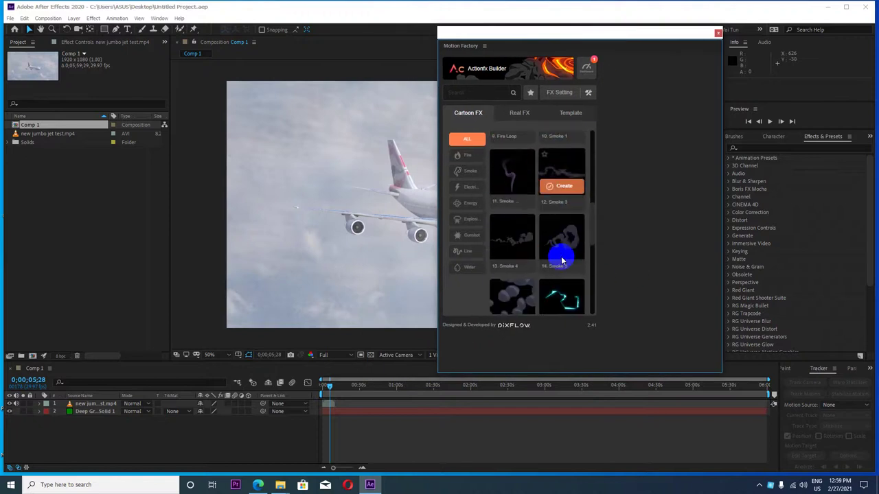
scroll(561, 261, down, 1)
scroll(561, 260, down, 1)
scroll(561, 261, down, 1)
scroll(562, 261, down, 1)
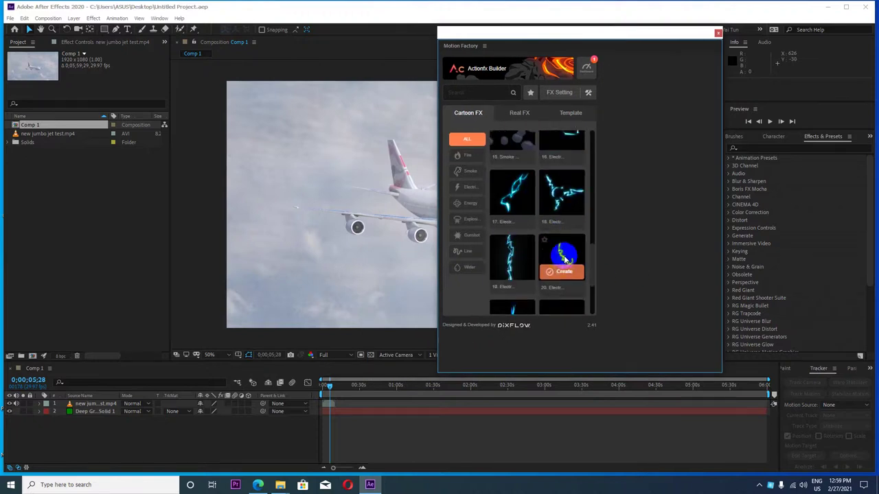
scroll(562, 262, down, 1)
scroll(563, 264, down, 1)
scroll(565, 267, down, 1)
scroll(561, 267, down, 1)
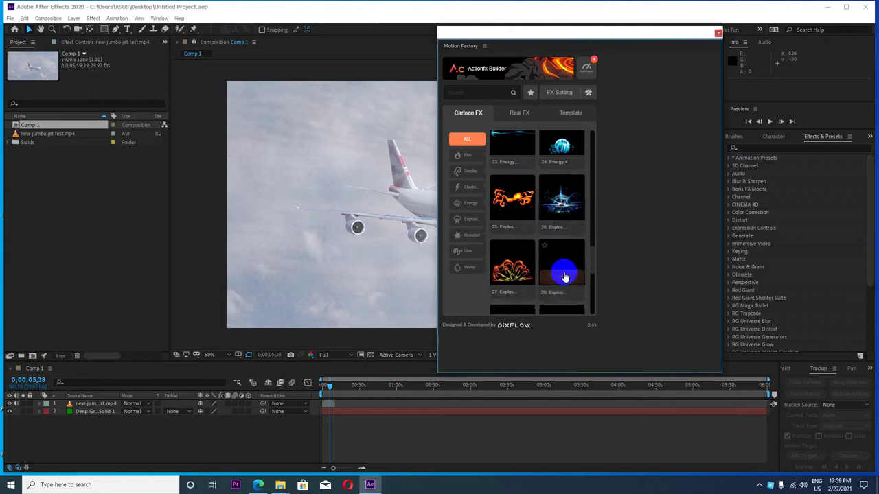
scroll(562, 268, up, 1)
scroll(561, 268, up, 2)
Filter the Cartoon FX effects to Fire, then Smoke, then Electric.
click(474, 157)
mouse_move(527, 211)
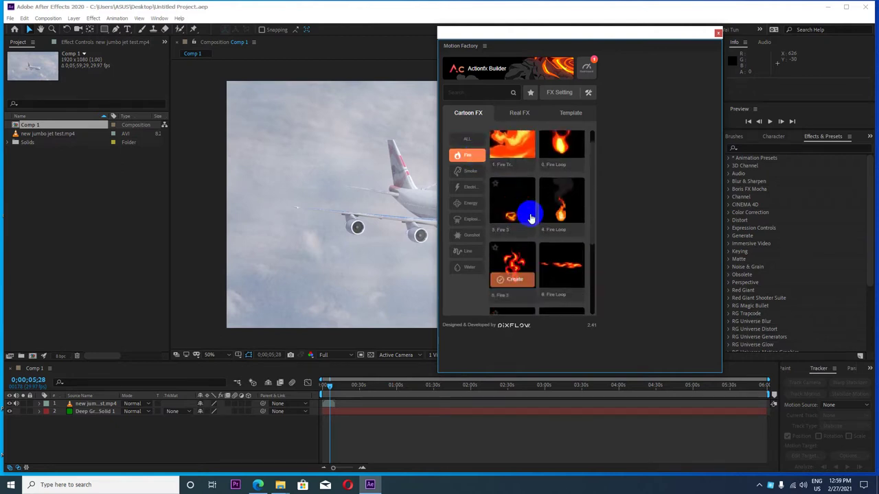
scroll(531, 218, up, 1)
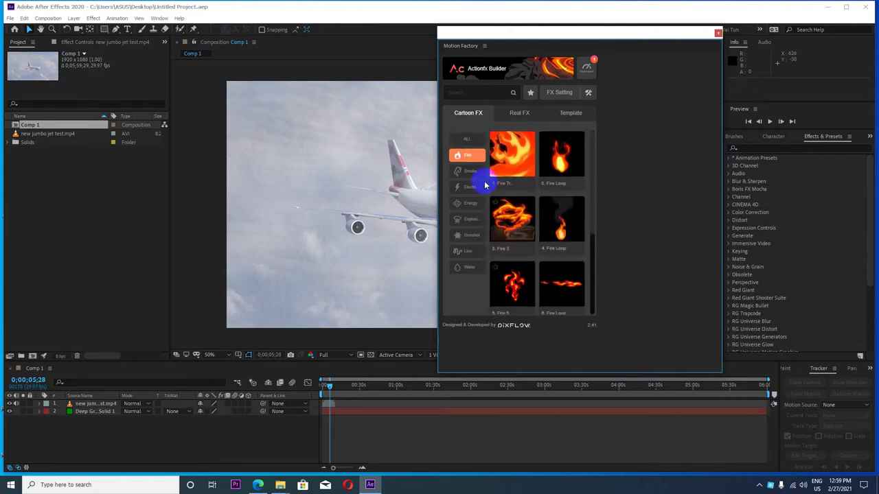
click(471, 171)
mouse_move(560, 226)
scroll(536, 210, down, 1)
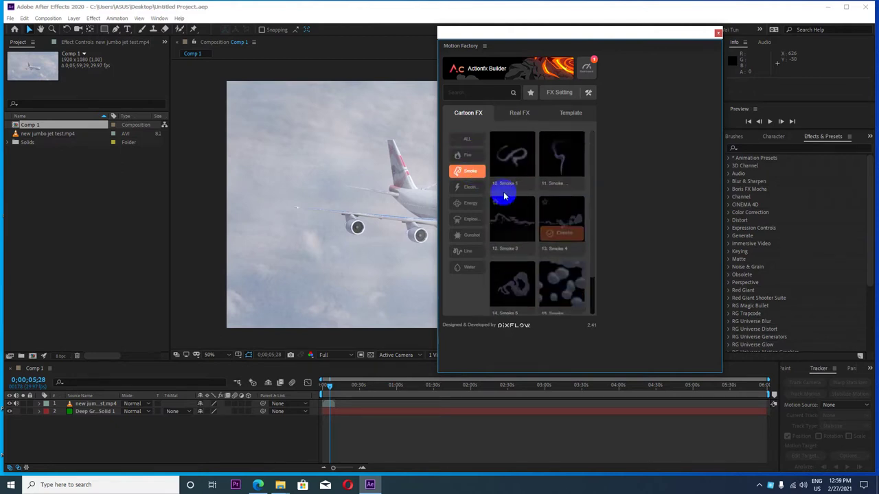
click(469, 187)
Filter Cartoon FX to Energy, Explosion and Gunshot, show All again, then switch to Real FX.
click(471, 202)
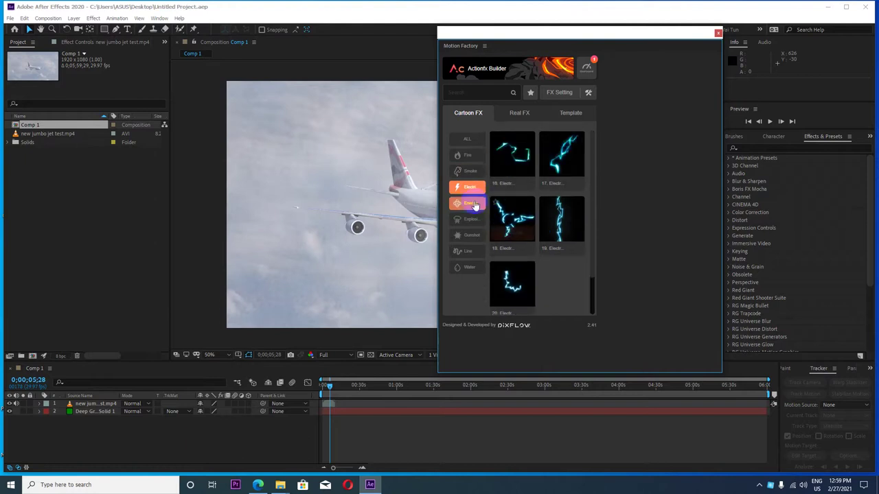
click(479, 219)
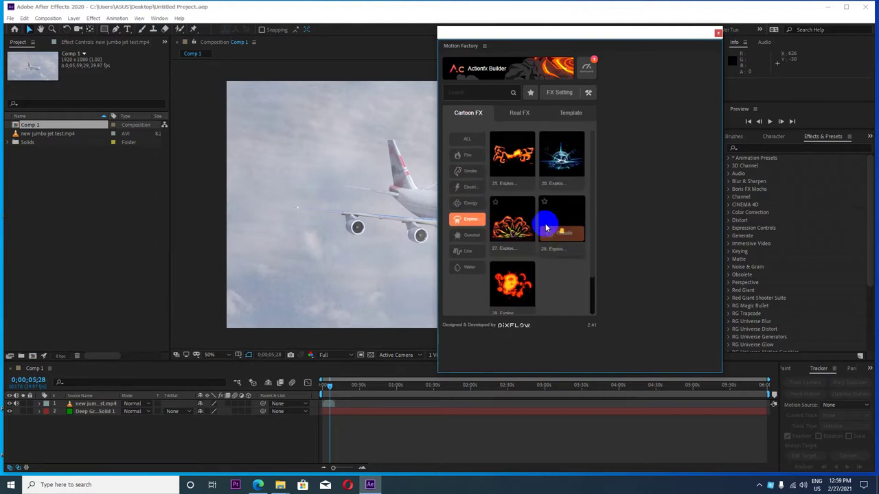
mouse_move(545, 221)
scroll(544, 227, down, 1)
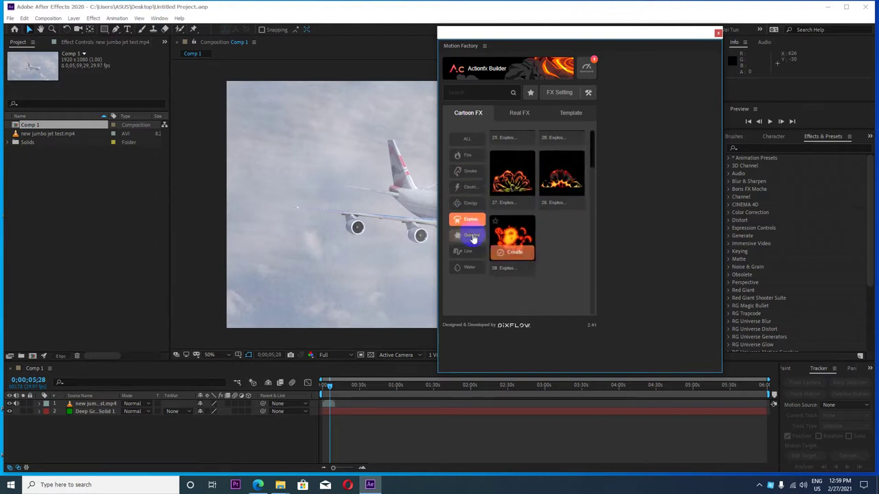
click(471, 235)
mouse_move(540, 241)
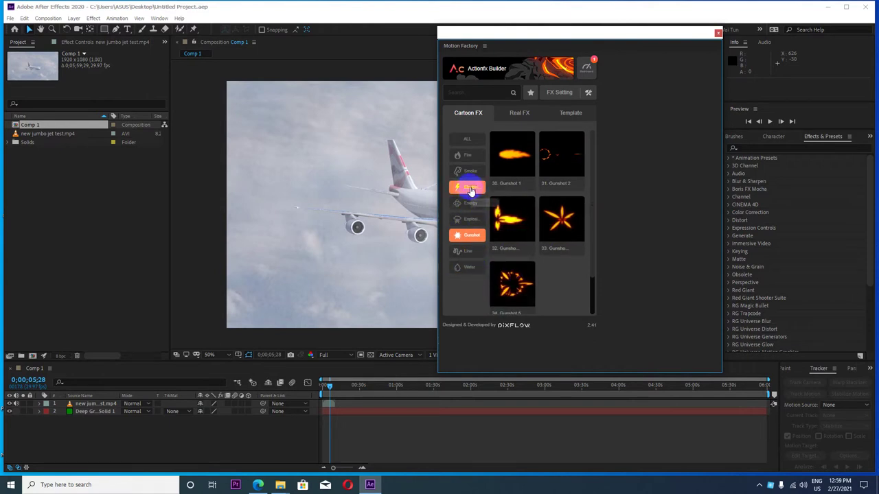
click(471, 145)
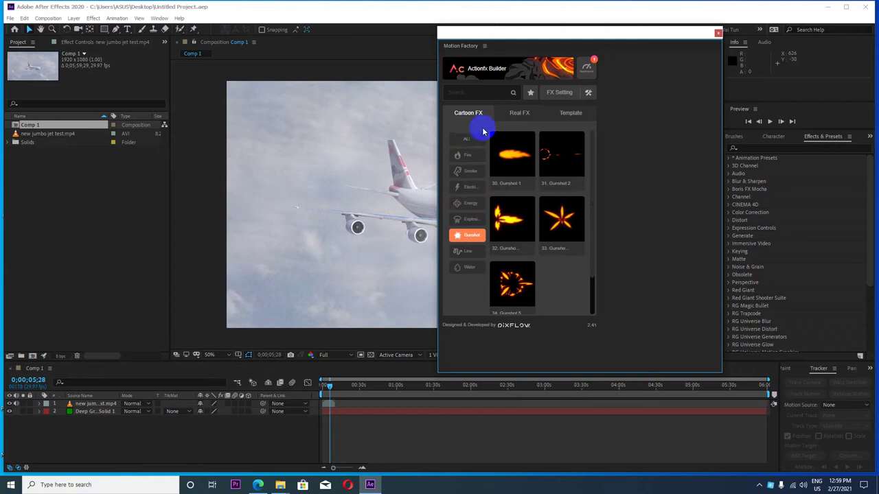
click(528, 116)
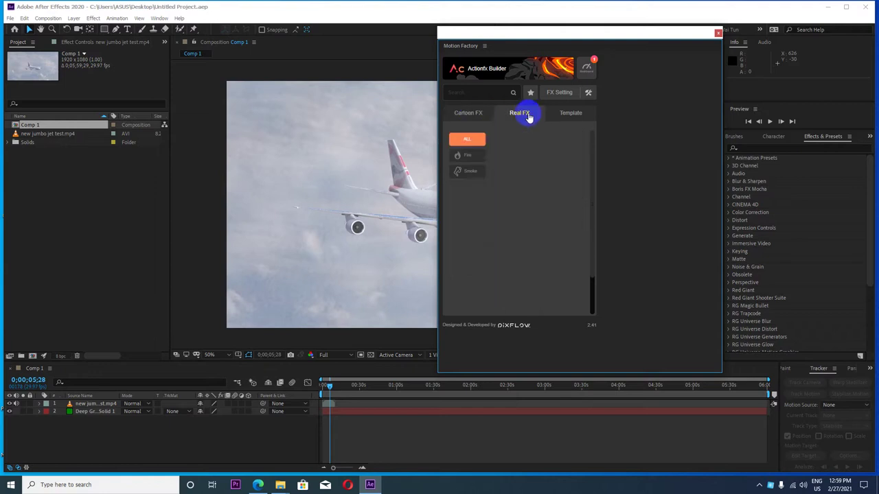
Filter Real FX to Fire and scroll through its effects.
click(478, 156)
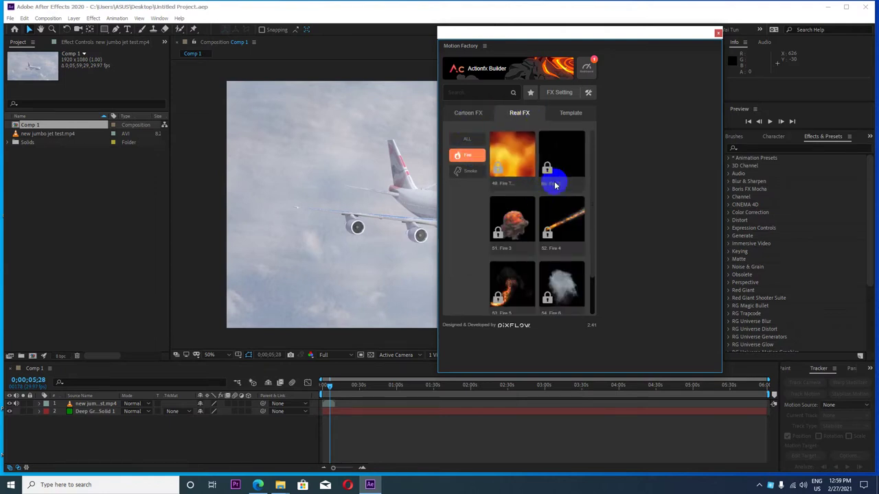
scroll(549, 195, down, 1)
scroll(549, 198, up, 1)
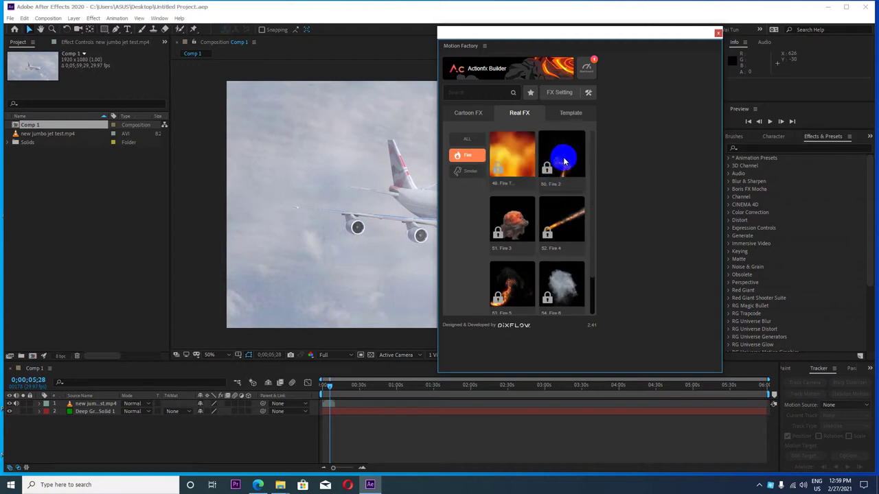
Scroll through the Cartoon FX grid, then return to Real FX filtered to Fire.
click(471, 113)
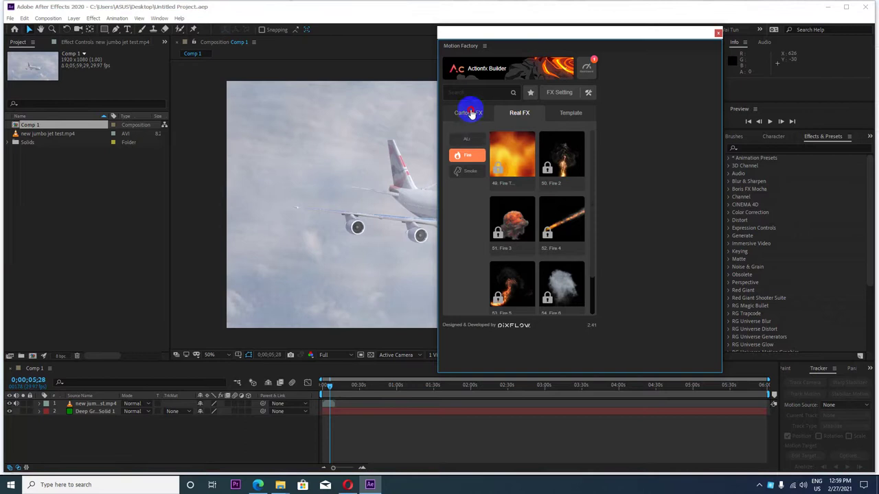
scroll(535, 239, down, 4)
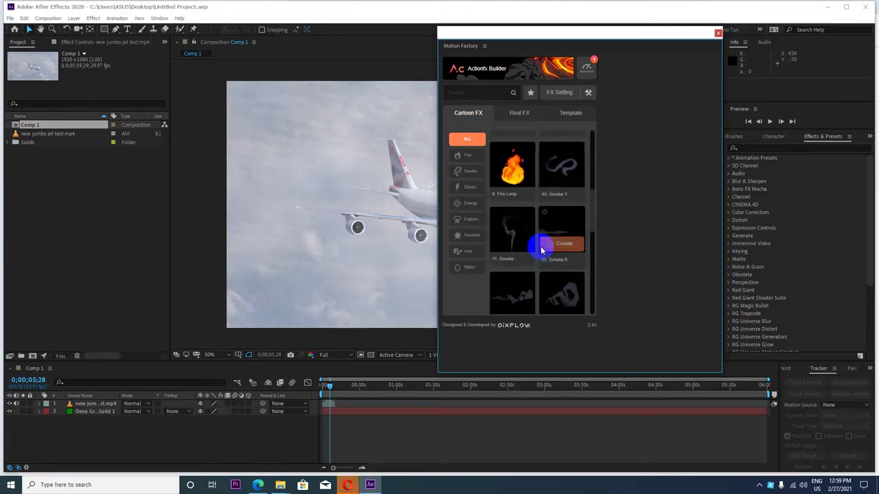
scroll(541, 252, down, 2)
scroll(552, 245, down, 2)
scroll(556, 227, down, 1)
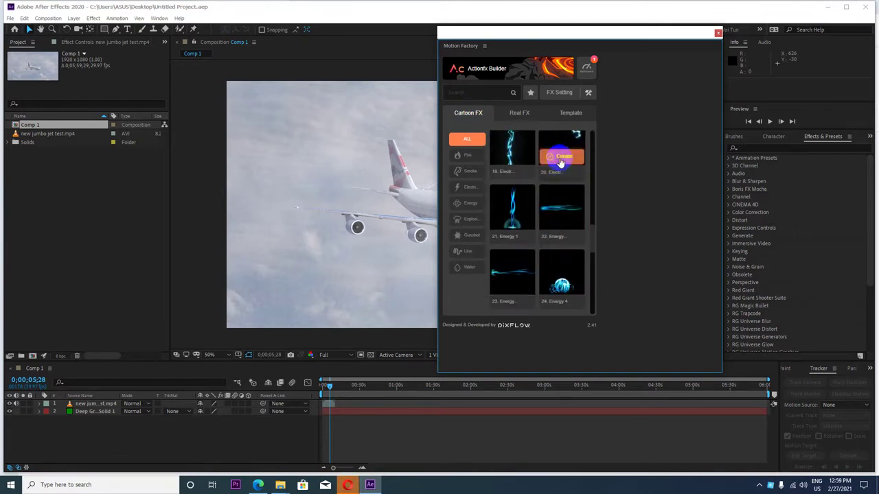
scroll(514, 255, down, 3)
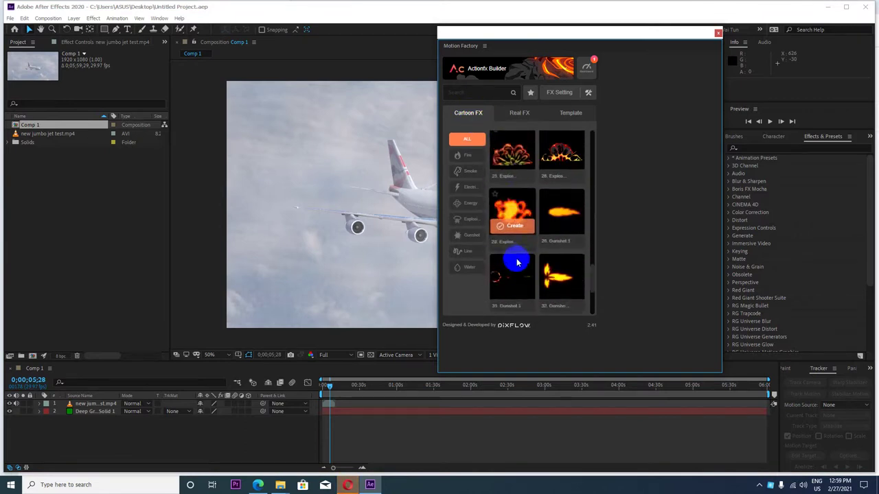
scroll(516, 251, down, 2)
scroll(508, 254, down, 2)
scroll(510, 254, down, 2)
scroll(513, 264, down, 2)
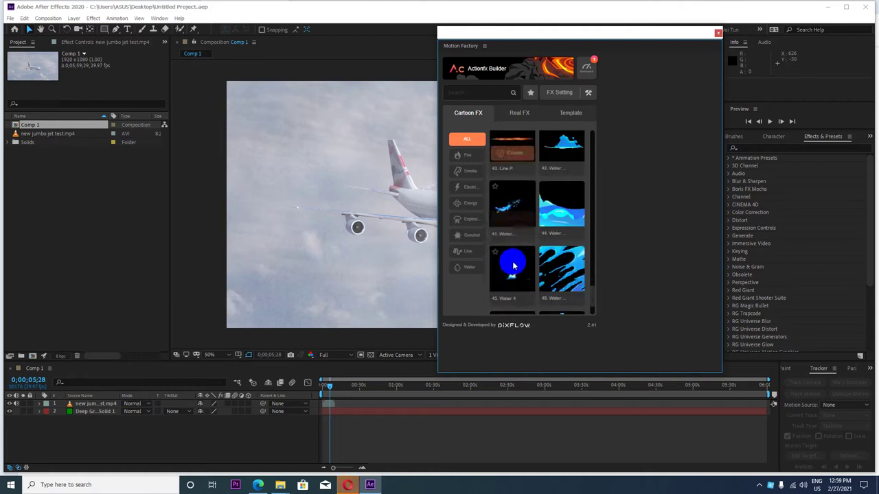
scroll(515, 266, down, 1)
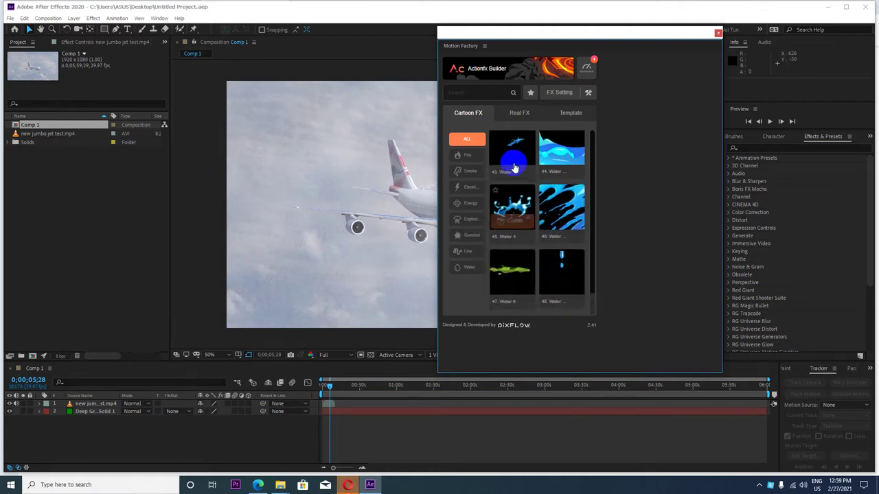
scroll(519, 172, up, 3)
click(519, 113)
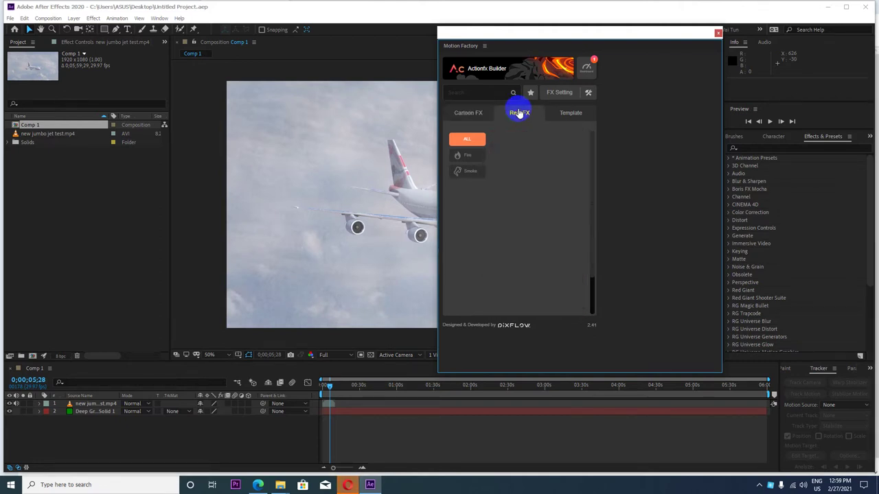
click(468, 157)
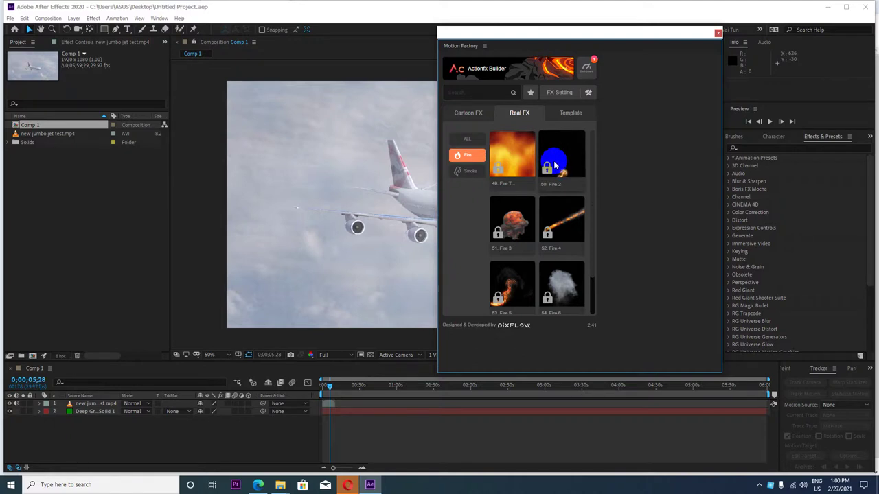
Open the Motion Factory Products list showing Particle 1/4, Actionfx 1/2, Type 0/2, Hitech 1/2.
click(588, 69)
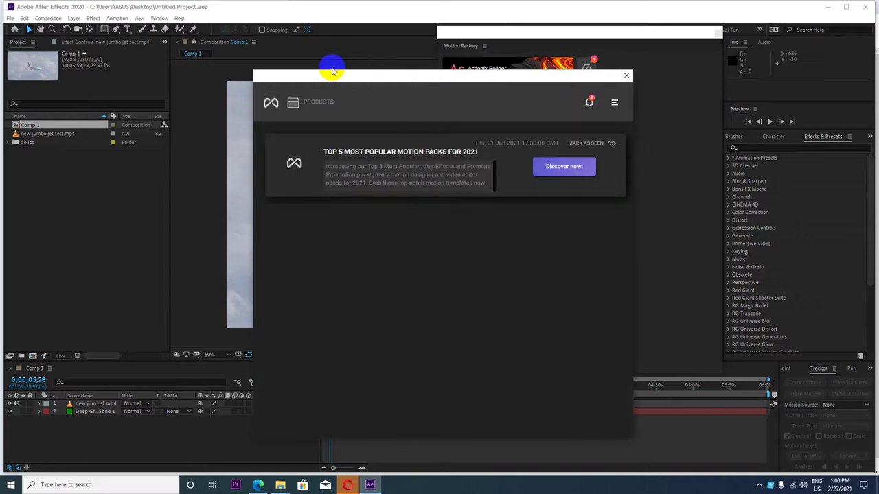
drag(364, 78, 122, 68)
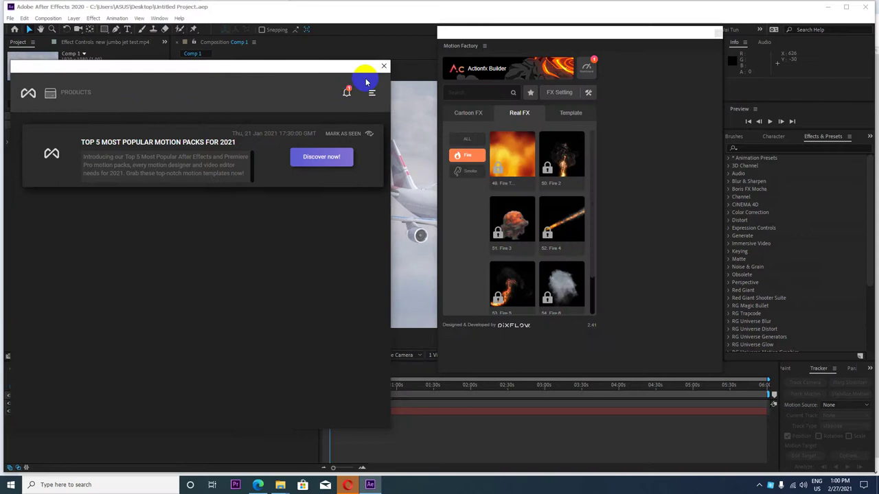
drag(339, 68, 381, 43)
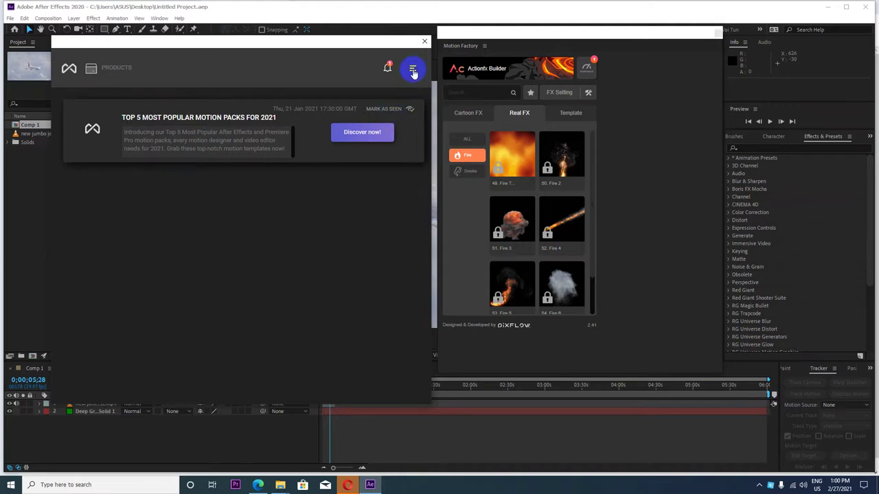
click(109, 74)
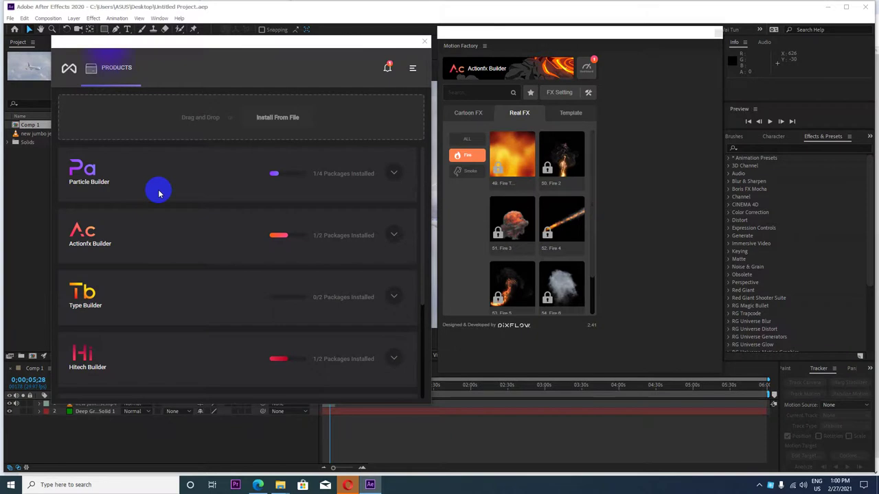
drag(272, 42, 348, 41)
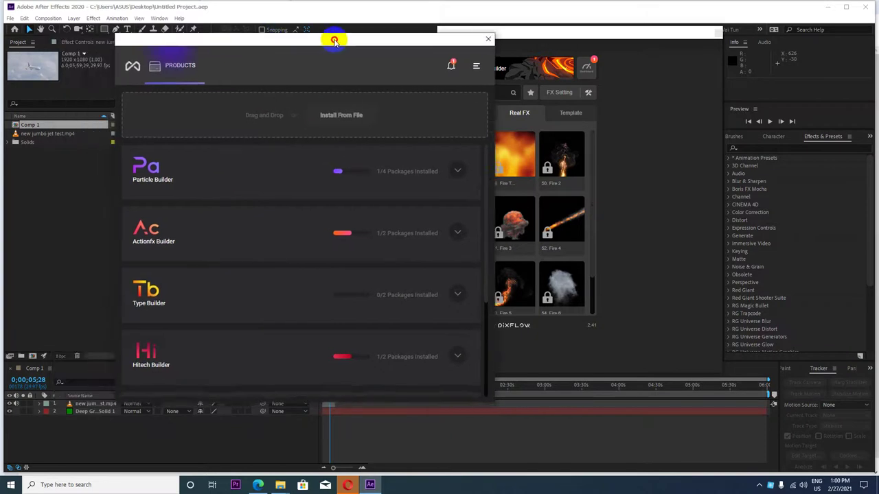
scroll(241, 240, down, 3)
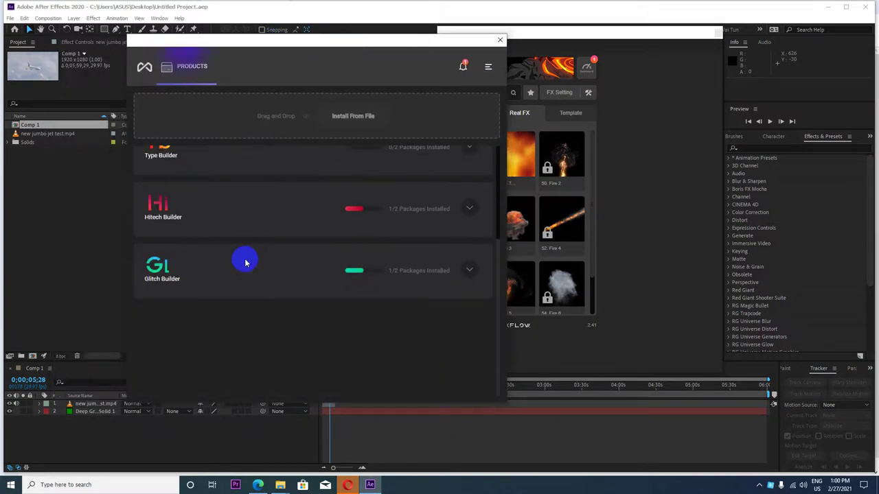
scroll(245, 264, up, 3)
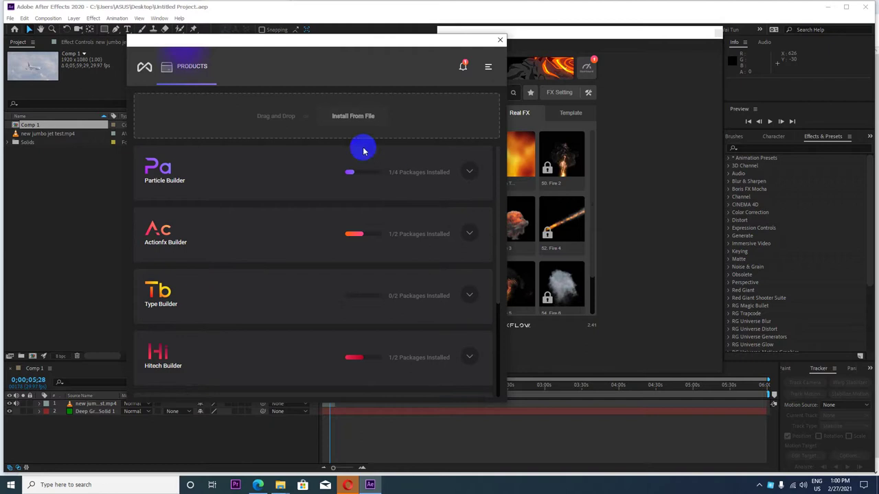
Install glitch-pack.mfg from Motion Factory Plugin > Glitch Builder using Install From File.
click(363, 116)
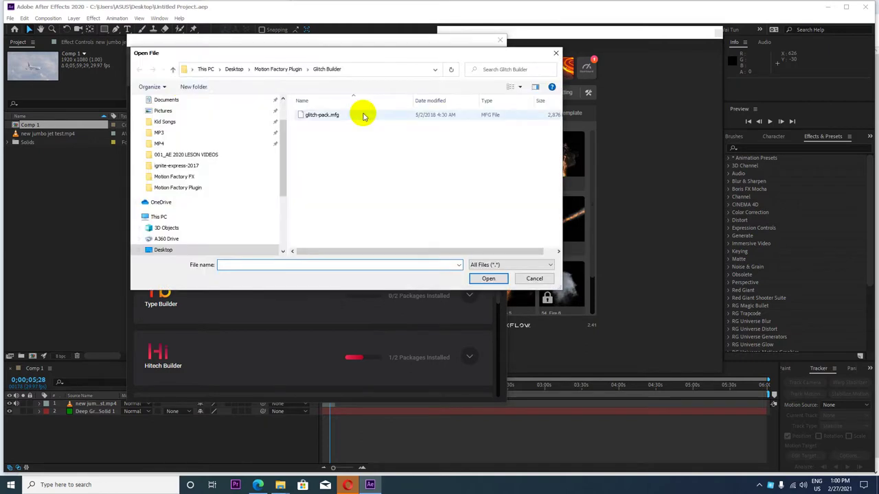
click(173, 70)
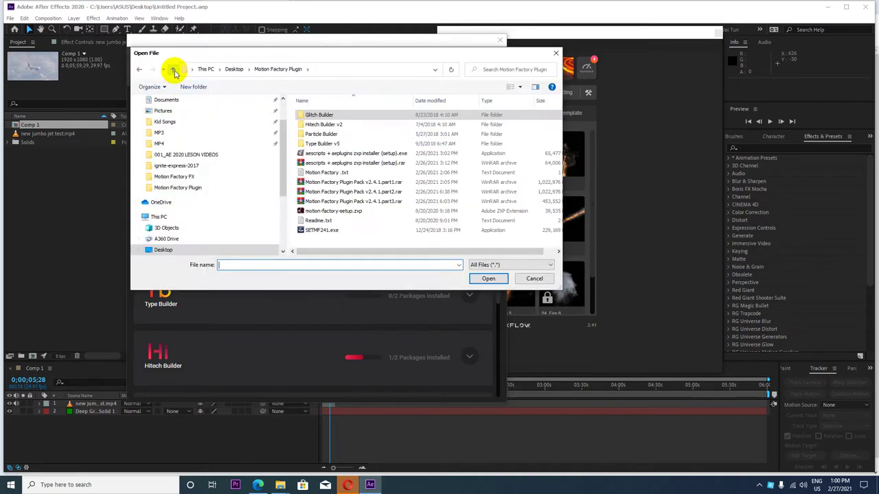
click(173, 70)
double_click(320, 228)
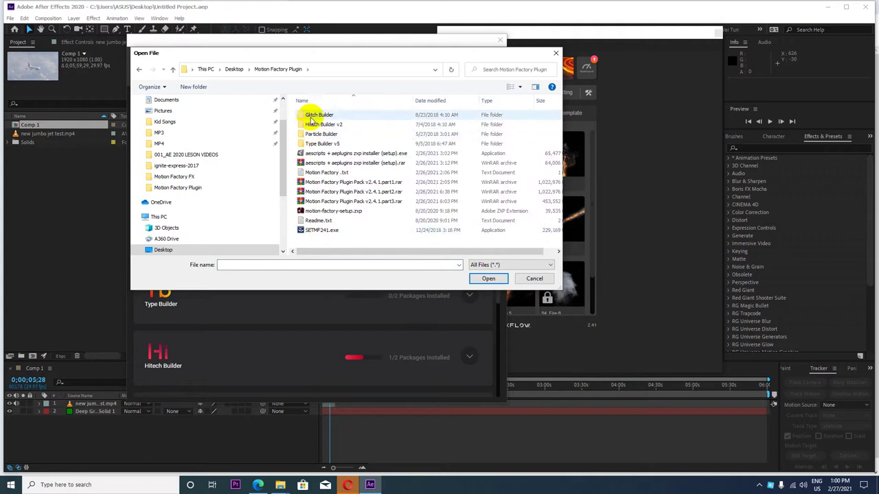
double_click(316, 116)
click(312, 116)
click(475, 280)
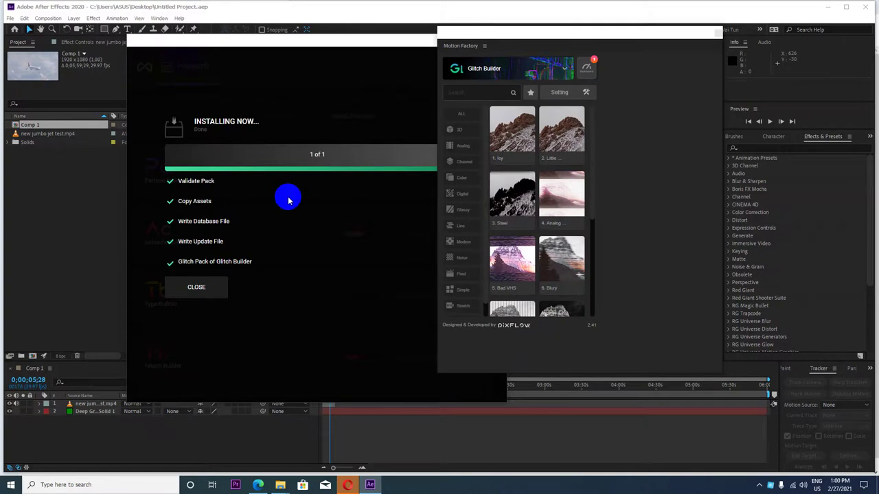
Dismiss the install summary, move the Motion Factory panel right, and expand Particle Builder.
click(196, 287)
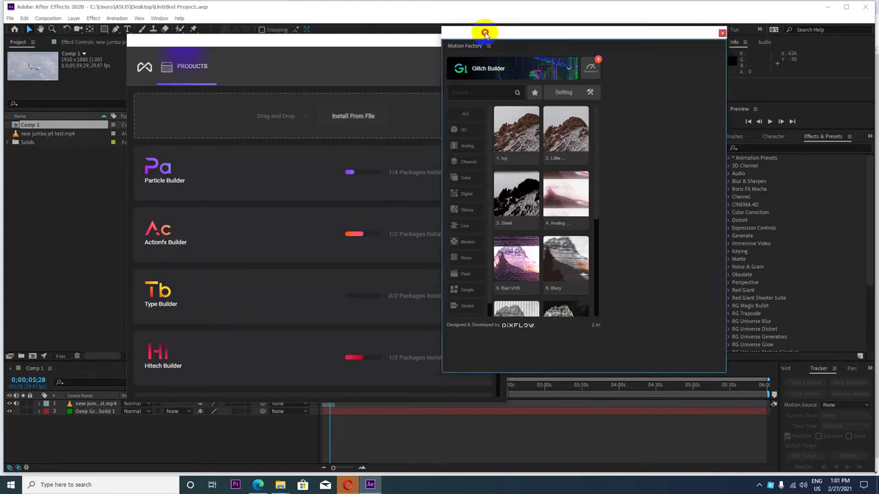
drag(484, 31, 614, 28)
click(468, 171)
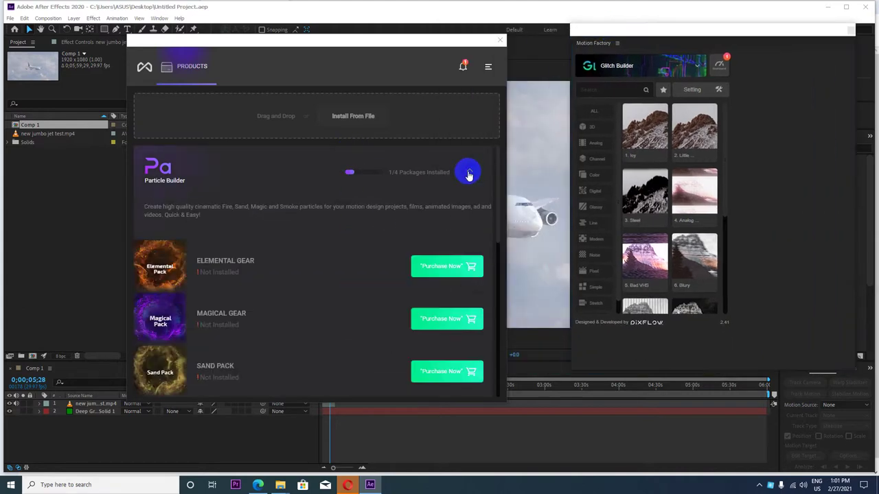
Look through Particle Builder's packs, then bring up the Install From File picker.
scroll(464, 280, down, 1)
scroll(447, 287, down, 2)
scroll(412, 281, up, 2)
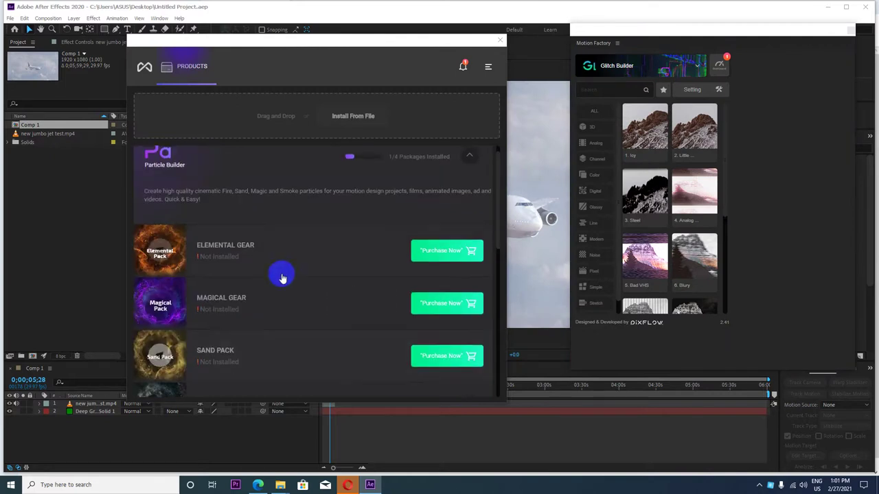
scroll(229, 284, down, 2)
scroll(231, 288, down, 2)
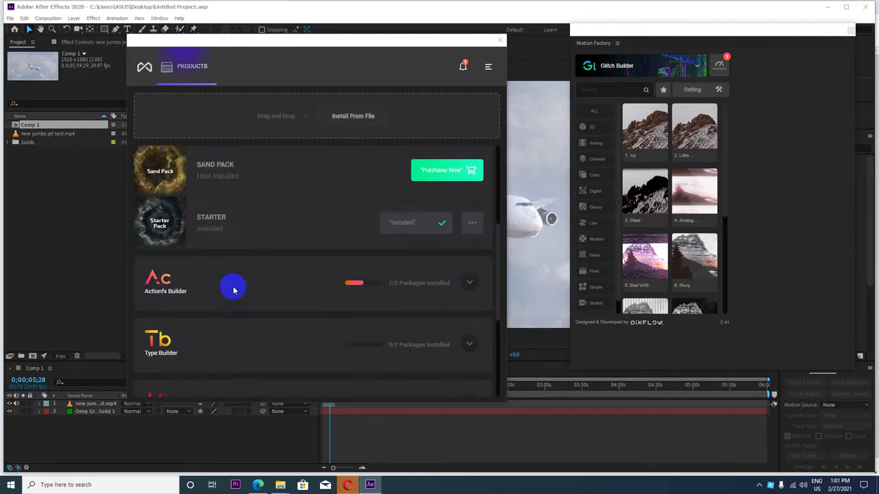
scroll(232, 289, up, 1)
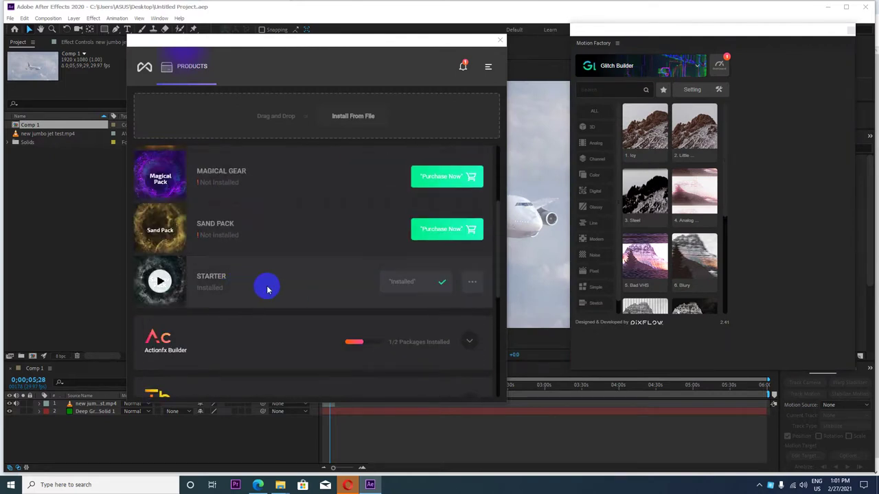
scroll(362, 284, up, 3)
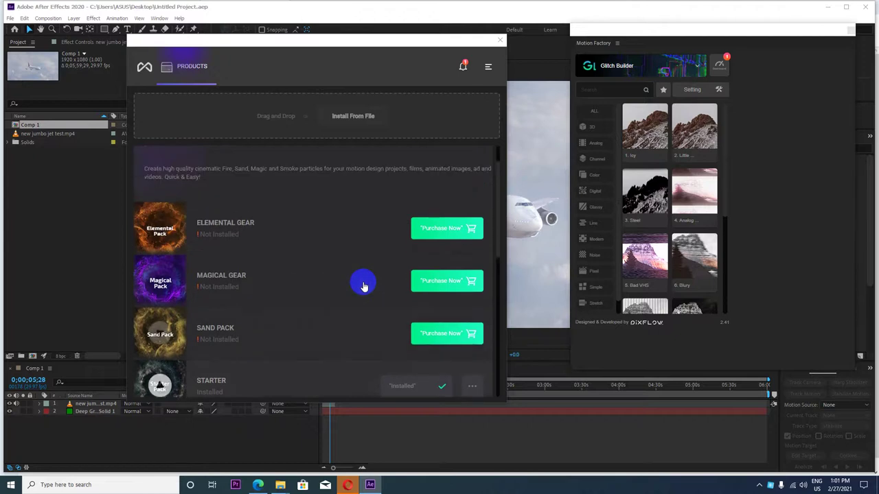
scroll(363, 286, up, 1)
scroll(362, 286, down, 2)
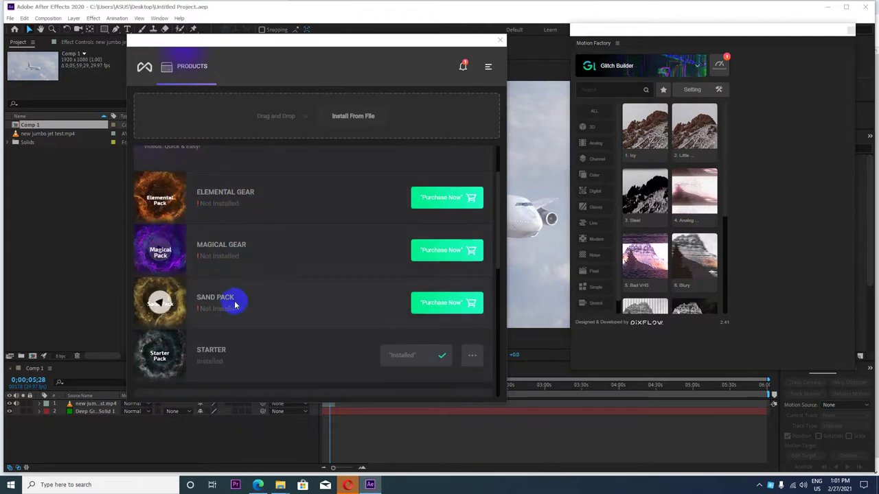
click(348, 117)
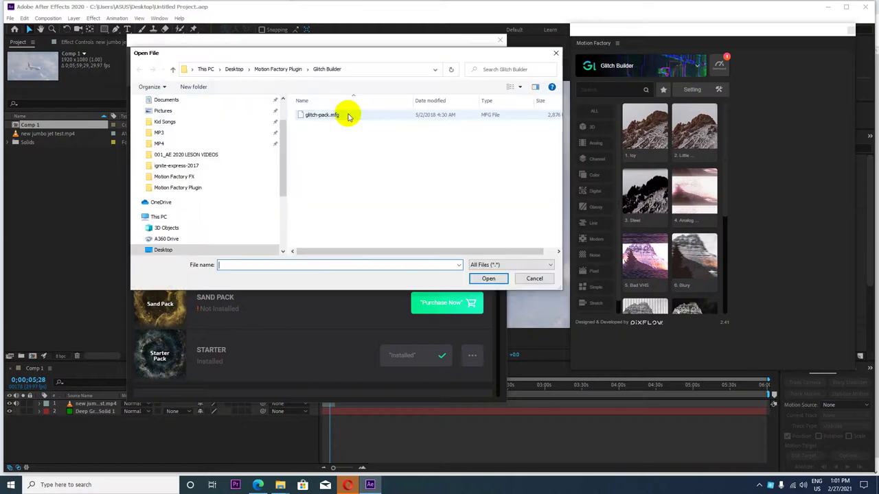
Install magical-gear.mfg from the Particle Builder folder as the Magical Gear pack.
click(172, 69)
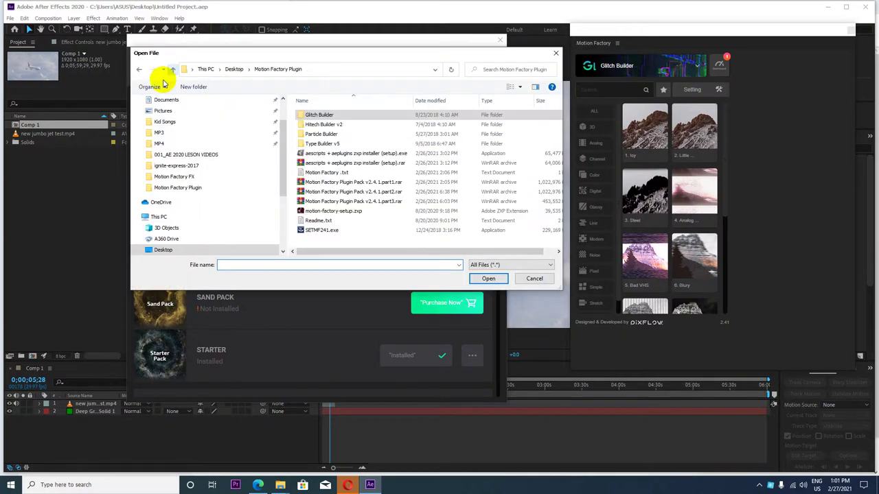
double_click(317, 135)
click(321, 124)
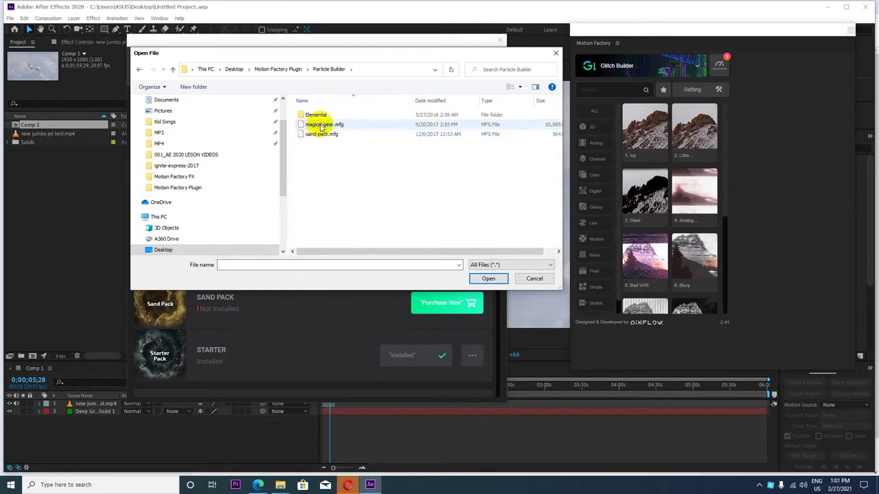
click(485, 278)
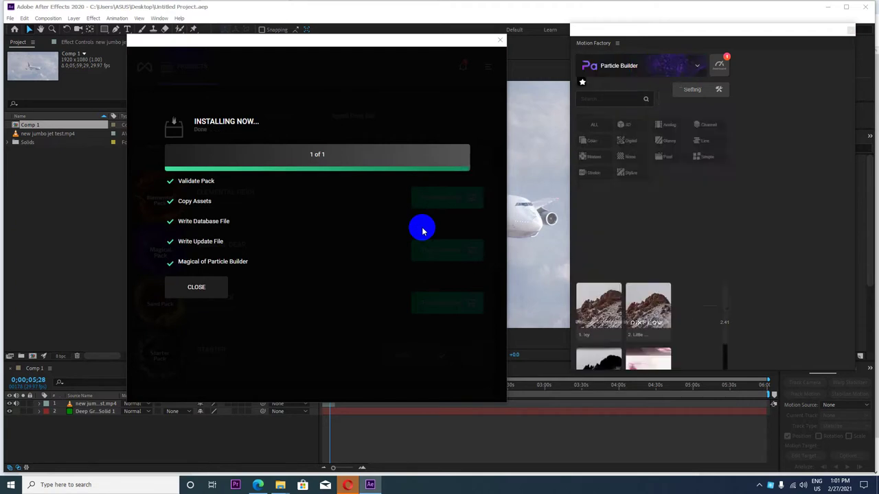
Close the summary, check Actionfx Builder's Starter Cartoon and Starter Real packs, then open Install From File.
click(199, 285)
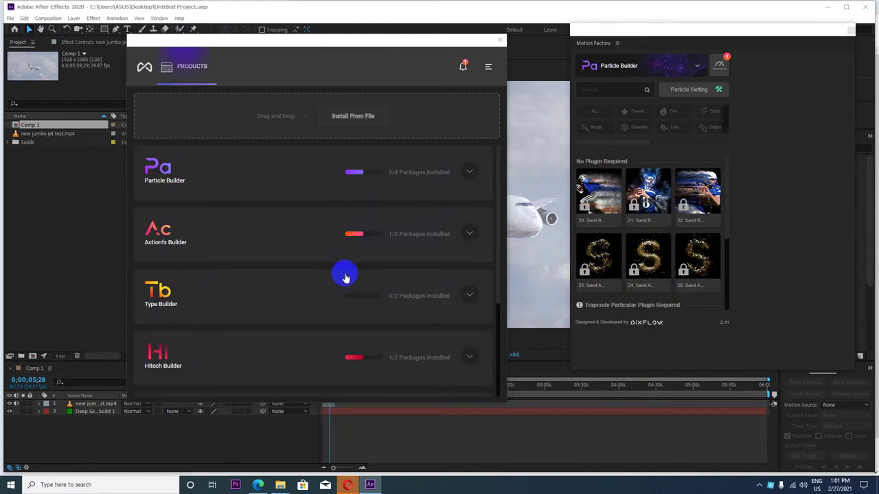
click(467, 232)
scroll(471, 269, down, 1)
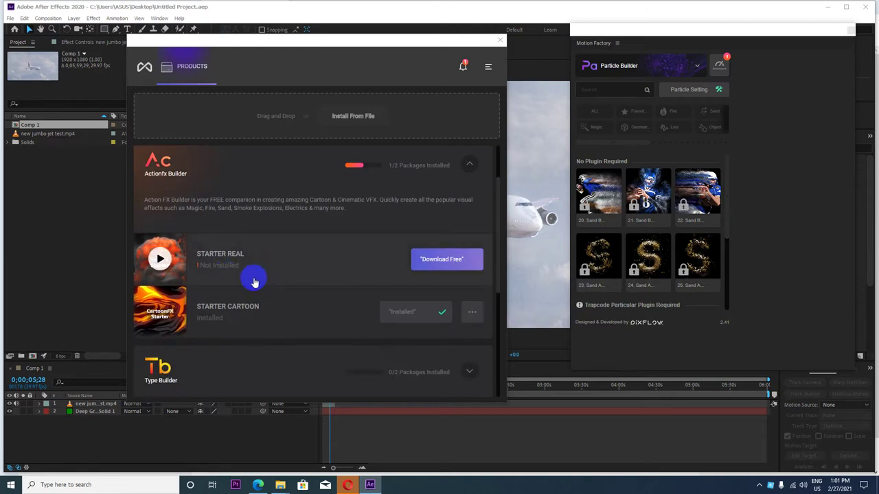
click(445, 270)
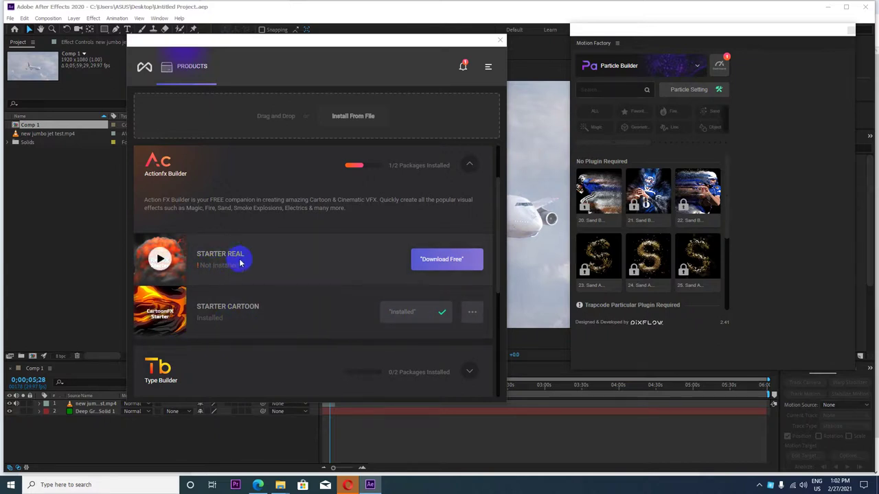
click(451, 255)
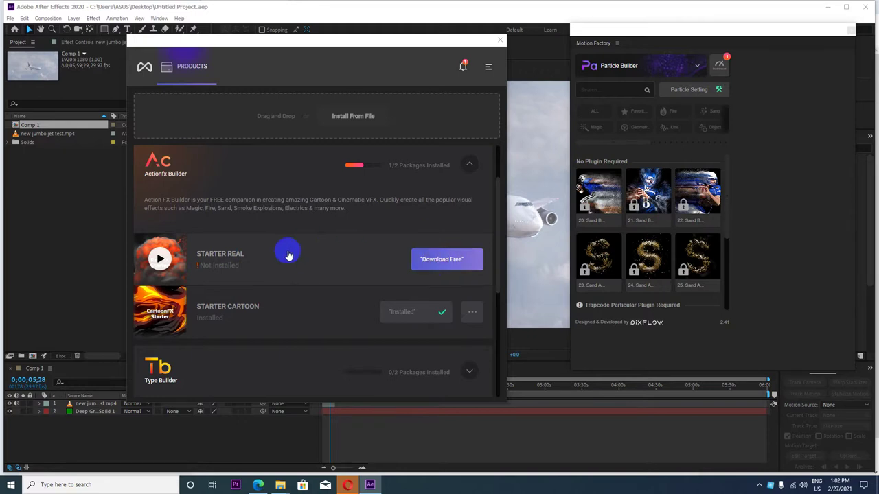
Install sand-pack.mfg, close the summary, and confirm Particle Builder shows 3/4 packages.
click(355, 118)
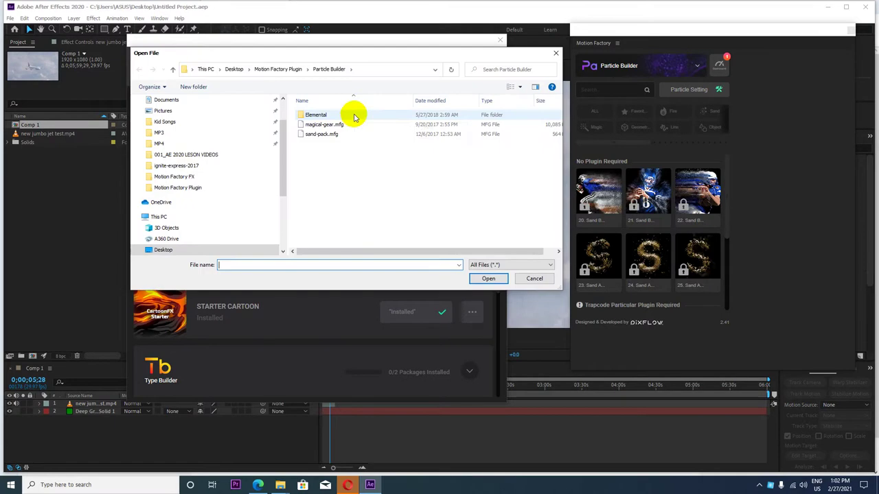
click(330, 133)
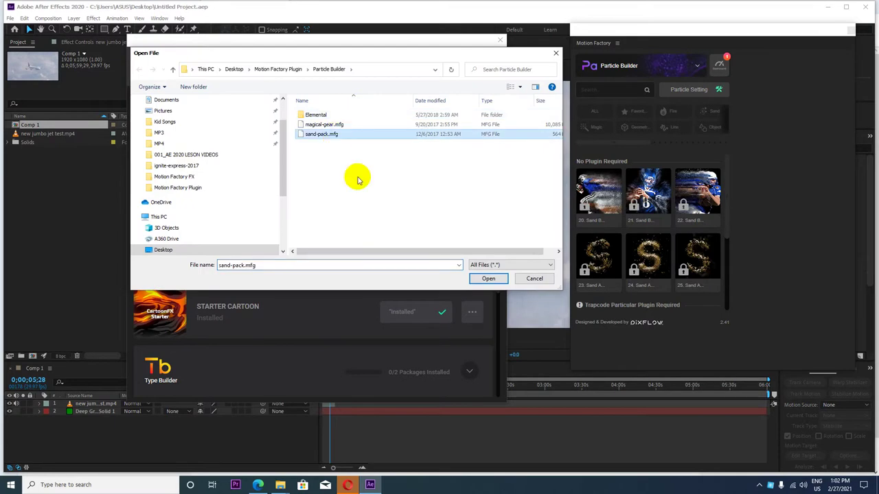
click(479, 276)
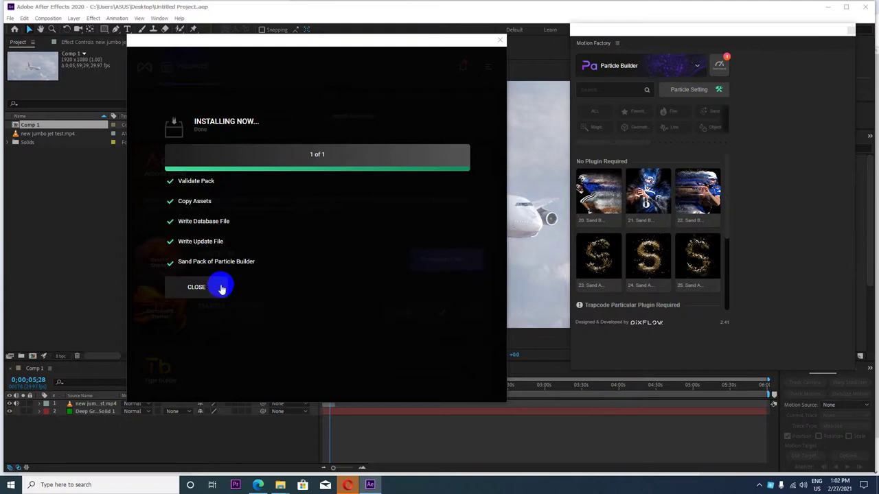
click(206, 287)
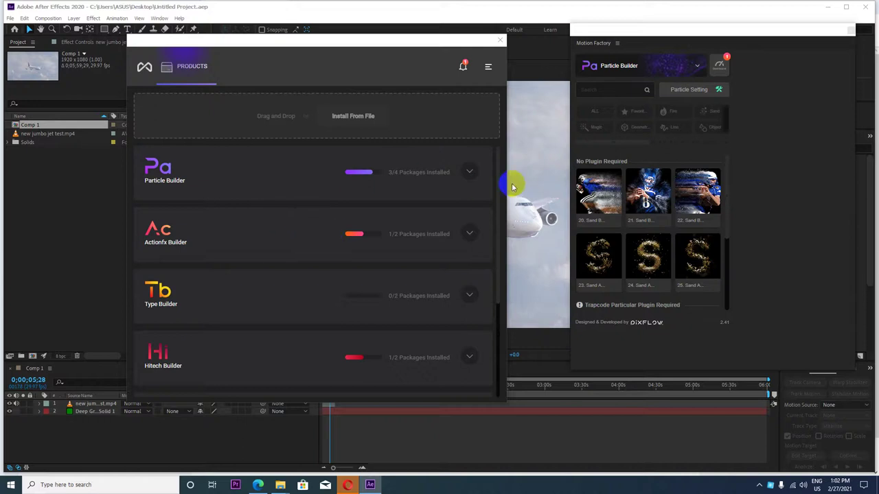
click(470, 172)
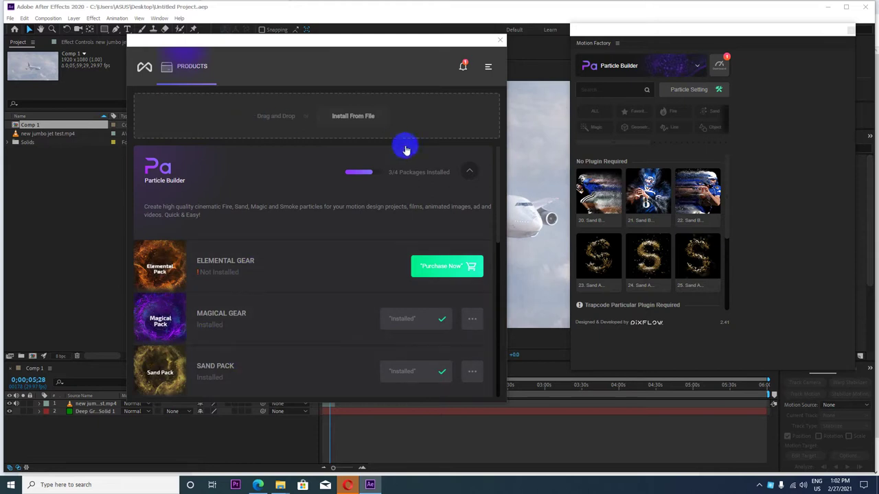
Browse the Elemental folder's Trapcode Particle v3.x and v2.x versions for elemental.mfg.
click(349, 116)
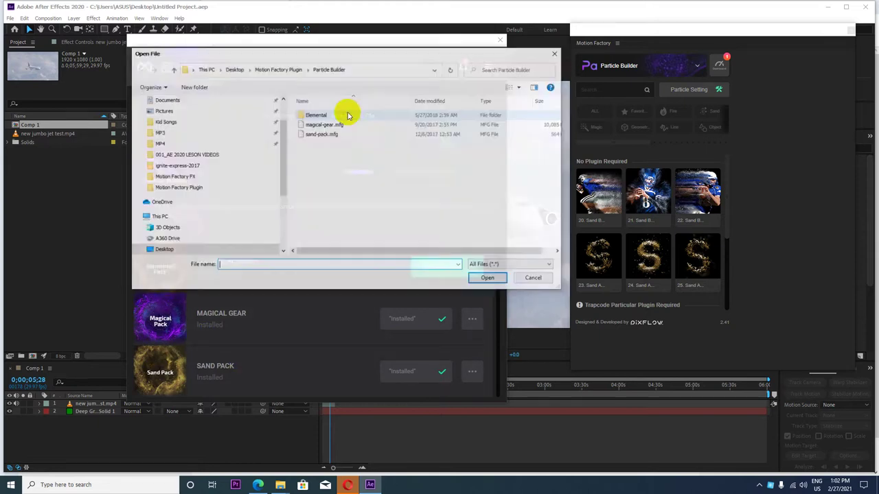
double_click(316, 117)
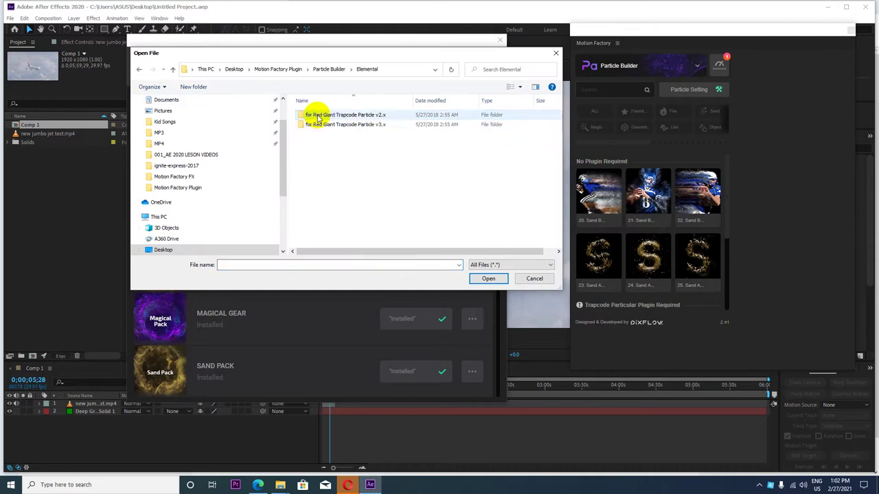
click(336, 126)
double_click(337, 124)
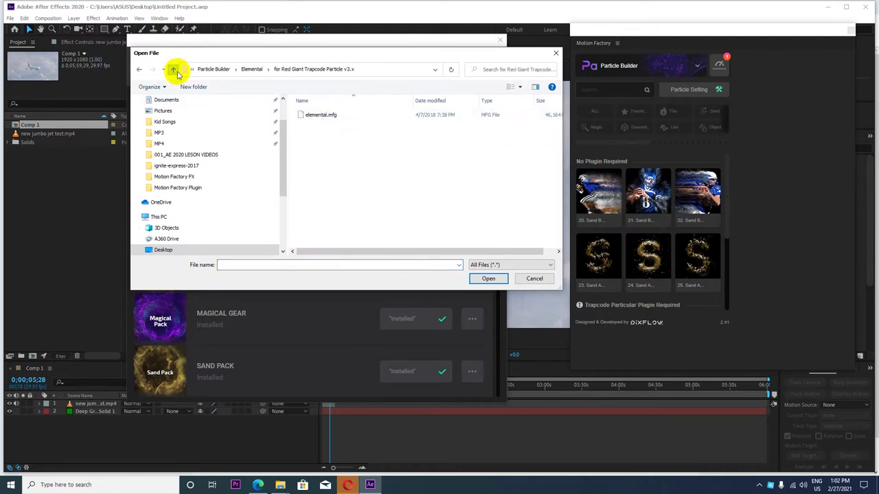
double_click(175, 72)
double_click(312, 114)
click(317, 117)
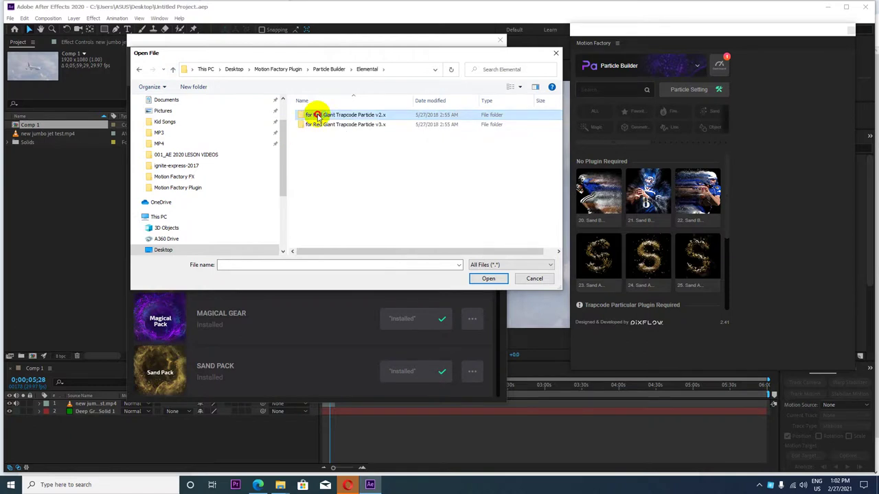
double_click(317, 117)
click(314, 116)
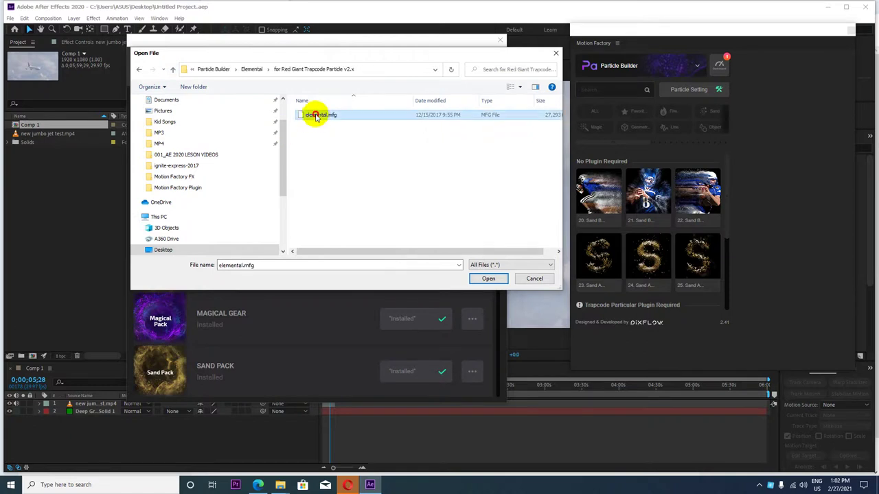
Install elemental.mfg from the Trapcode Particle v3.x folder as Elemental Gear.
click(174, 72)
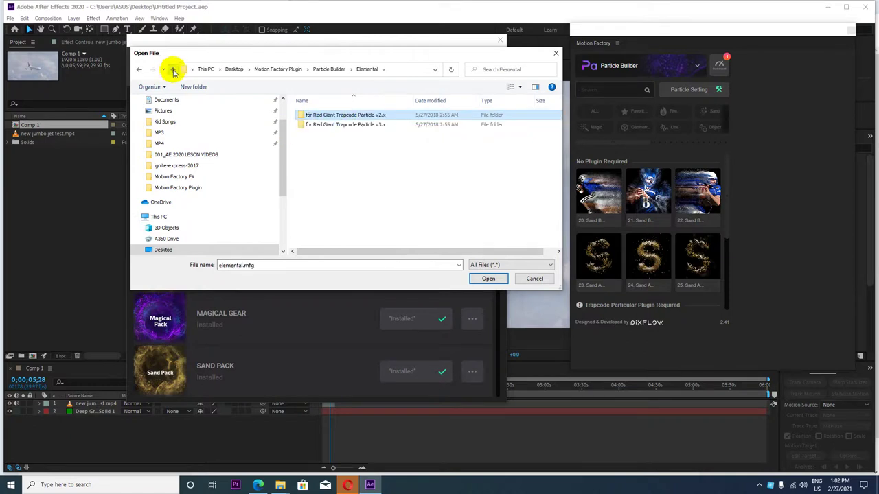
double_click(357, 124)
click(321, 115)
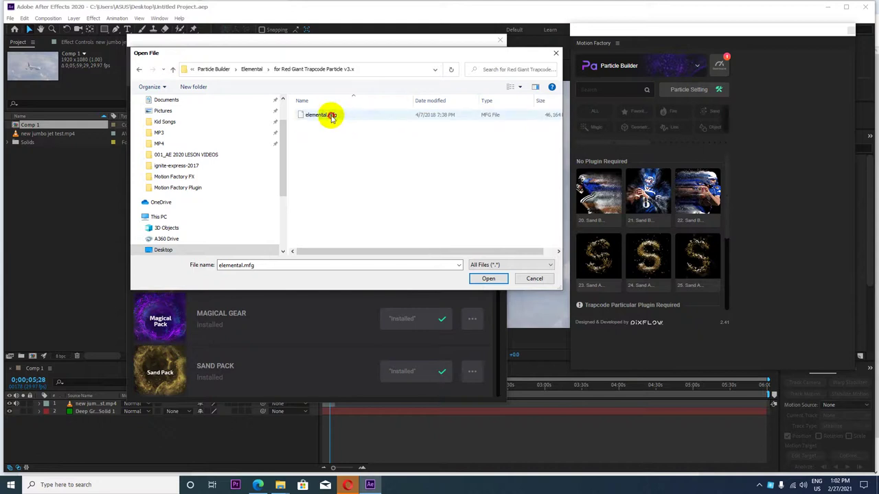
click(483, 278)
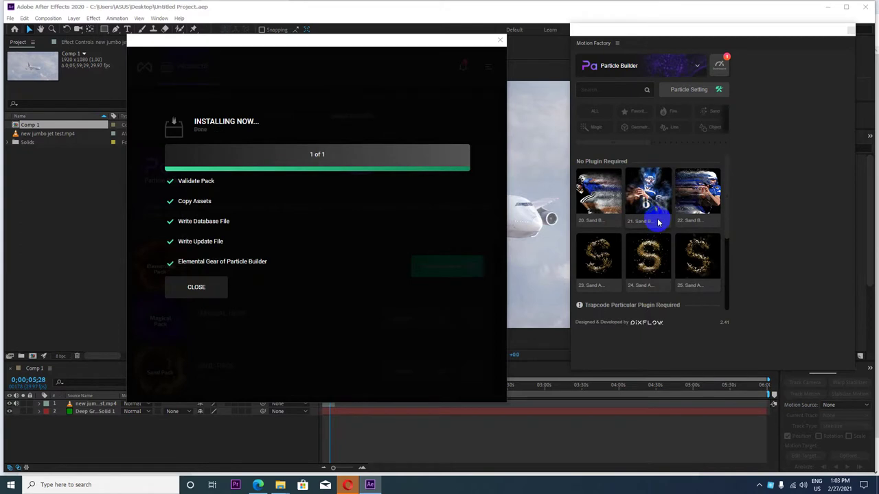
Close the install summary and look over Actionfx Builder's packages.
click(186, 291)
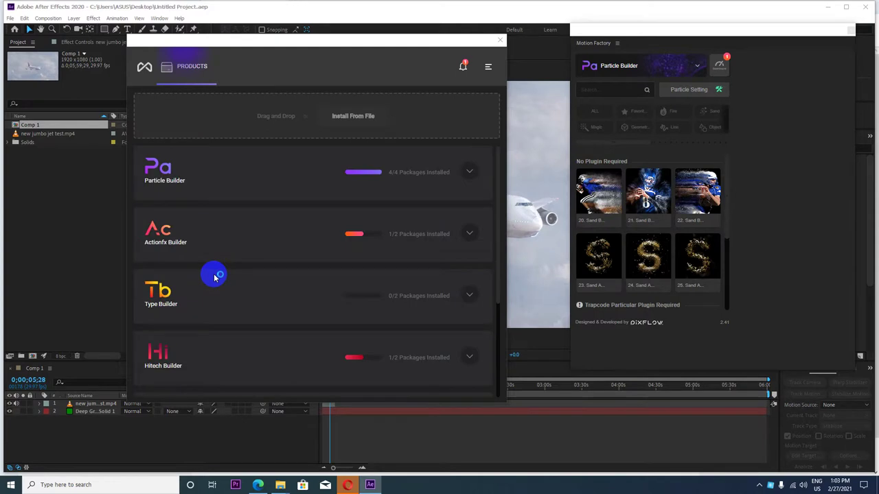
click(467, 236)
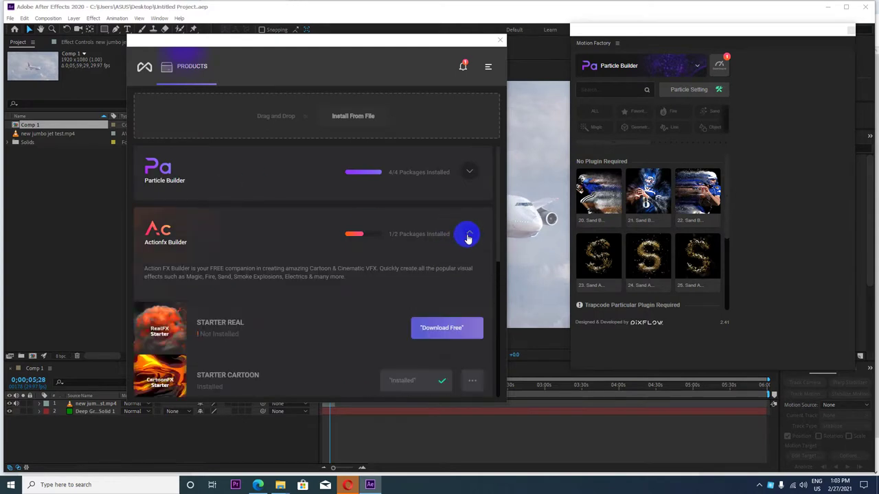
scroll(333, 316, down, 1)
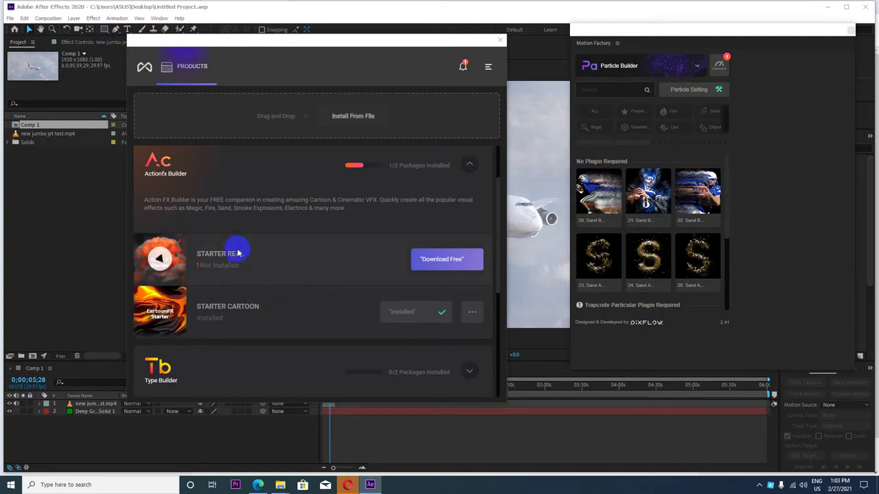
scroll(241, 260, up, 1)
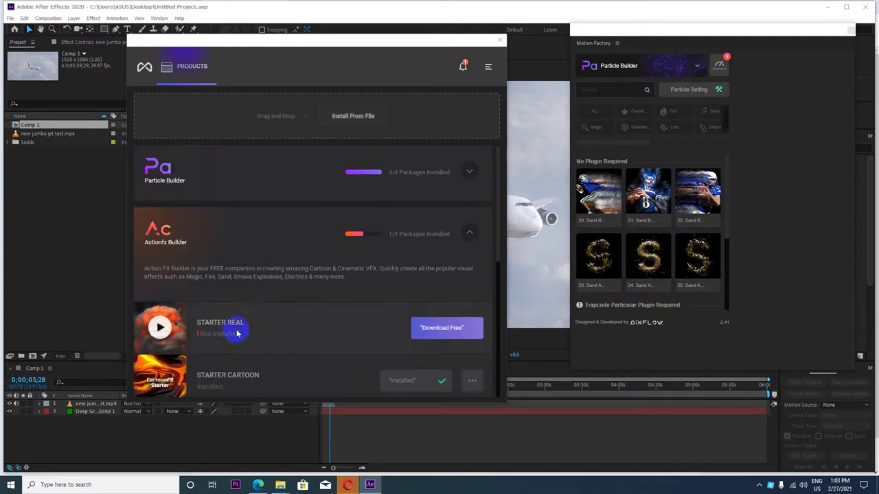
Confirm Particle Builder lists all four packages installed (4/4), then collapse it.
click(467, 172)
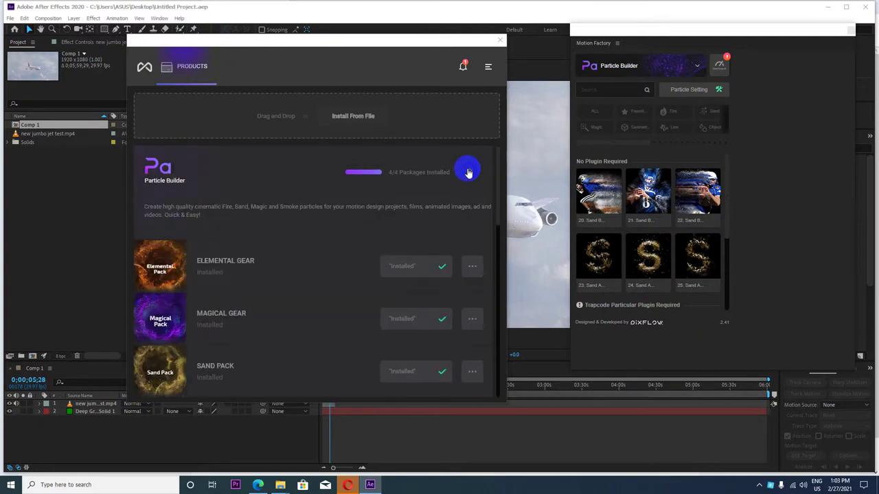
scroll(379, 284, down, 1)
scroll(378, 287, down, 1)
scroll(378, 286, up, 1)
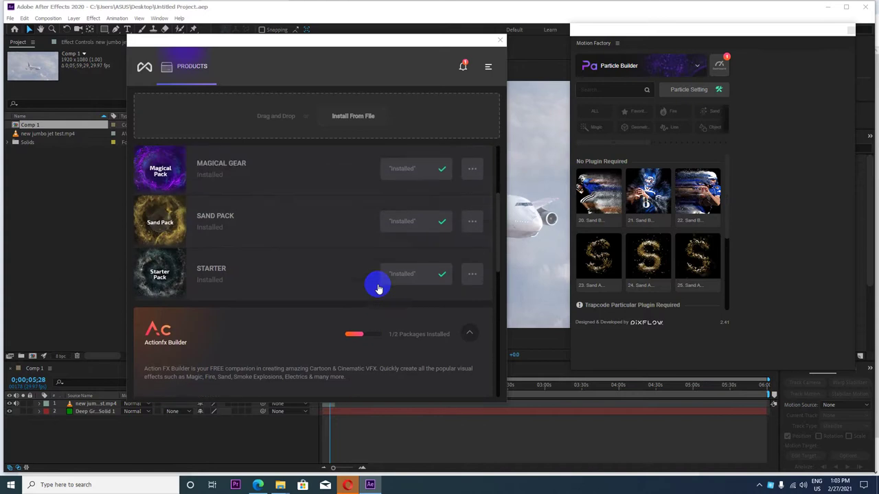
scroll(381, 282, up, 2)
click(471, 168)
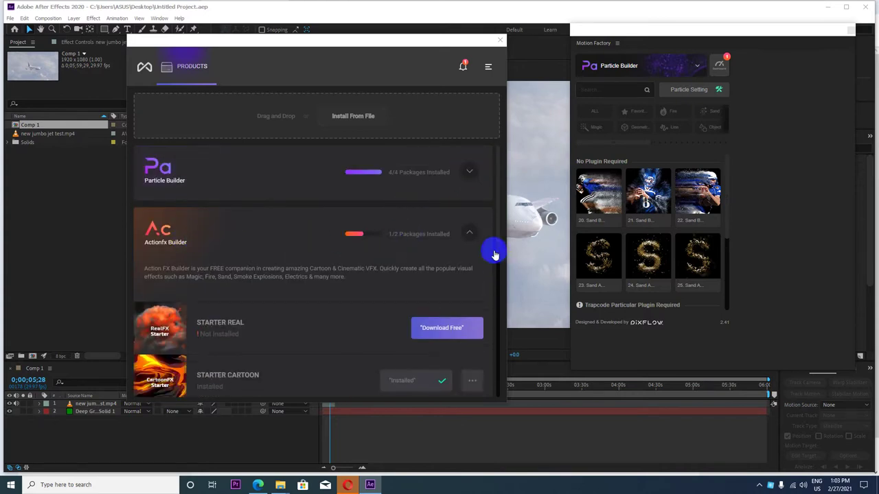
Re-expand Actionfx Builder's packages, still showing 1/2 installed.
click(470, 232)
click(431, 242)
scroll(431, 242, down, 1)
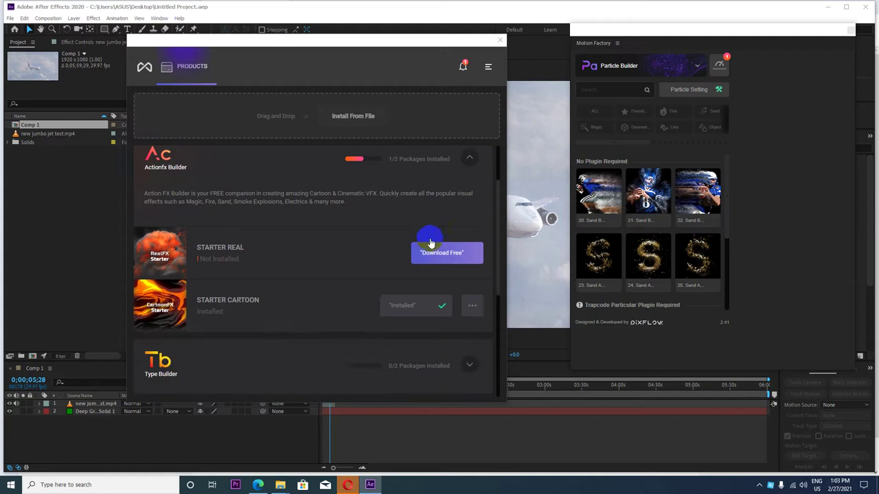
scroll(396, 197, up, 1)
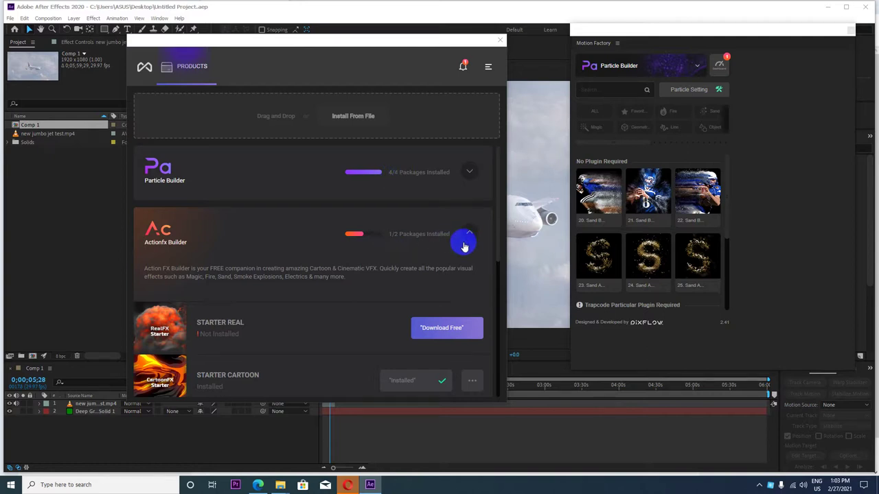
scroll(334, 257, down, 1)
scroll(333, 255, up, 1)
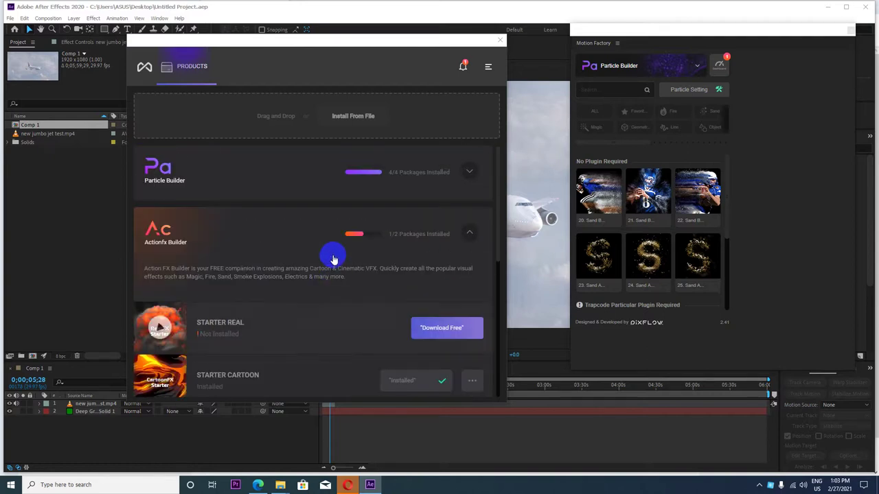
In the file picker, climb up to Motion Factory Plugin, briefly checking Type Builder v5.
click(354, 117)
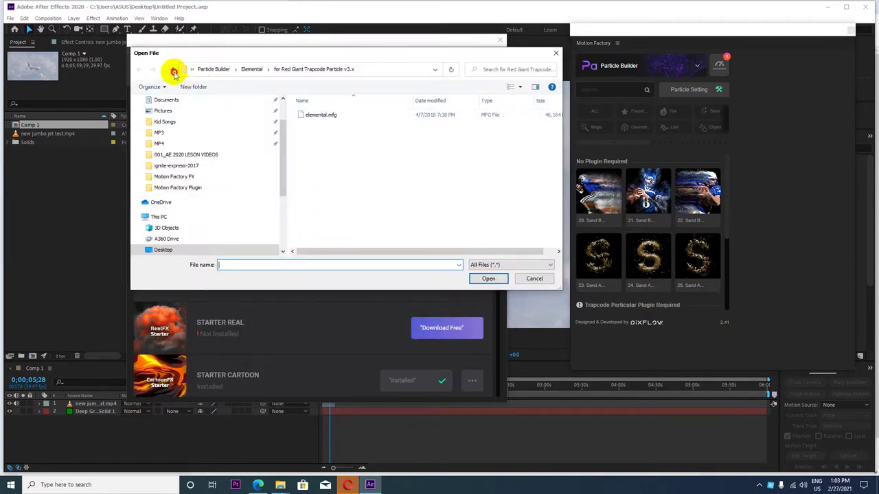
click(174, 71)
click(173, 71)
click(174, 71)
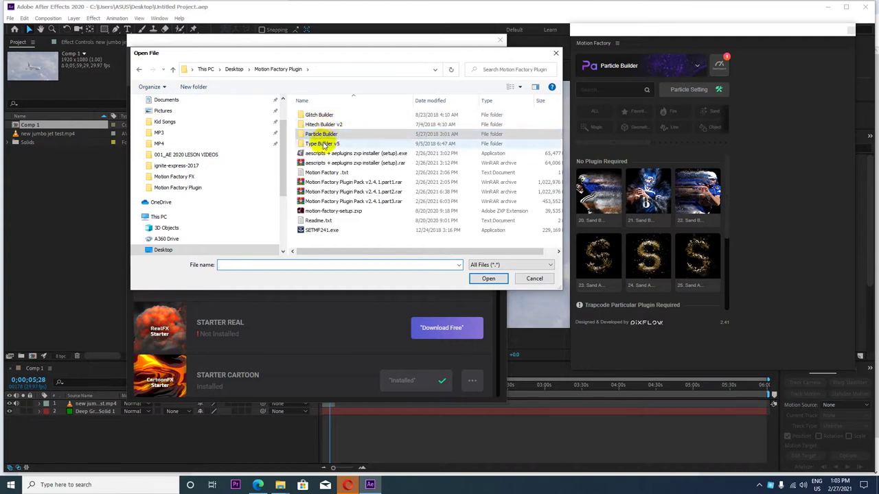
double_click(321, 144)
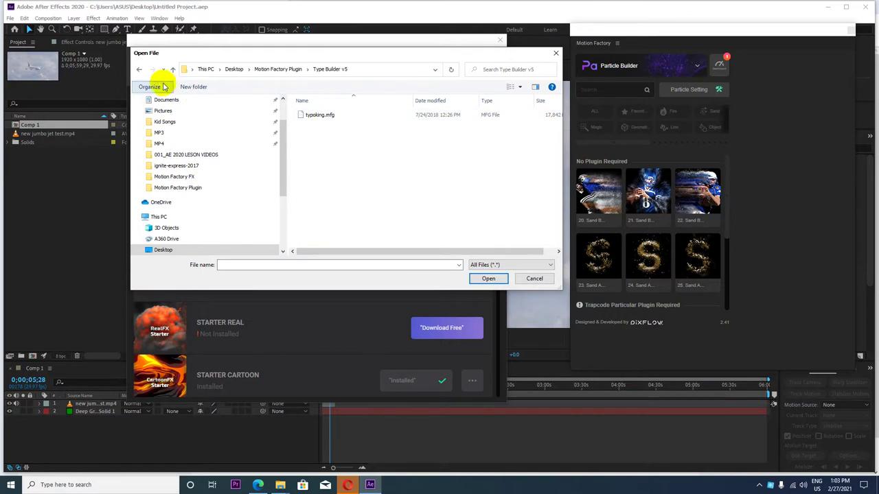
click(173, 69)
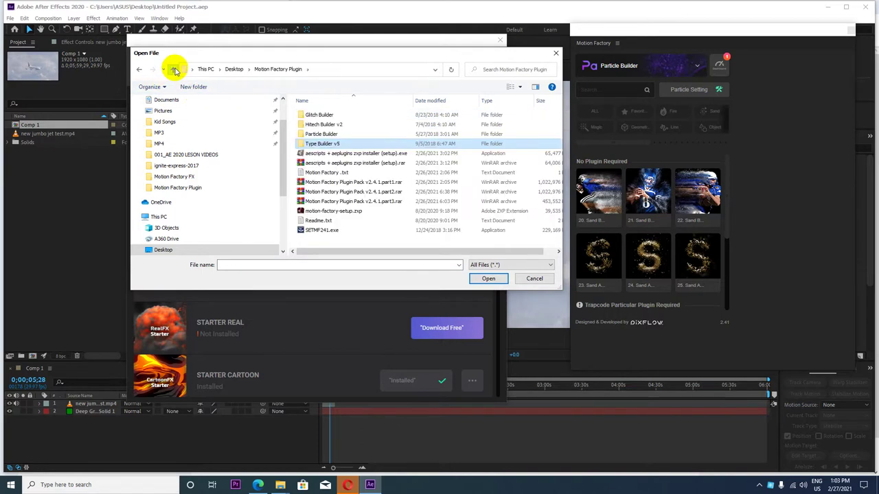
Install quantum-pack01.mfg from Hitech Builder v2 and dismiss the summary.
double_click(330, 124)
click(346, 115)
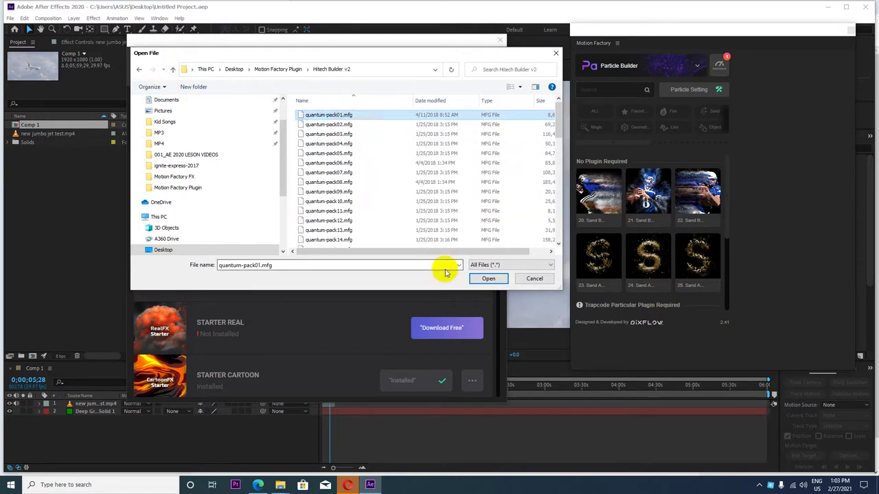
click(476, 278)
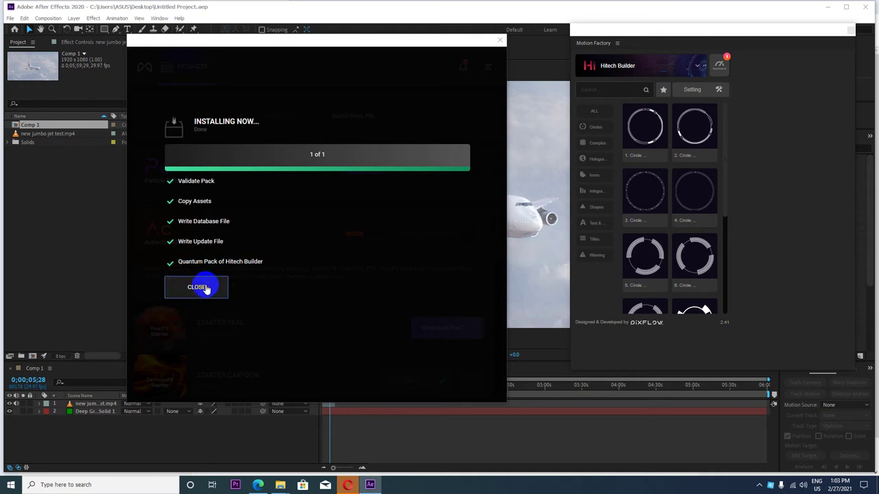
click(204, 287)
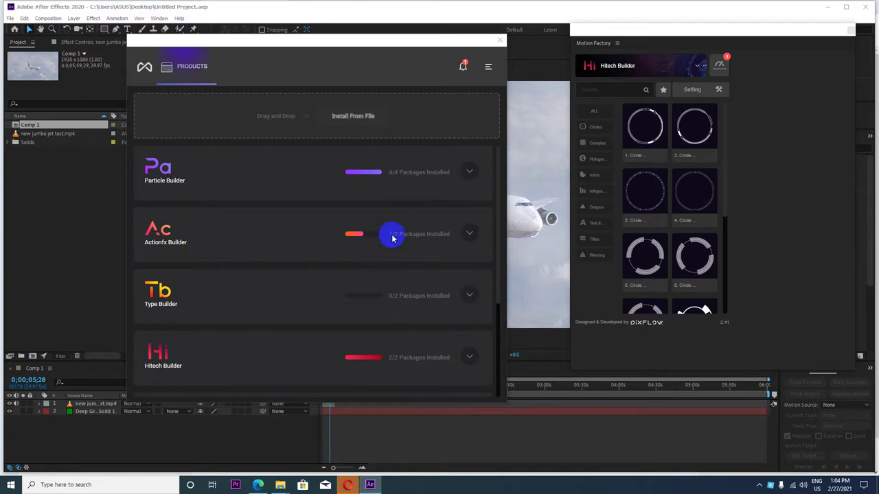
Verify Hitech Builder reads 2/2 in the Products list, then open Install From File.
scroll(392, 236, down, 1)
scroll(404, 287, down, 1)
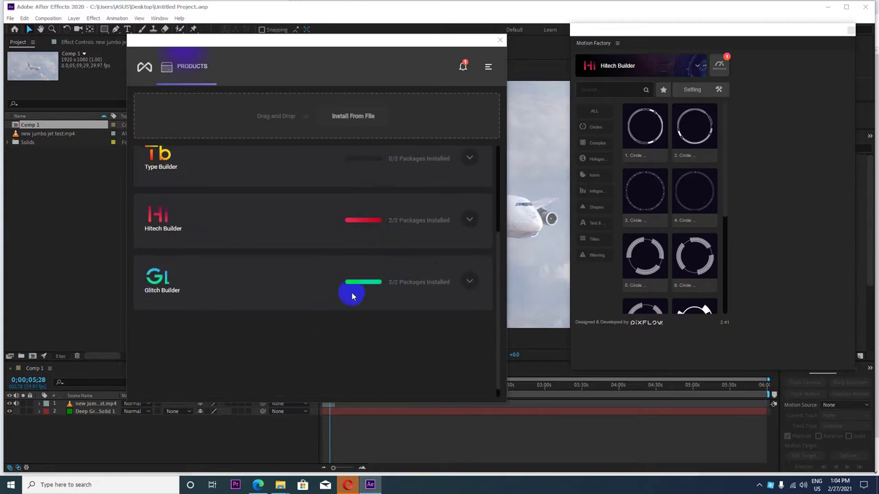
scroll(350, 295, up, 1)
scroll(392, 289, up, 1)
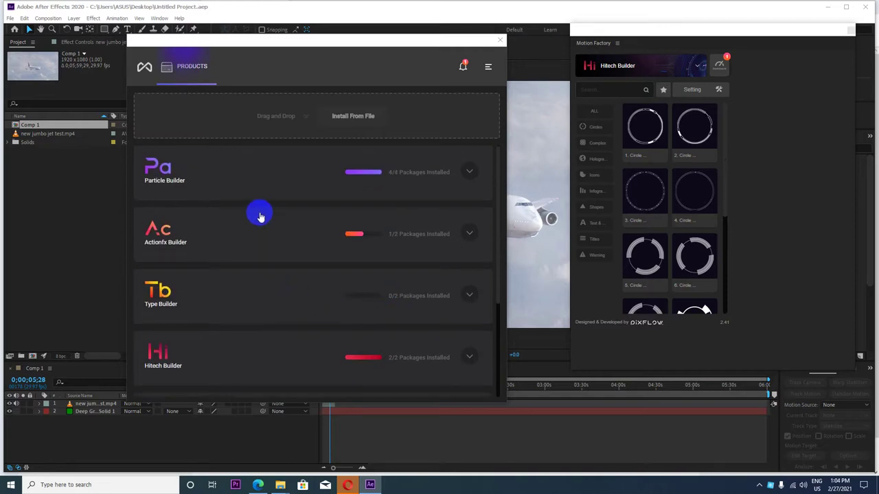
click(350, 116)
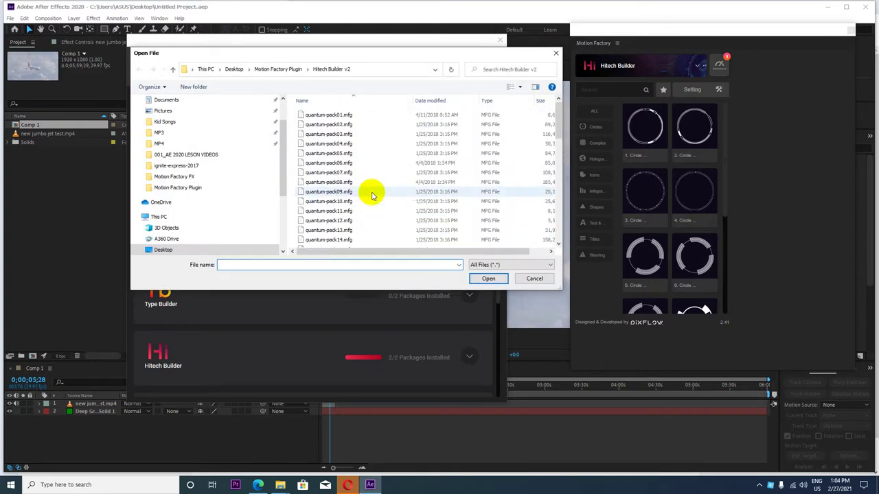
Install glitch-pack.mfg from the Glitch Builder folder and dismiss the finished summary.
click(171, 69)
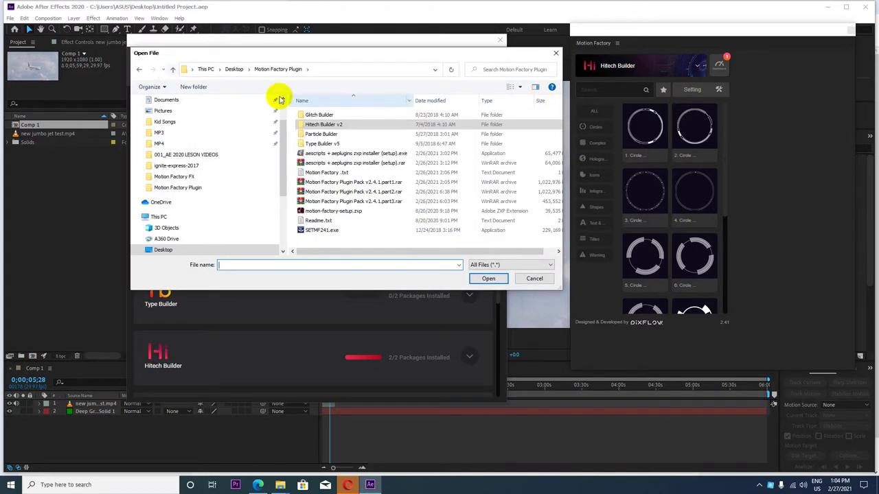
double_click(318, 114)
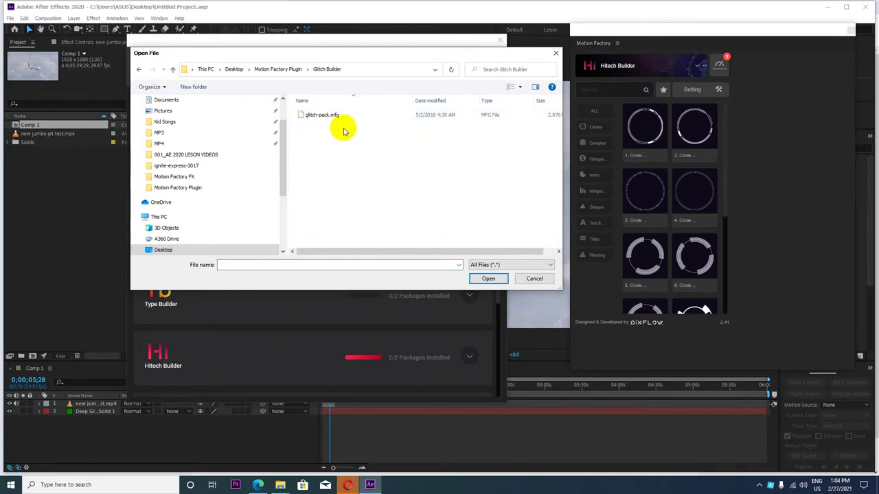
mouse_move(321, 53)
mouse_down()
mouse_move(482, 69)
mouse_move(433, 57)
mouse_up()
click(443, 119)
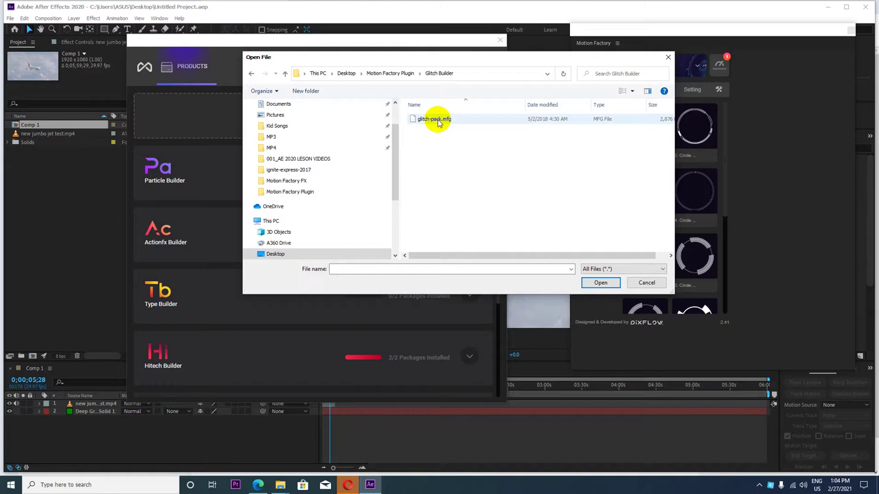
click(597, 282)
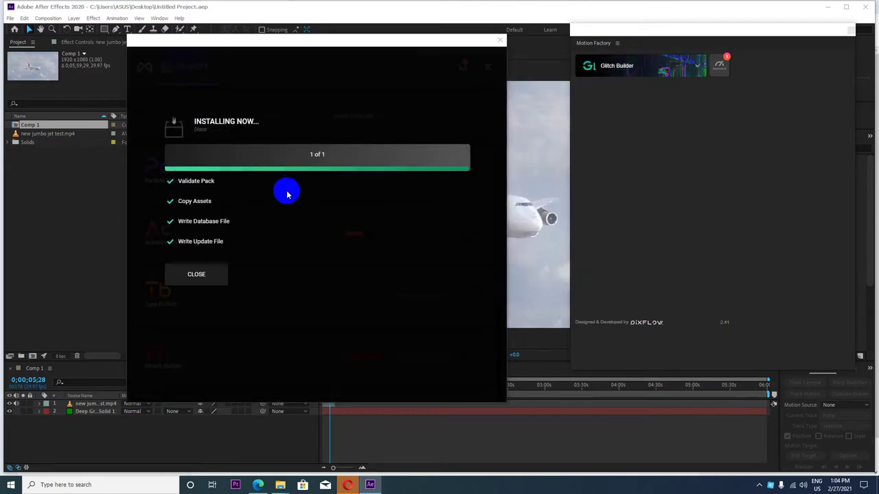
click(199, 273)
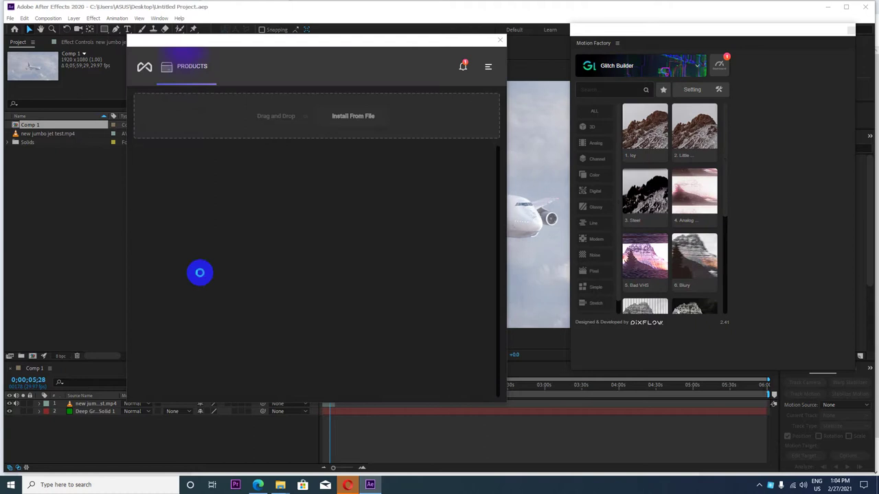
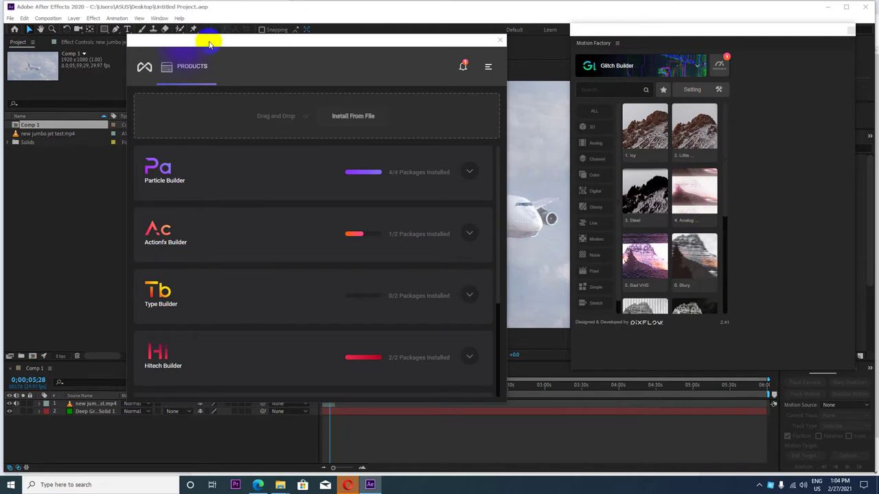
Install typoking.mfg from Motion Factory Plugin > Type Builder v5 and close the finished installer.
click(344, 114)
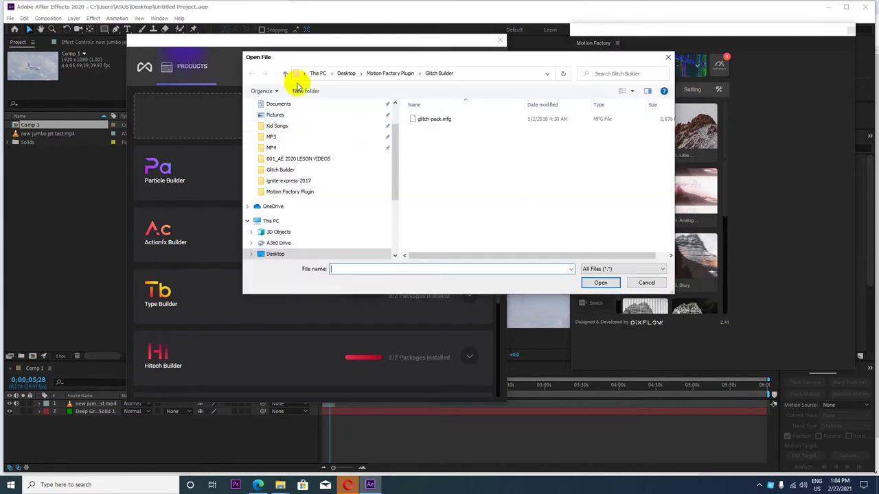
click(283, 73)
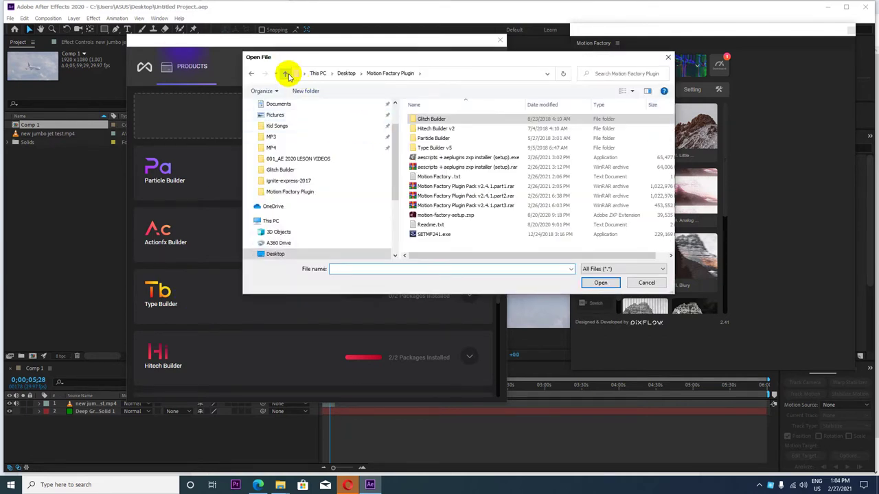
double_click(427, 148)
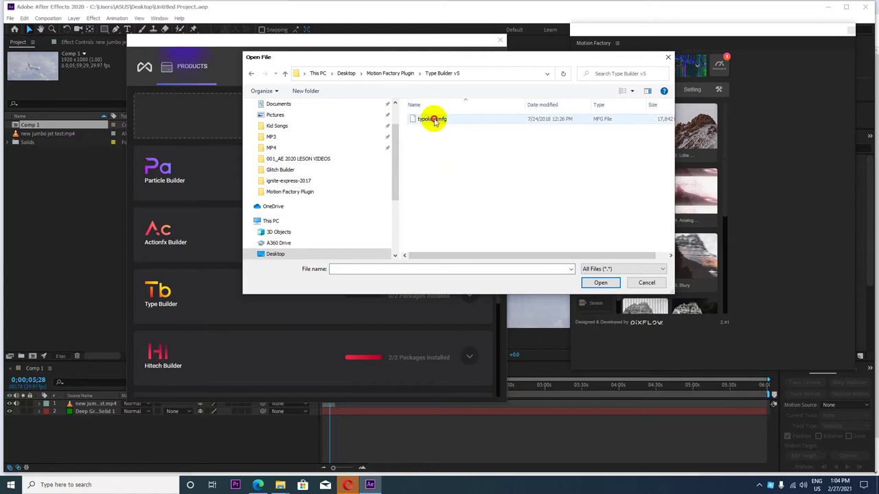
click(429, 119)
click(601, 283)
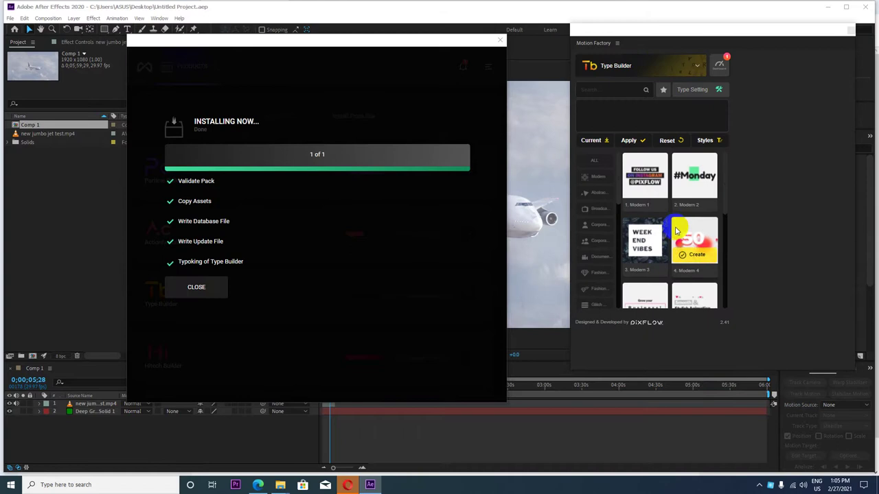
click(191, 288)
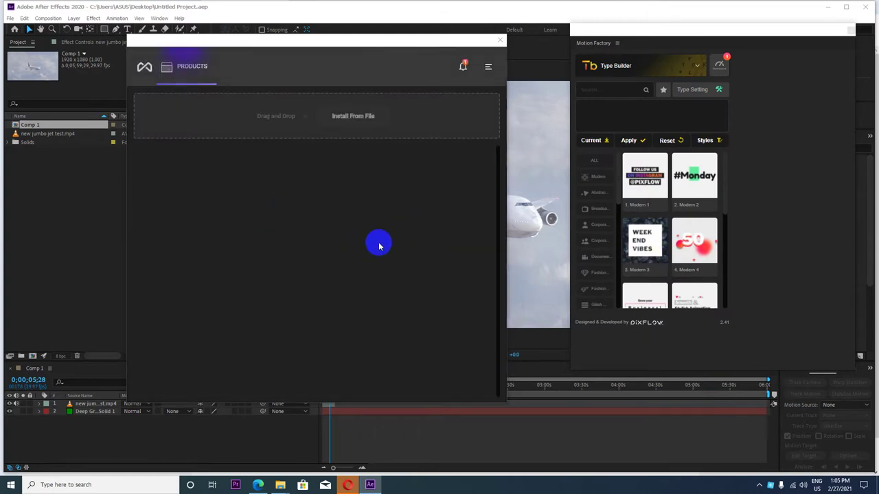
Expand Actionfx Builder to show Starter Cartoon installed and Starter Real not installed.
scroll(371, 247, down, 2)
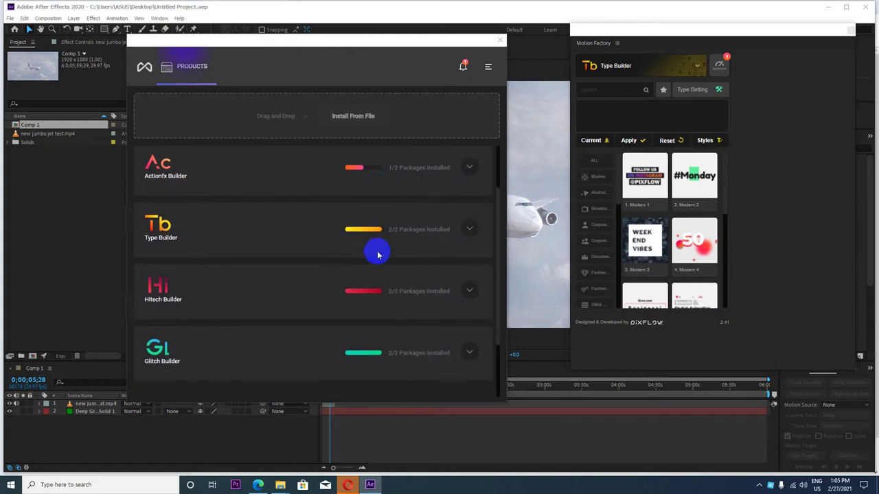
scroll(378, 249, down, 2)
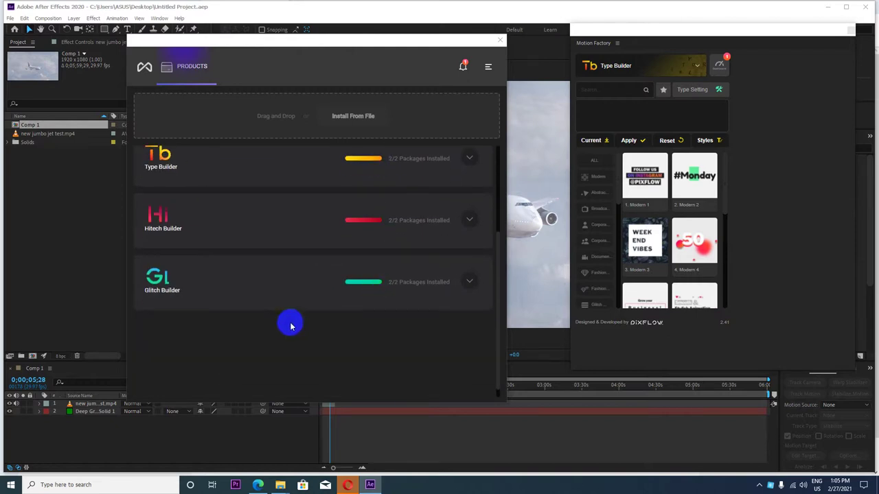
scroll(291, 323, up, 2)
scroll(175, 362, up, 2)
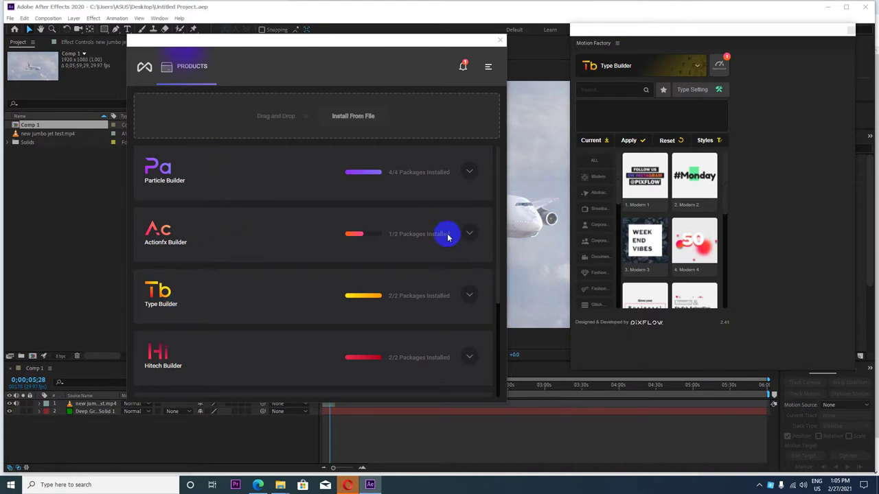
click(467, 232)
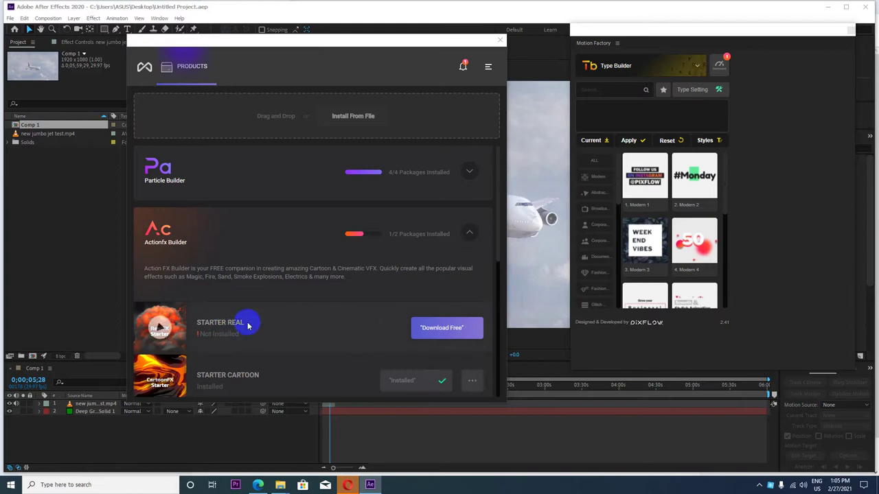
scroll(249, 322, down, 1)
click(463, 260)
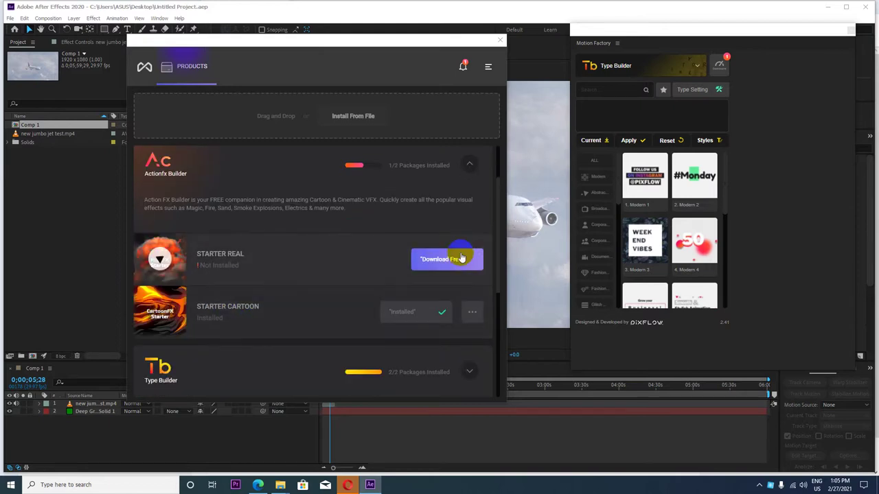
scroll(363, 267, up, 1)
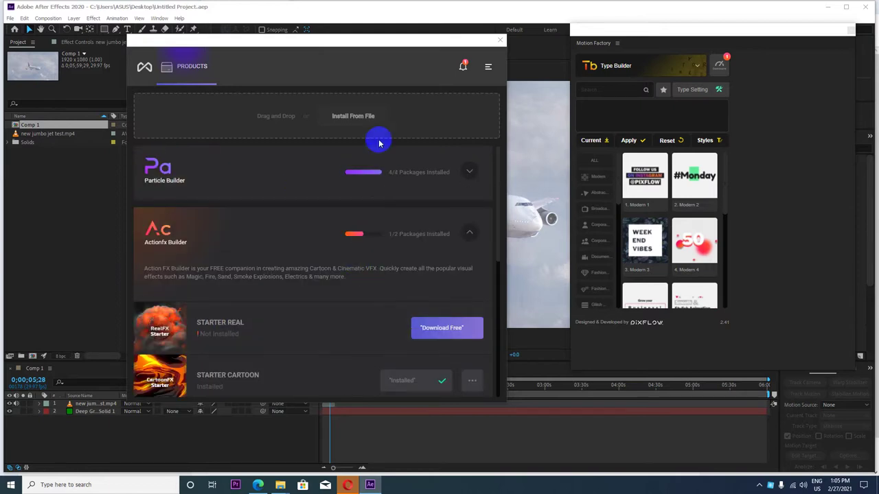
Browse the Particle Builder, Elemental, Hitech Builder v2 and Glitch Builder plugin folders via Install From File.
click(366, 114)
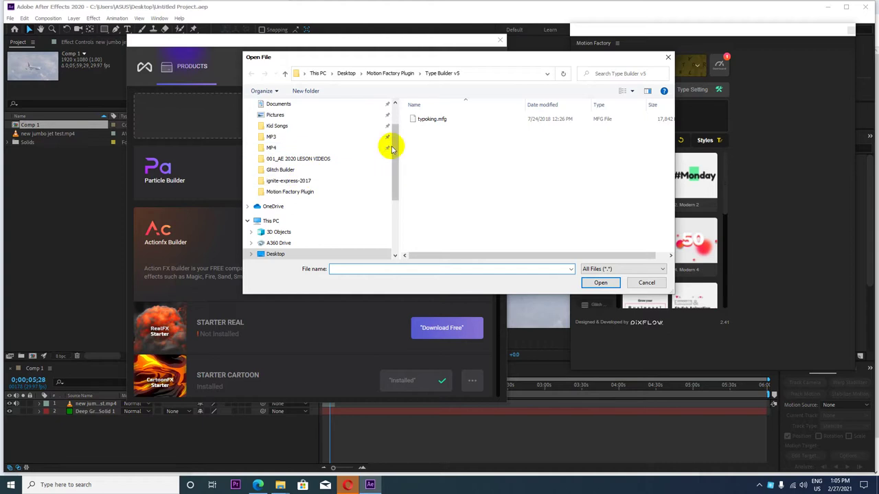
click(285, 73)
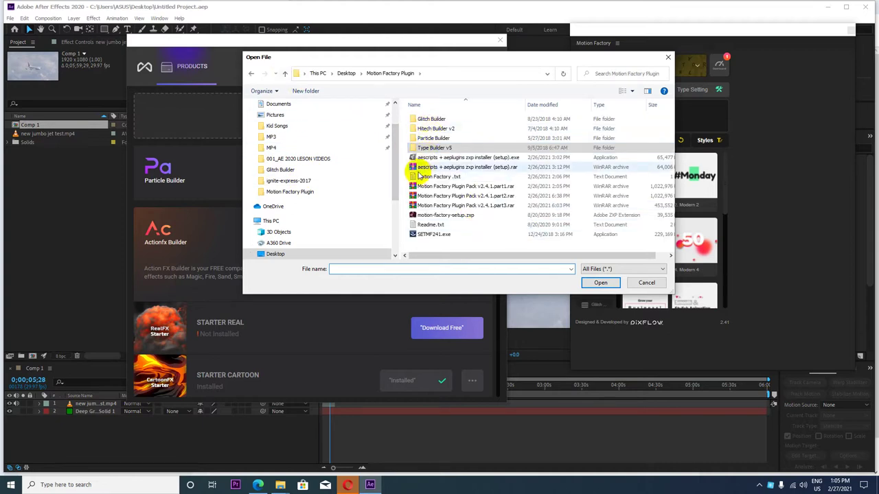
double_click(437, 139)
double_click(428, 119)
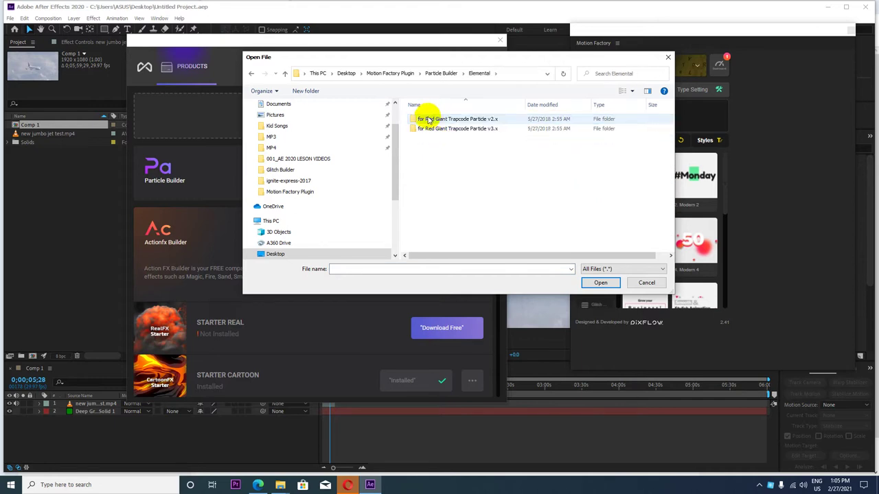
click(251, 73)
click(251, 73)
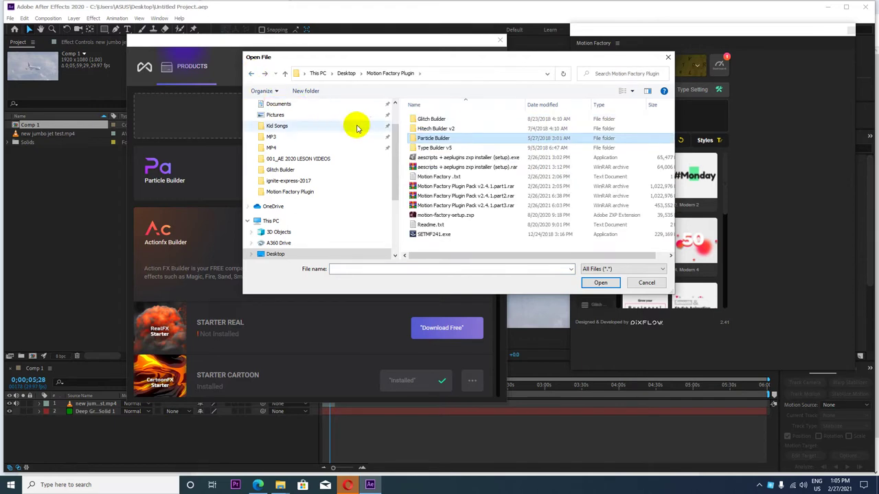
double_click(433, 129)
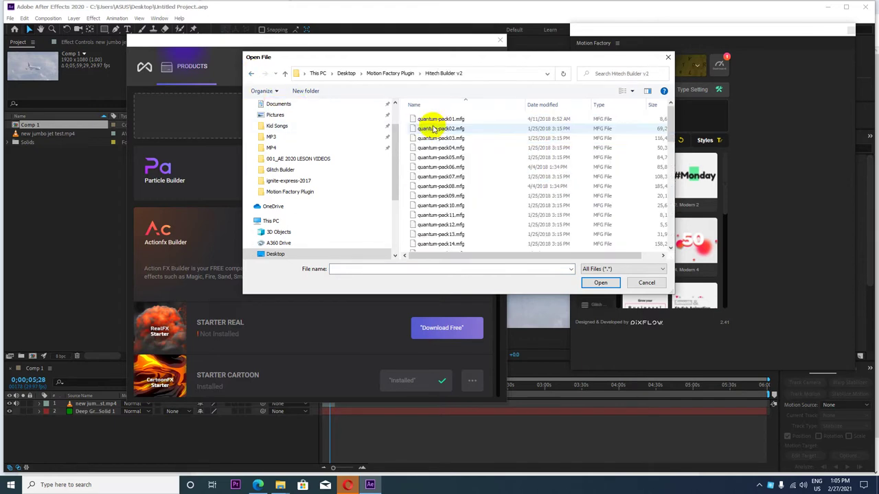
click(251, 73)
double_click(431, 119)
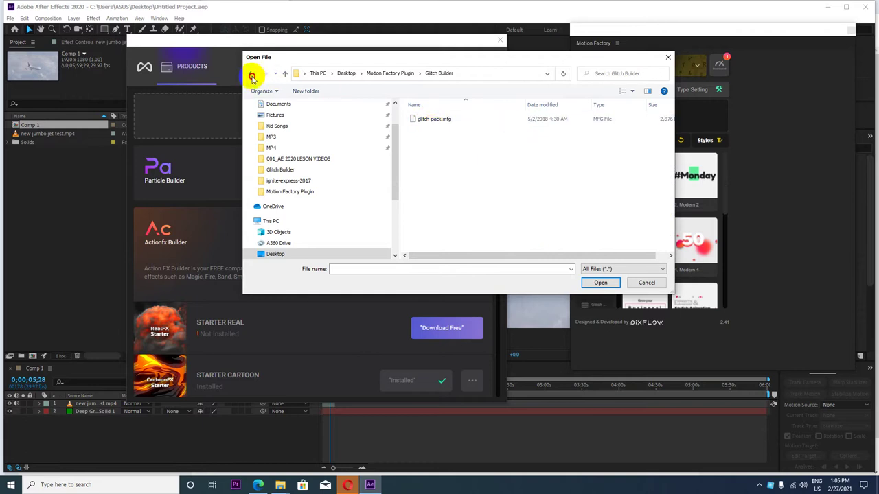
click(251, 74)
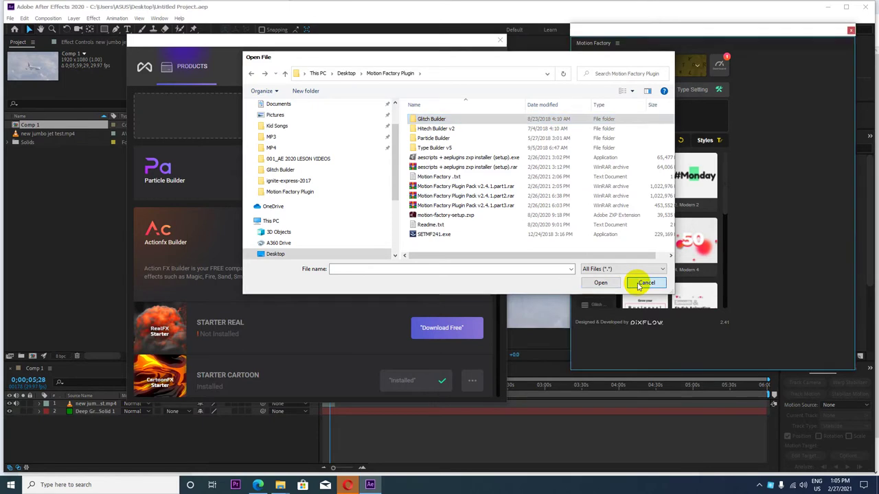
Cancel the file browser without installing and request the free Starter Real download.
click(644, 283)
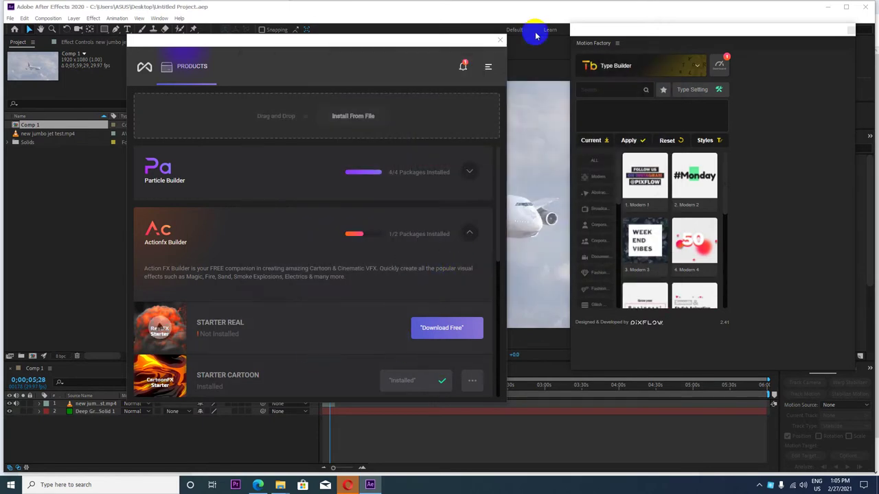
mouse_move(230, 333)
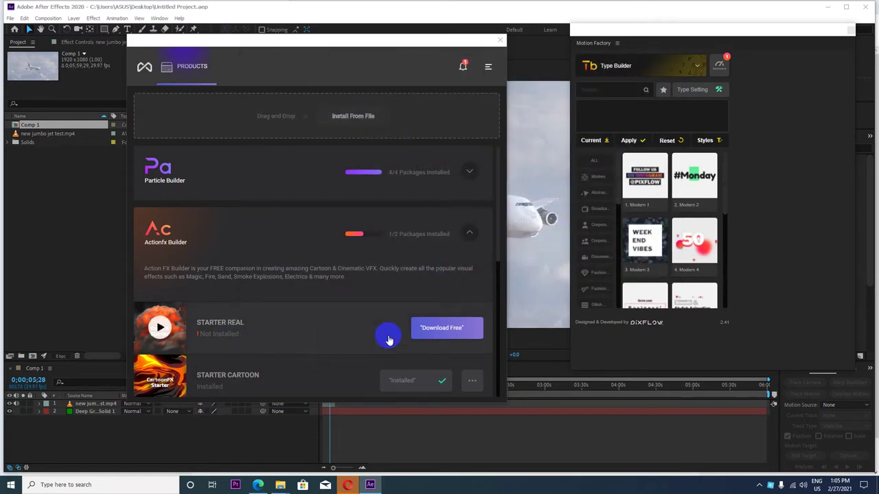
click(439, 329)
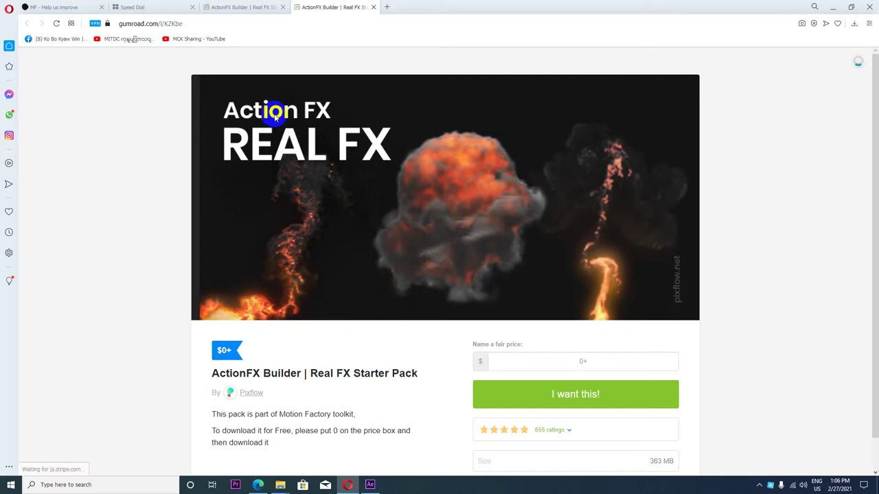
Name a fair price of 0 for the Real FX Starter Pack and proceed with I want this!
scroll(342, 243, down, 1)
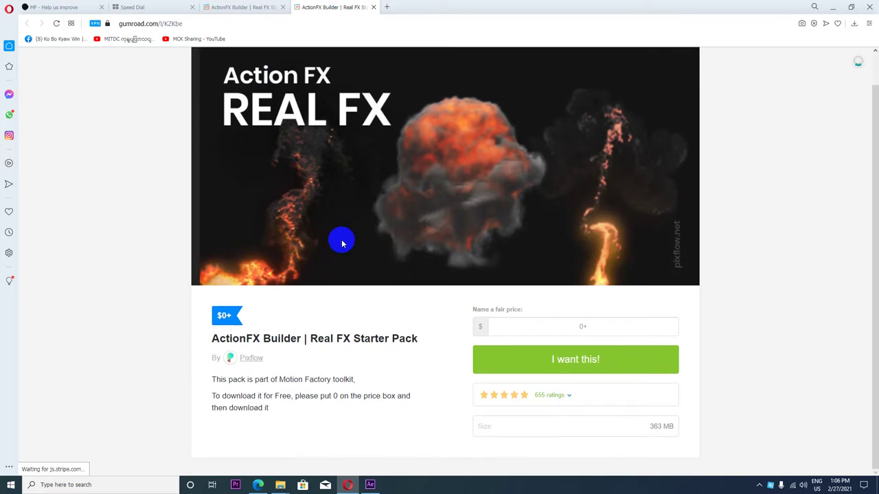
click(584, 327)
click(575, 363)
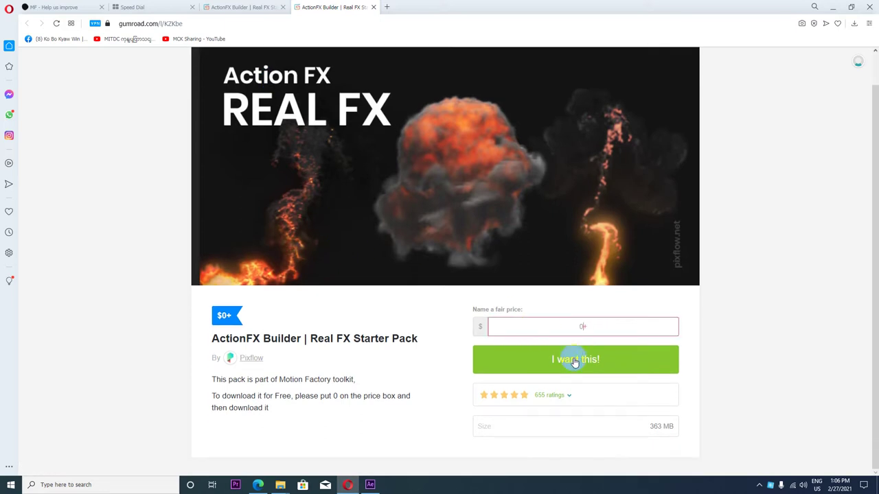
click(581, 328)
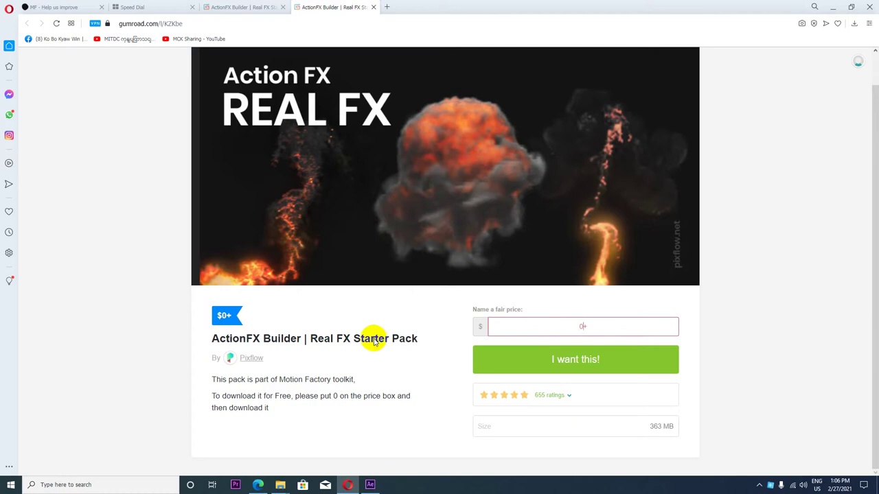
text(0)
click(562, 359)
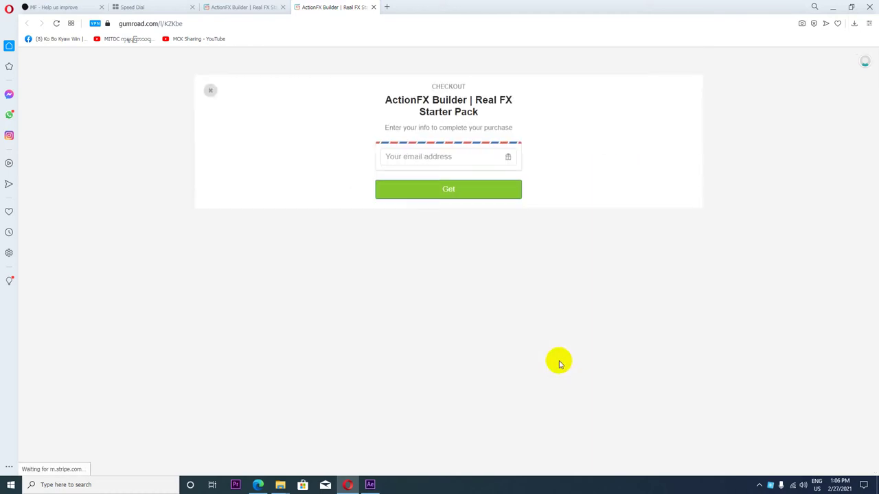
Fill in the buyer's e-mail address and submit with Get to confirm the $0 purchase.
click(405, 156)
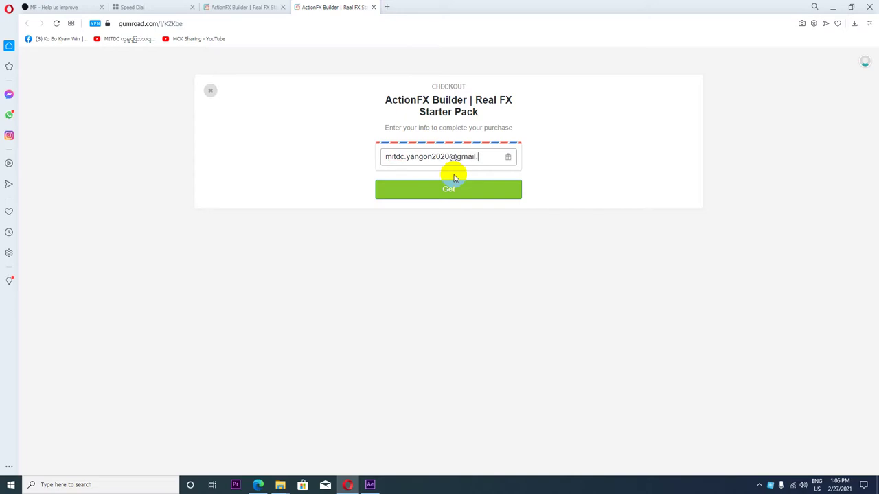
click(442, 192)
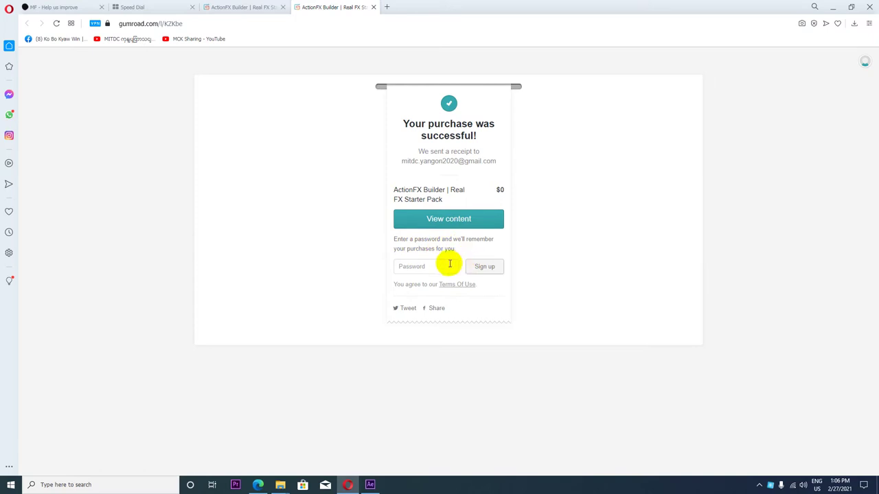
Enter an account password and sign up to save the purchase.
click(426, 262)
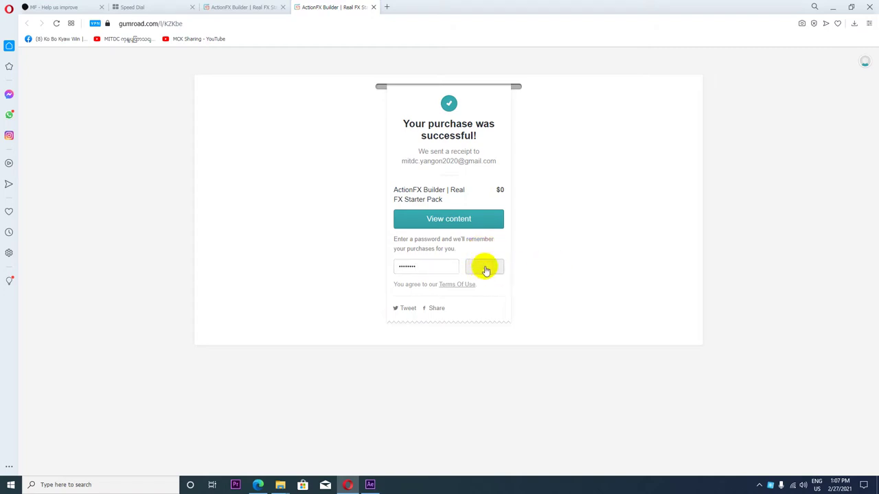
drag(439, 267, 284, 254)
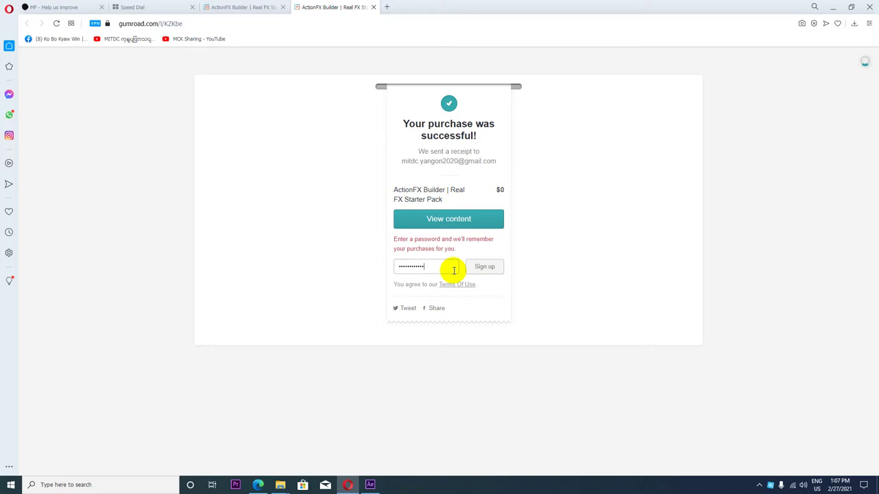
click(480, 270)
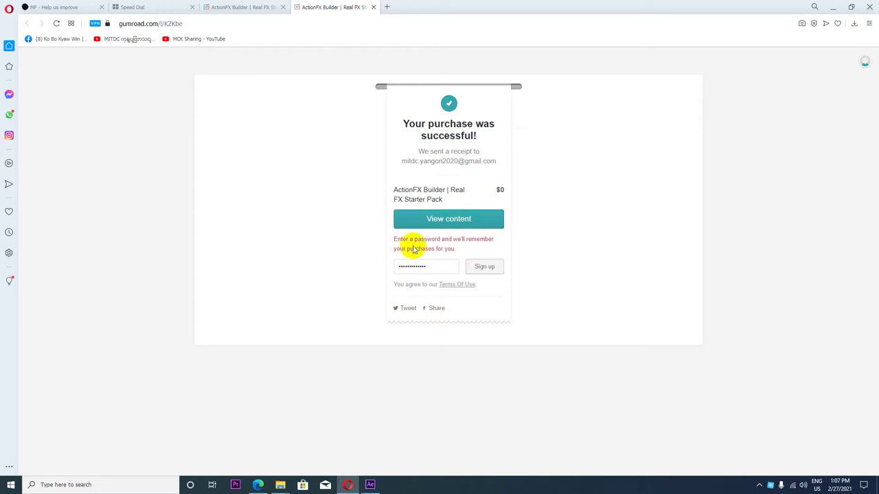
Open the pack's content page in a new tab, then minimize the browser to reveal After Effects.
click(457, 223)
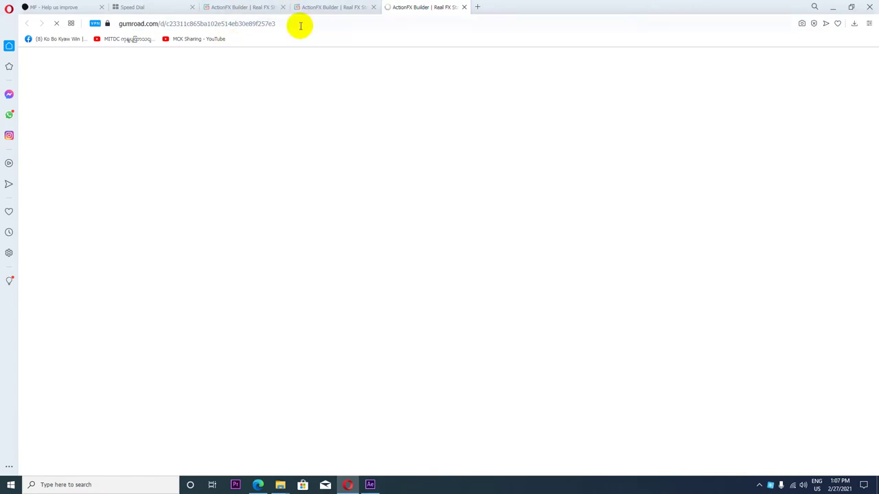
click(339, 7)
click(432, 6)
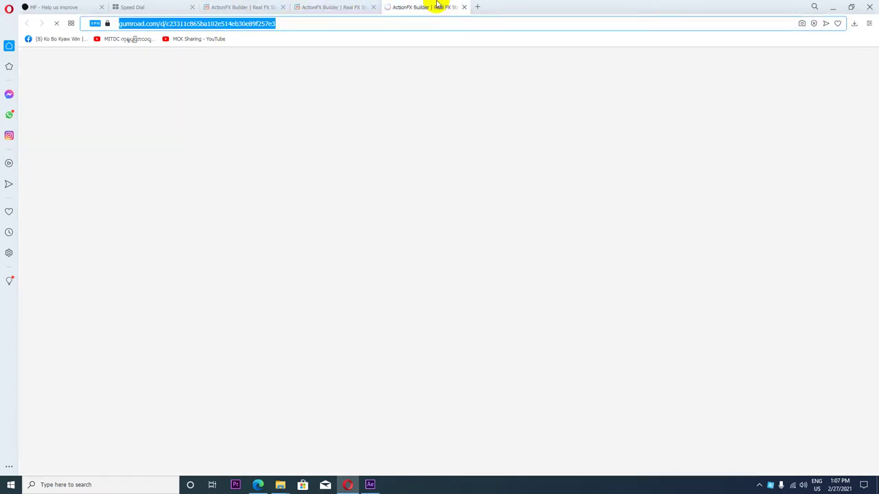
click(256, 6)
click(401, 6)
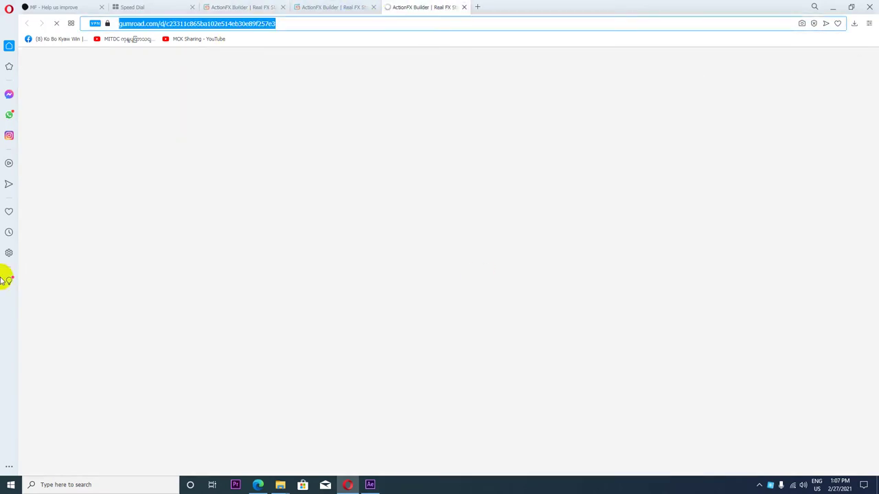
click(843, 7)
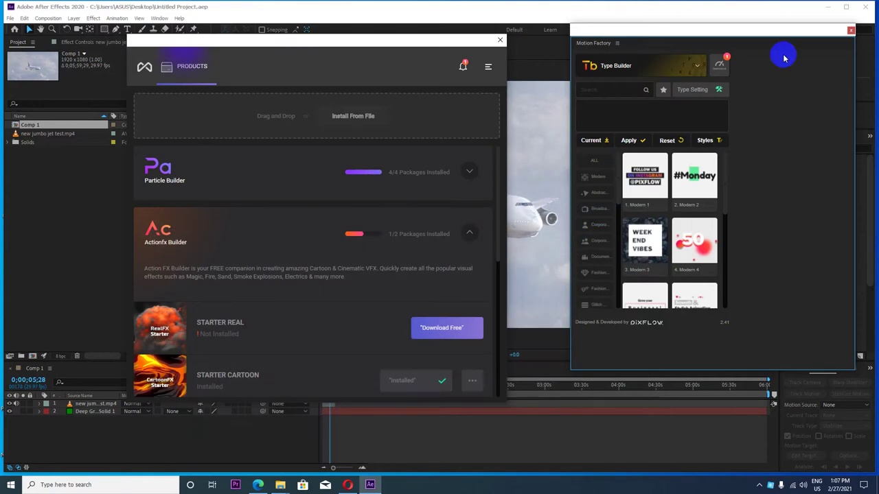
Open the Pixflow purchase email via the Gmail Inbox bookmark, then return to the Gumroad content page.
click(267, 486)
click(558, 6)
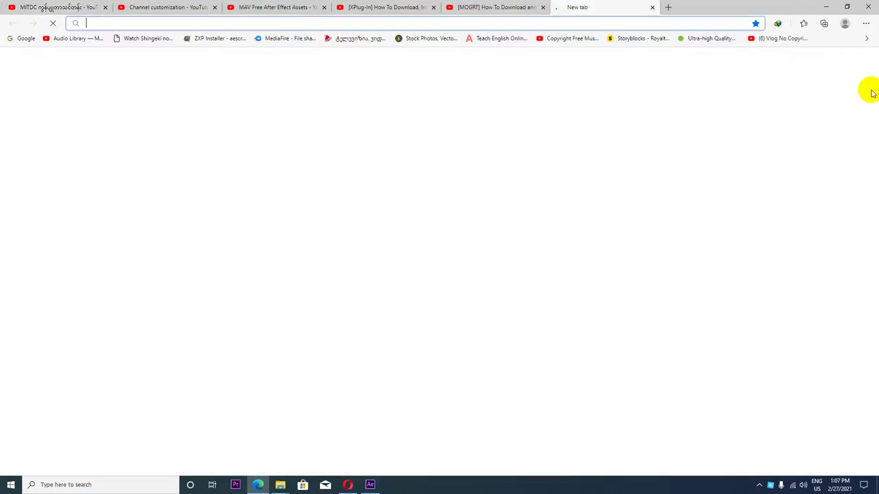
click(866, 37)
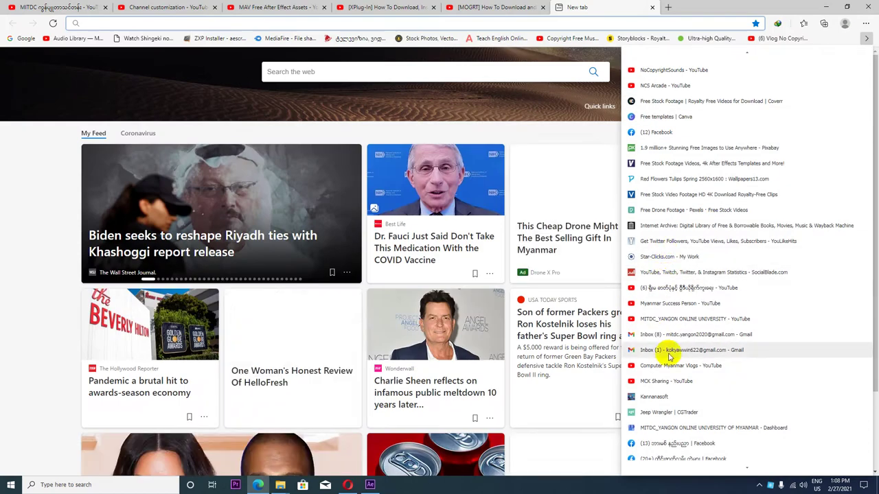
scroll(669, 355, down, 1)
click(690, 318)
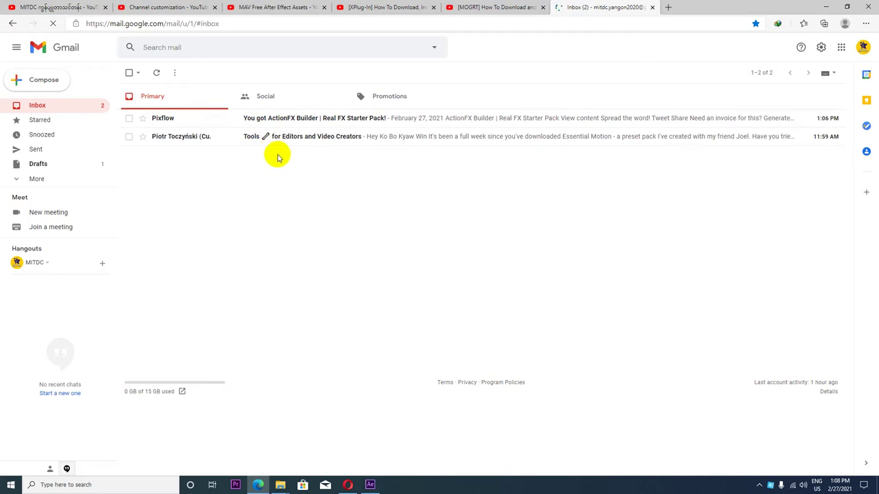
click(307, 121)
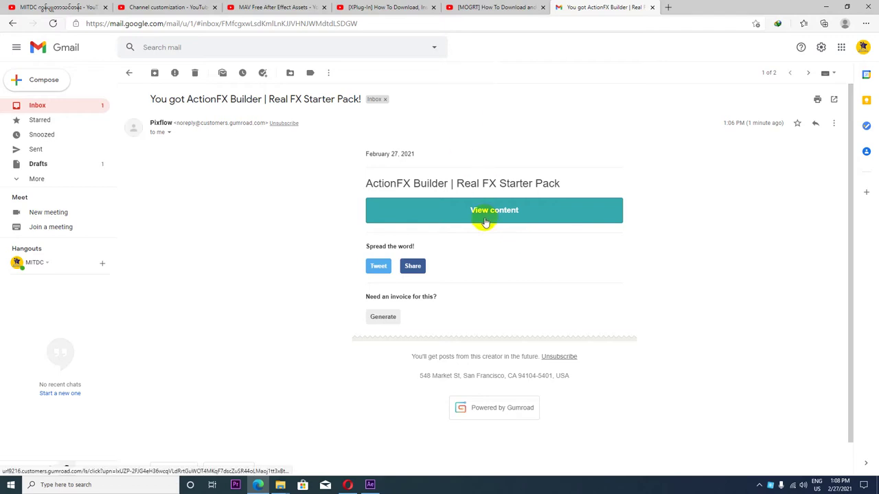
click(348, 484)
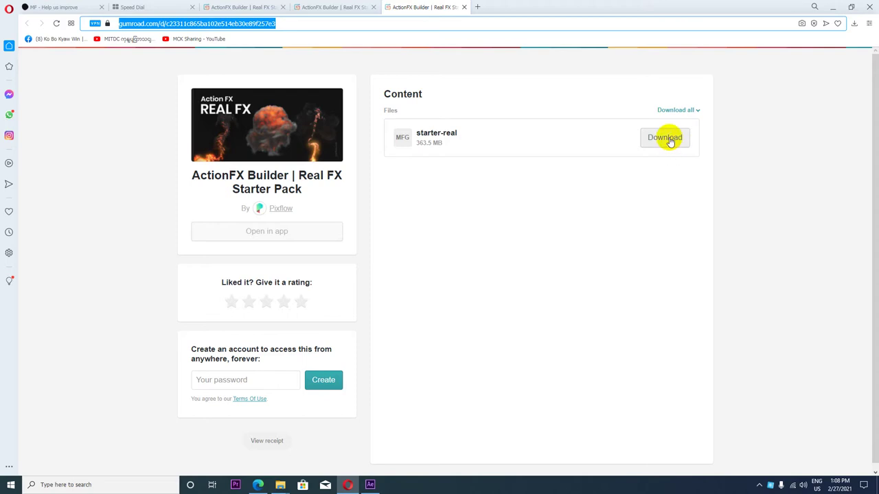
Download the whole Real FX Starter Pack as a ZIP via Download all.
click(670, 141)
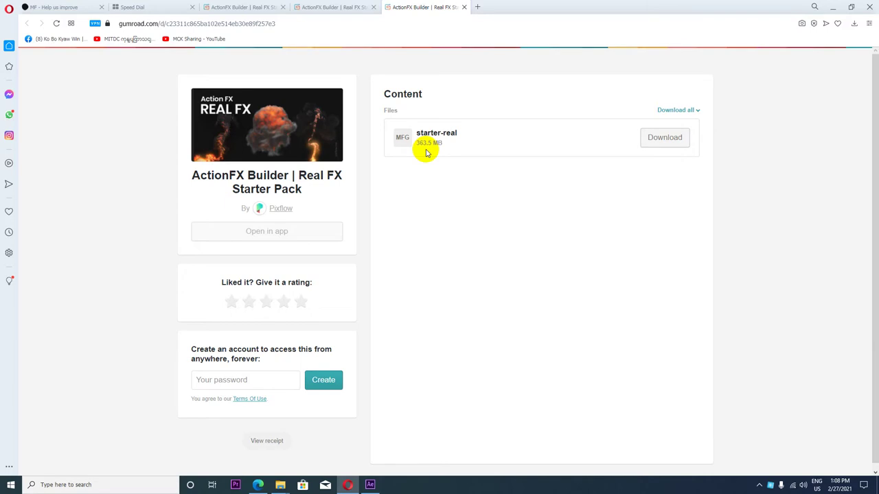
click(678, 110)
click(688, 131)
click(697, 111)
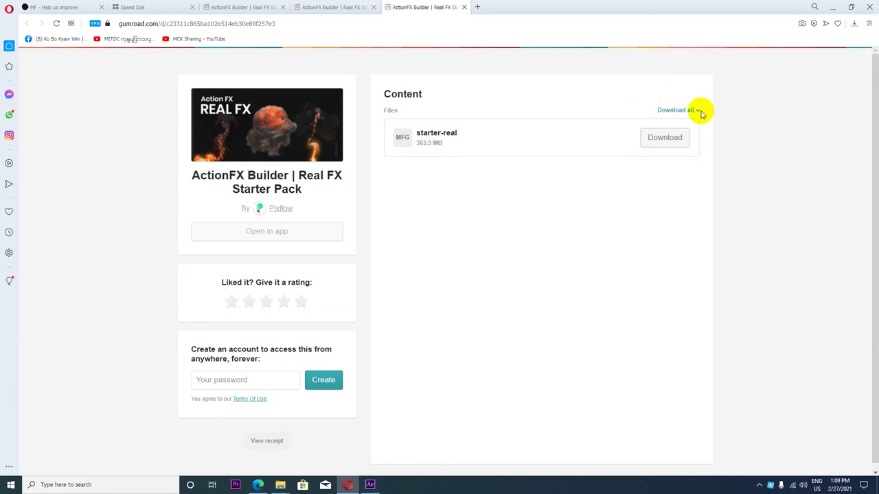
click(696, 111)
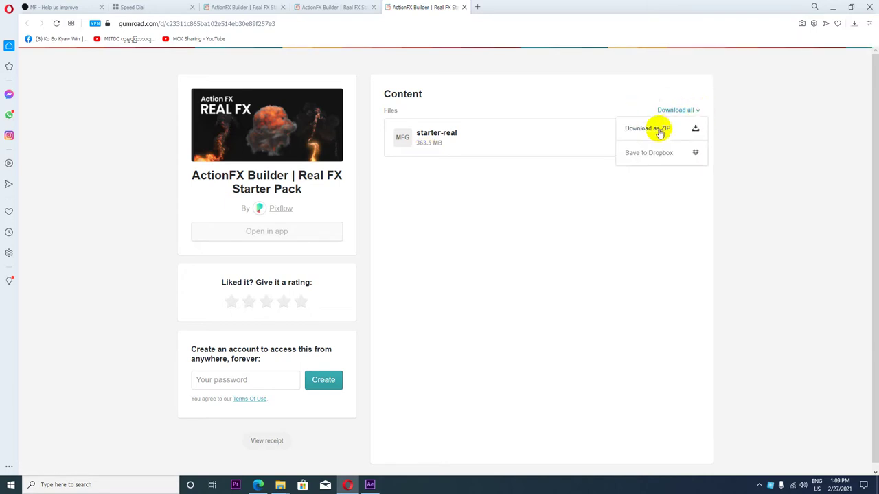
click(595, 88)
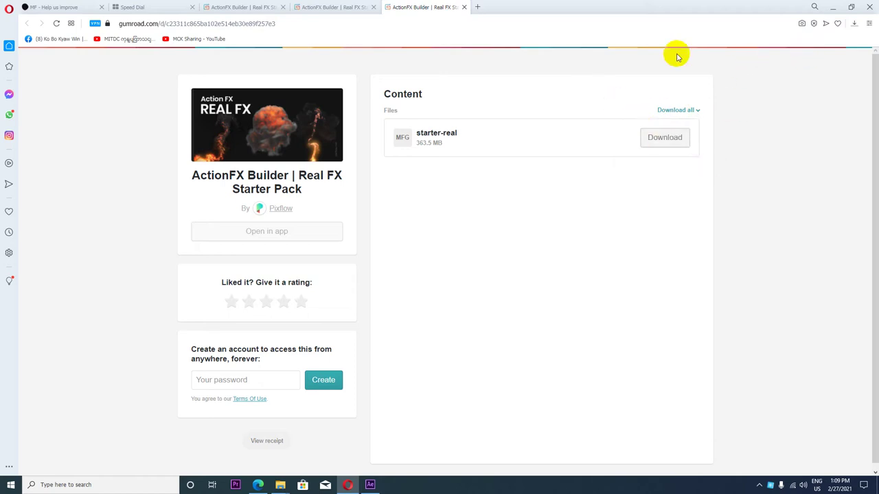
Cancel and clear the infinity-pack.zip download, then minimize both browsers.
click(853, 24)
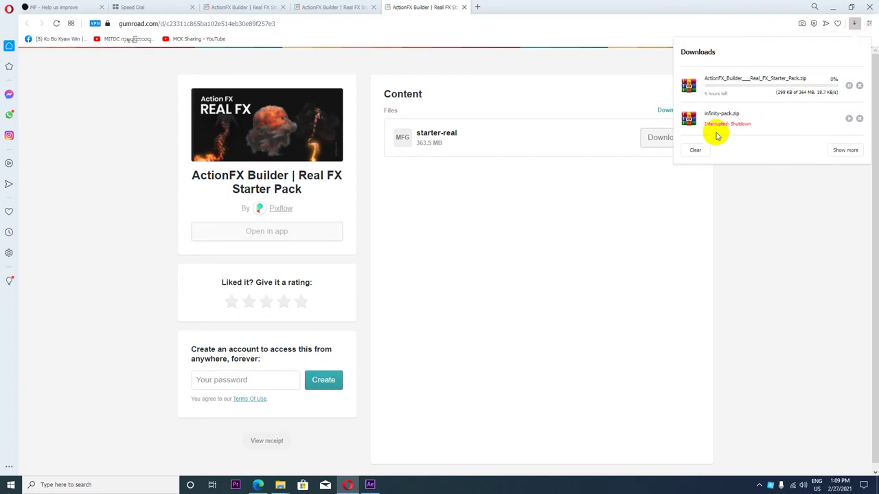
click(860, 119)
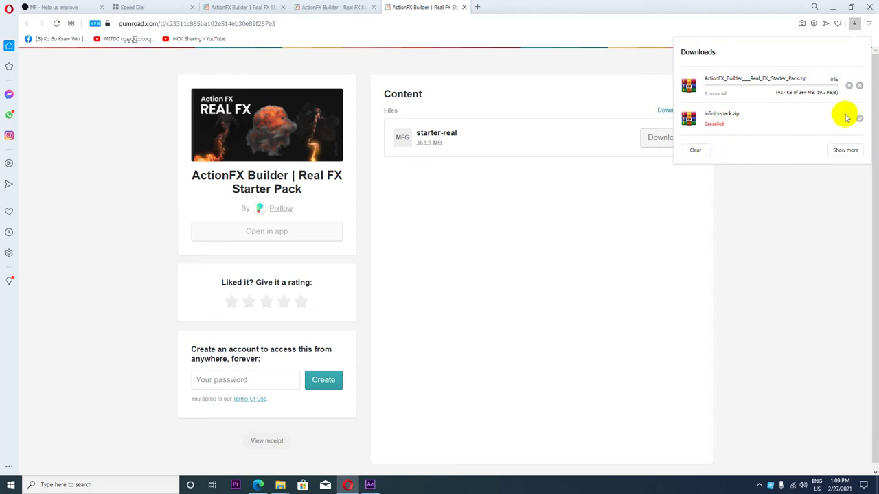
click(722, 117)
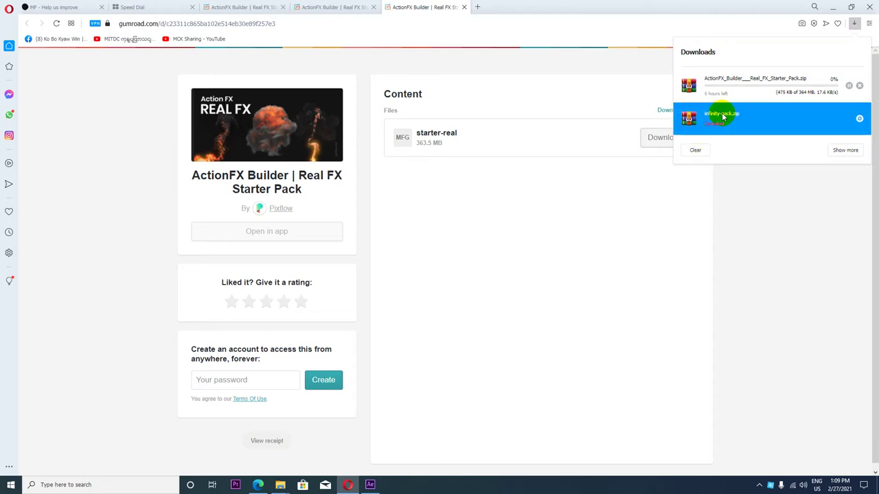
click(695, 149)
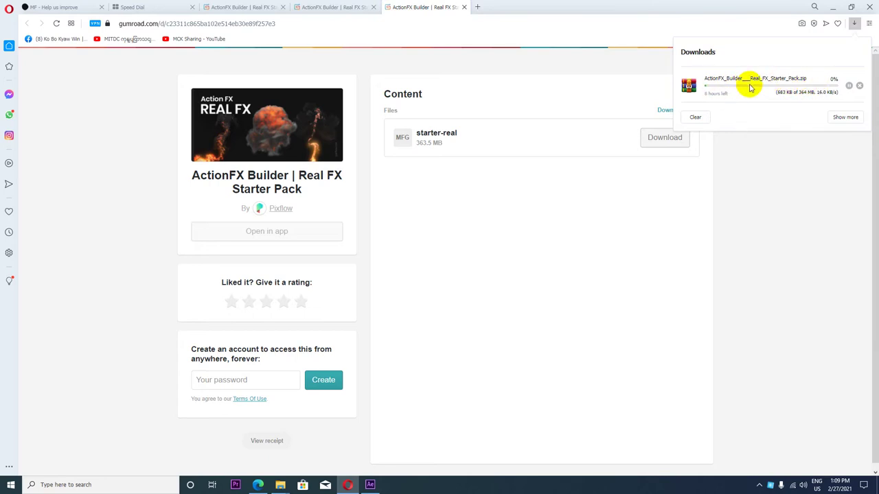
click(832, 7)
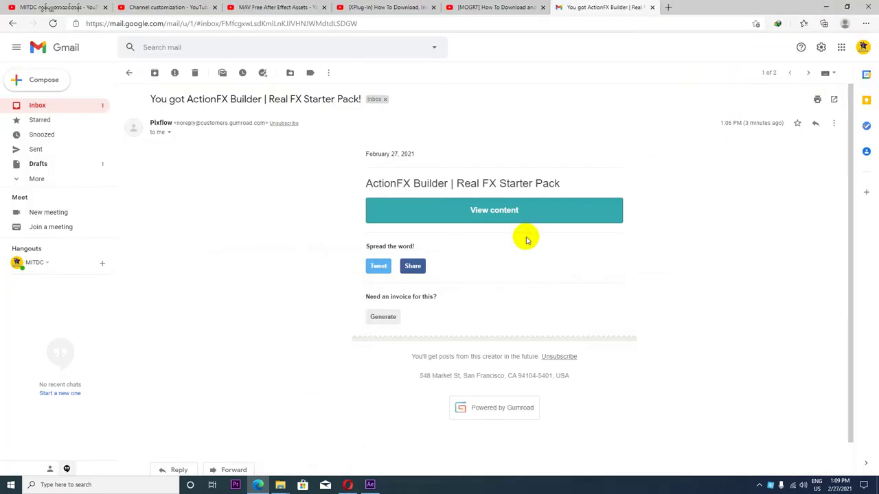
click(826, 7)
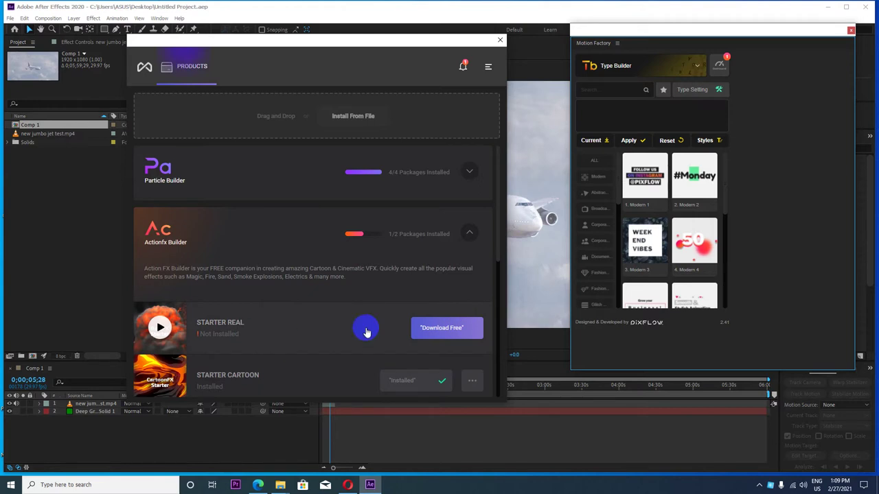
Scroll the Motion Factory product list, collapsing and re-expanding Actionfx Builder's packages.
scroll(323, 316, down, 1)
scroll(335, 309, down, 2)
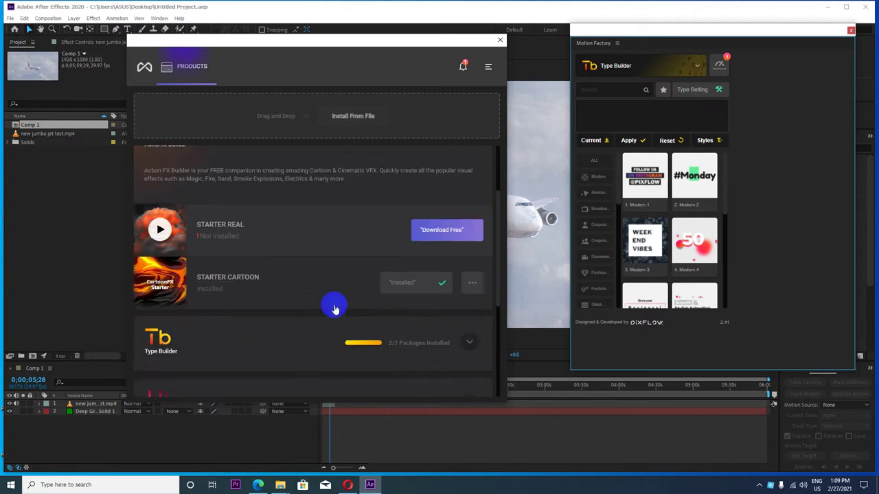
scroll(334, 309, up, 3)
click(471, 235)
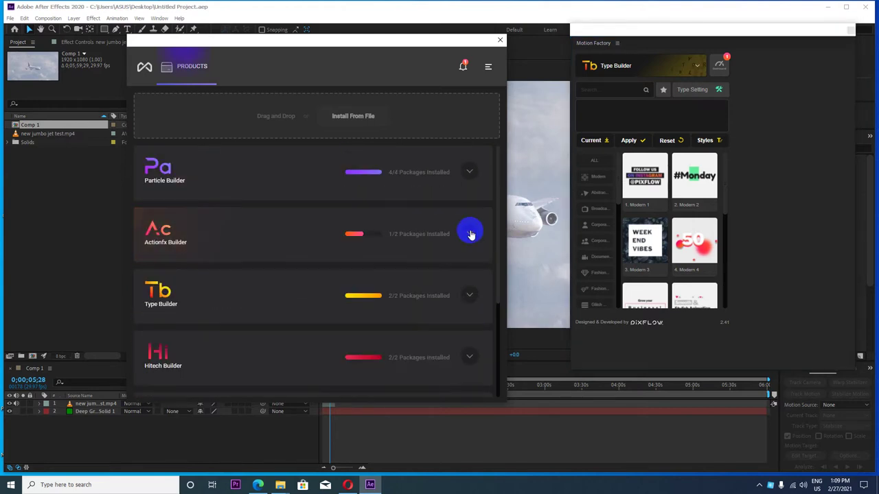
scroll(437, 251, down, 3)
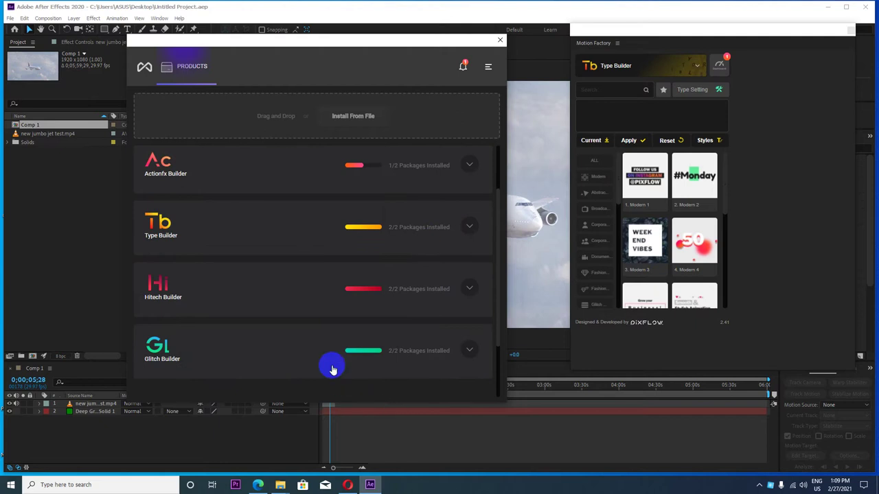
scroll(330, 371, down, 3)
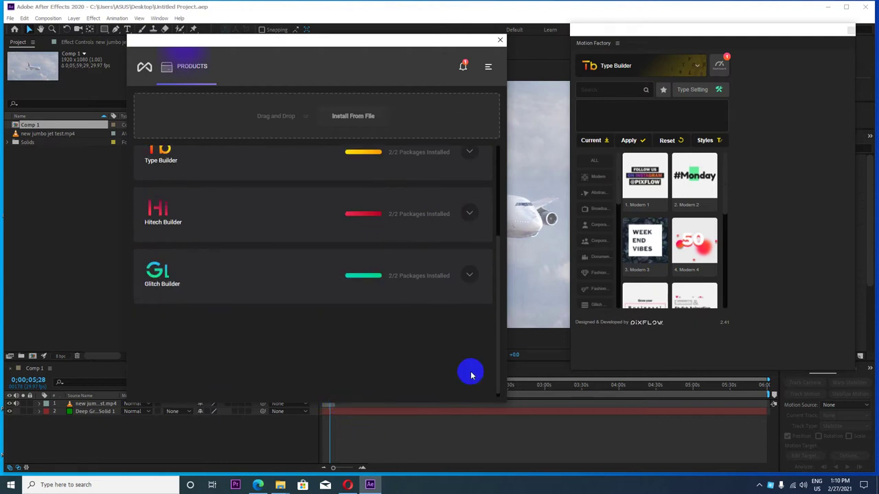
scroll(500, 304, up, 2)
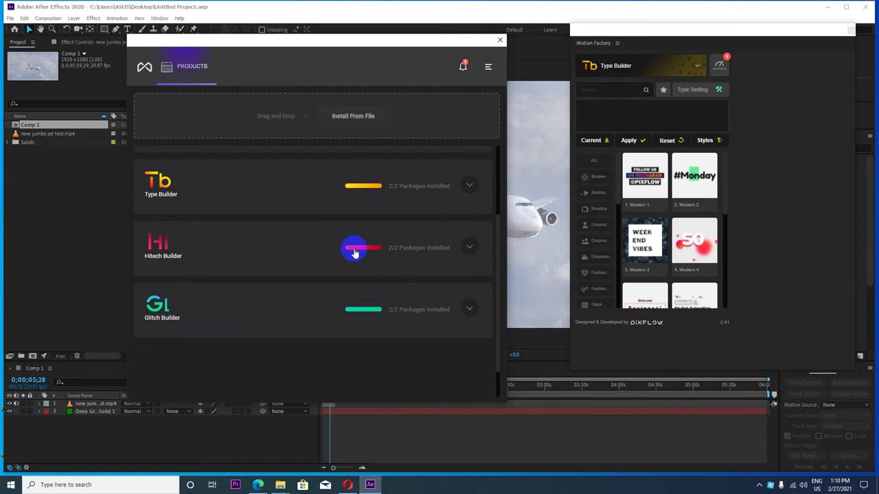
scroll(366, 233, up, 3)
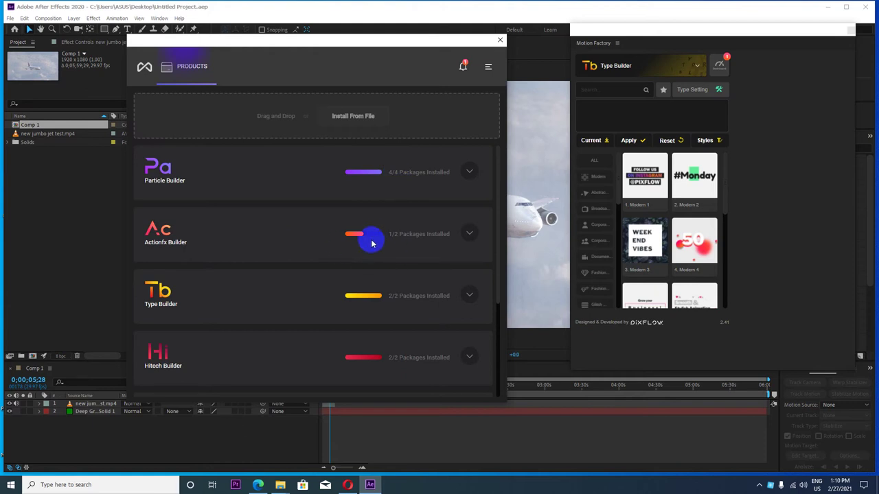
click(477, 234)
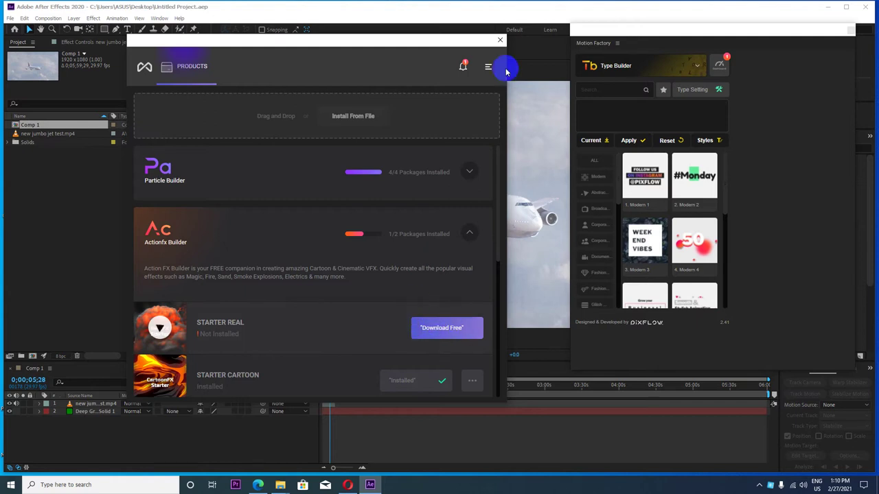
Reposition the products window, check its Automatic Update setting, and close the window.
mouse_move(454, 43)
mouse_down()
mouse_move(460, 57)
mouse_move(431, 48)
mouse_up()
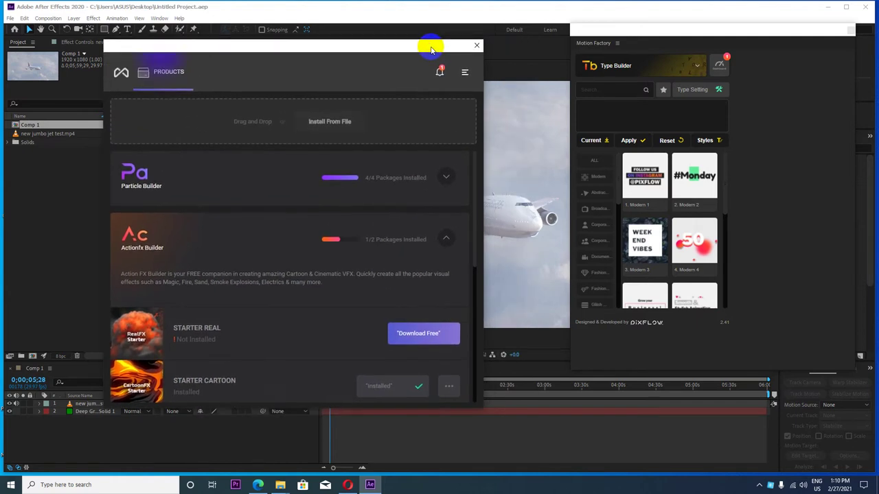
scroll(325, 300, down, 3)
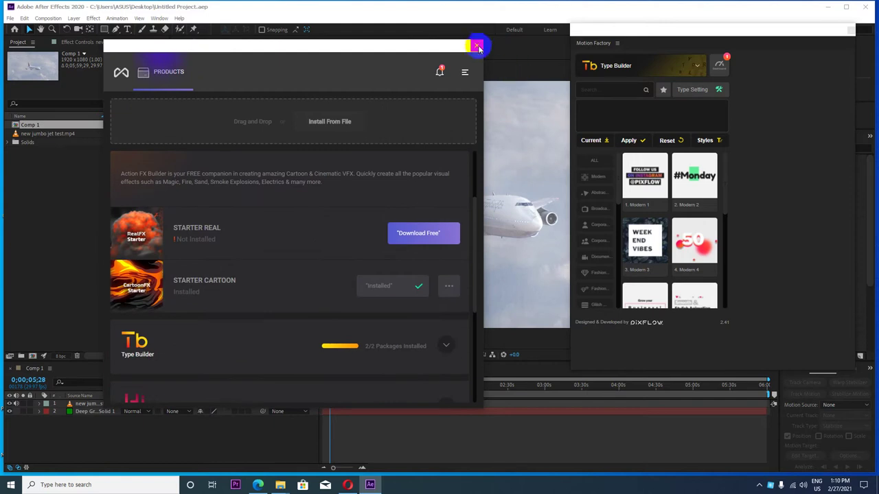
click(465, 72)
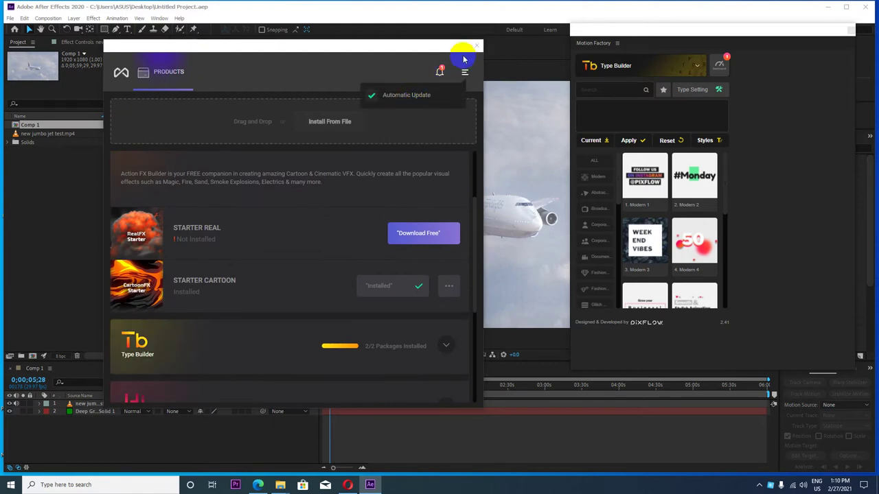
click(124, 77)
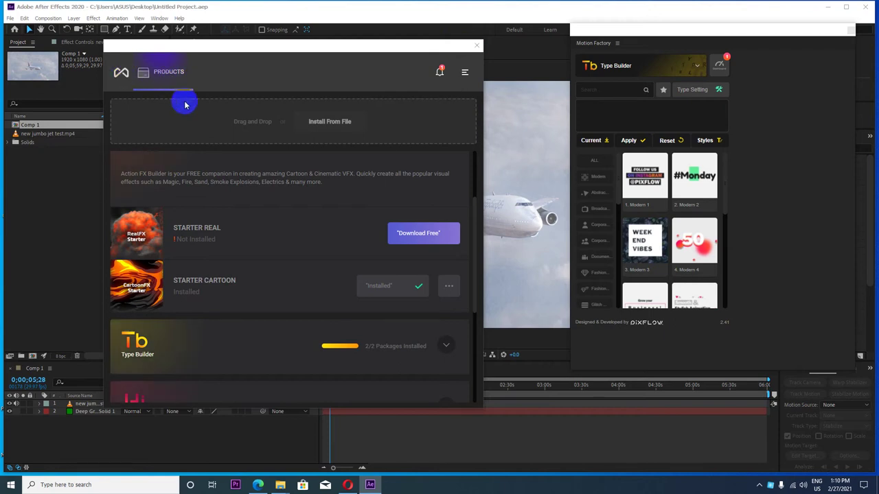
scroll(210, 218, up, 2)
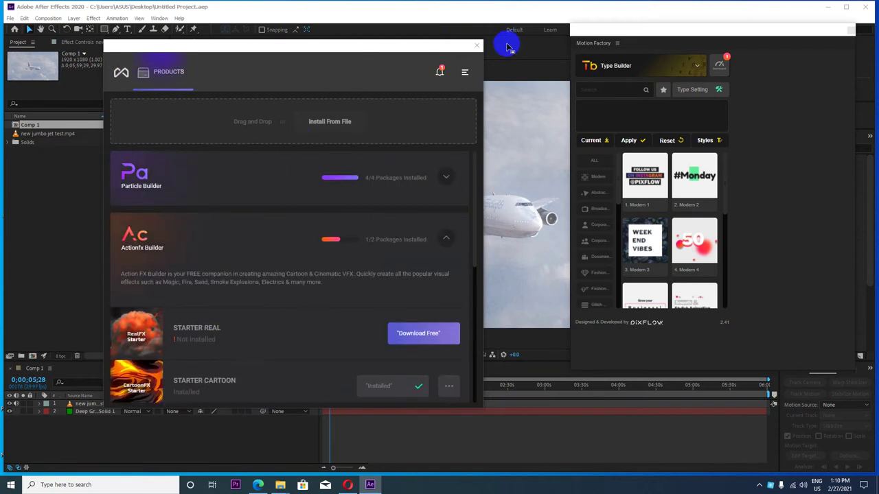
click(476, 46)
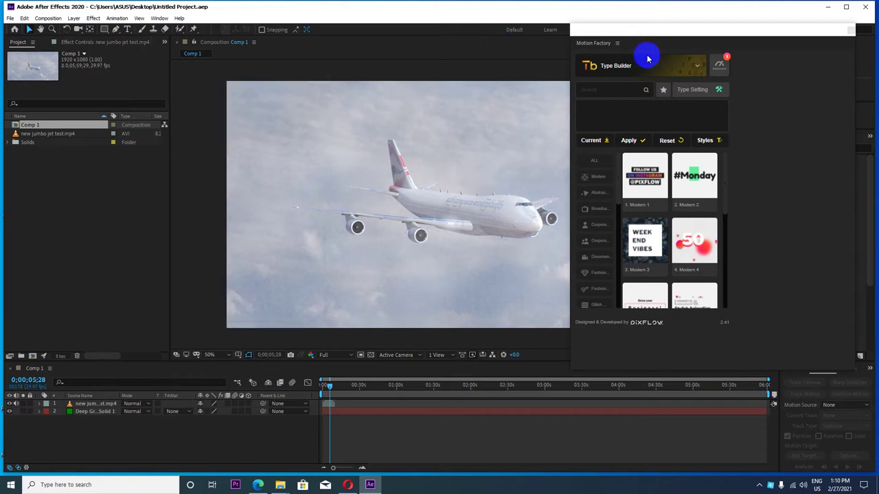
Dock the Motion Factory panel into the workspace above the composition viewer.
drag(659, 48, 624, 57)
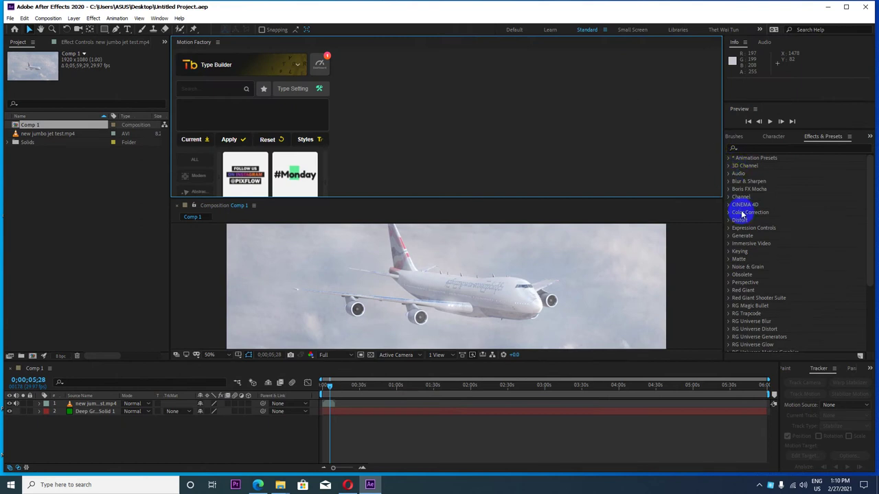
scroll(759, 219, down, 5)
scroll(760, 217, down, 1)
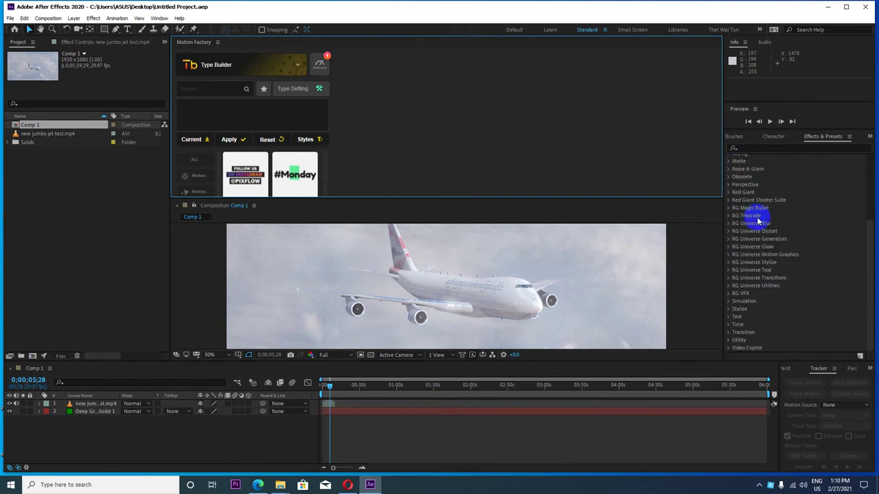
scroll(762, 227, up, 5)
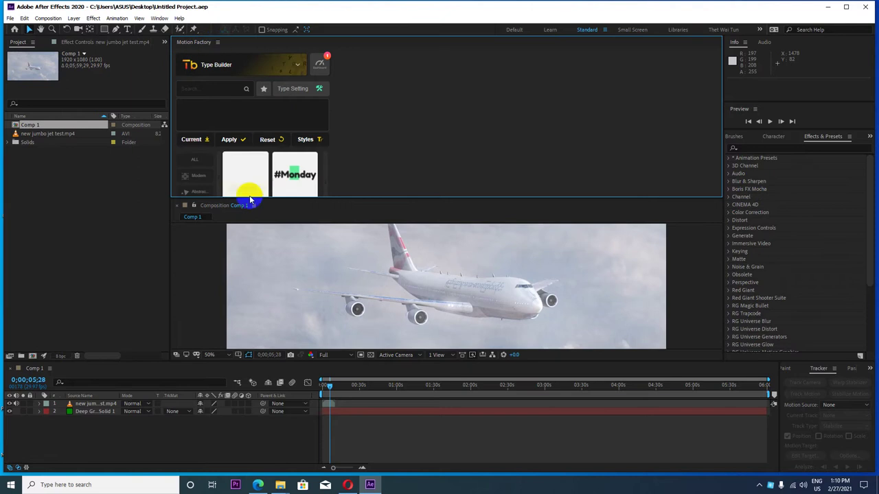
click(191, 43)
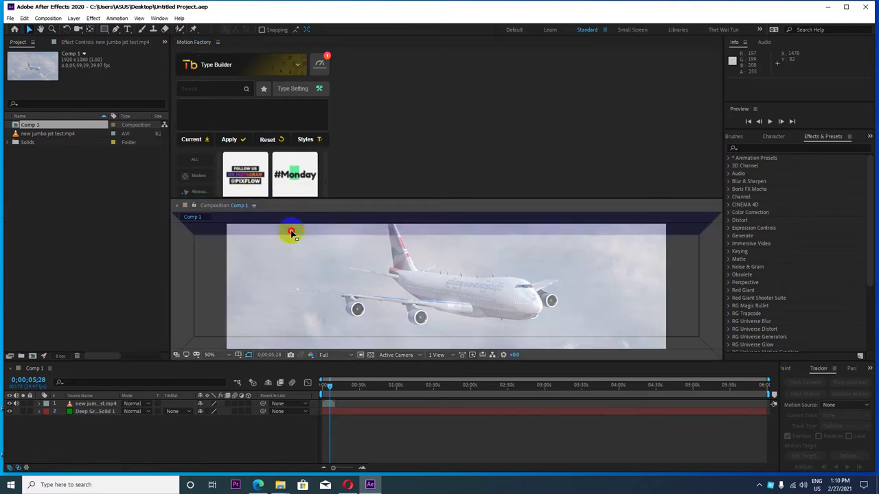
mouse_move(192, 43)
mouse_down()
mouse_move(296, 213)
mouse_move(285, 213)
mouse_up()
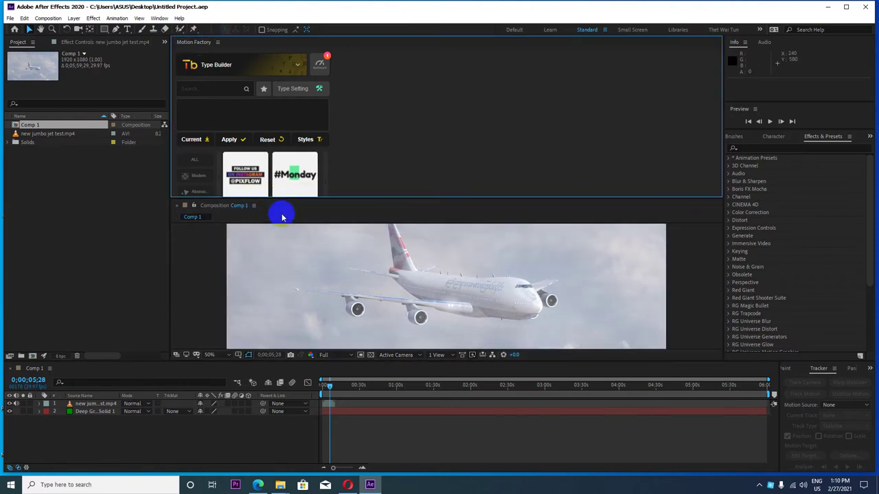
mouse_move(217, 41)
mouse_down()
mouse_move(209, 238)
mouse_move(707, 247)
mouse_up()
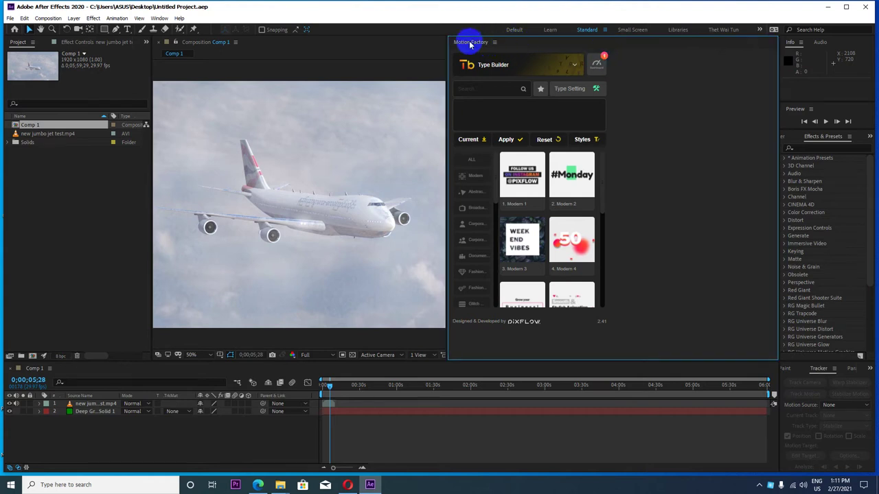
drag(470, 43, 235, 57)
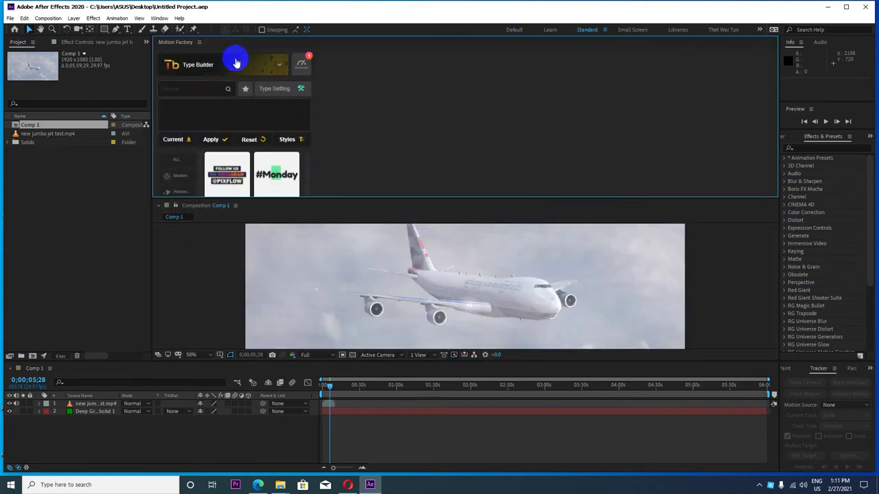
Dock the Composition panel left of Motion Factory and adjust the Type Builder panel.
drag(208, 210, 174, 45)
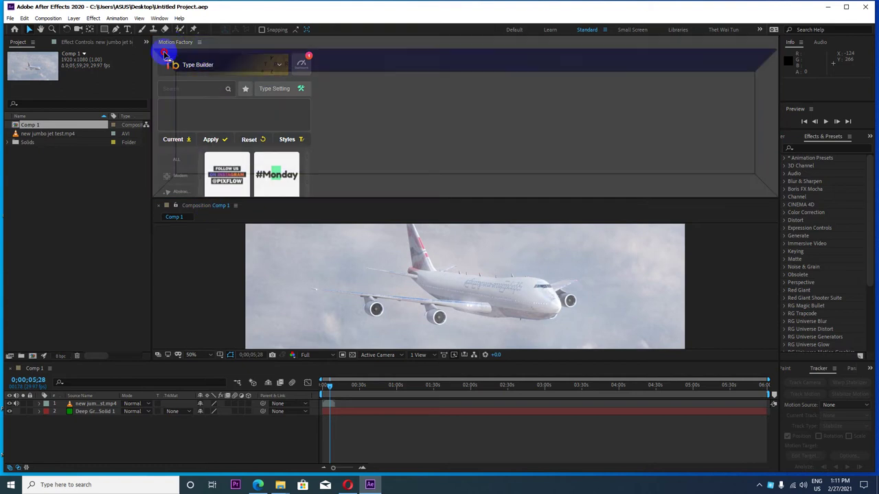
drag(173, 45, 165, 63)
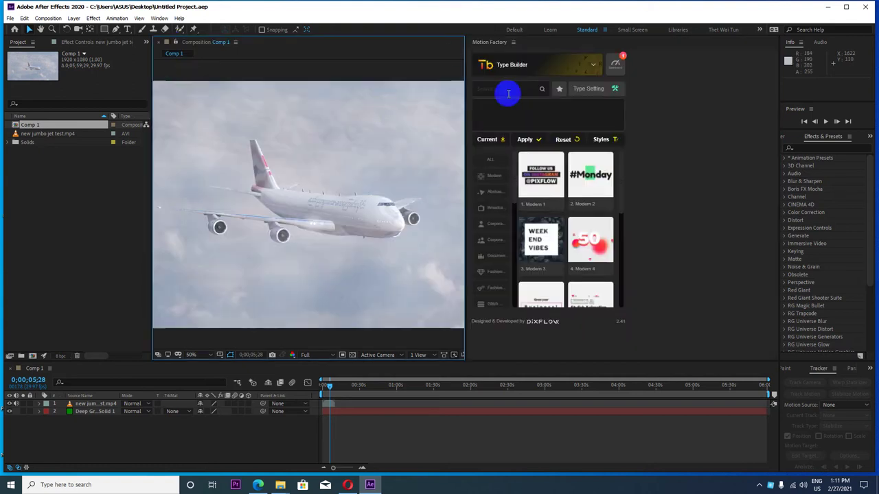
mouse_move(505, 90)
mouse_down()
mouse_move(462, 55)
mouse_move(572, 80)
mouse_up()
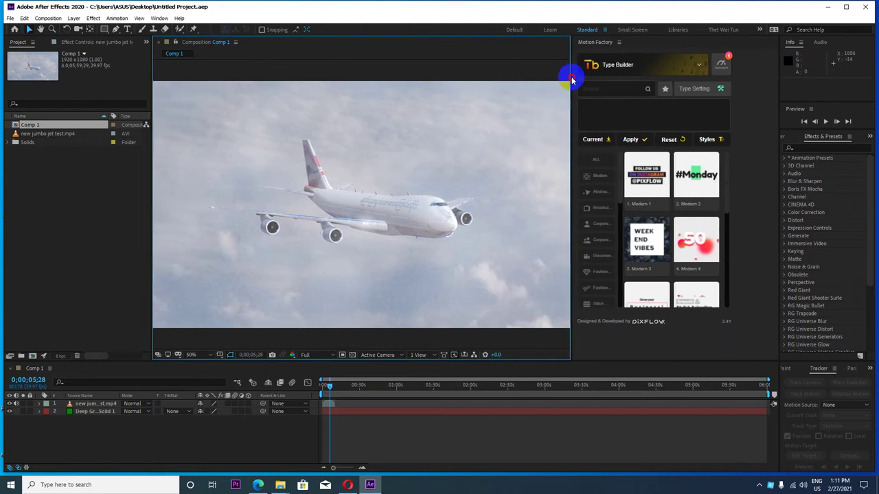
click(616, 62)
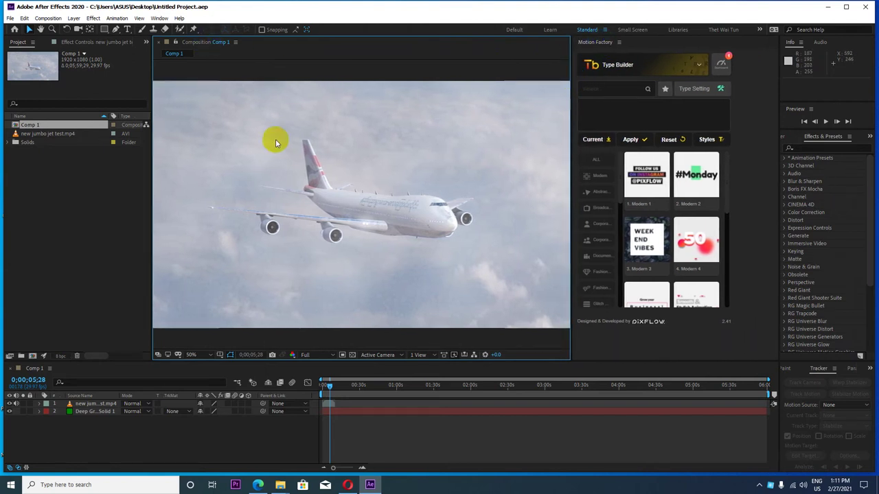
mouse_move(637, 192)
click(671, 110)
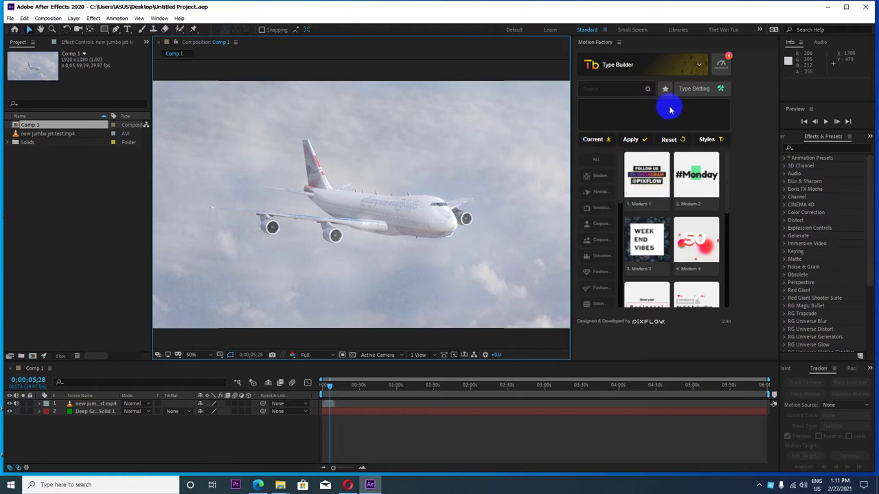
Show Actionfx Builder's Real FX Fire presets, then bring up the Motion Factory products window.
click(694, 62)
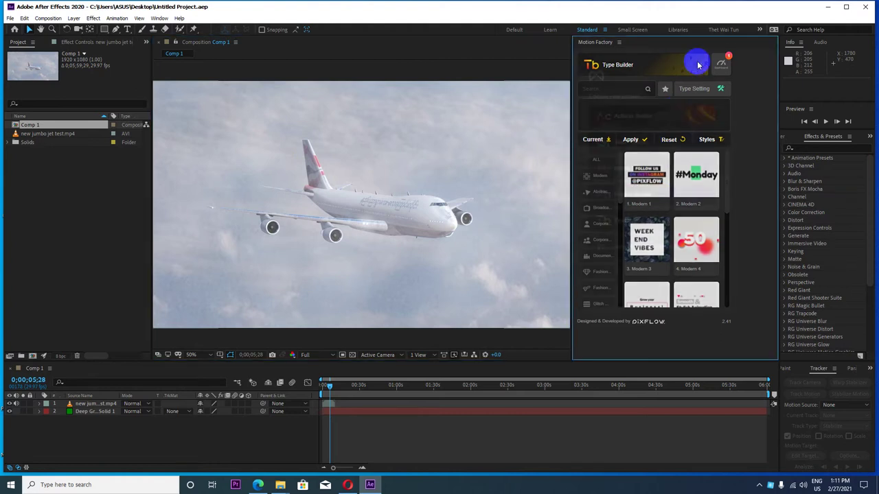
click(634, 114)
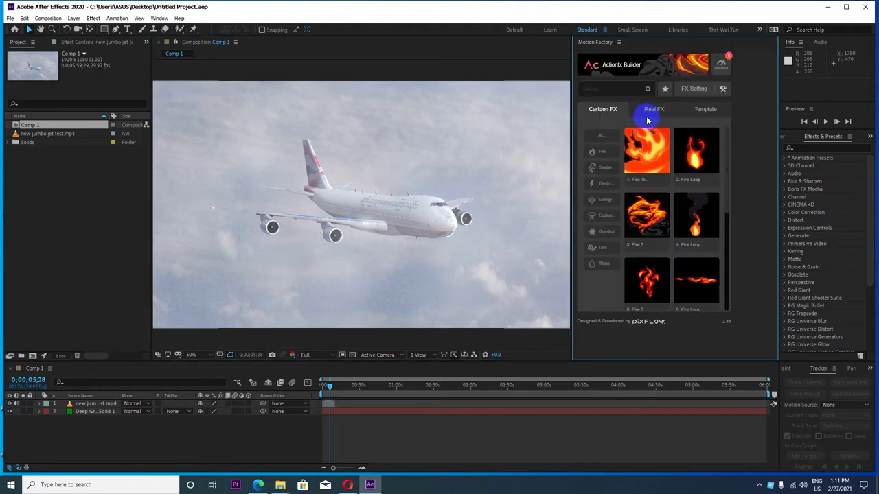
click(646, 111)
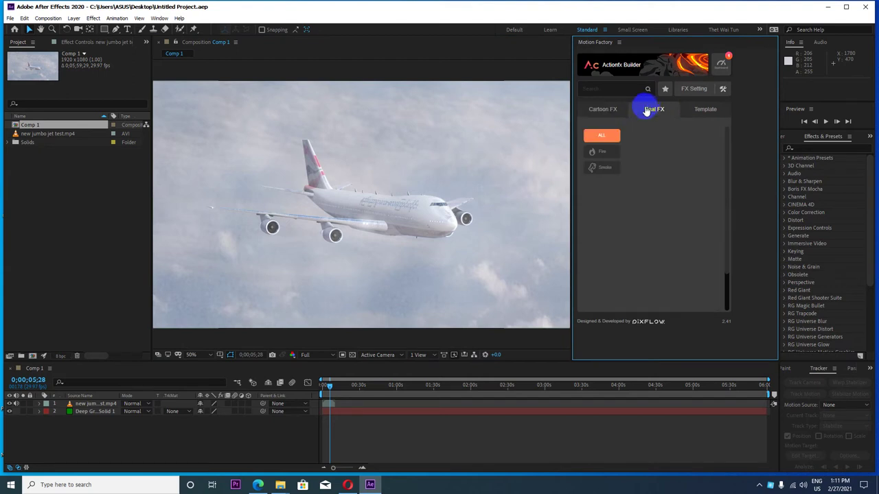
click(601, 151)
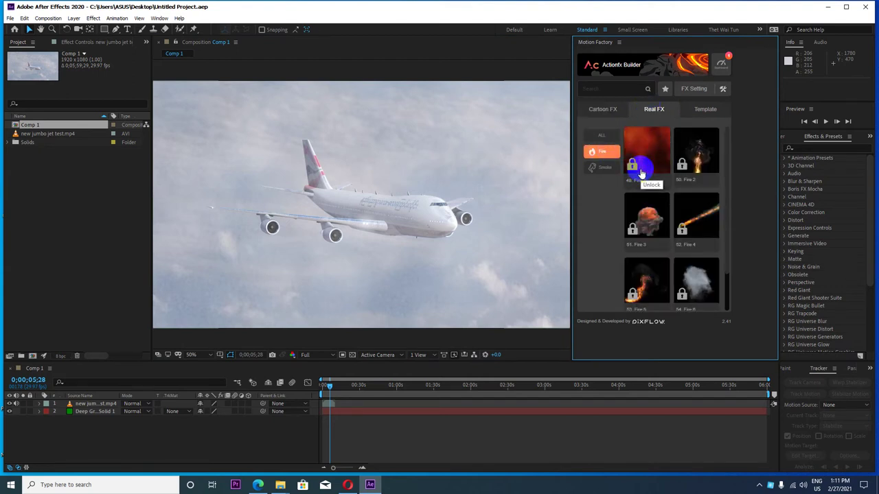
click(648, 162)
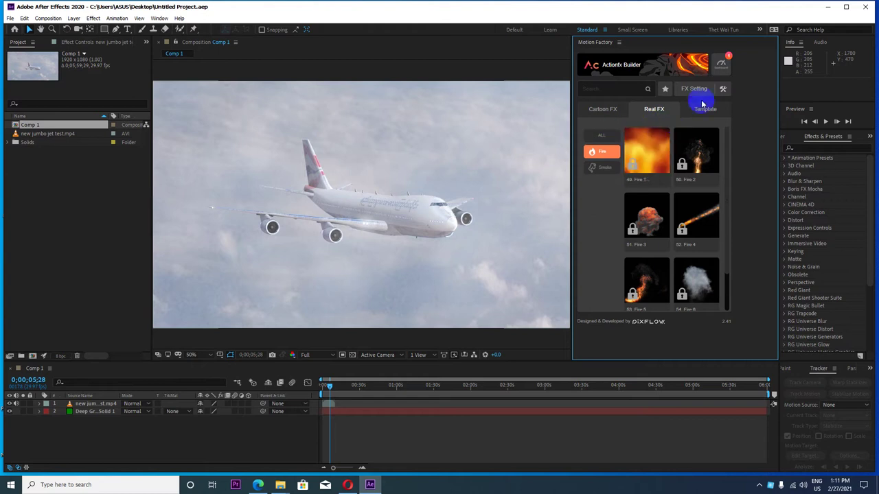
click(725, 65)
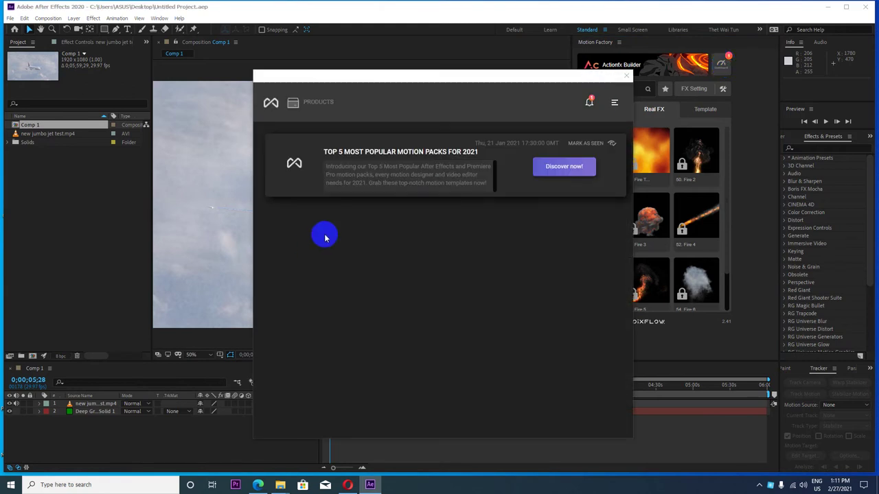
List the installed products and check that Actionfx Builder has 1/2 packages installed.
click(310, 103)
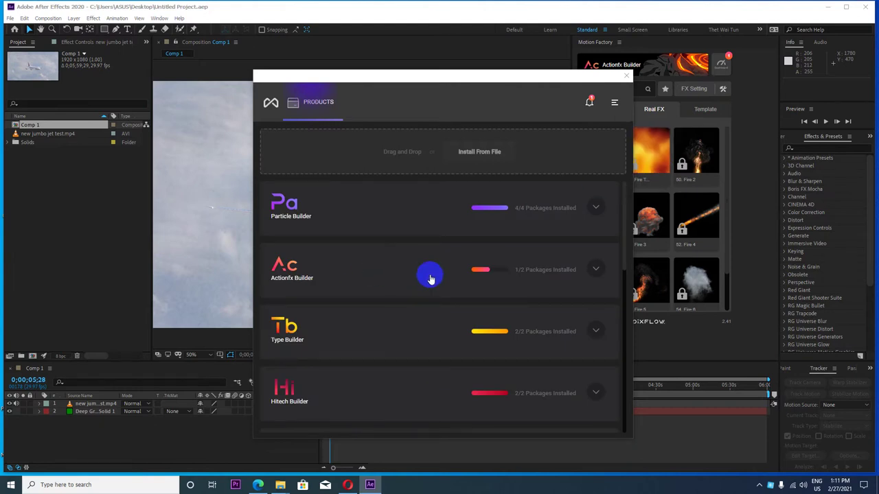
click(593, 272)
click(525, 270)
click(593, 272)
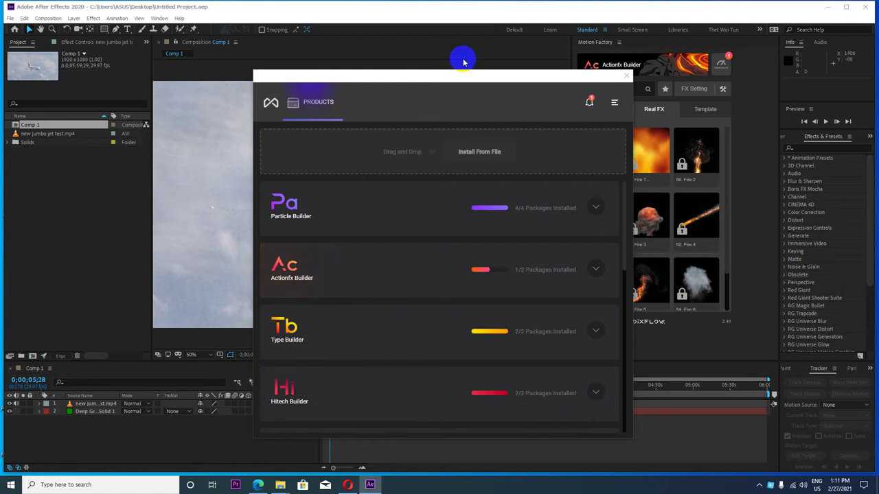
drag(465, 75, 423, 40)
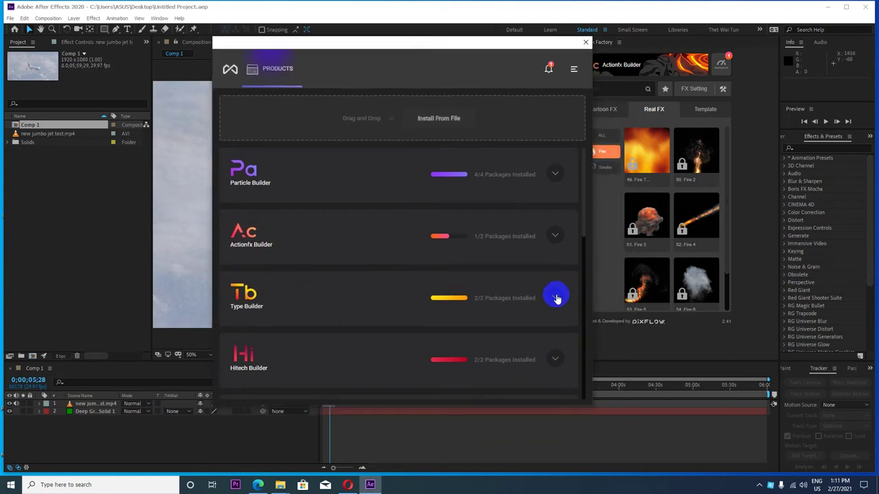
click(556, 237)
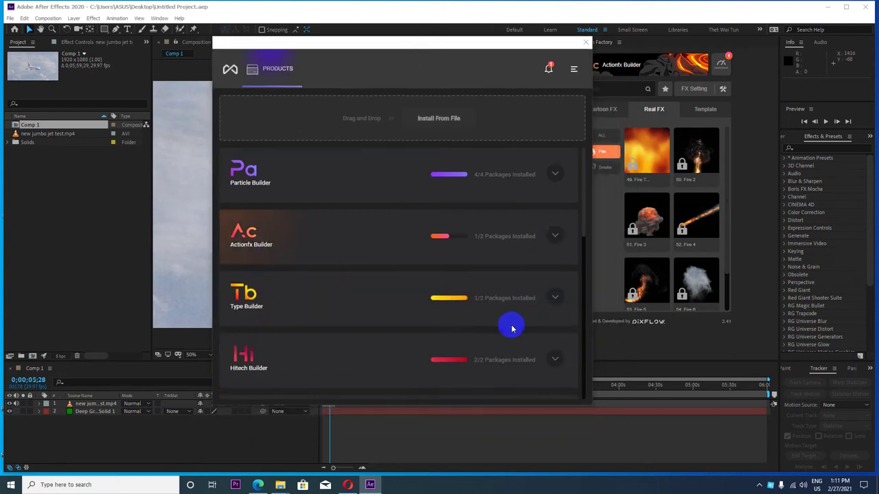
Close the products manager, view Real FX Smoke, then Actionfx Builder's Template presets 80–85.
click(586, 42)
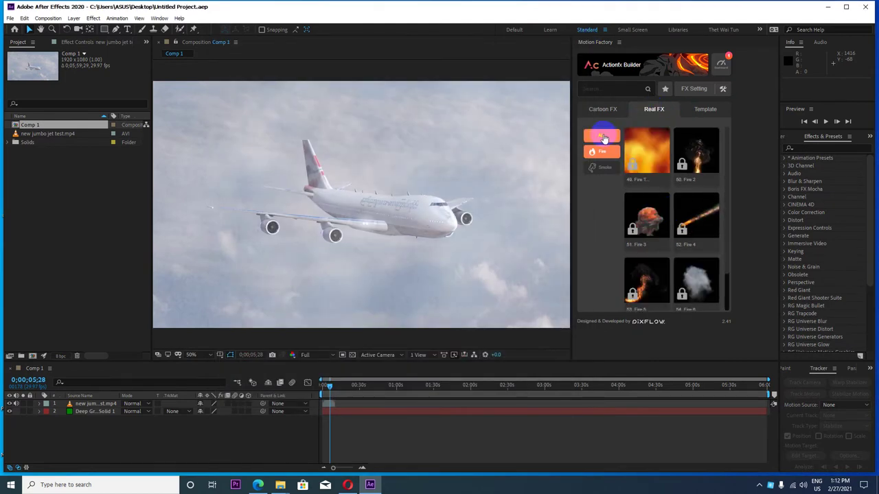
click(601, 166)
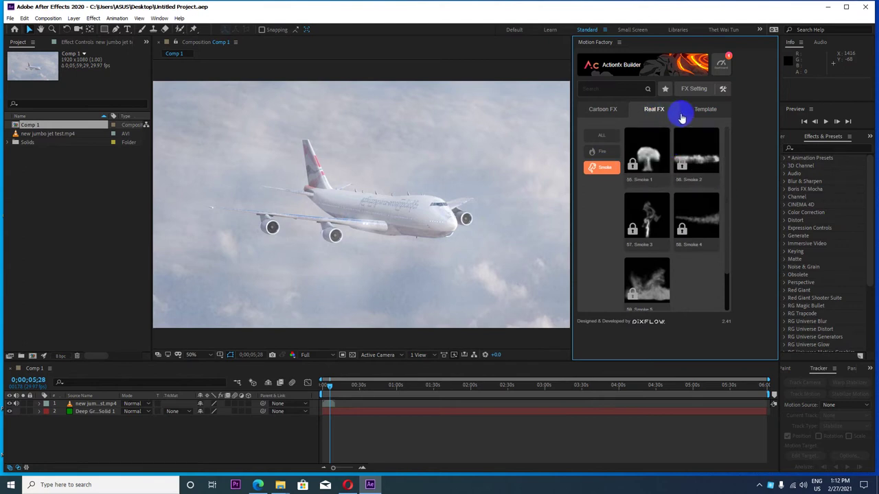
click(705, 110)
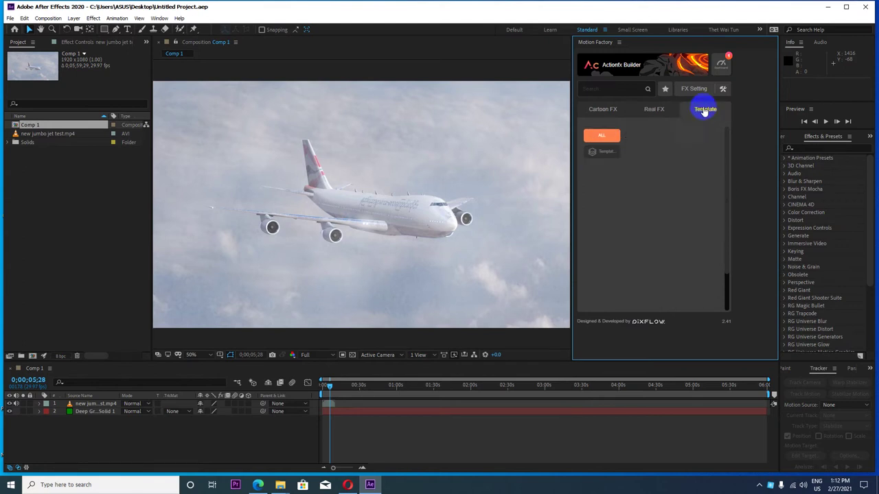
click(608, 155)
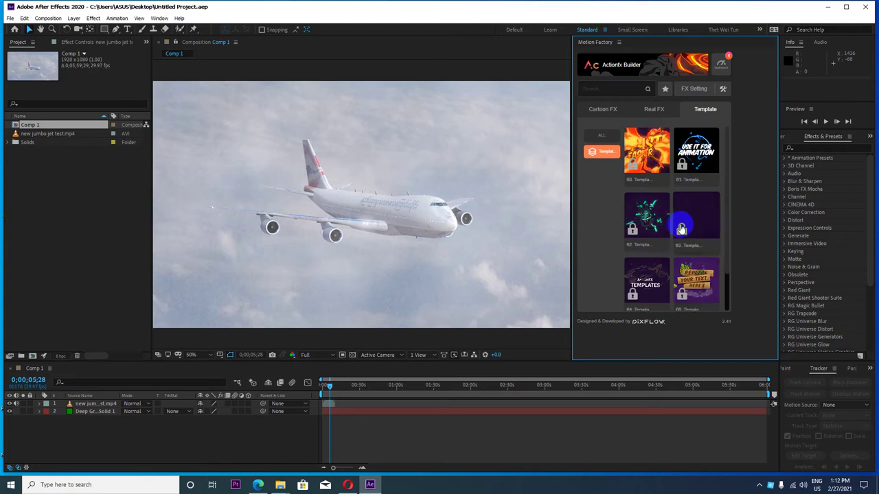
Switch Motion Factory to the Glitch Builder presets and scroll through them.
click(643, 66)
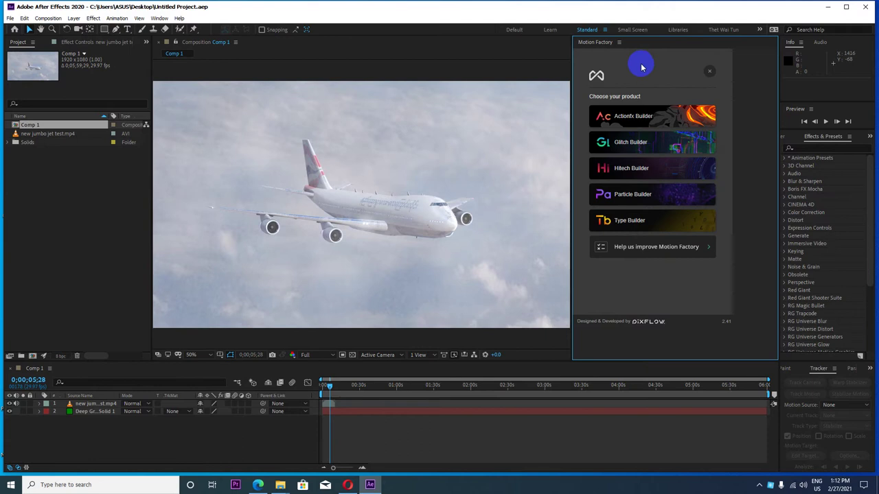
click(632, 143)
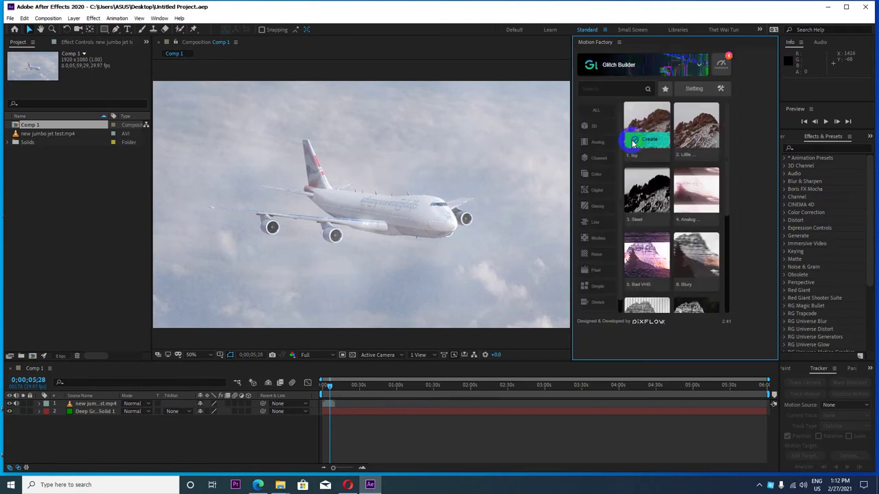
scroll(711, 258, down, 2)
scroll(711, 259, down, 2)
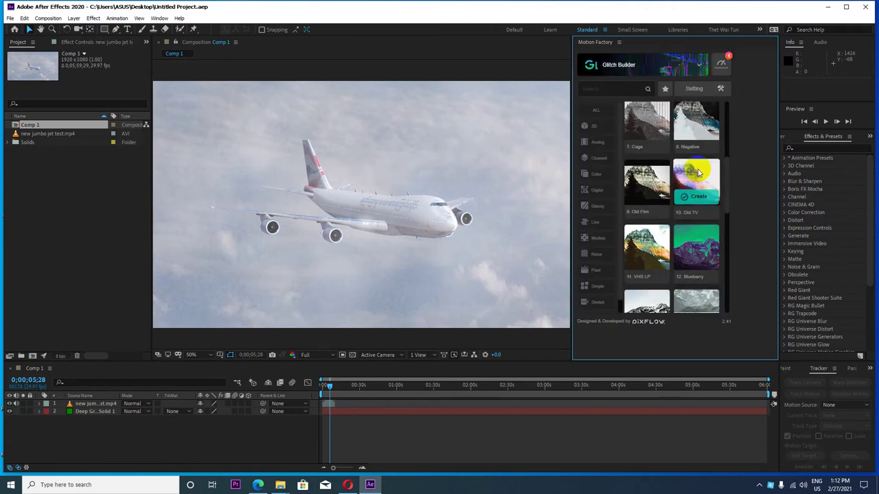
Try creating Old TV, dismiss the select-a-layer warning, and select the jet footage layer.
click(703, 197)
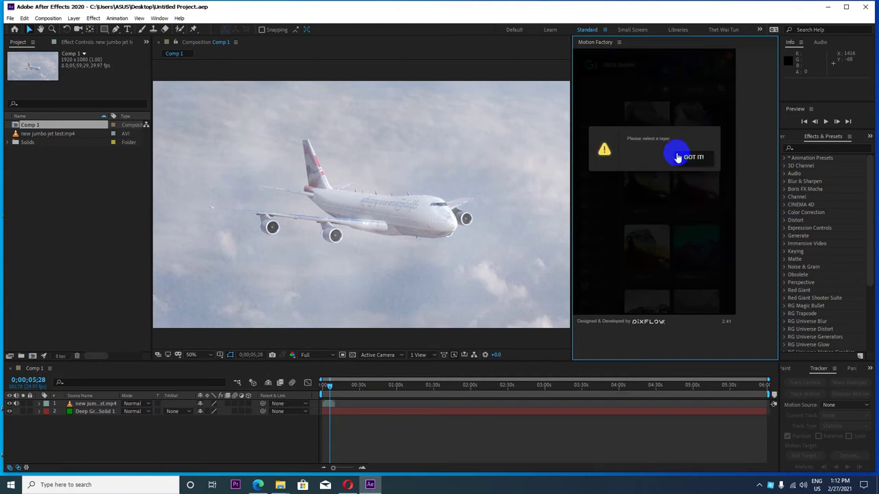
click(695, 157)
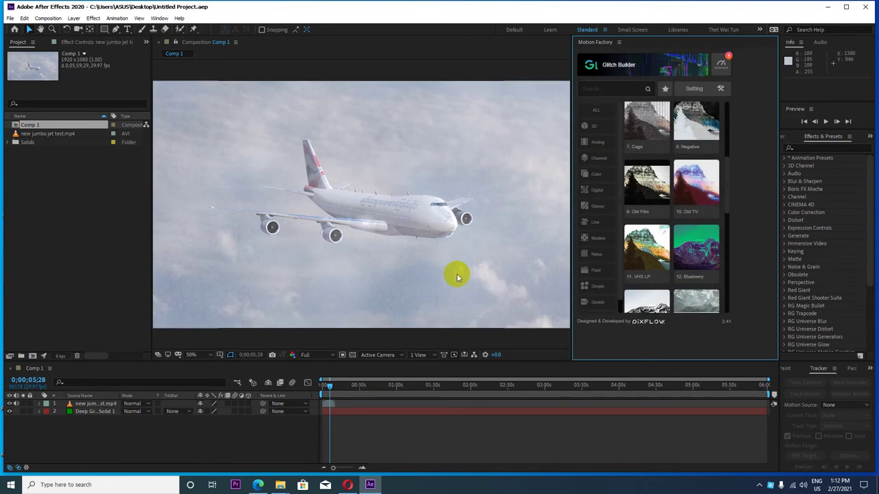
click(91, 404)
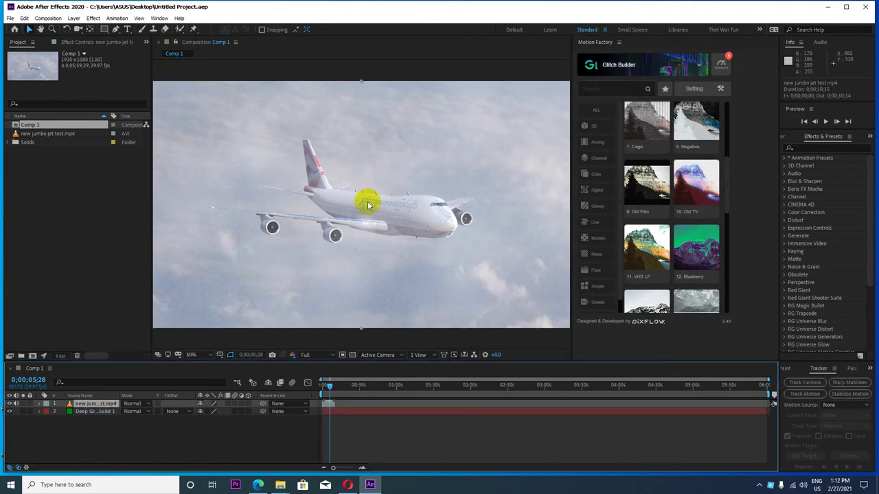
mouse_move(655, 191)
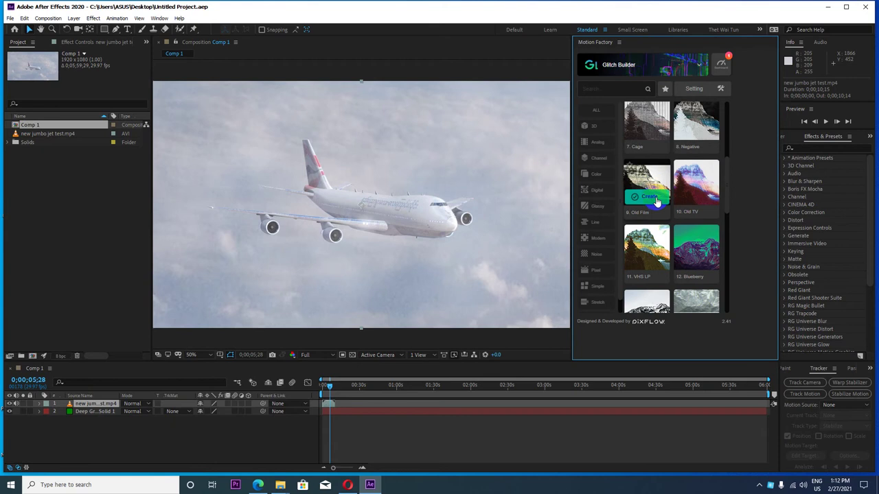
Apply the Old Film preset to the jet footage and preview it from the start.
click(656, 199)
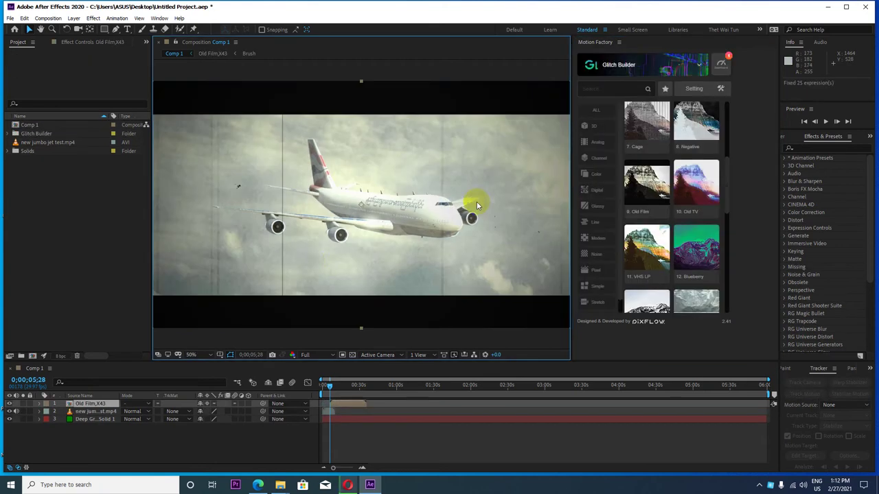
click(319, 388)
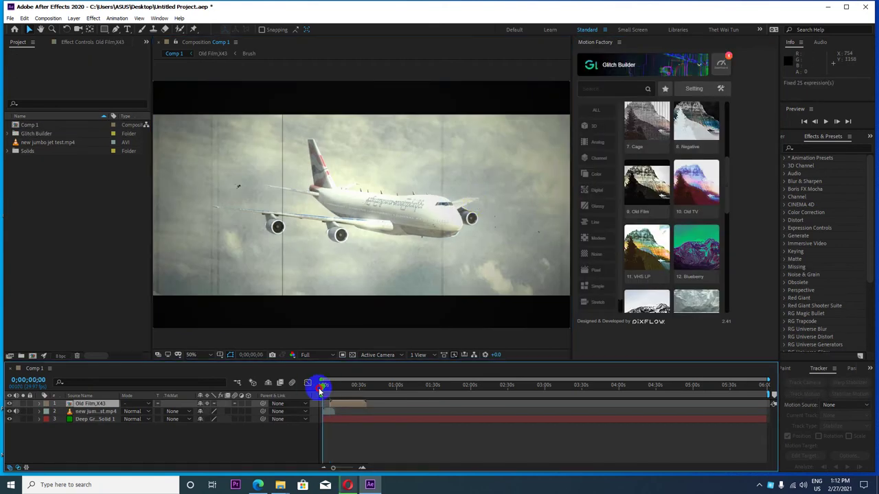
key(space)
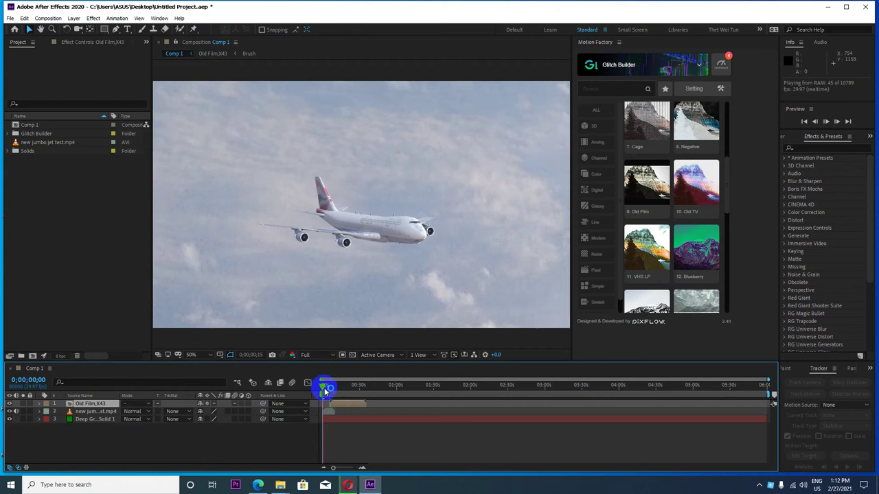
click(792, 484)
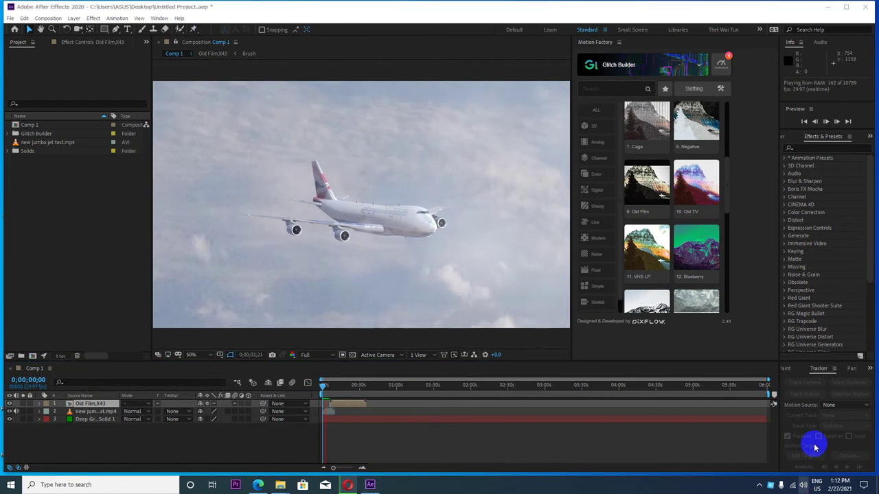
scroll(812, 461, down, 8)
scroll(807, 463, down, 4)
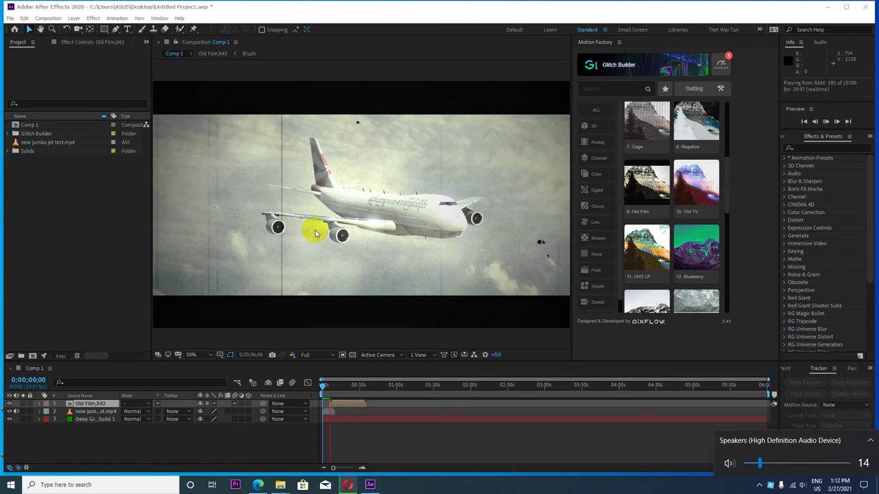
click(340, 406)
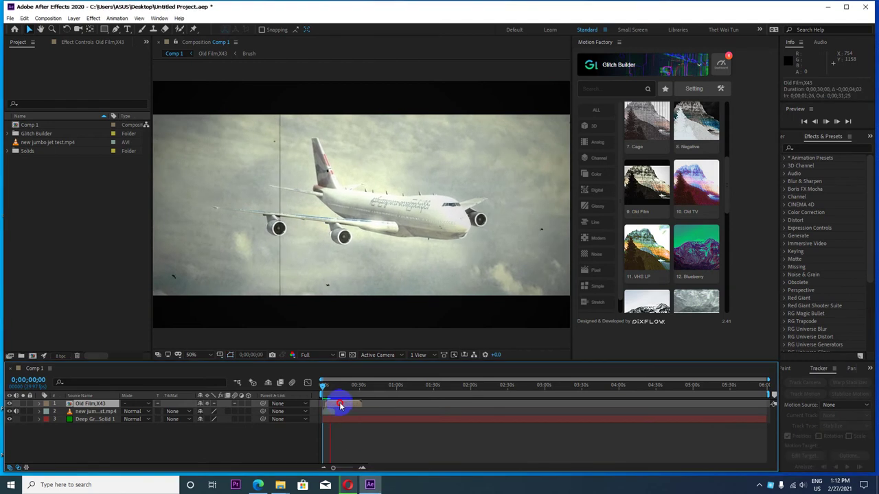
Set the viewer resolution to Quarter and replay the preview from just under one second.
click(323, 385)
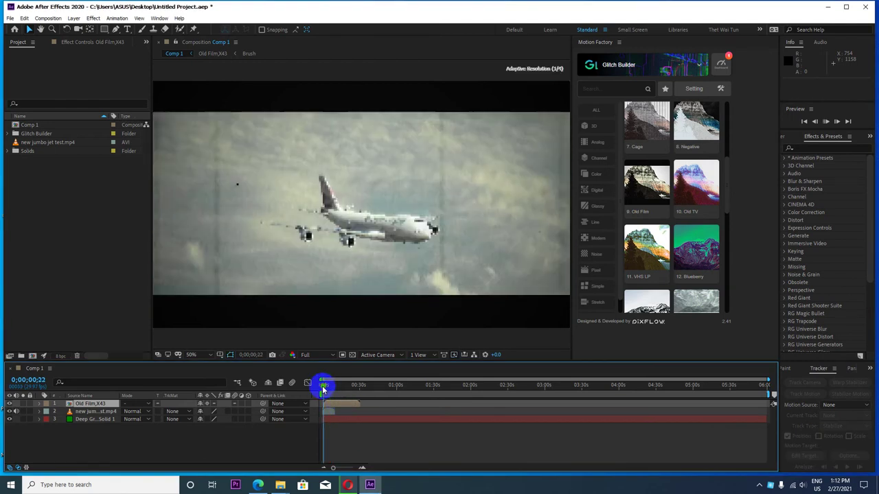
click(333, 355)
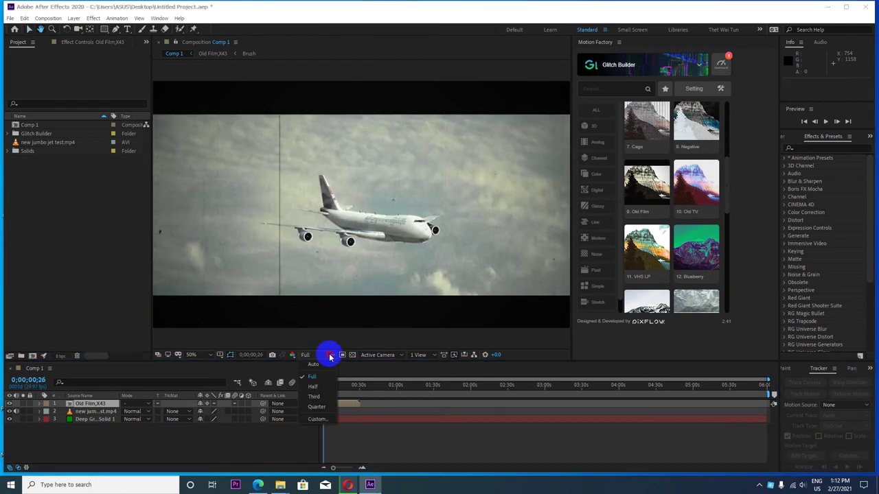
click(323, 404)
key(space)
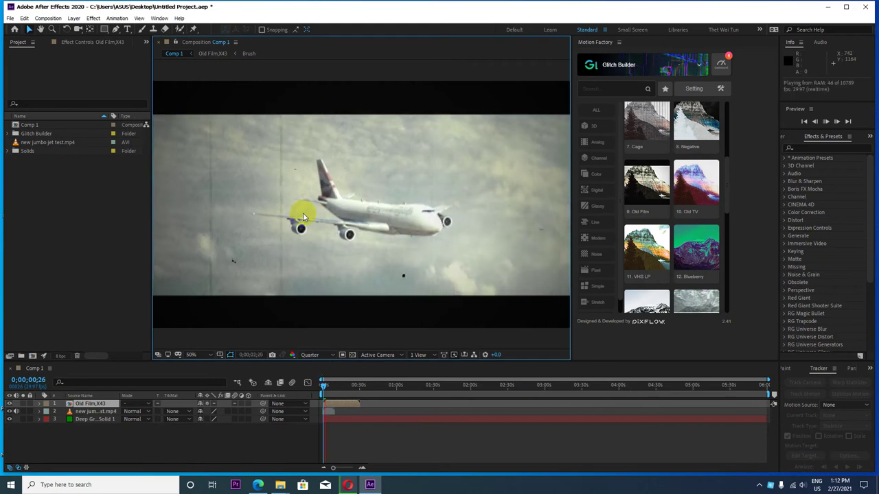
key(space)
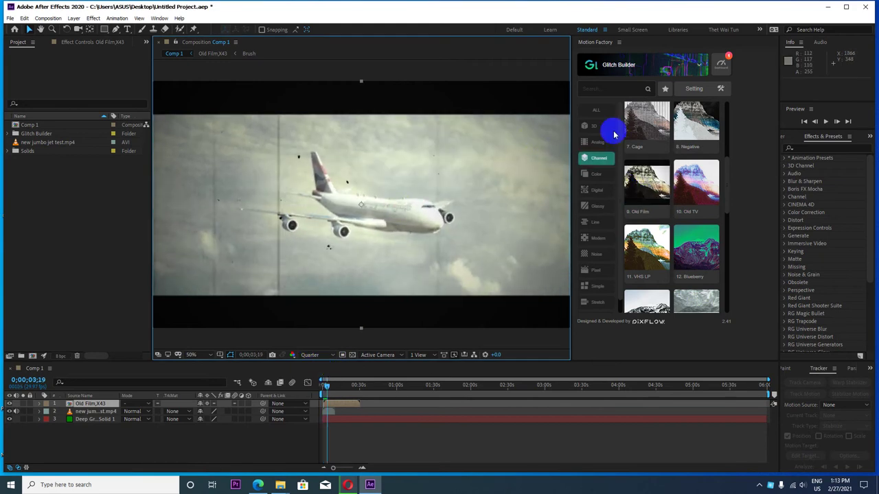
Browse Glitch Builder's All, 3D, Analog, Channel, Digital and Line categories, then open the product chooser.
click(645, 66)
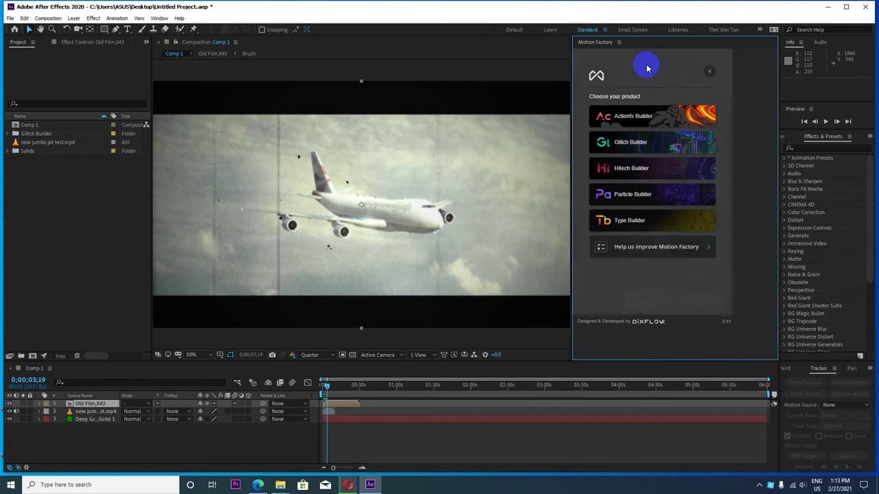
click(646, 143)
scroll(695, 234, down, 2)
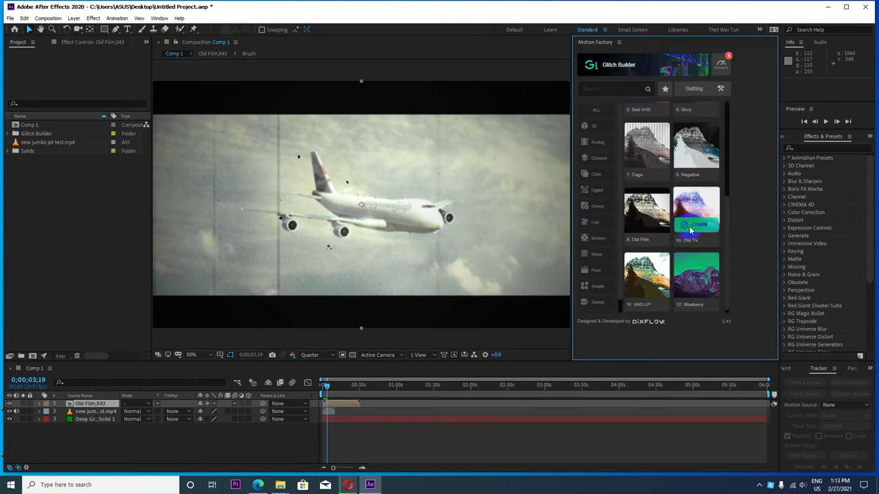
scroll(622, 143, up, 1)
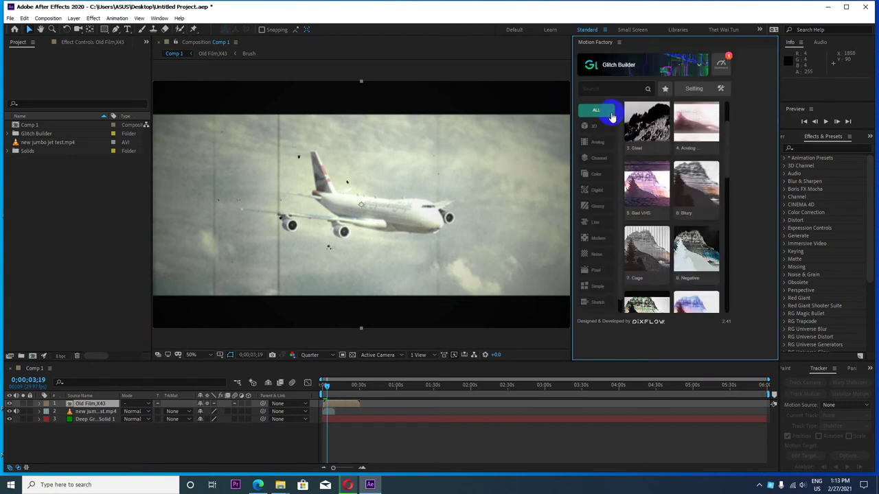
click(597, 113)
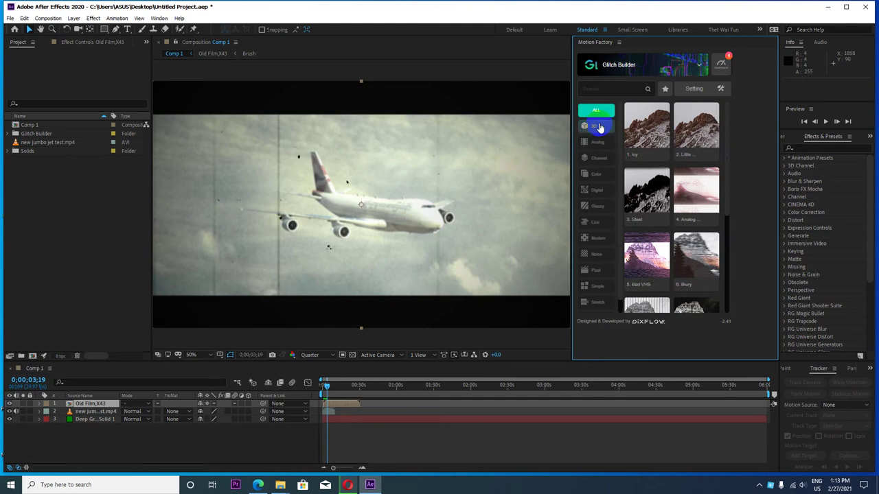
click(596, 128)
click(597, 142)
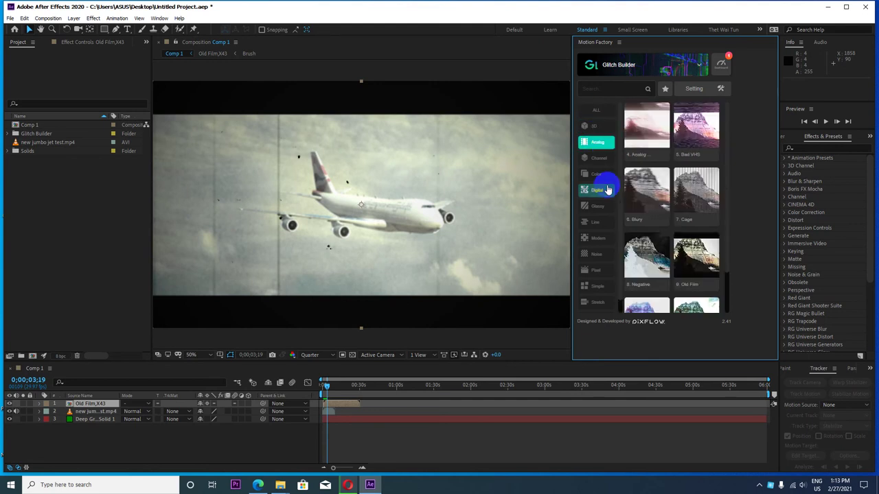
click(601, 159)
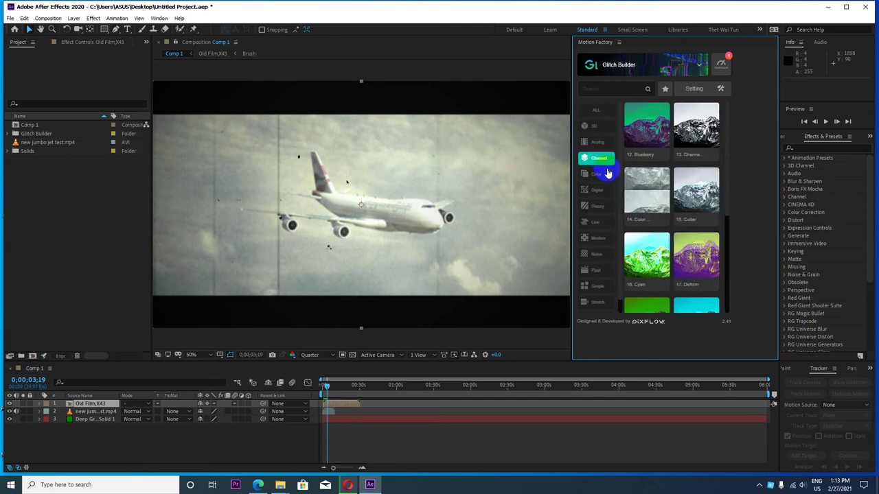
click(598, 191)
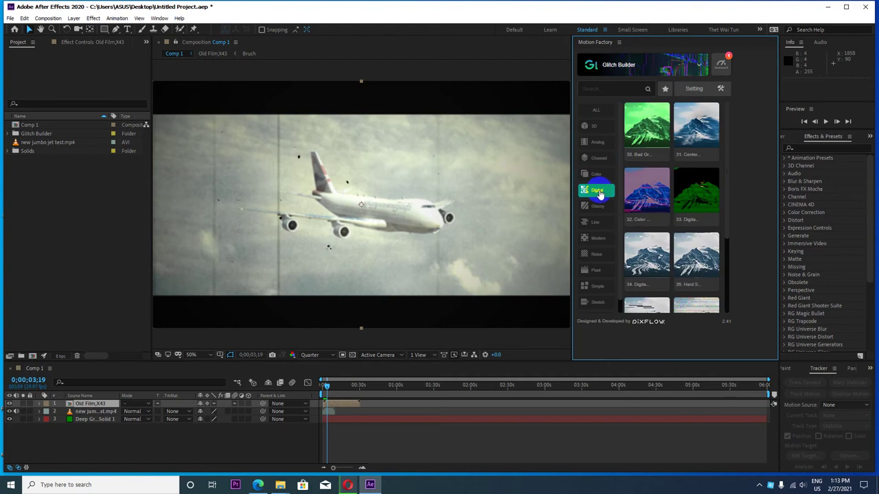
click(598, 214)
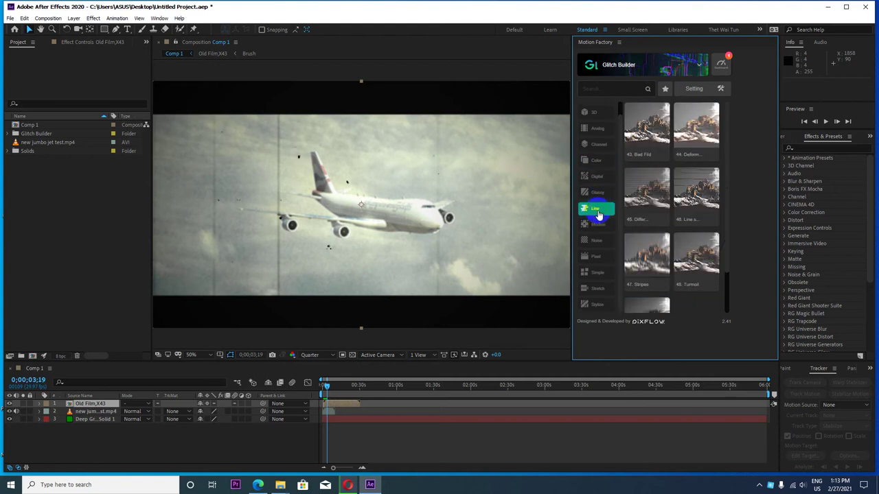
click(626, 65)
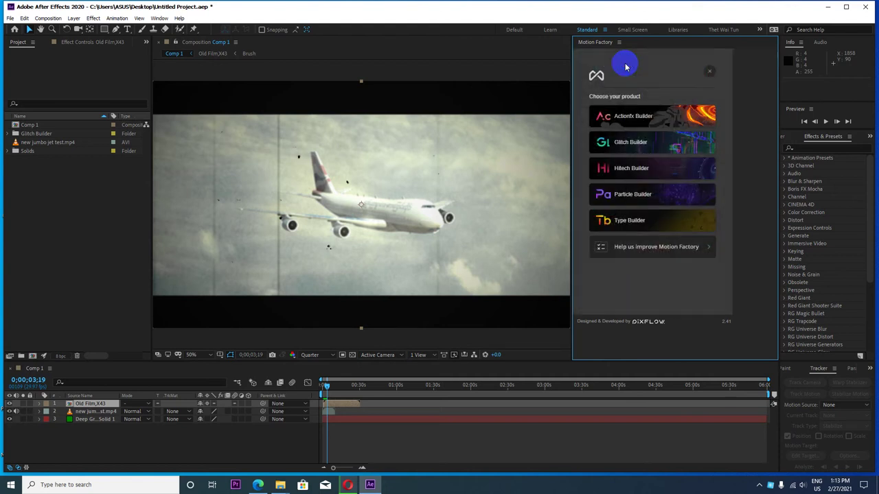
Switch Motion Factory to Hitech Builder and scroll through its presets.
click(629, 171)
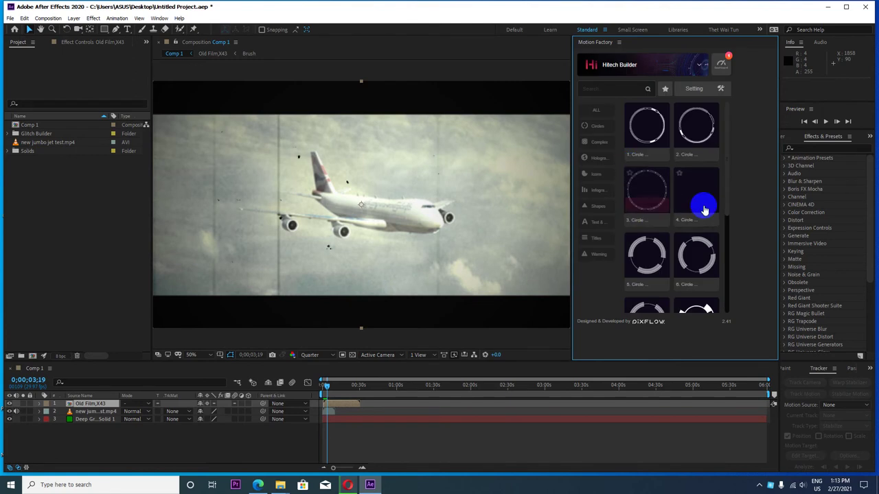
mouse_move(713, 220)
scroll(713, 219, down, 2)
scroll(712, 219, down, 2)
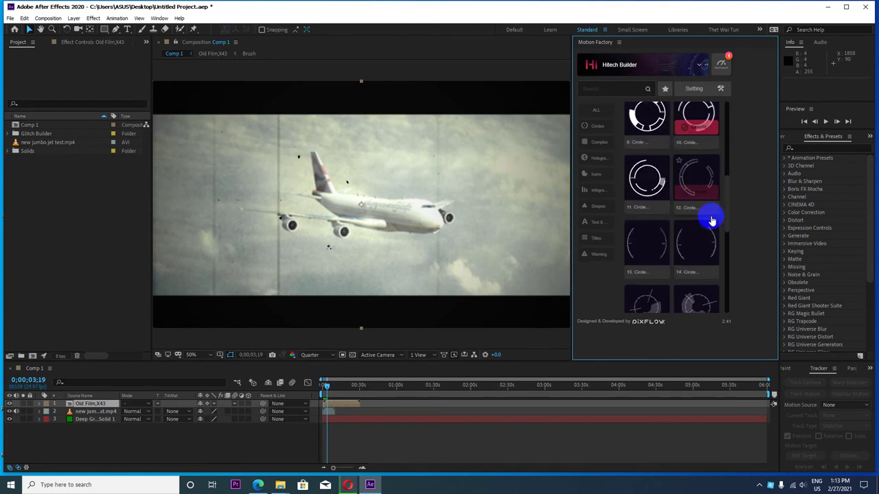
scroll(712, 220, down, 2)
scroll(710, 220, down, 2)
scroll(710, 219, down, 2)
scroll(707, 219, down, 2)
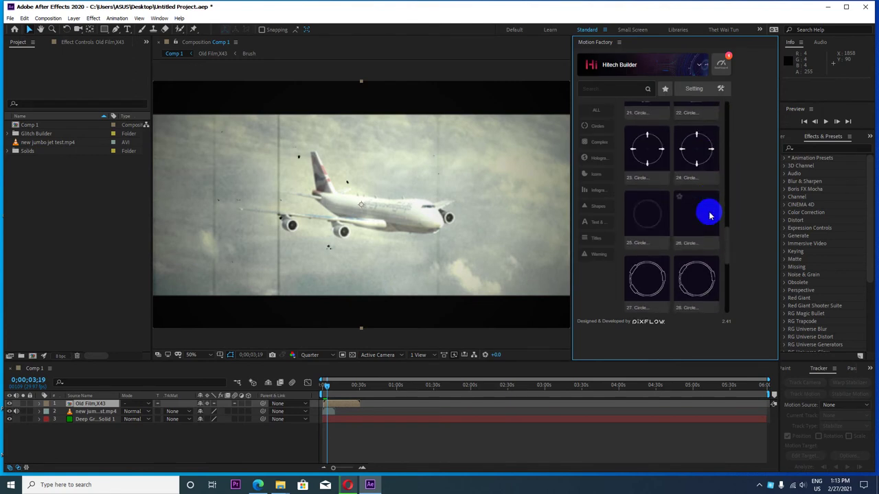
scroll(705, 218, down, 2)
scroll(701, 217, down, 2)
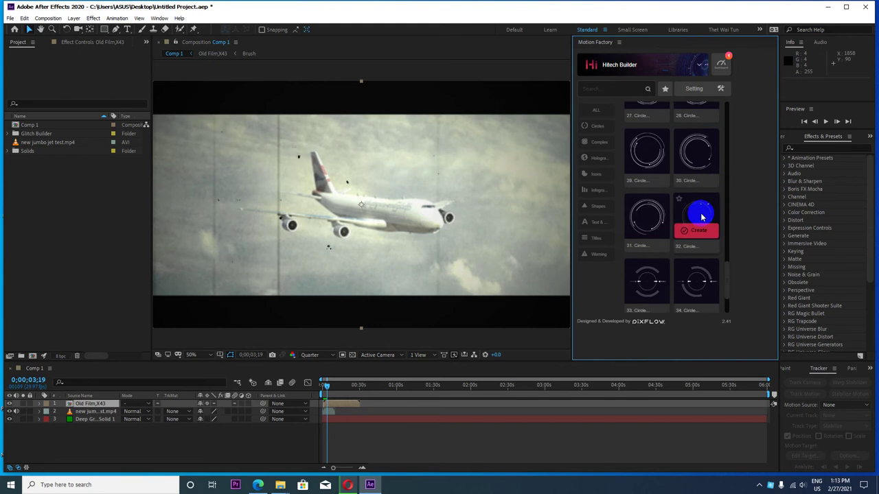
Create the Hologram 115 Airplane preset, zoom the viewer to 25%, and preview at 0;00;22;18.
click(596, 126)
click(598, 143)
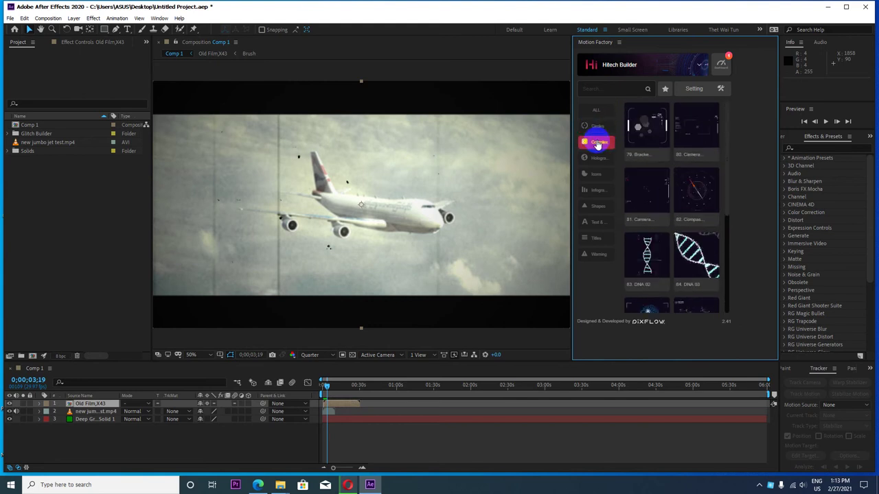
click(599, 159)
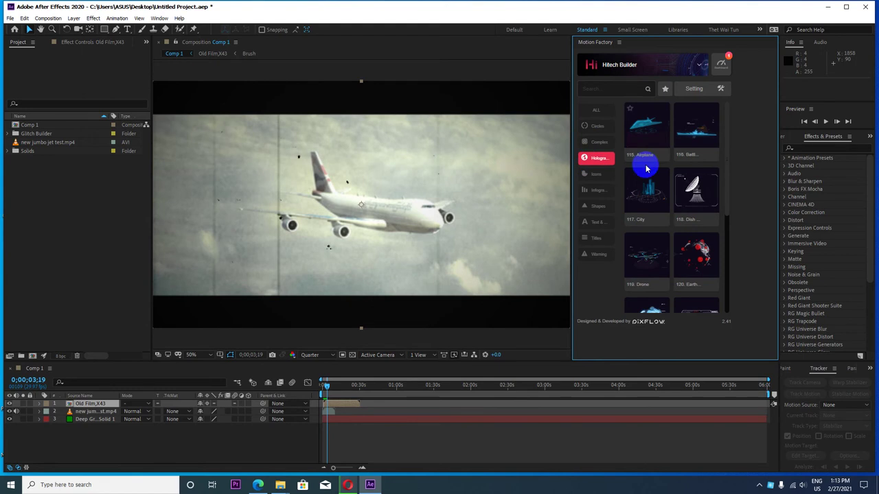
click(650, 142)
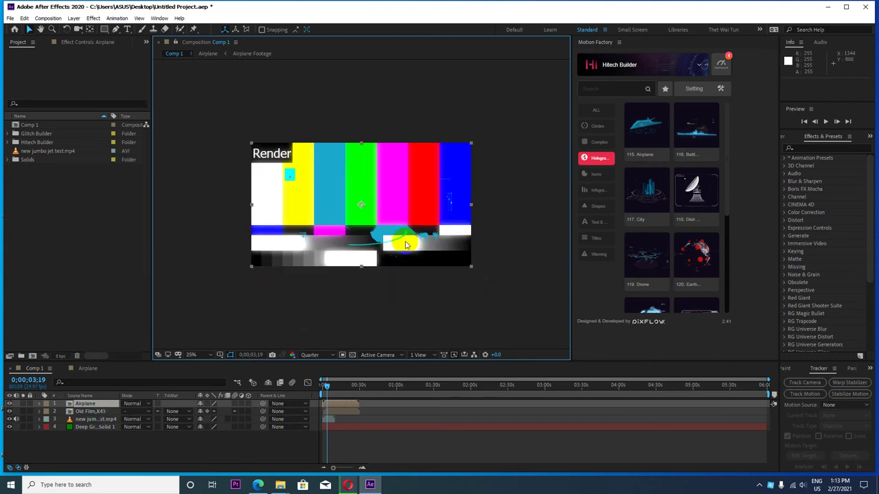
key(comma)
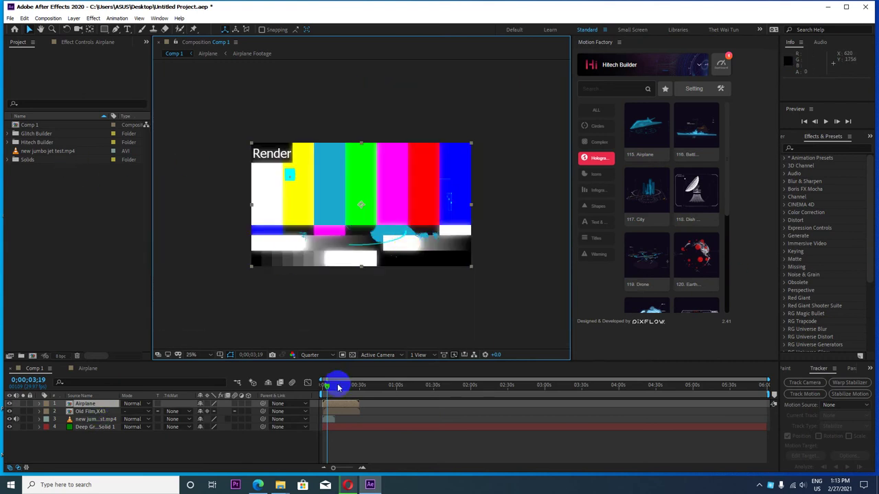
drag(326, 387, 350, 385)
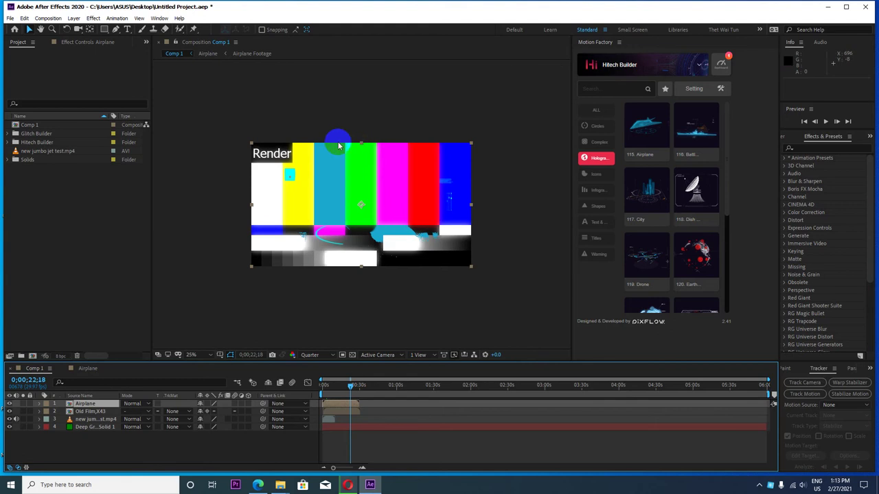
Delete Comp 1 from the Project panel and confirm.
click(30, 125)
click(34, 133)
click(33, 126)
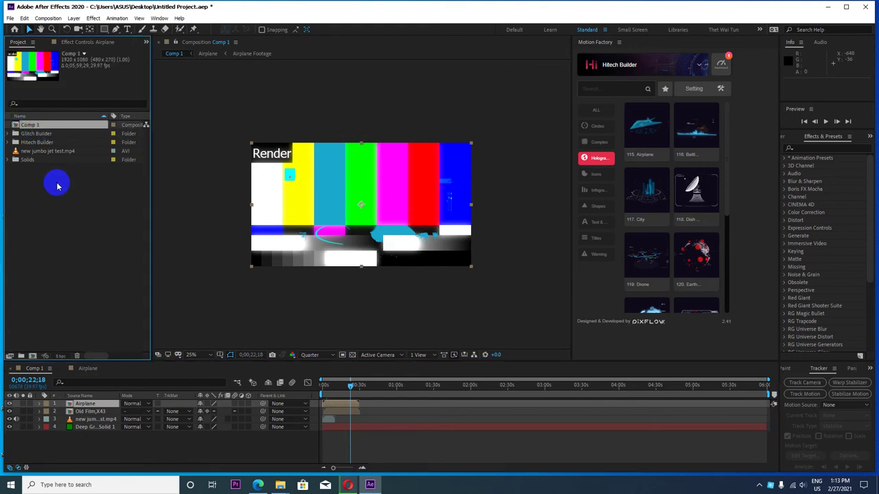
click(87, 368)
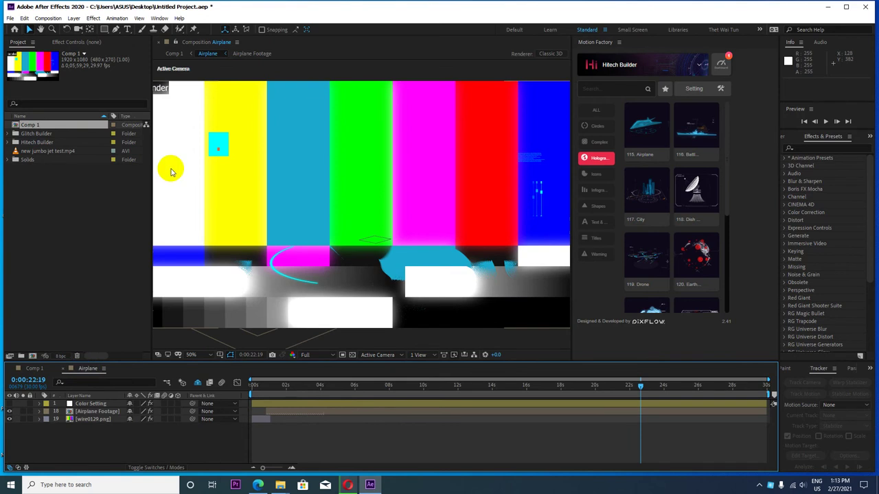
click(25, 197)
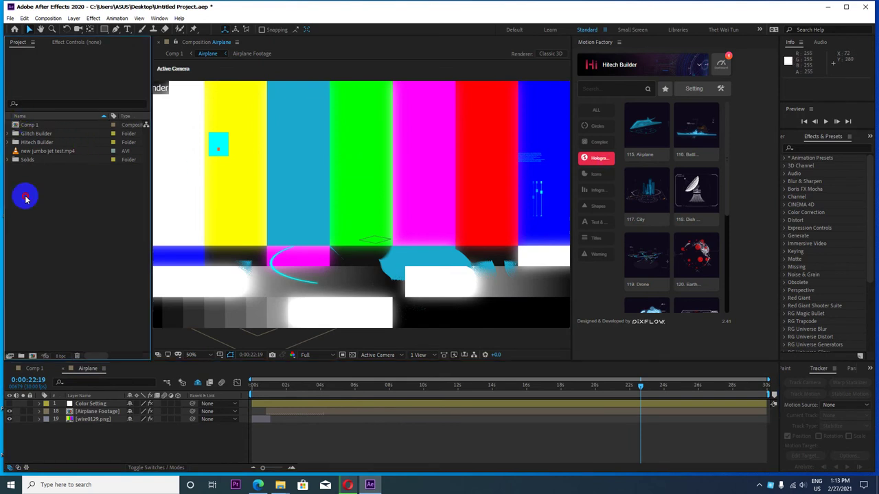
click(40, 127)
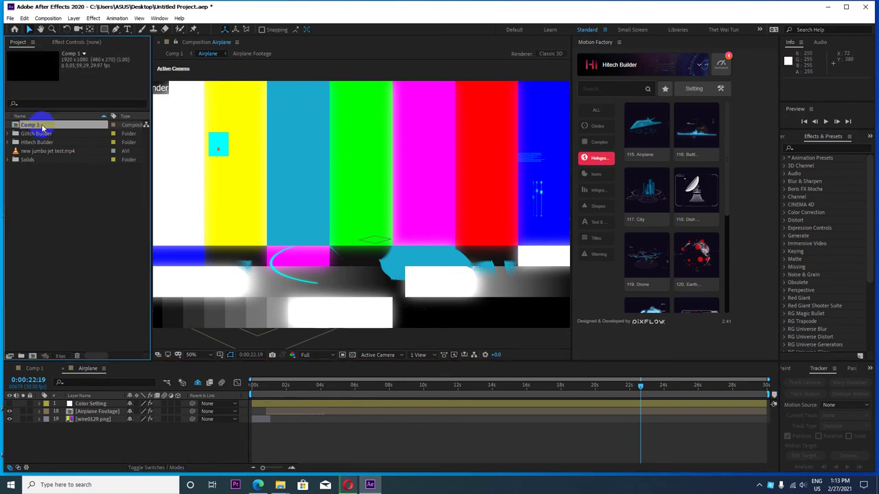
key(Delete)
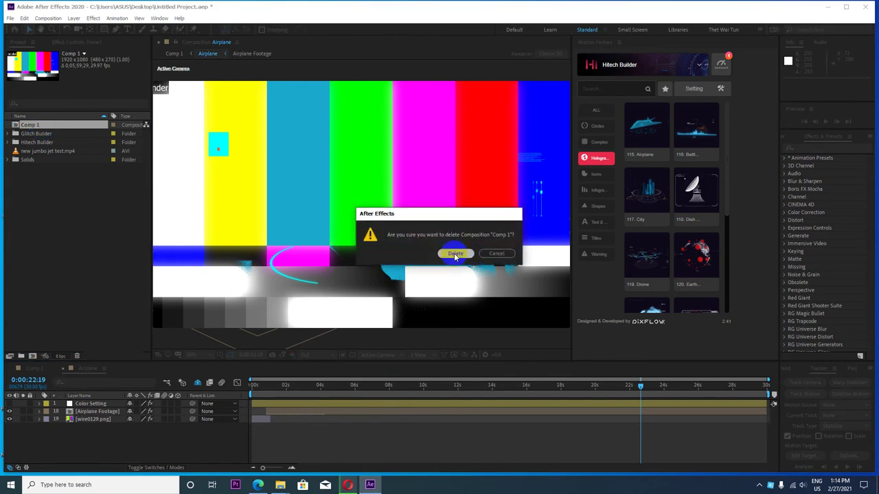
click(455, 254)
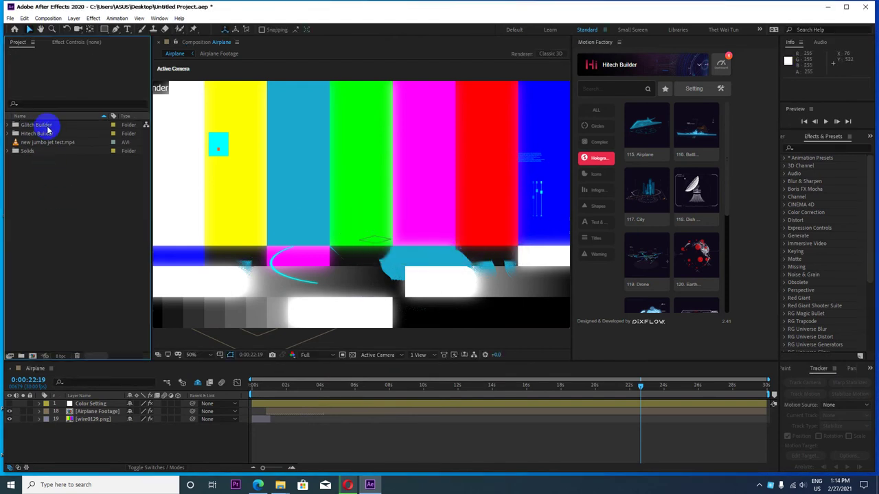
Delete the Glitch Builder and Hitech Builder folders, confirming each removal.
click(46, 126)
key(Delete)
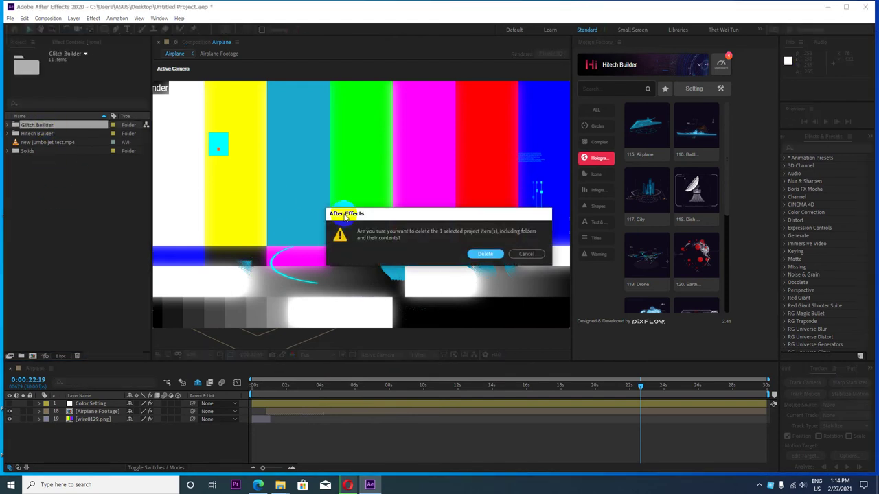
click(485, 254)
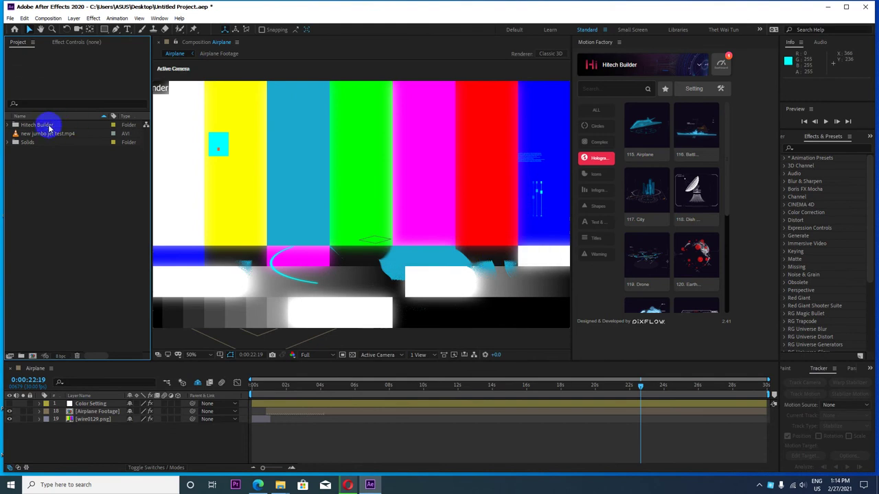
click(47, 125)
key(Delete)
click(487, 255)
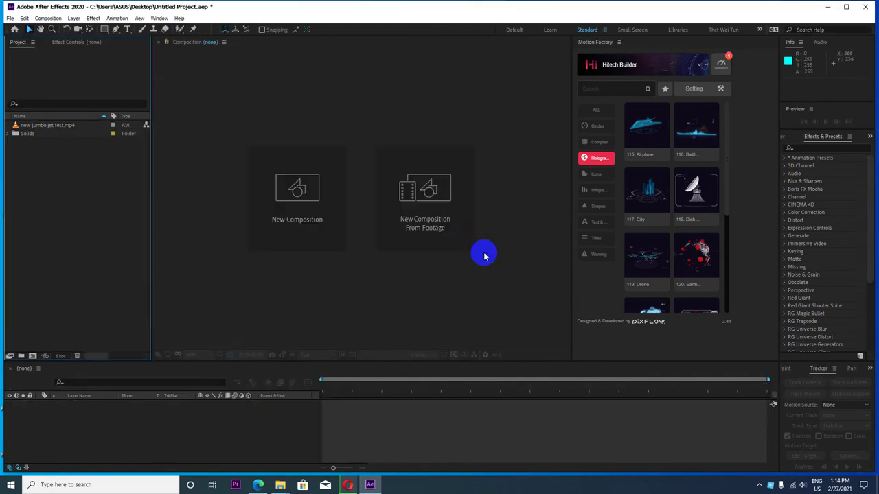
Create a new Comp 1, add the 117 City preset, and preview it at 0;00;09;19.
click(301, 180)
click(368, 291)
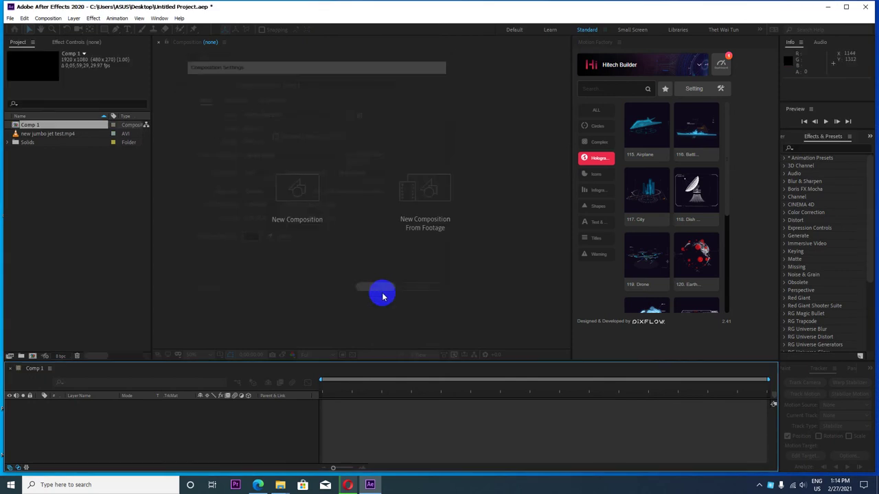
click(657, 192)
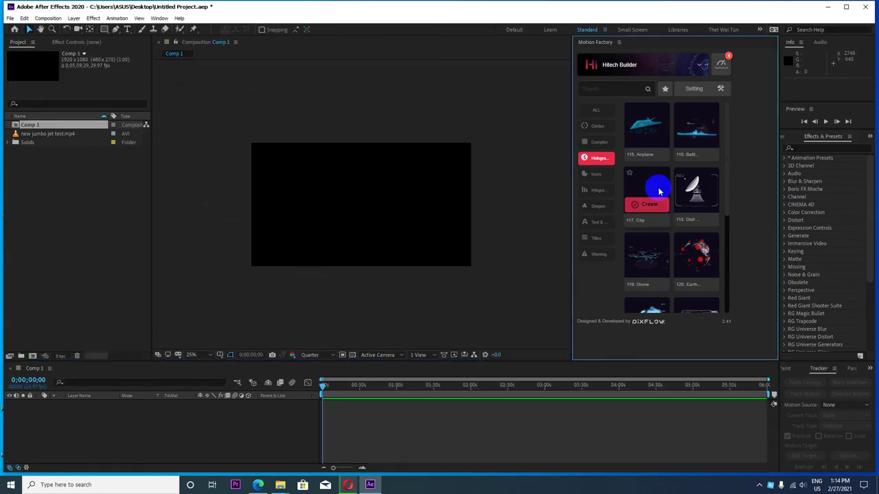
click(650, 207)
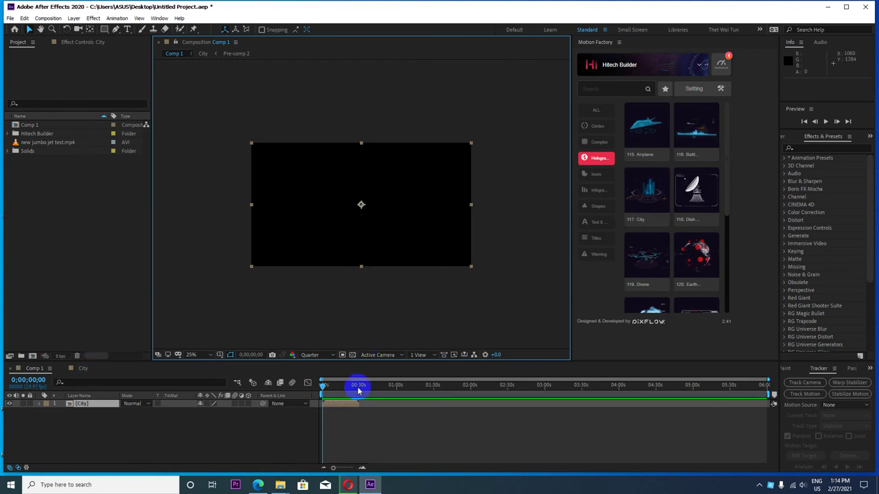
drag(325, 389, 334, 387)
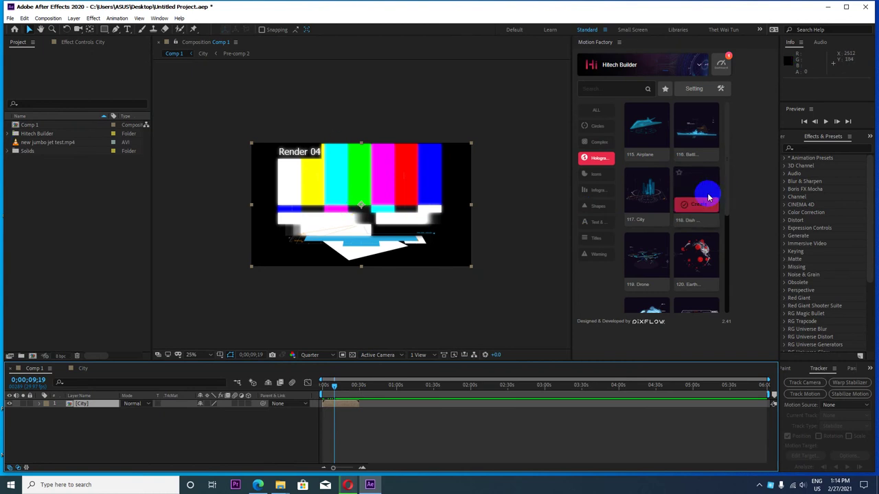
mouse_move(671, 220)
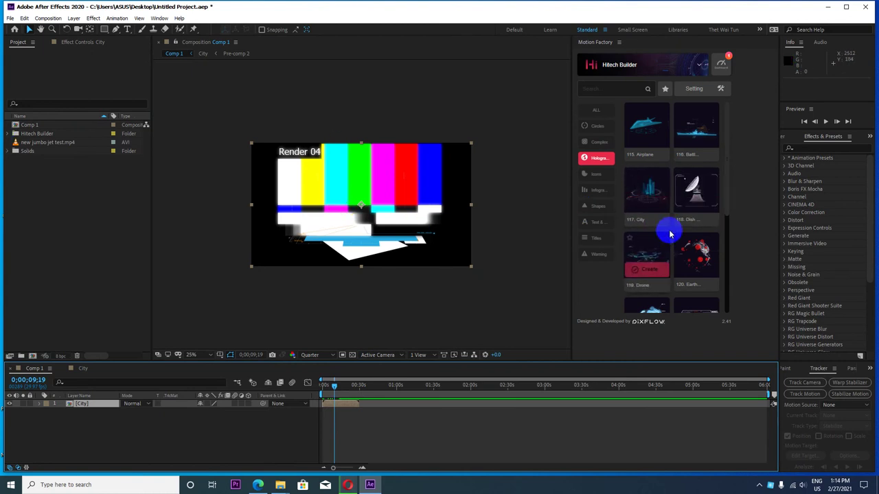
mouse_move(685, 247)
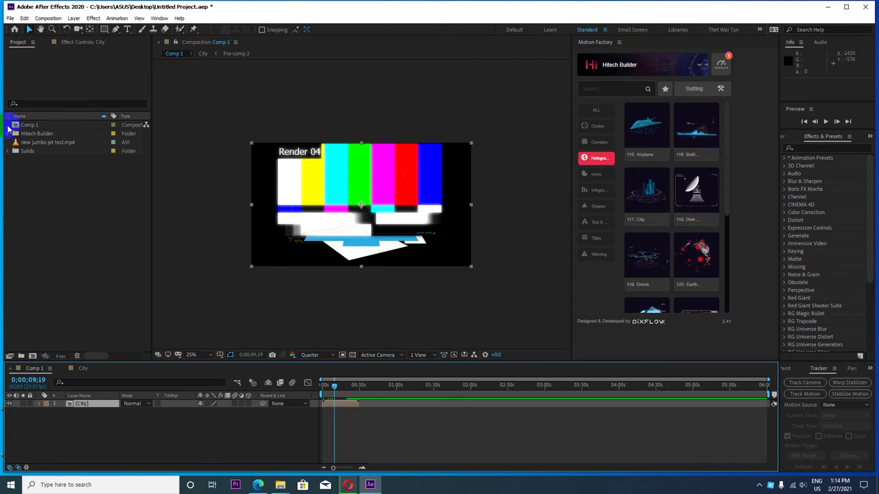
Delete the Hitech Builder folder from the project and confirm.
click(51, 171)
click(44, 133)
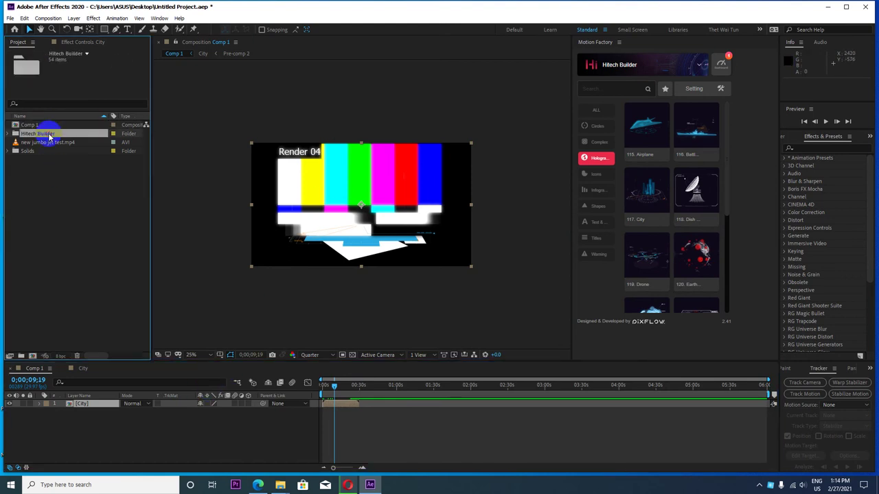
key(Delete)
click(490, 254)
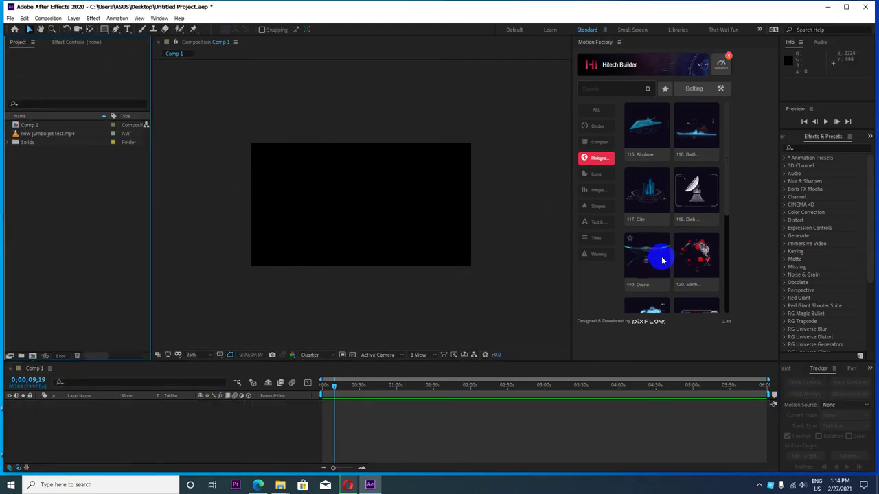
Browse Hitech Builder's Icons, Infographics, Shapes, Text, Titles and Warning presets, then choose Particle Builder.
click(594, 174)
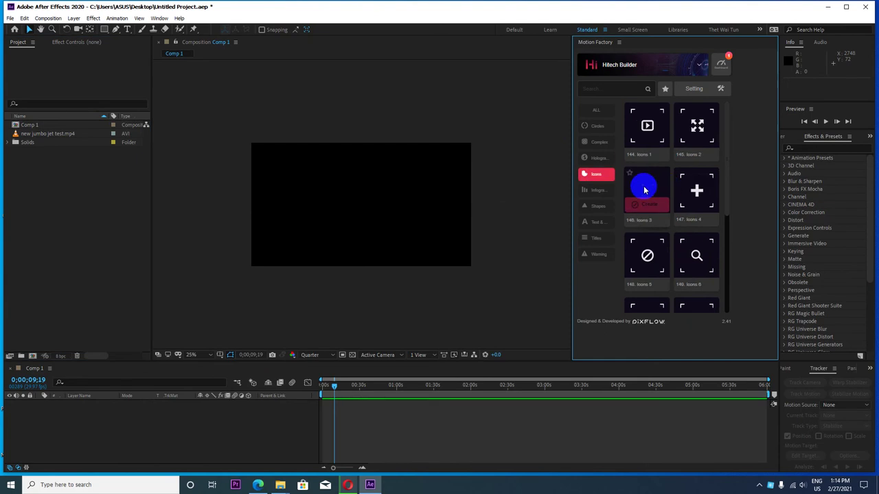
click(595, 190)
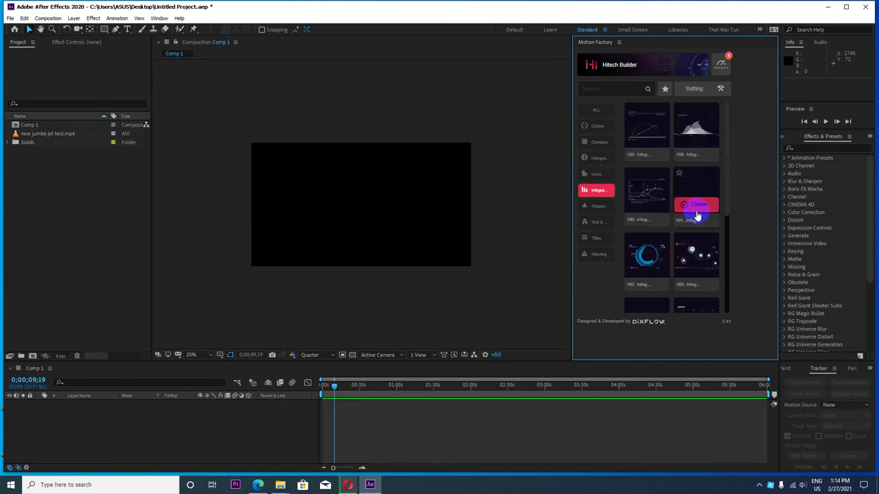
click(595, 206)
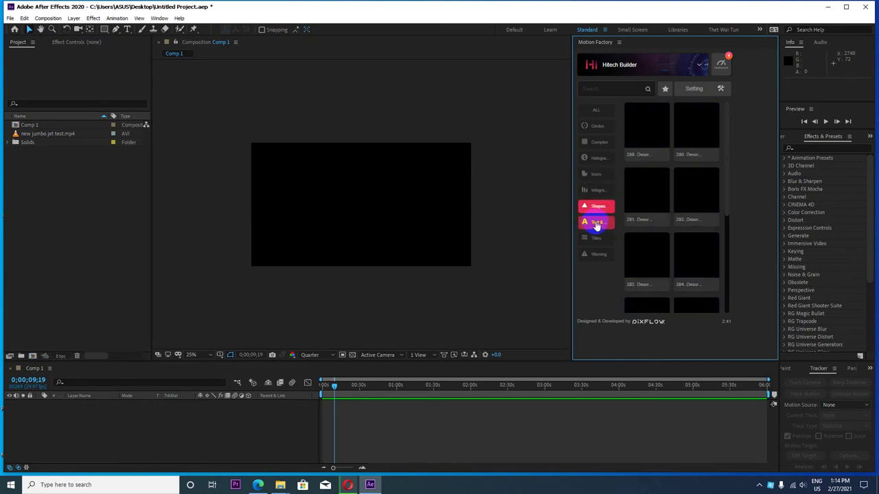
click(597, 222)
click(596, 237)
click(595, 254)
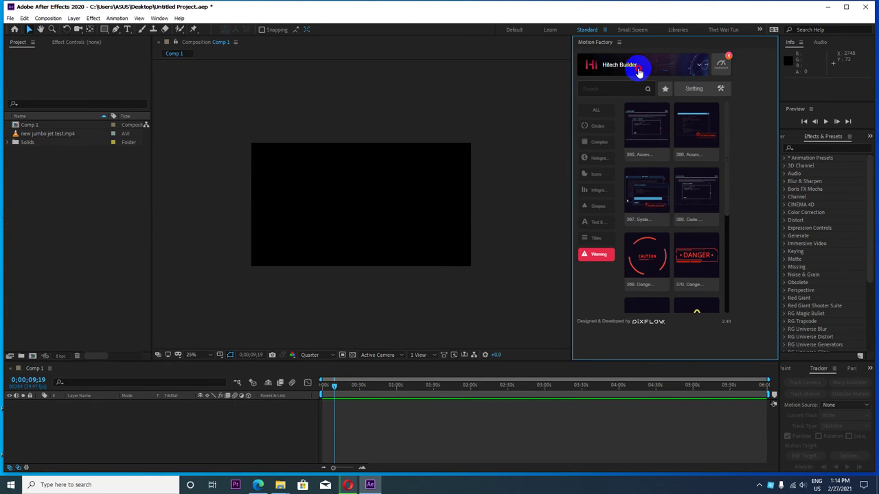
click(638, 70)
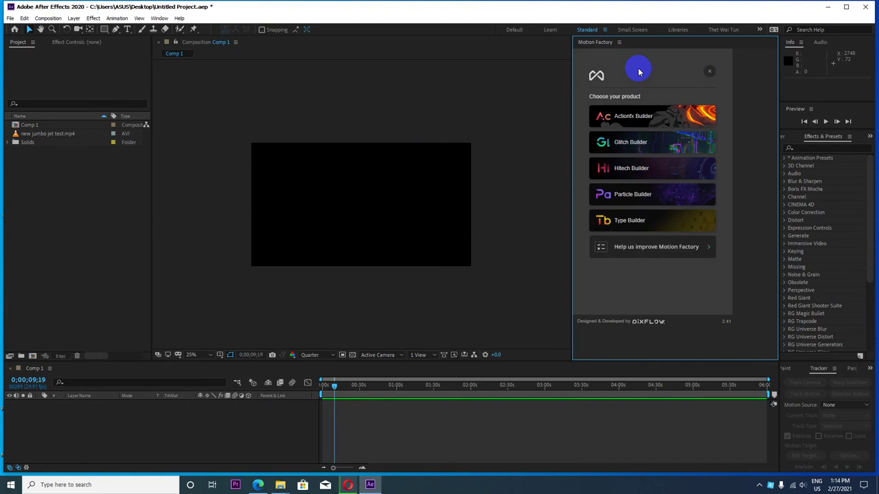
click(648, 194)
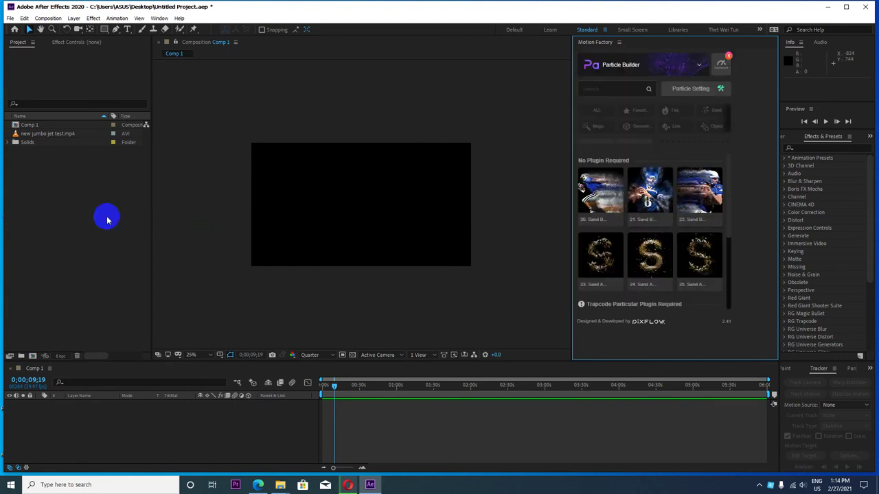
From the portrait photos folder, import 01.jpg into After Effects and add it to Comp 1 as a layer.
click(827, 6)
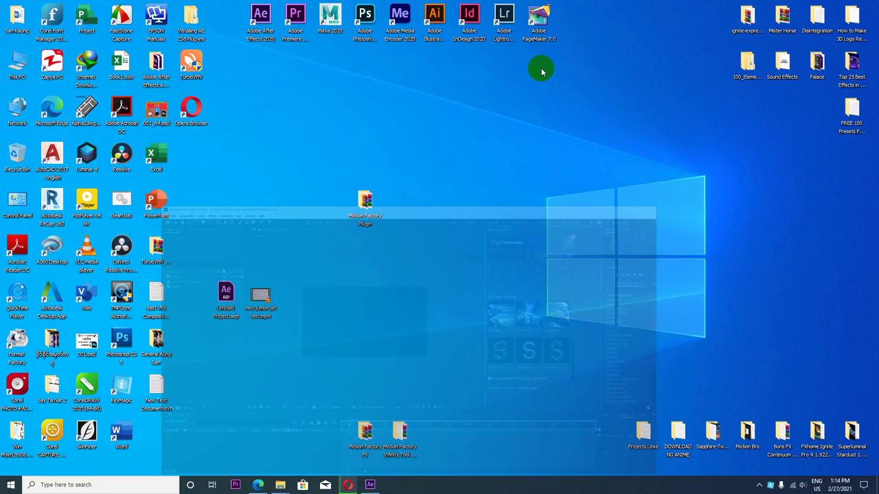
right_click(228, 170)
click(244, 193)
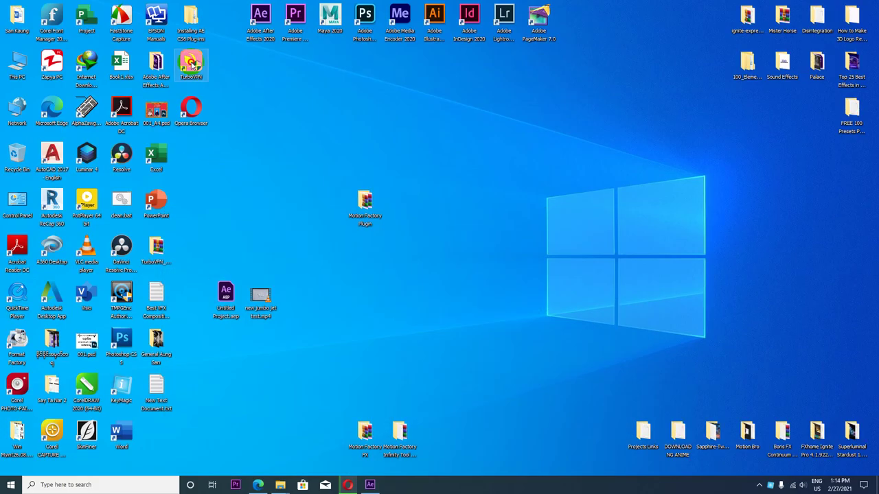
double_click(164, 336)
mouse_move(507, 157)
mouse_down()
mouse_move(374, 489)
mouse_move(66, 213)
mouse_up()
drag(32, 130, 343, 201)
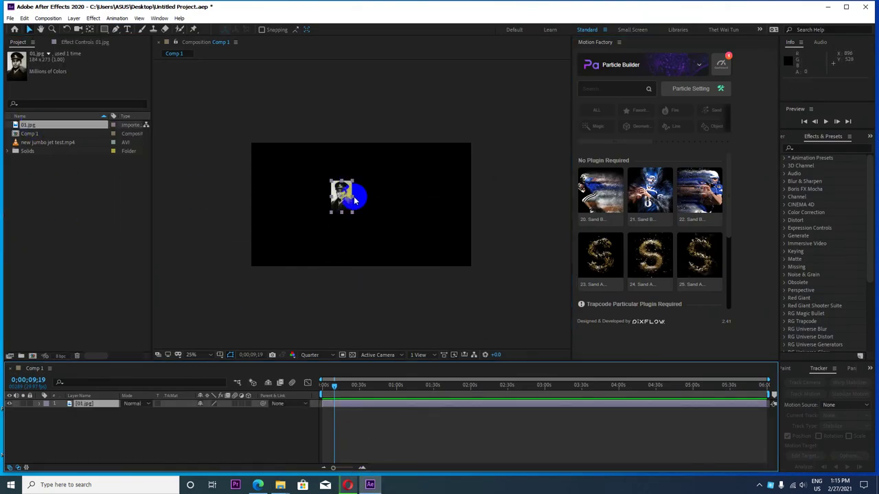
View 01.jpg at 100%, then apply Particle Builder's Sand preset to the 01.jpg layer.
key(slash)
click(309, 355)
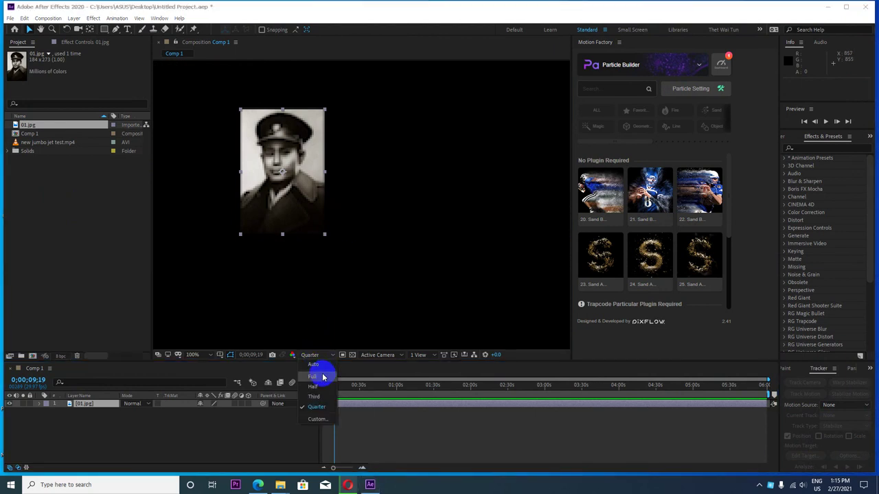
click(294, 147)
scroll(400, 161, down, 4)
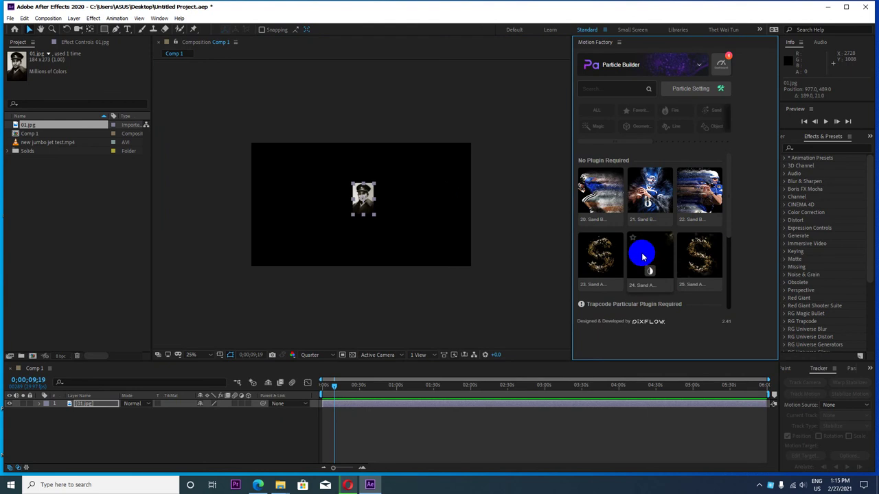
click(650, 270)
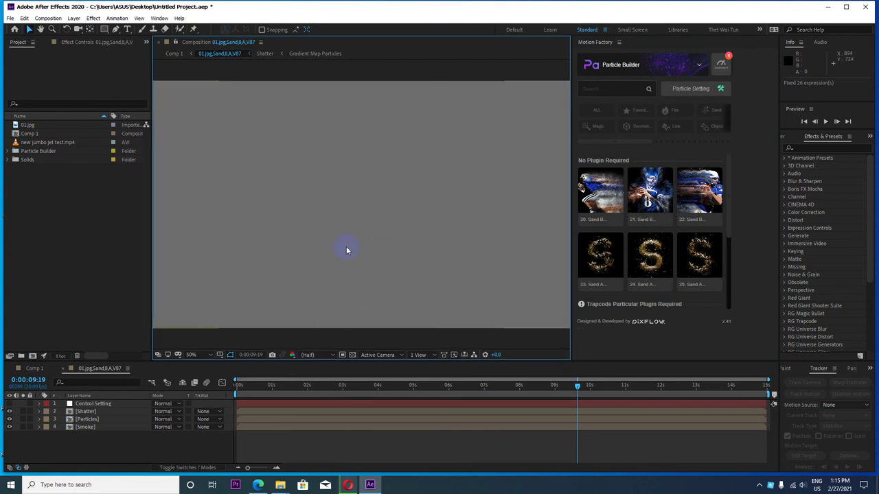
scroll(346, 250, down, 2)
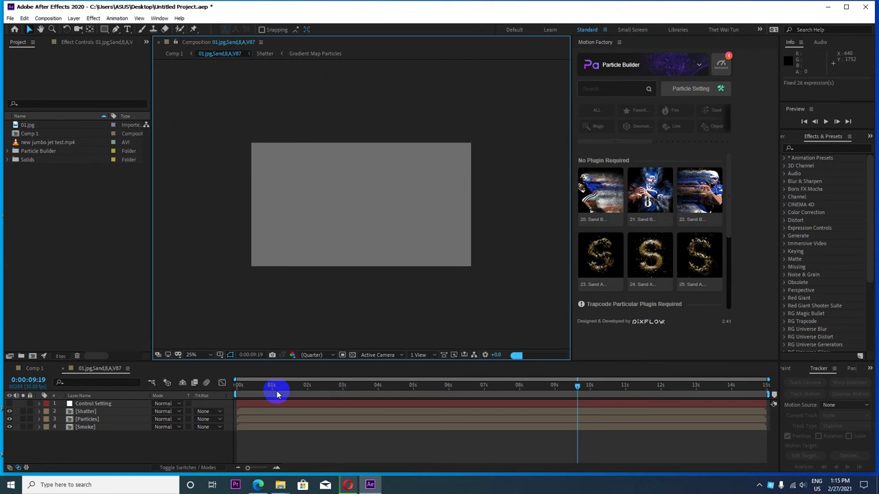
Scrub the sand comp to 0:00:03:15, browse the Particle Builder presets, then minimize After Effects.
click(235, 391)
mouse_move(235, 391)
mouse_down()
mouse_move(407, 386)
mouse_move(359, 385)
mouse_up()
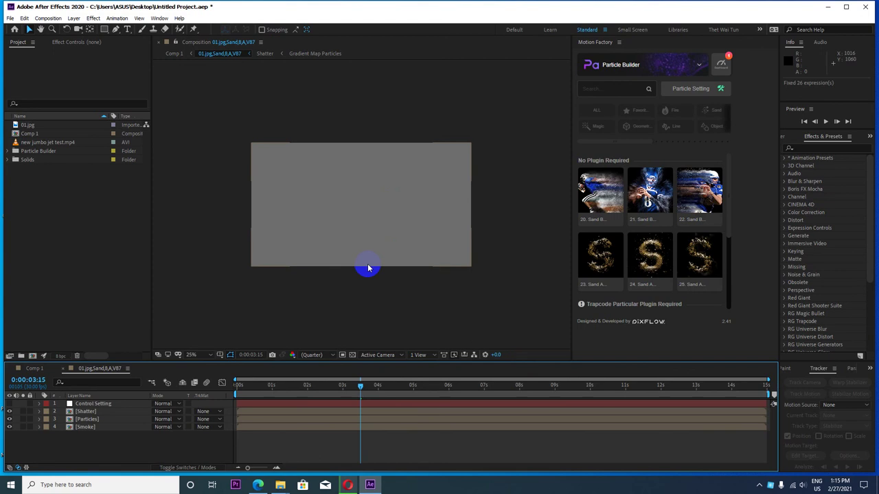
mouse_move(667, 235)
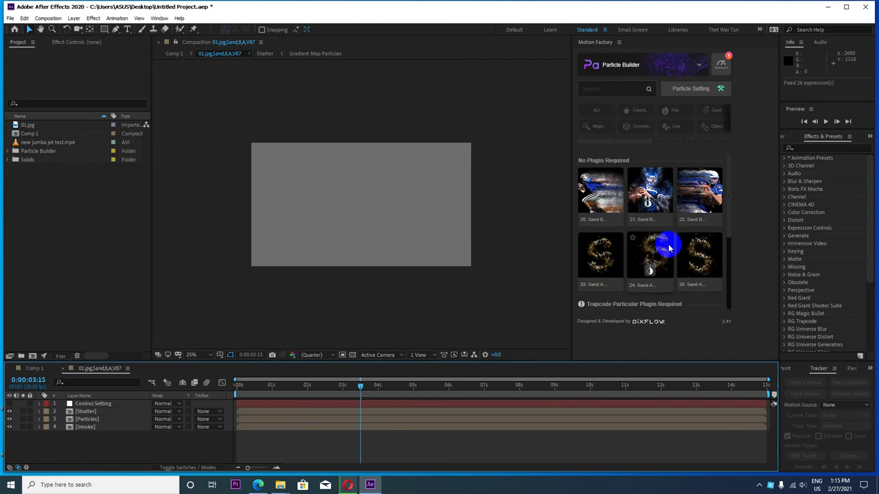
scroll(642, 240, down, 1)
scroll(648, 235, down, 2)
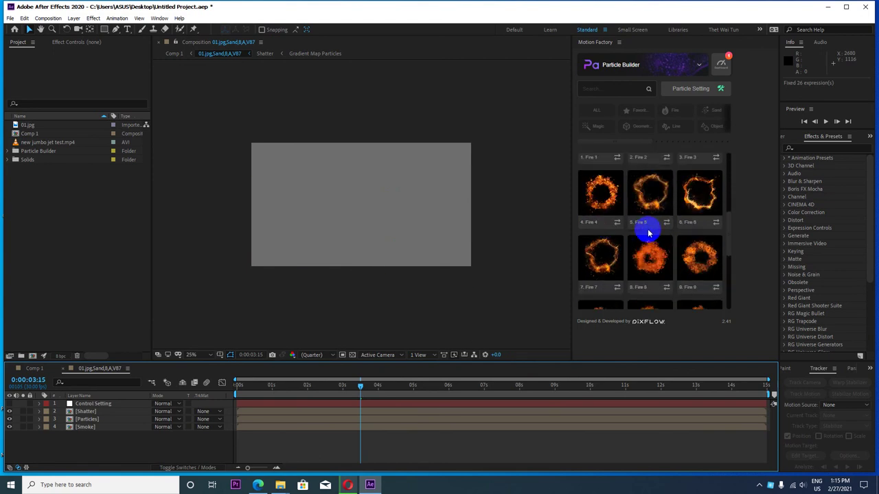
scroll(663, 231, down, 2)
scroll(663, 235, down, 2)
scroll(663, 240, down, 2)
scroll(664, 245, down, 2)
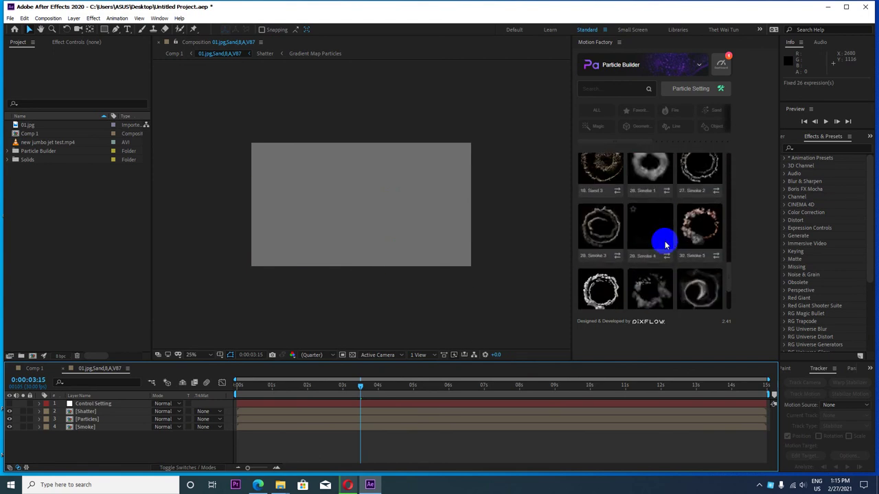
scroll(664, 245, down, 2)
scroll(663, 245, down, 2)
scroll(663, 247, down, 2)
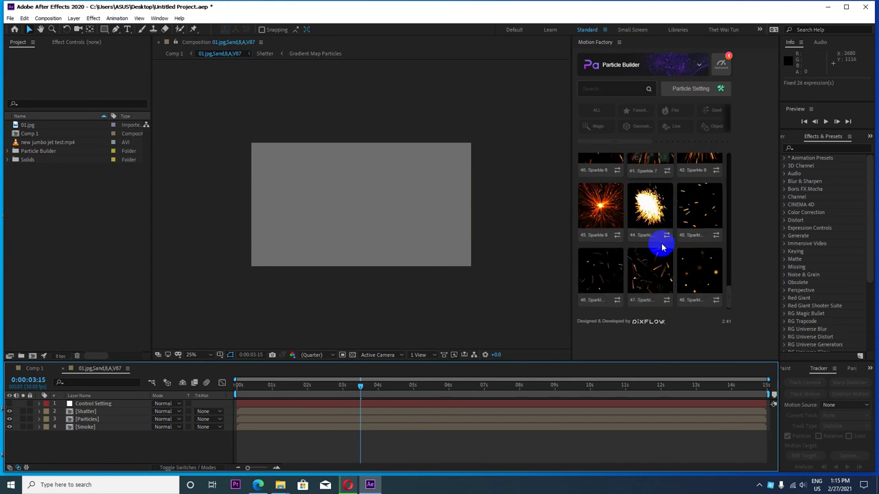
scroll(662, 247, down, 2)
scroll(656, 249, down, 2)
scroll(657, 249, down, 2)
scroll(657, 252, down, 2)
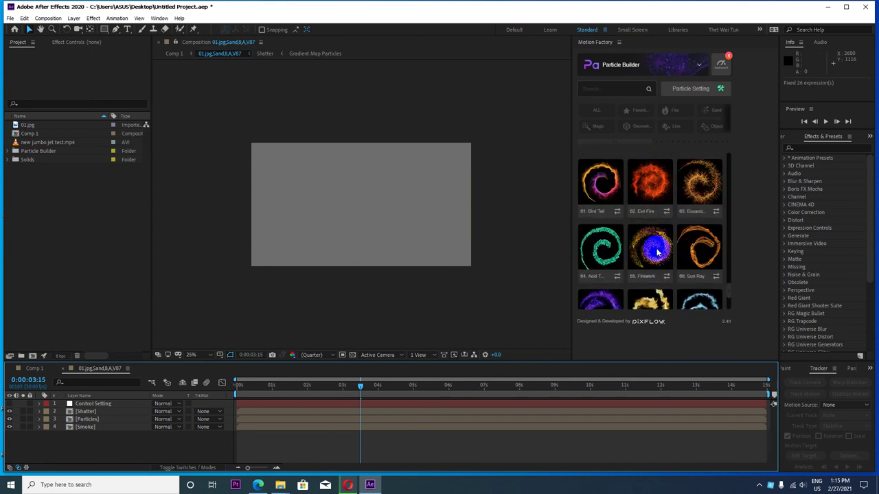
scroll(653, 249, down, 2)
scroll(653, 249, down, 2)
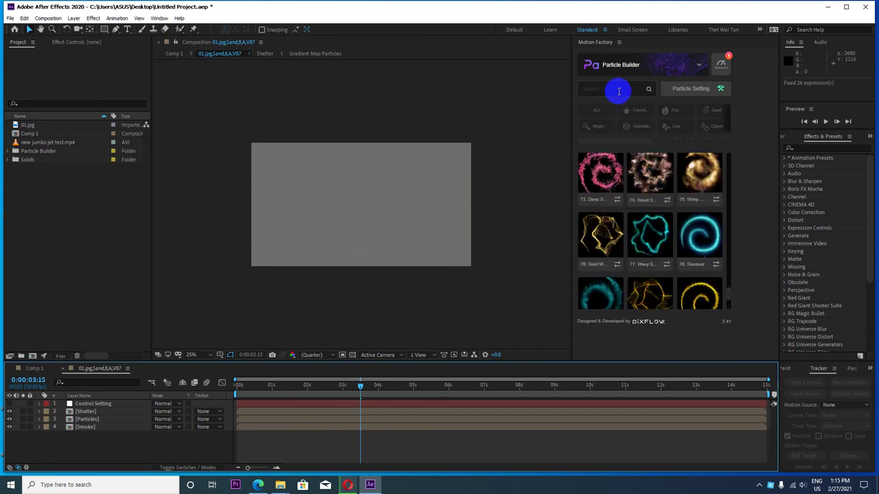
click(832, 6)
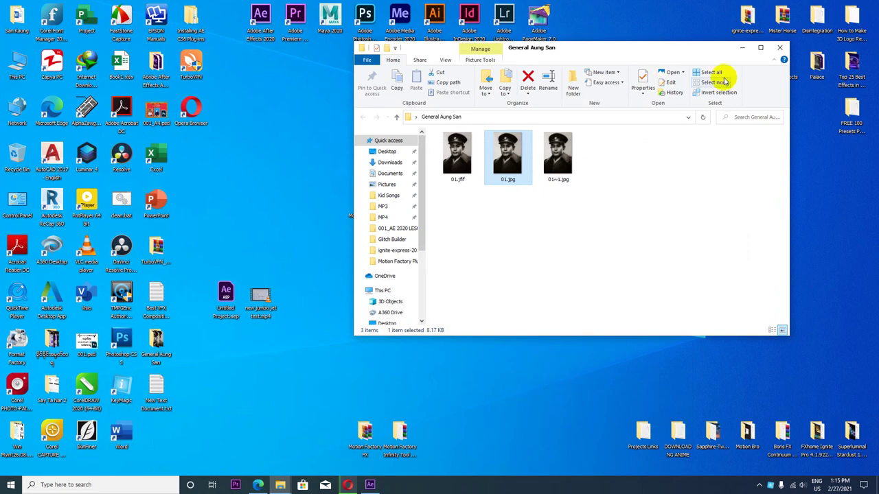
Replace the portrait folder with the Motion Factory Plugin folder and move the project and video desktop icons higher.
click(777, 48)
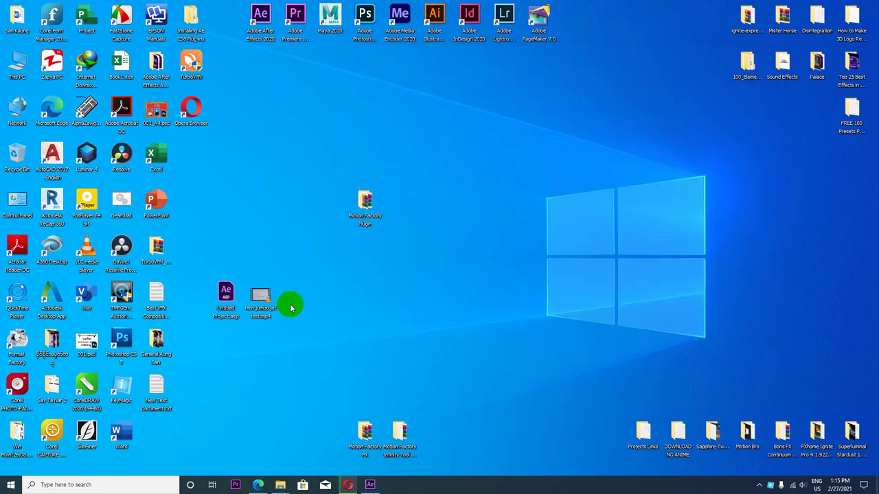
double_click(366, 203)
mouse_move(449, 295)
mouse_down()
mouse_move(446, 206)
mouse_move(441, 269)
mouse_up()
mouse_move(239, 325)
mouse_down()
mouse_move(274, 284)
mouse_move(296, 68)
mouse_up()
click(285, 140)
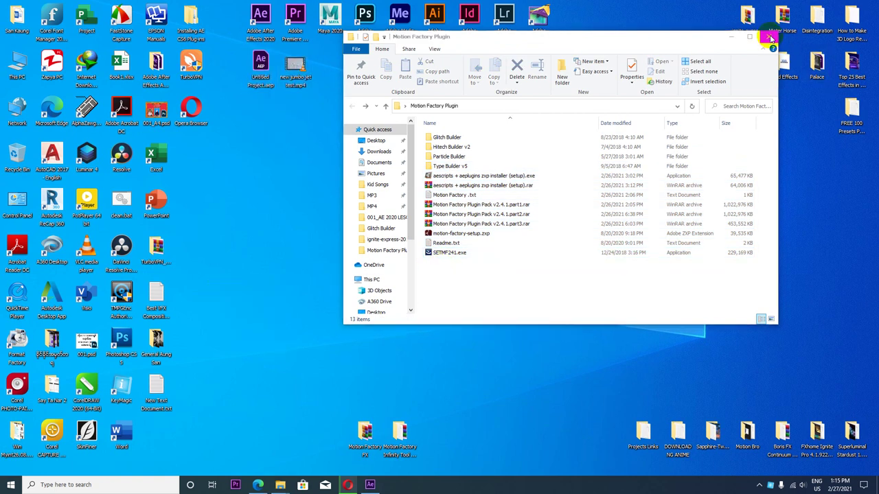